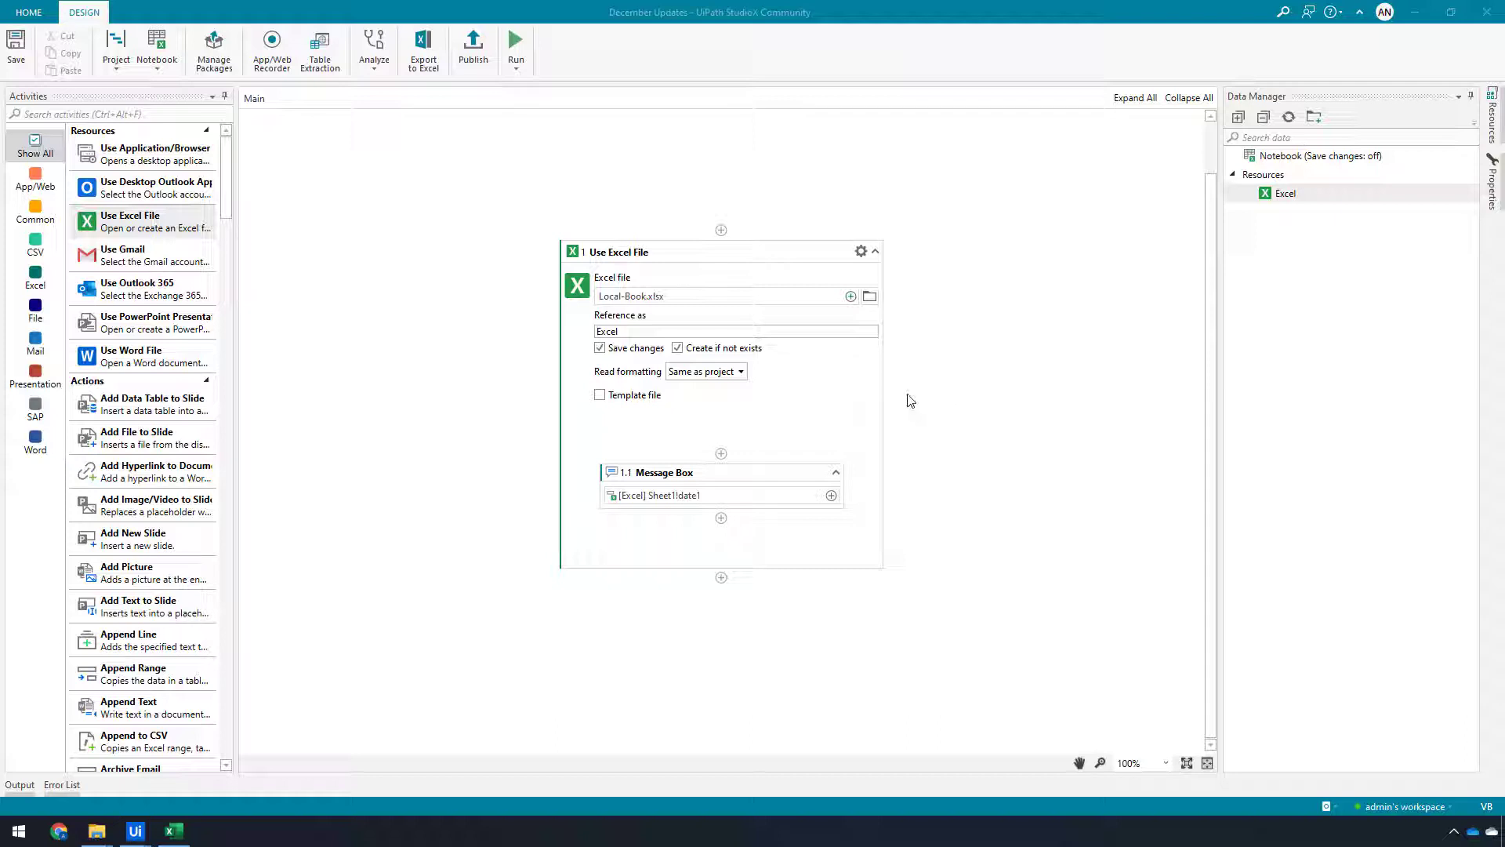
Inspect the dates in column A of Local-Book.xlsx in Excel and the named range date1
left_click(180, 837)
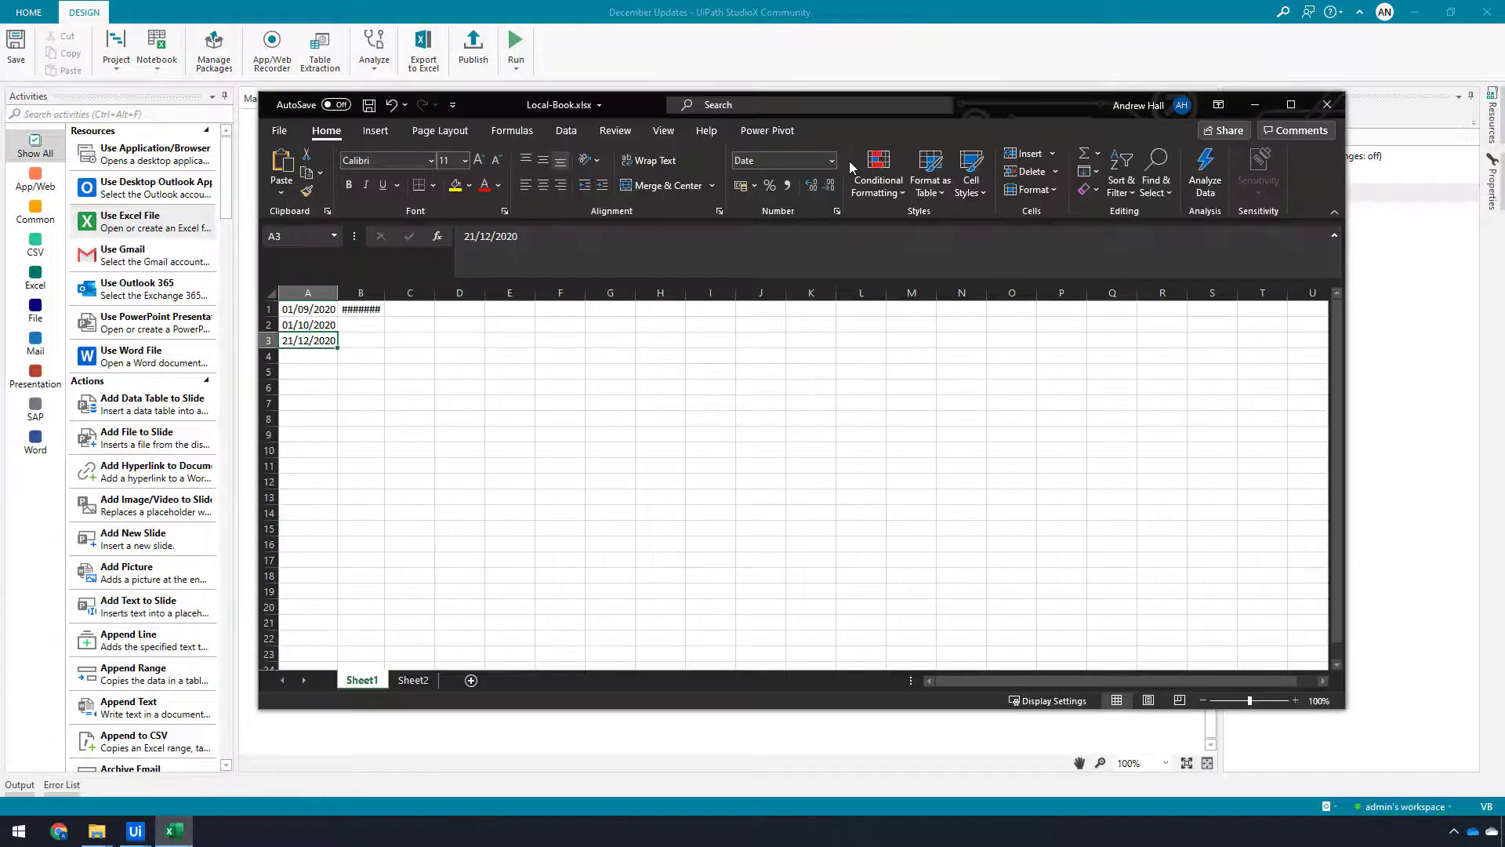
left_click_drag(1009, 105, 1046, 99)
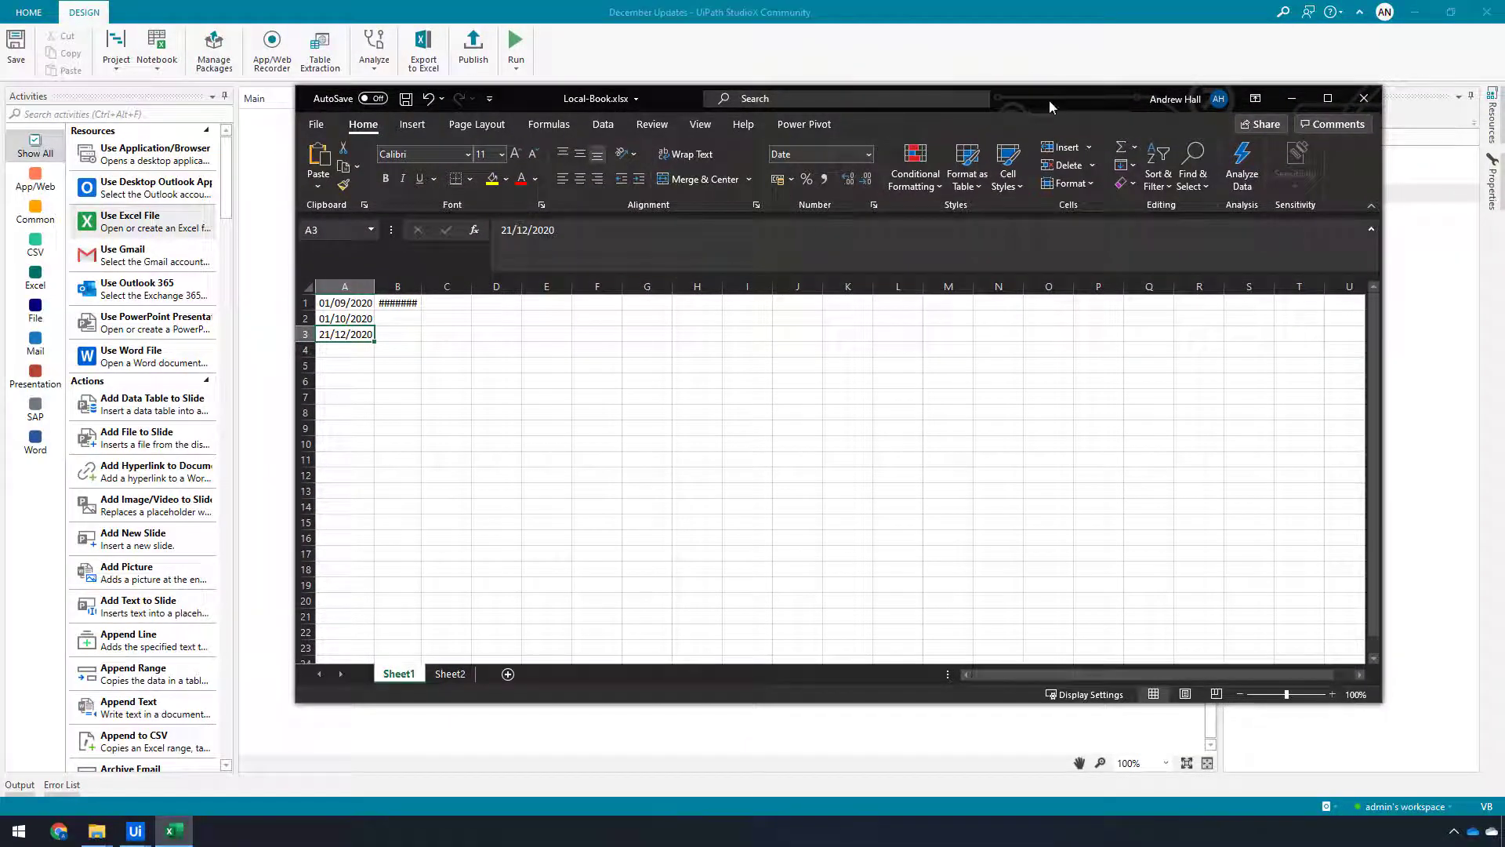
left_click_drag(345, 302, 345, 334)
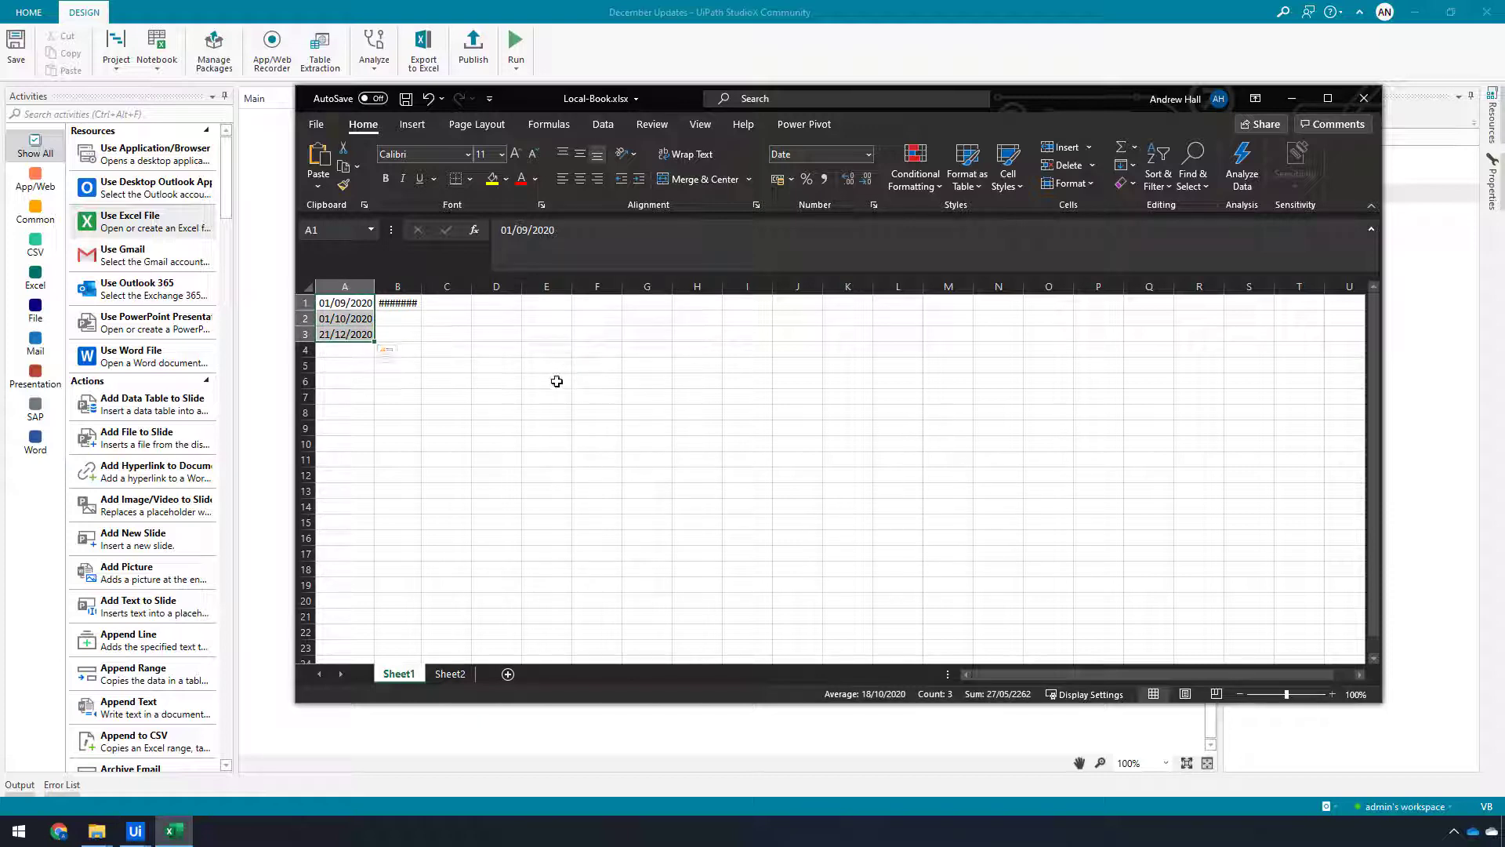
left_click(345, 305)
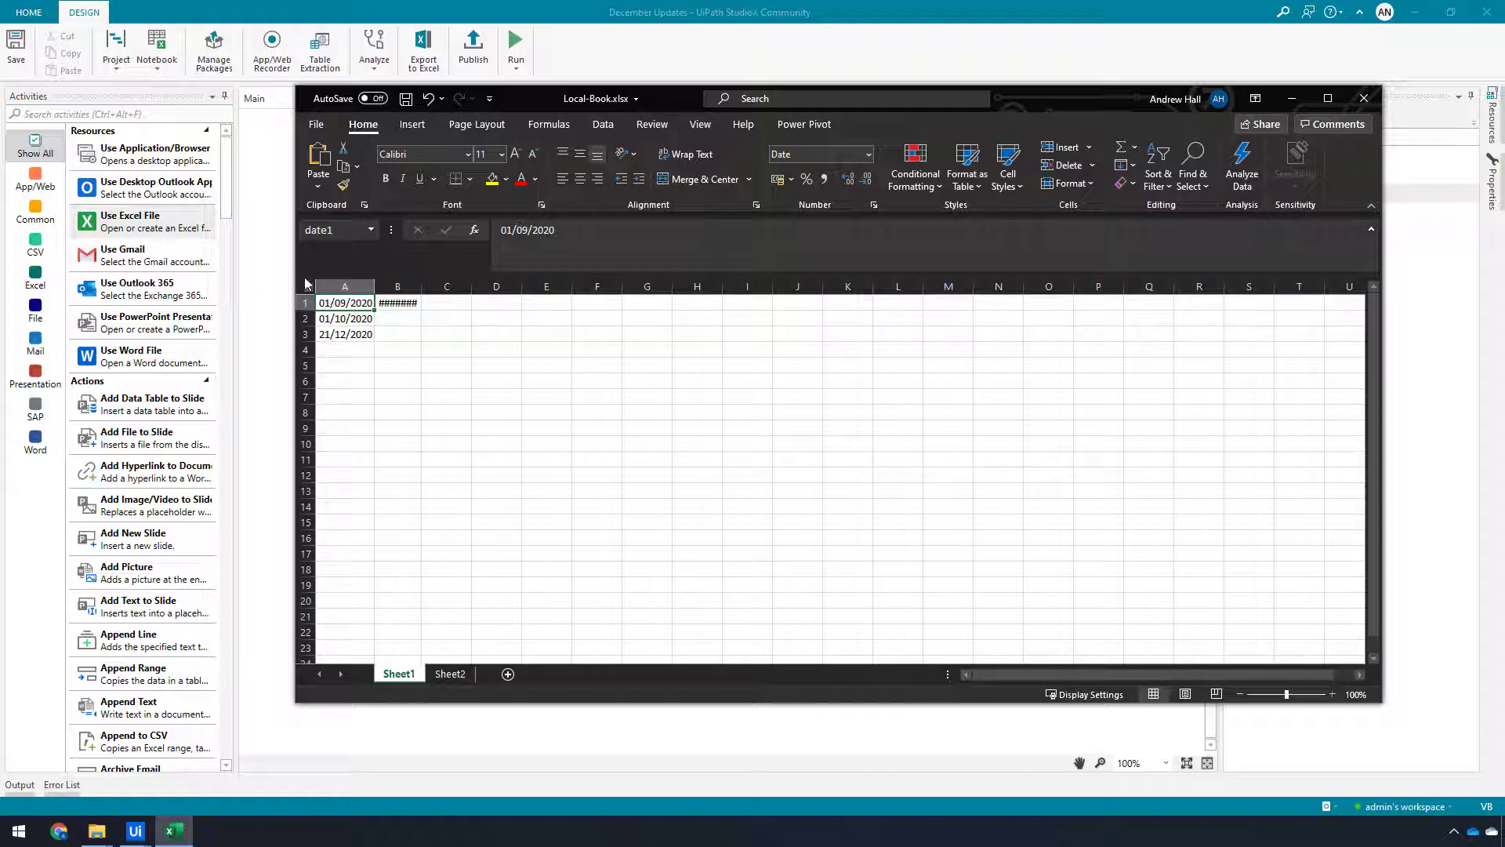
left_click(272, 253)
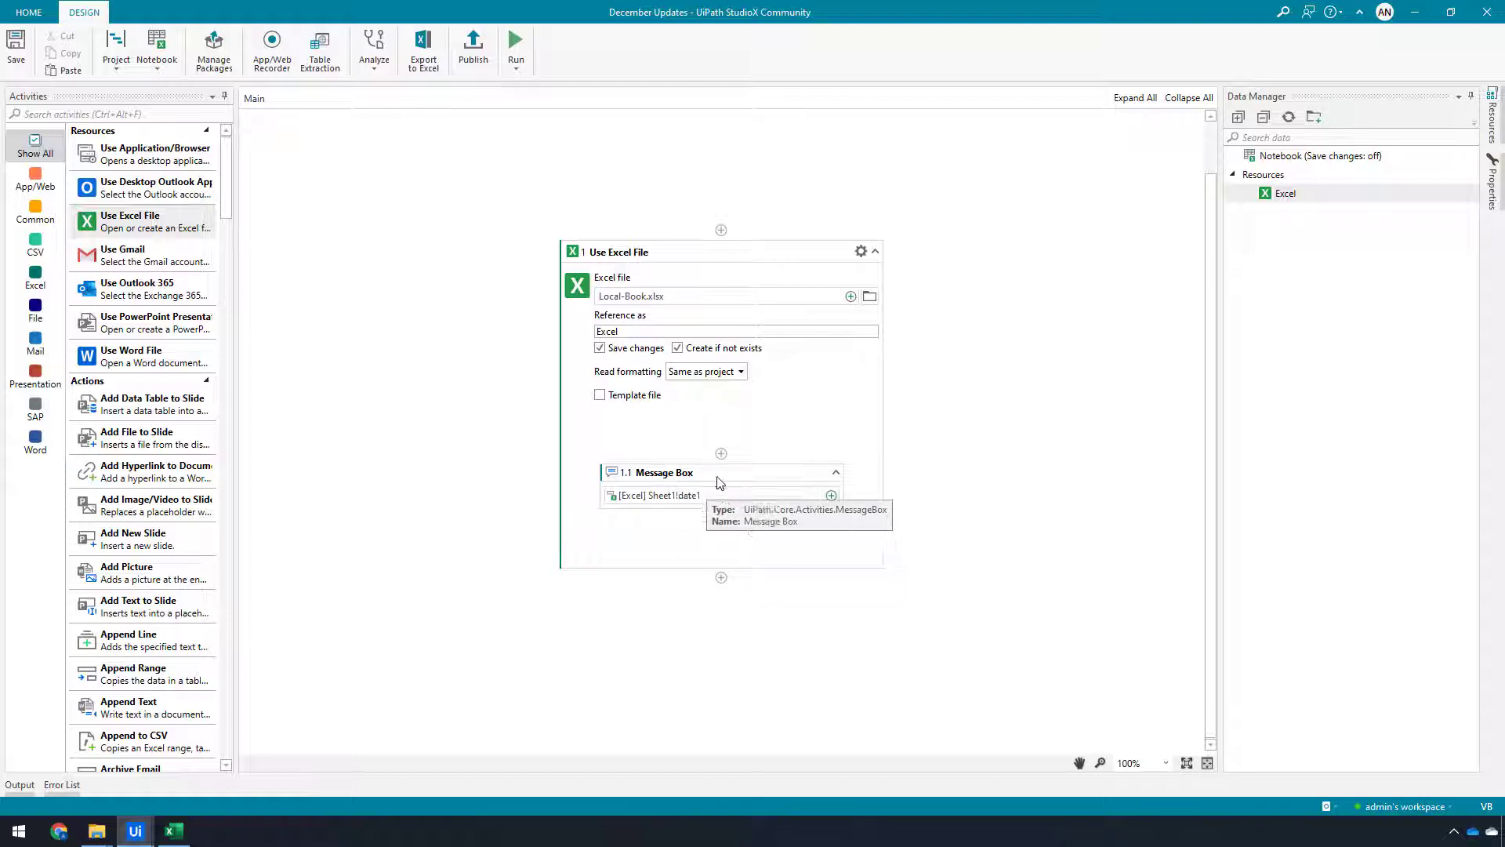
Run the project and dismiss the message box it shows
left_click(510, 46)
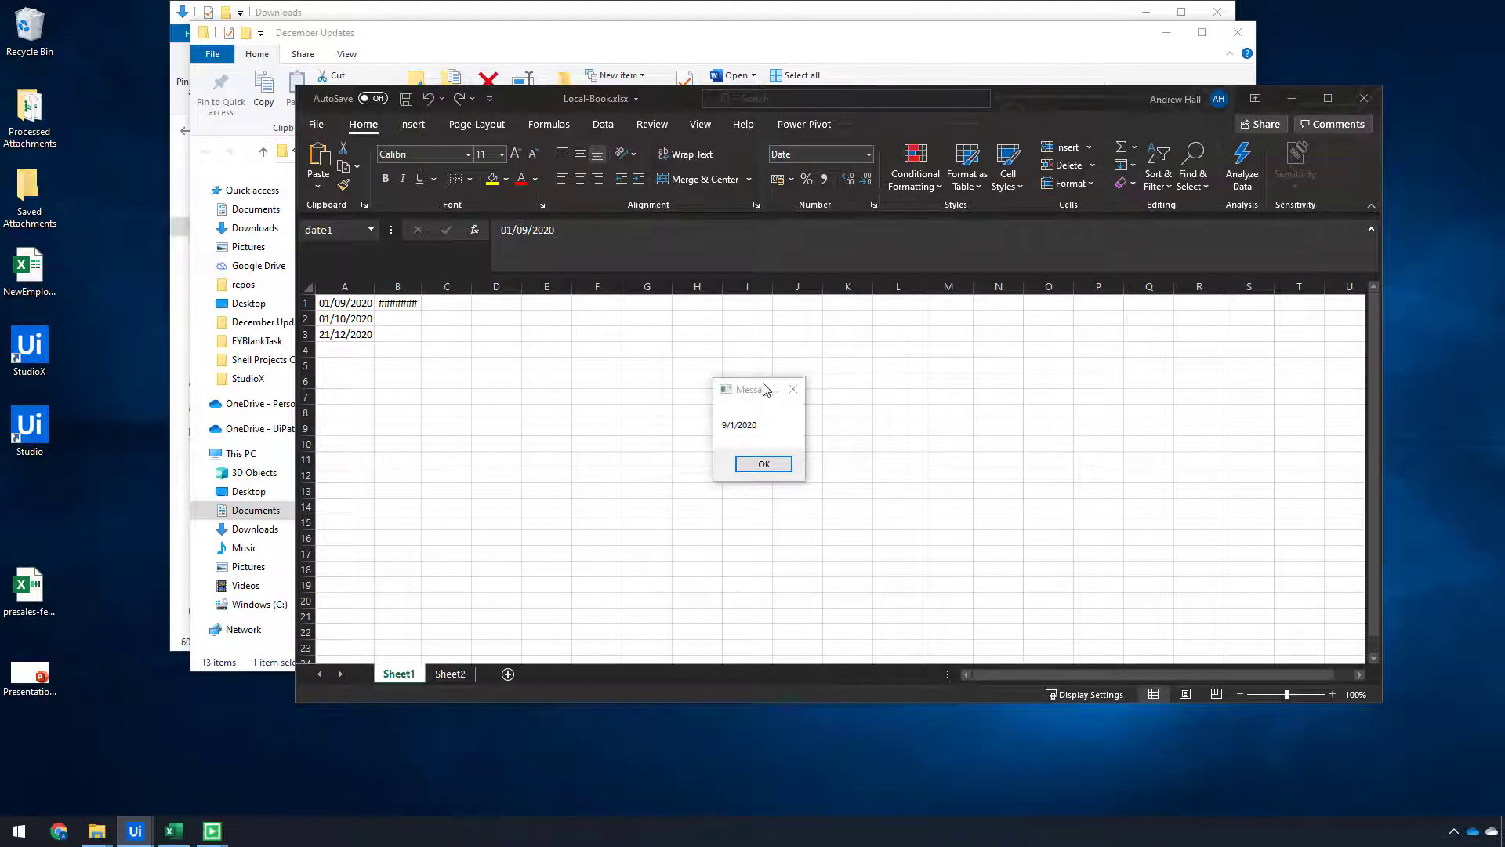
left_click_drag(767, 390, 596, 331)
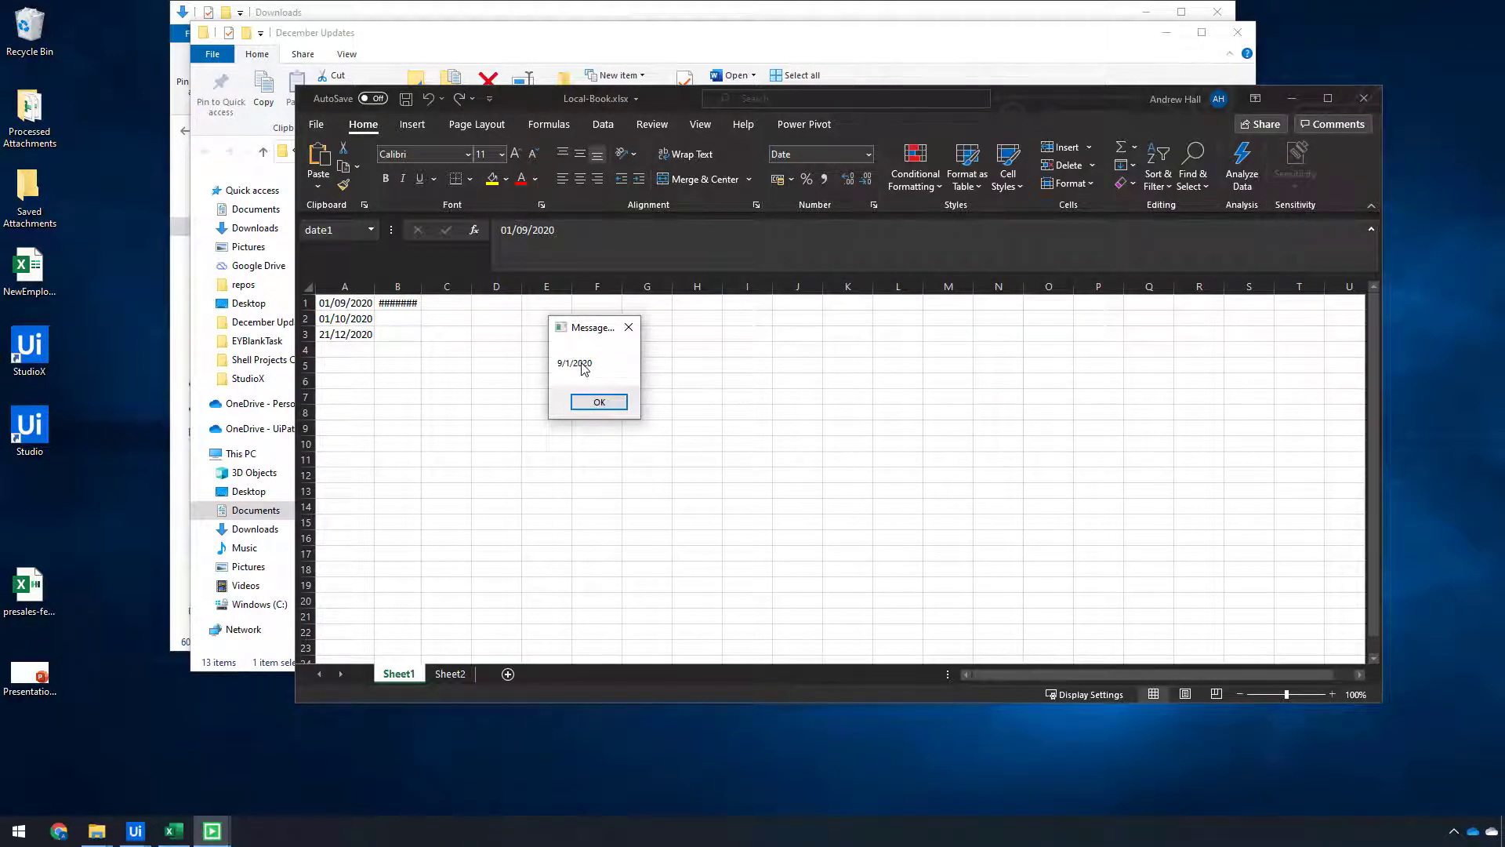
left_click(608, 405)
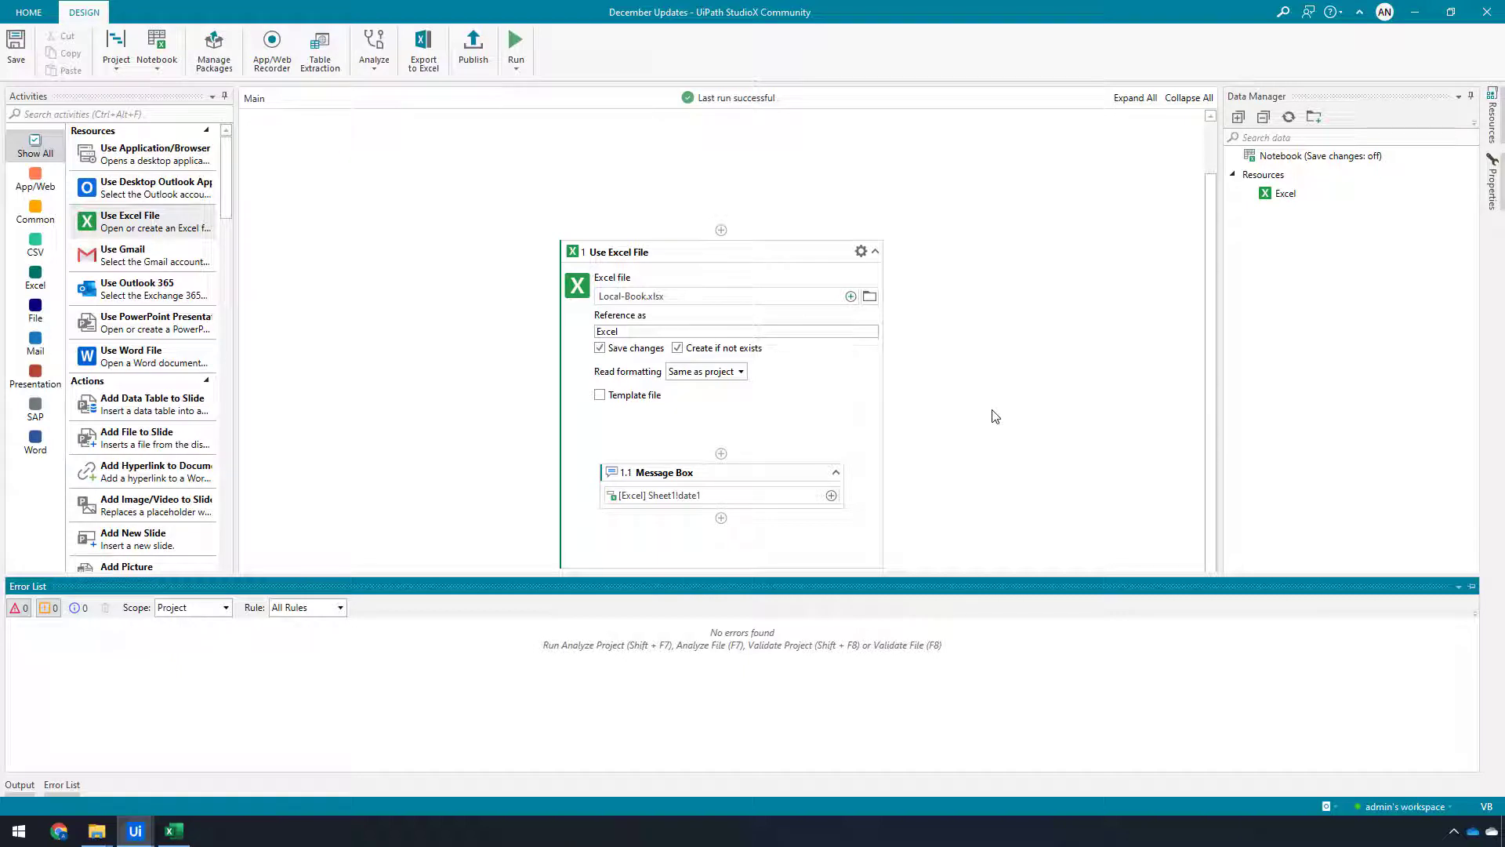
left_click(910, 416)
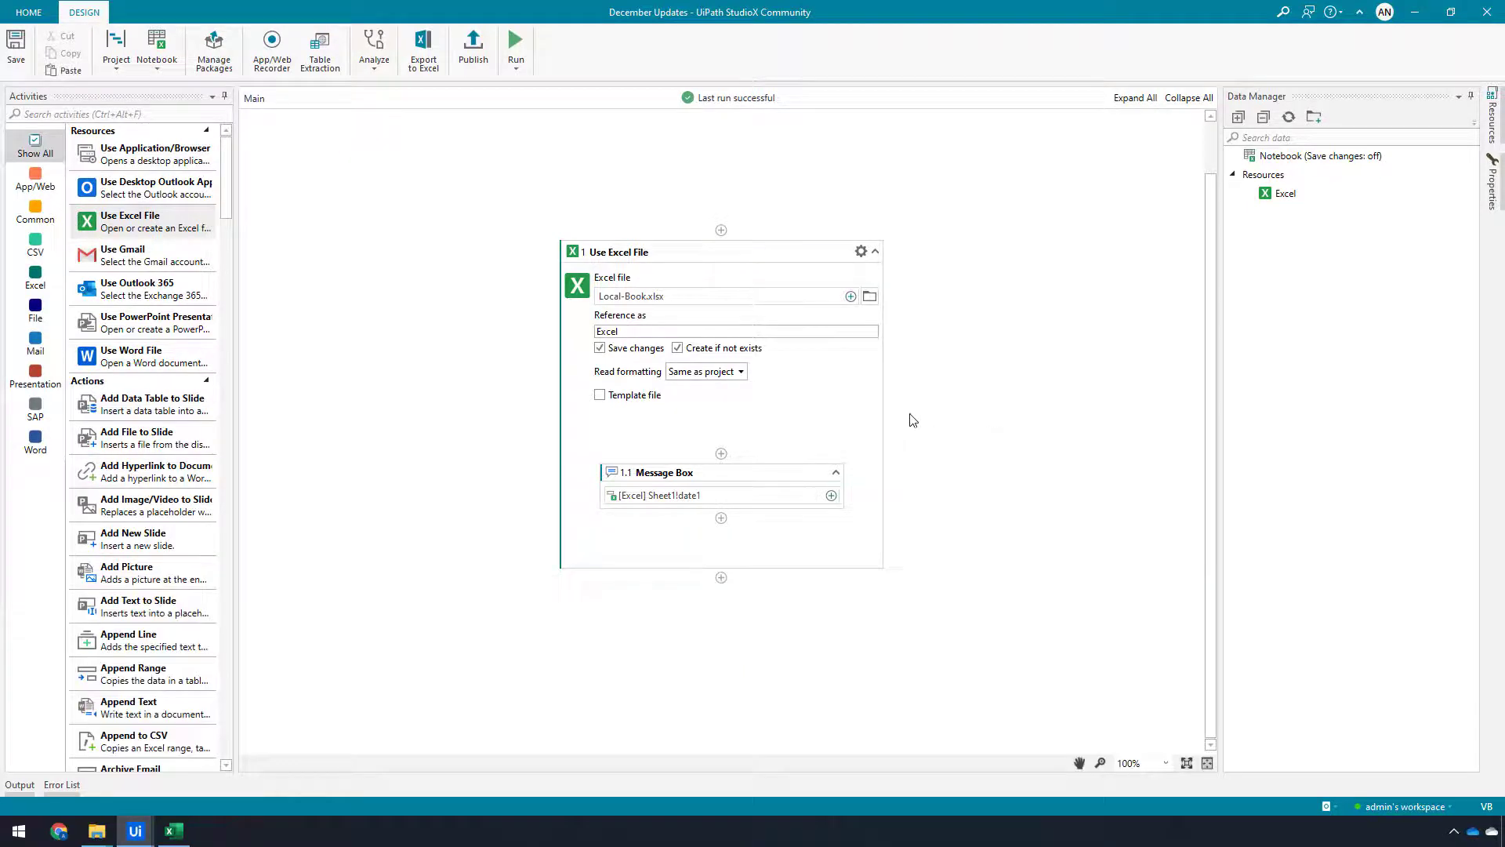
Set the Use Excel File read formatting to Display value
left_click(739, 375)
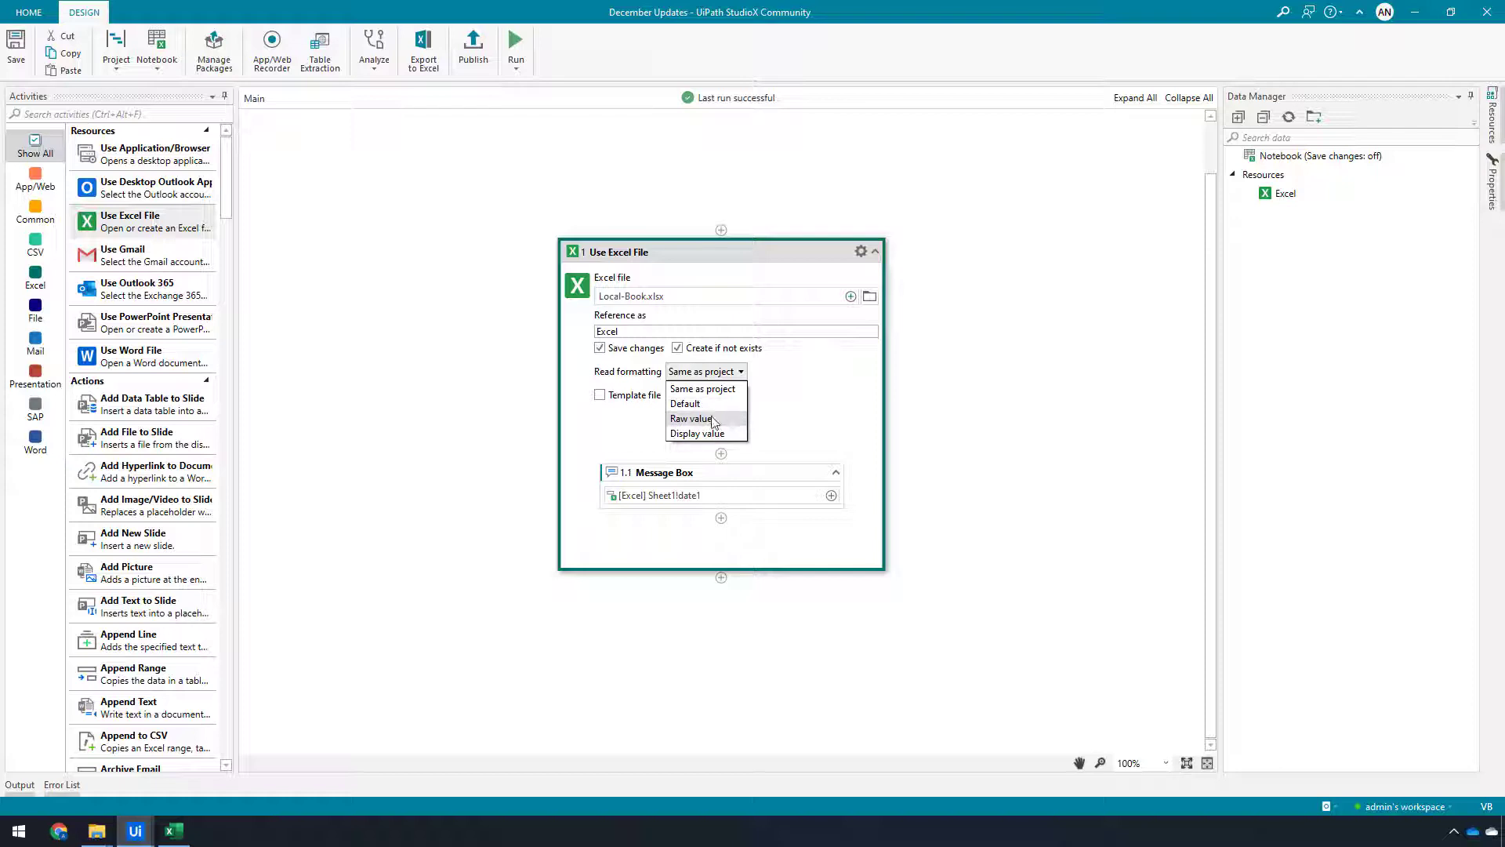
left_click(703, 433)
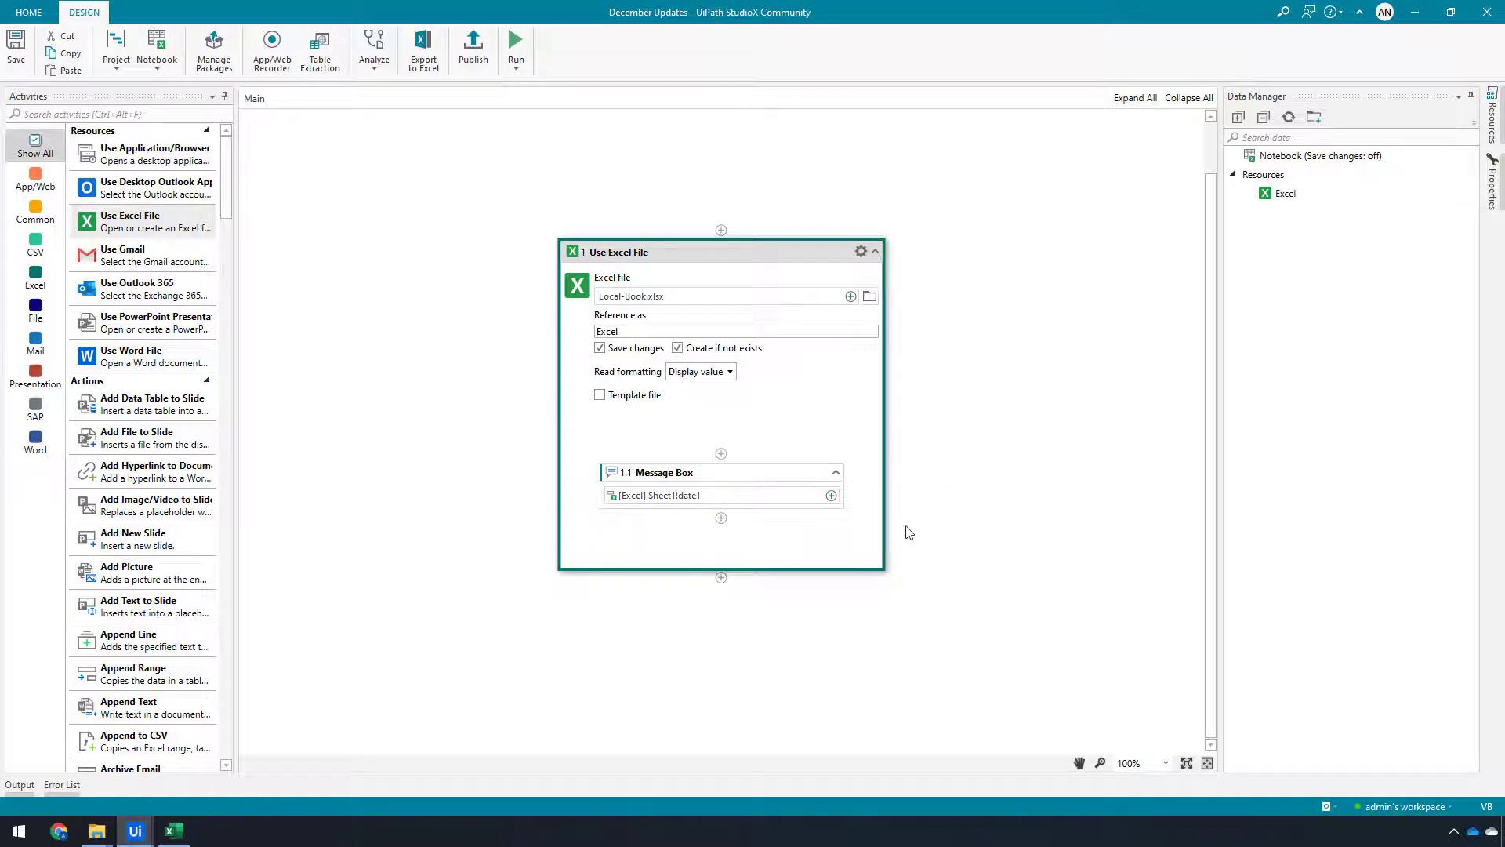
Add the Sheet1 date2 value after date1 in the Message Box content using the Text Builder
left_click(831, 500)
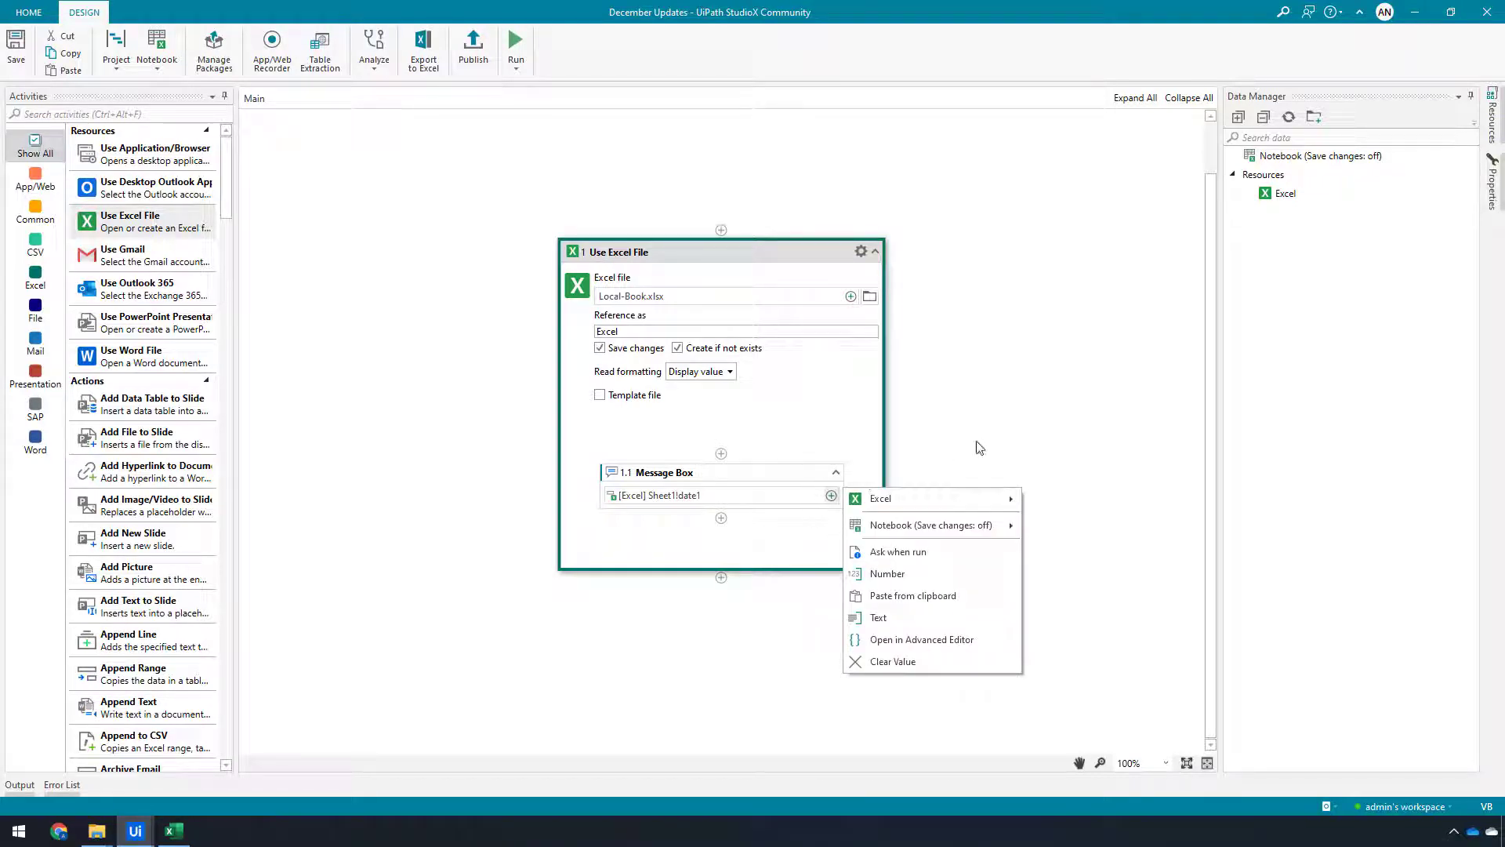
left_click(977, 442)
left_click(831, 535)
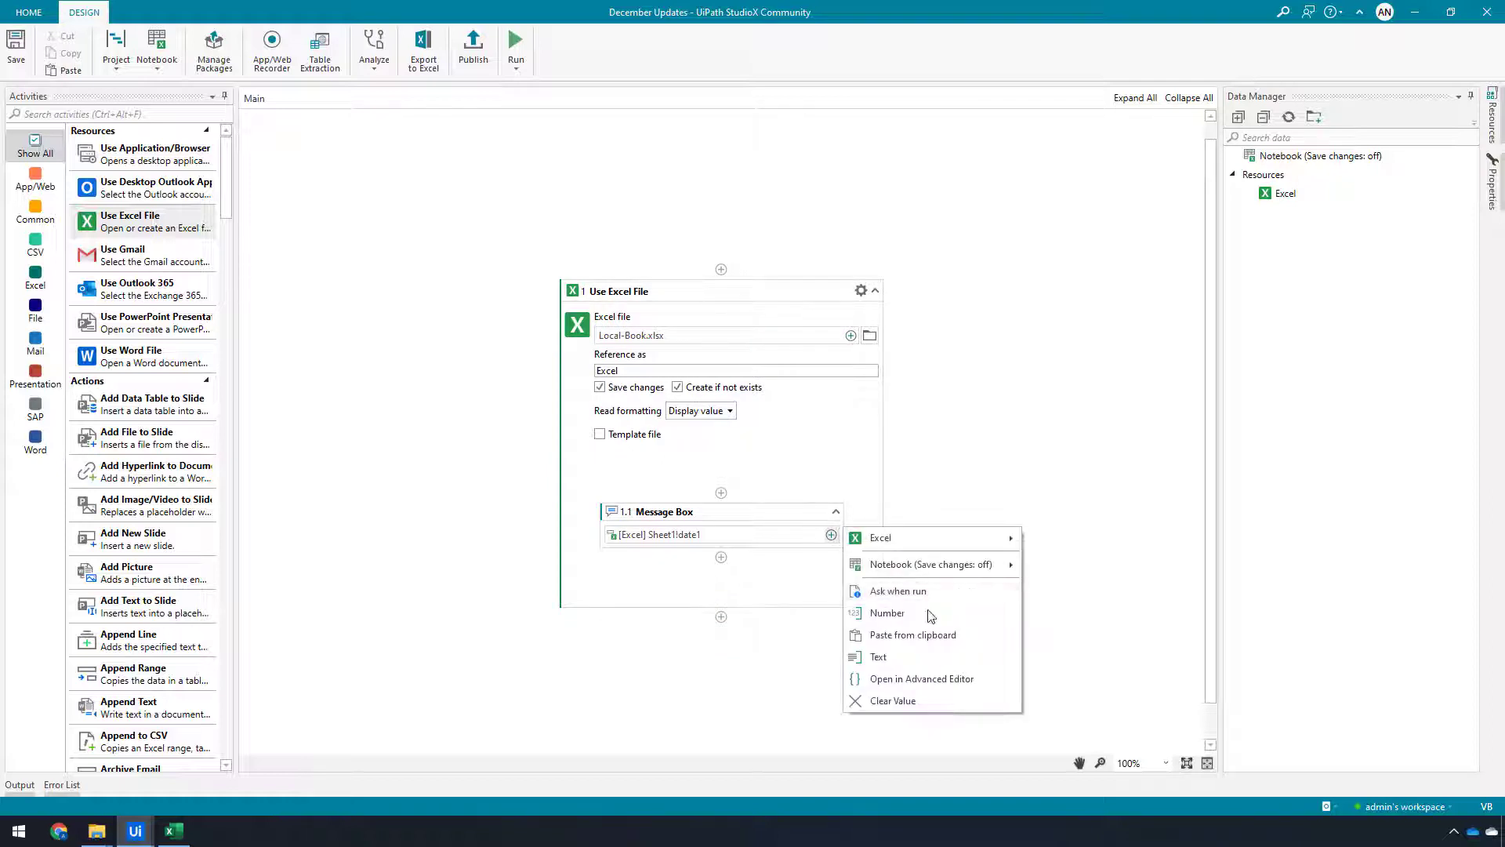
left_click(879, 657)
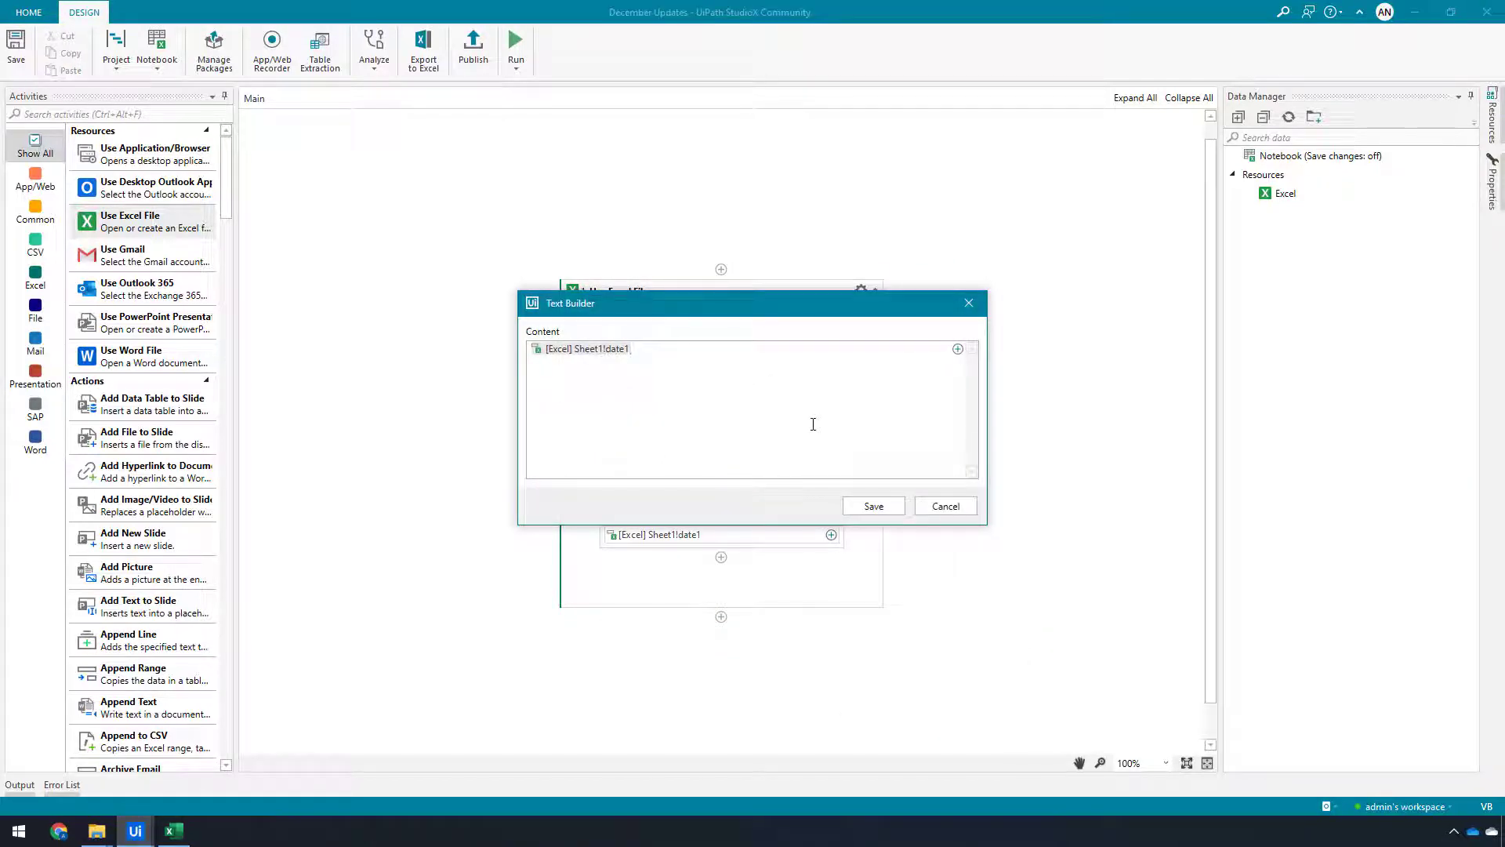
left_click(958, 348)
mouse_move(1052, 354)
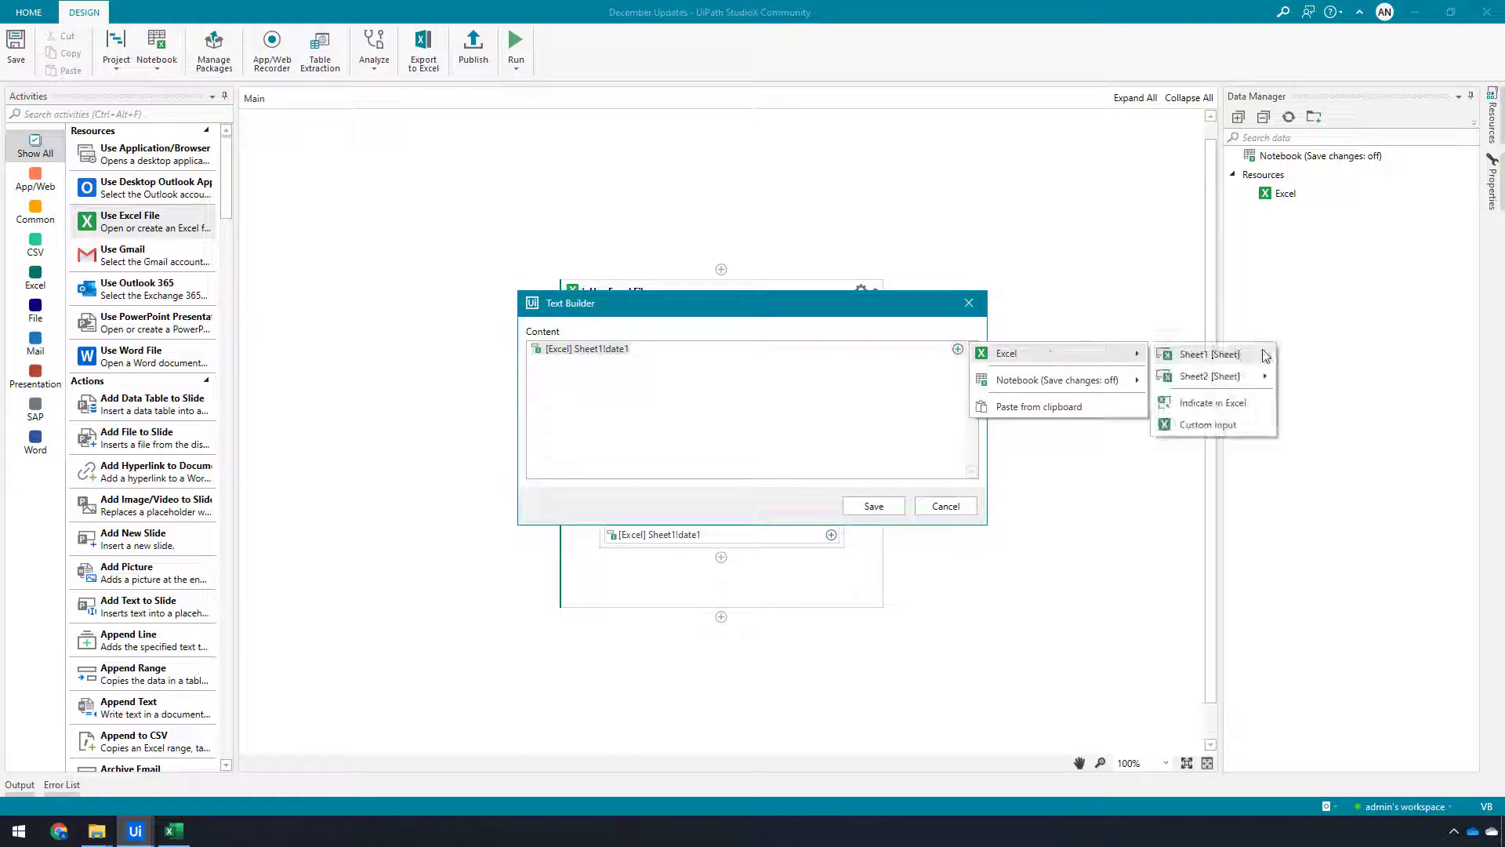
mouse_move(1268, 356)
left_click(1333, 376)
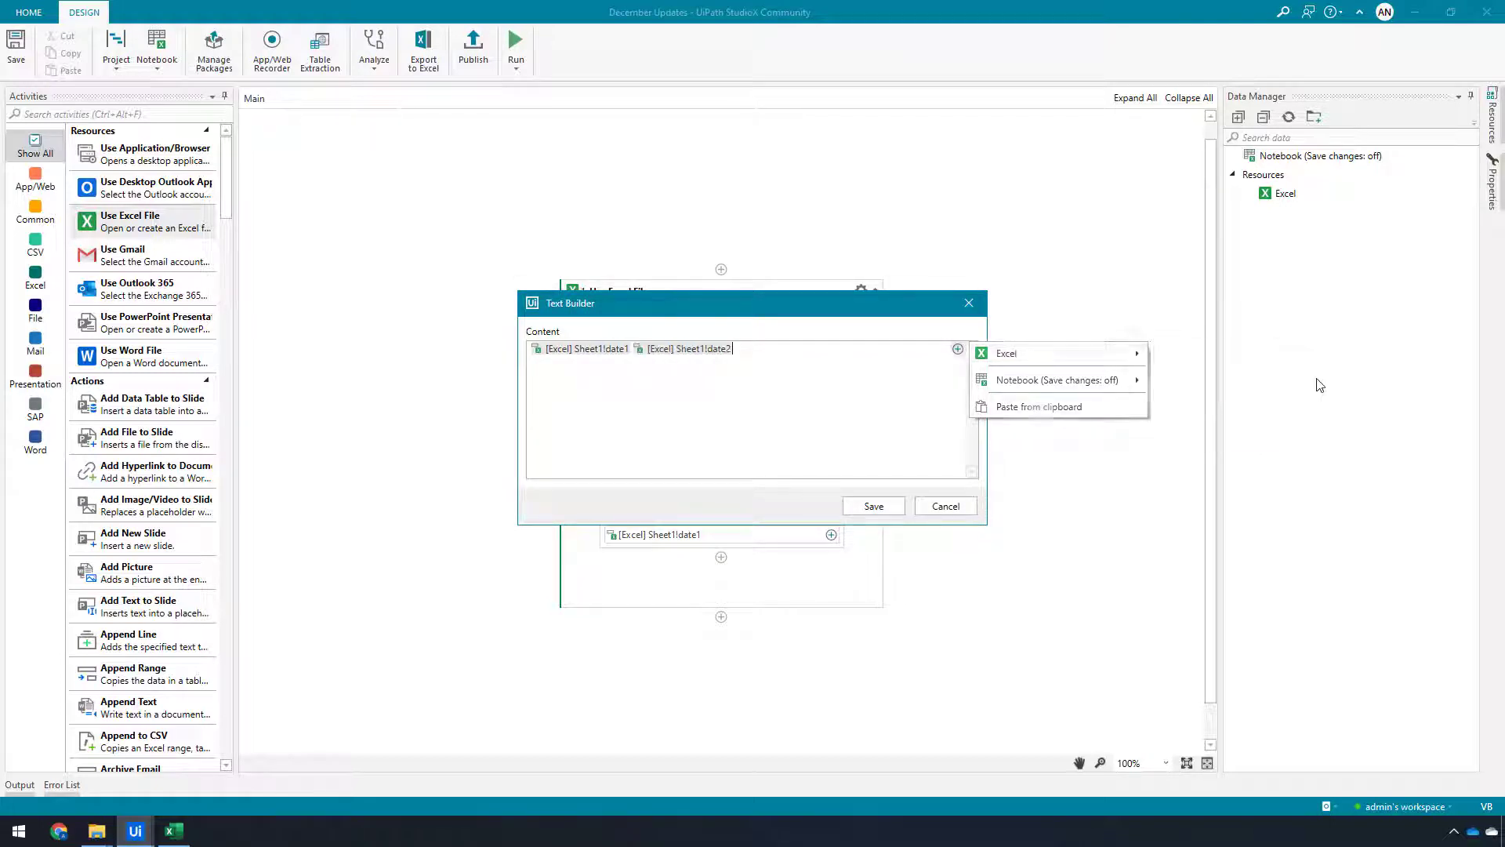
left_click(874, 506)
In Excel, autofit column B to show its date and then narrow it back again
left_click(173, 830)
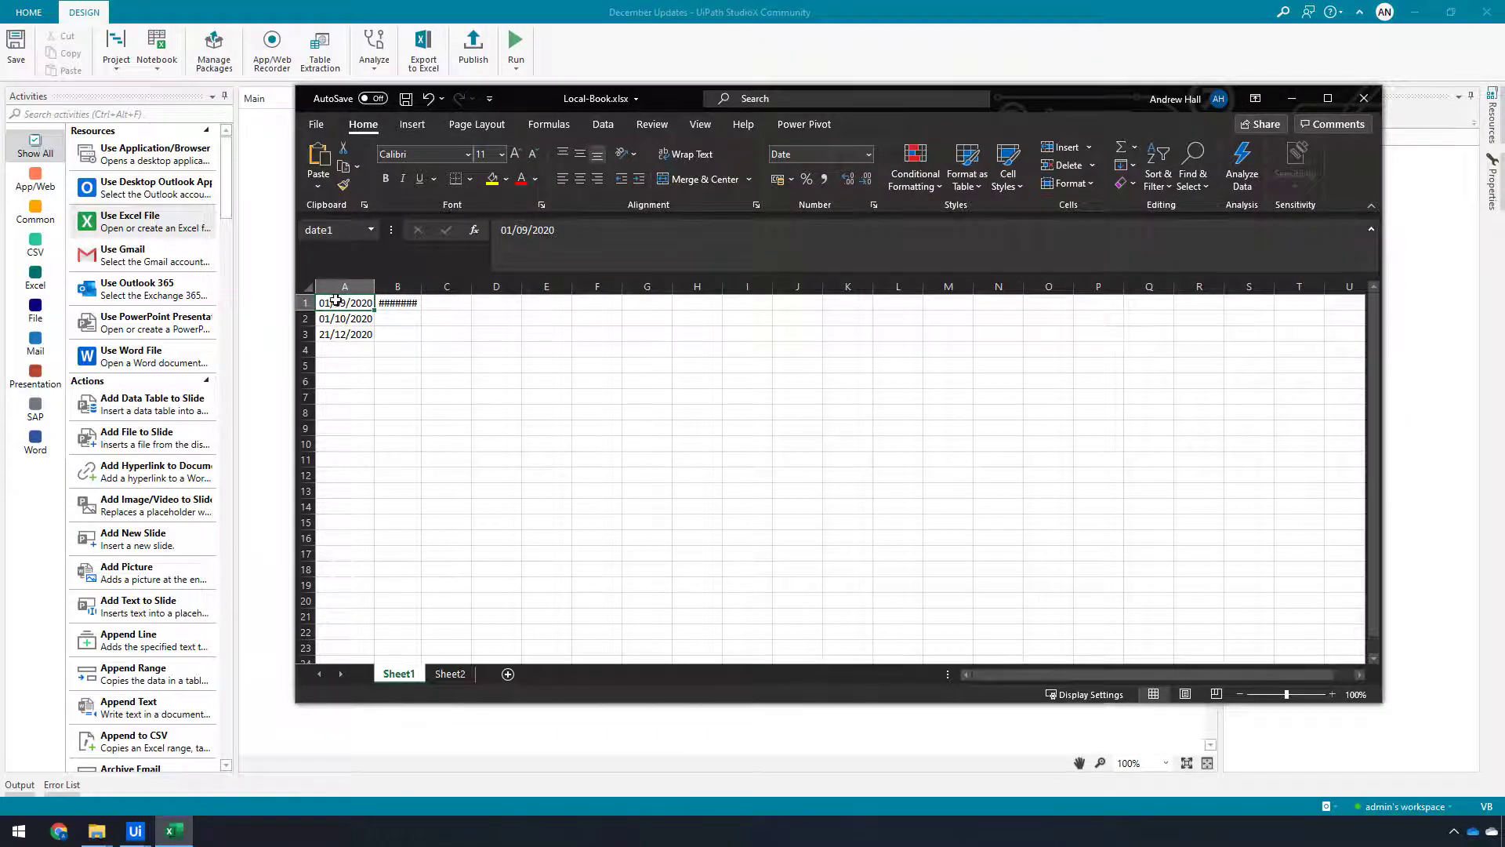
left_click(394, 304)
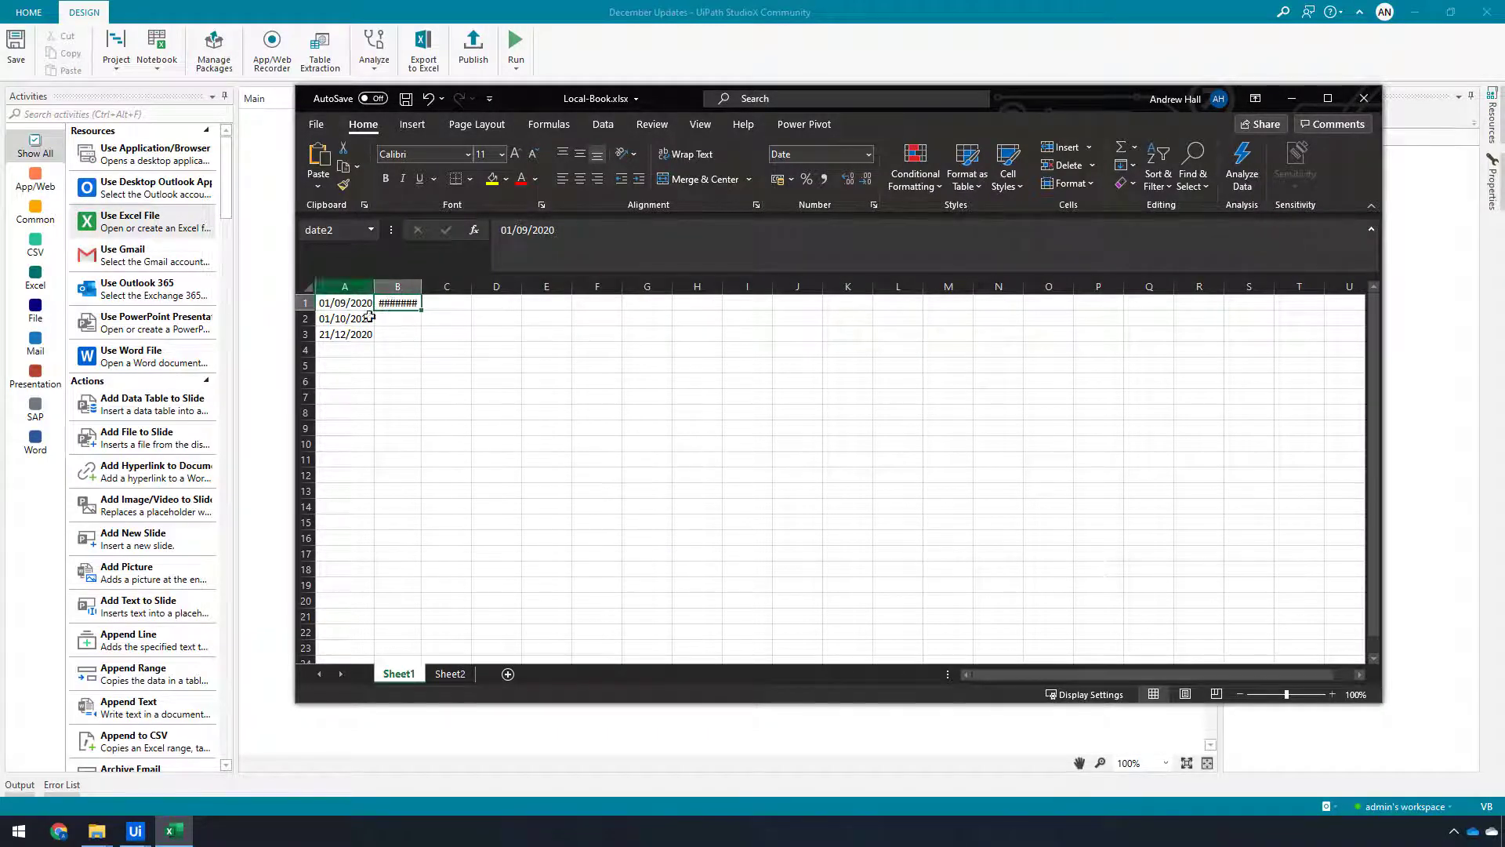
double_click(422, 286)
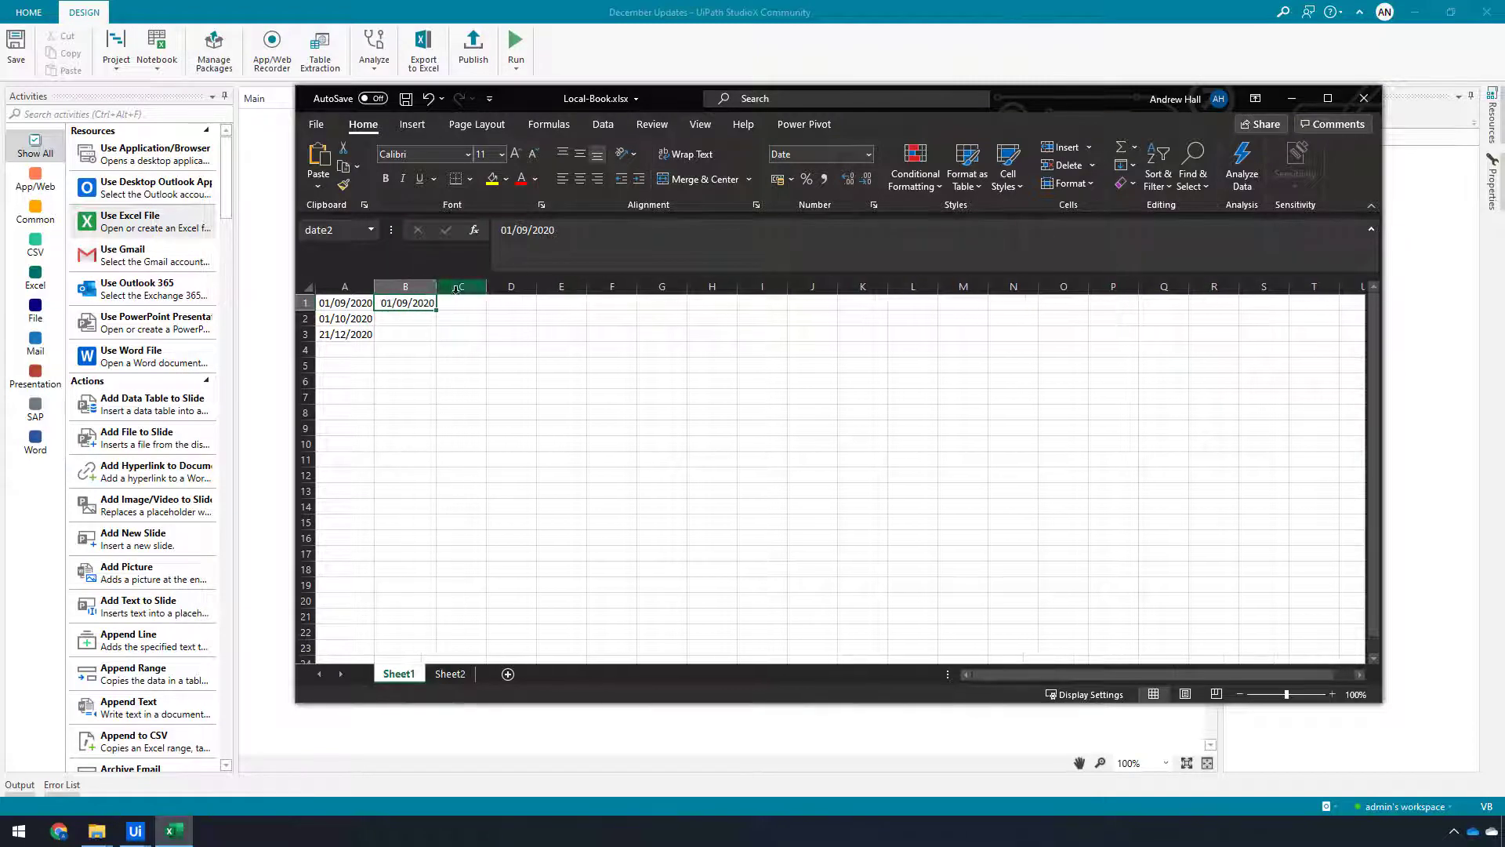
left_click_drag(437, 287, 426, 288)
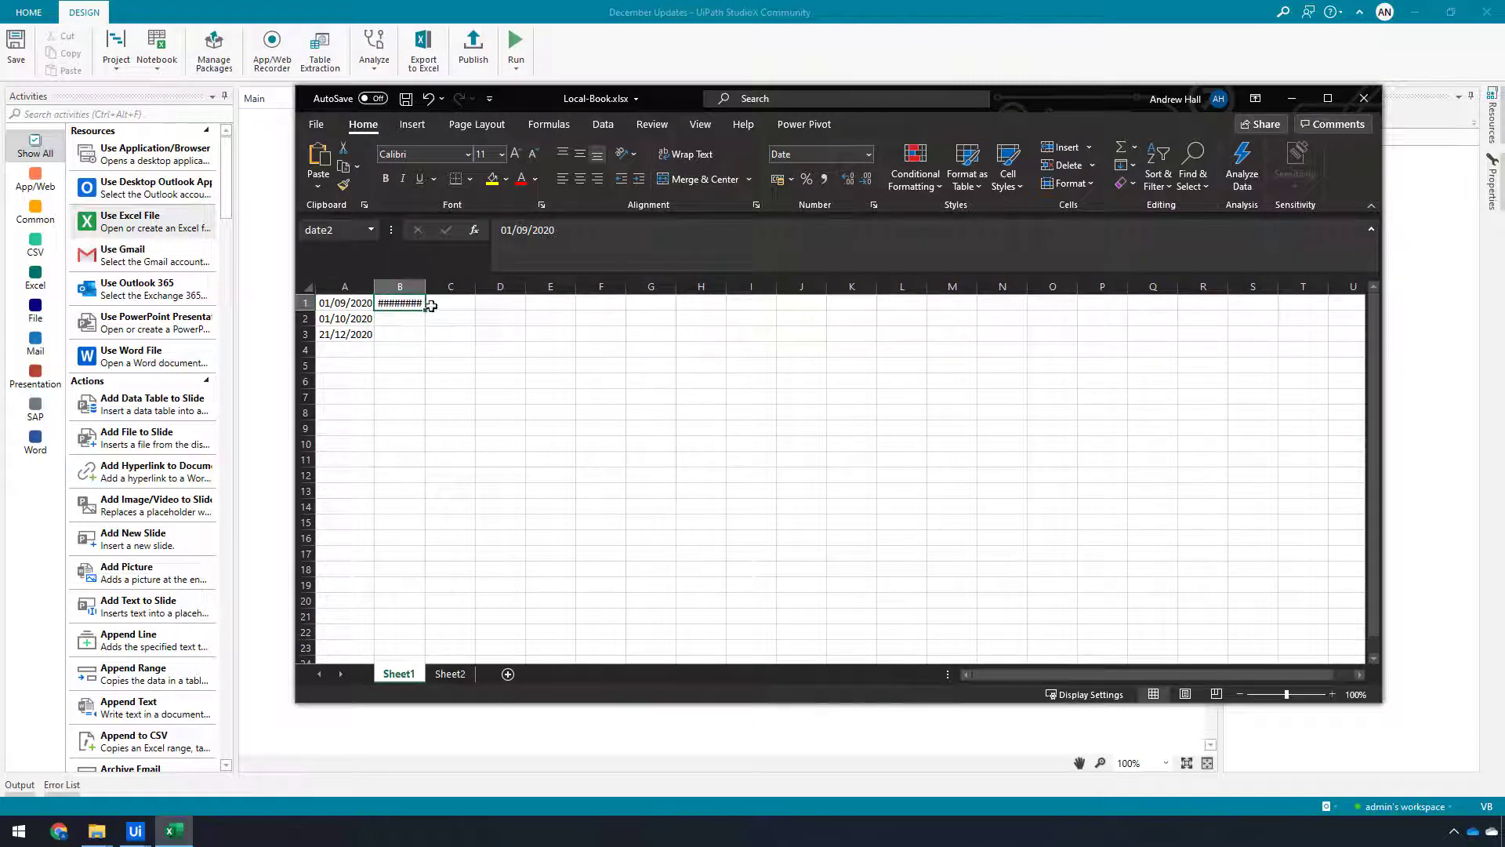
Run the updated project and close the message box showing both dates
left_click(925, 21)
left_click(516, 47)
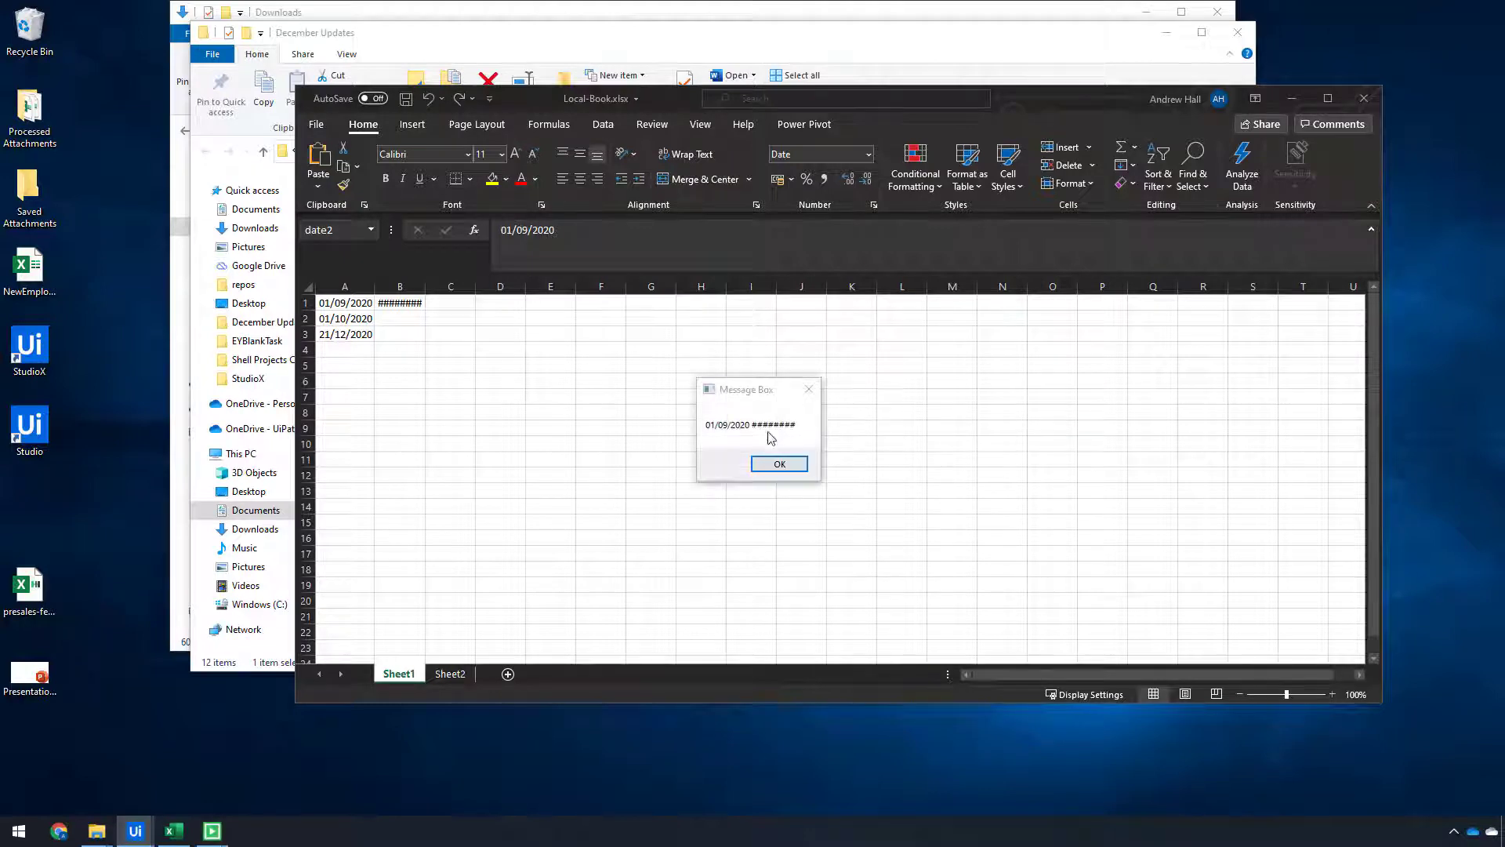
left_click_drag(748, 391, 505, 308)
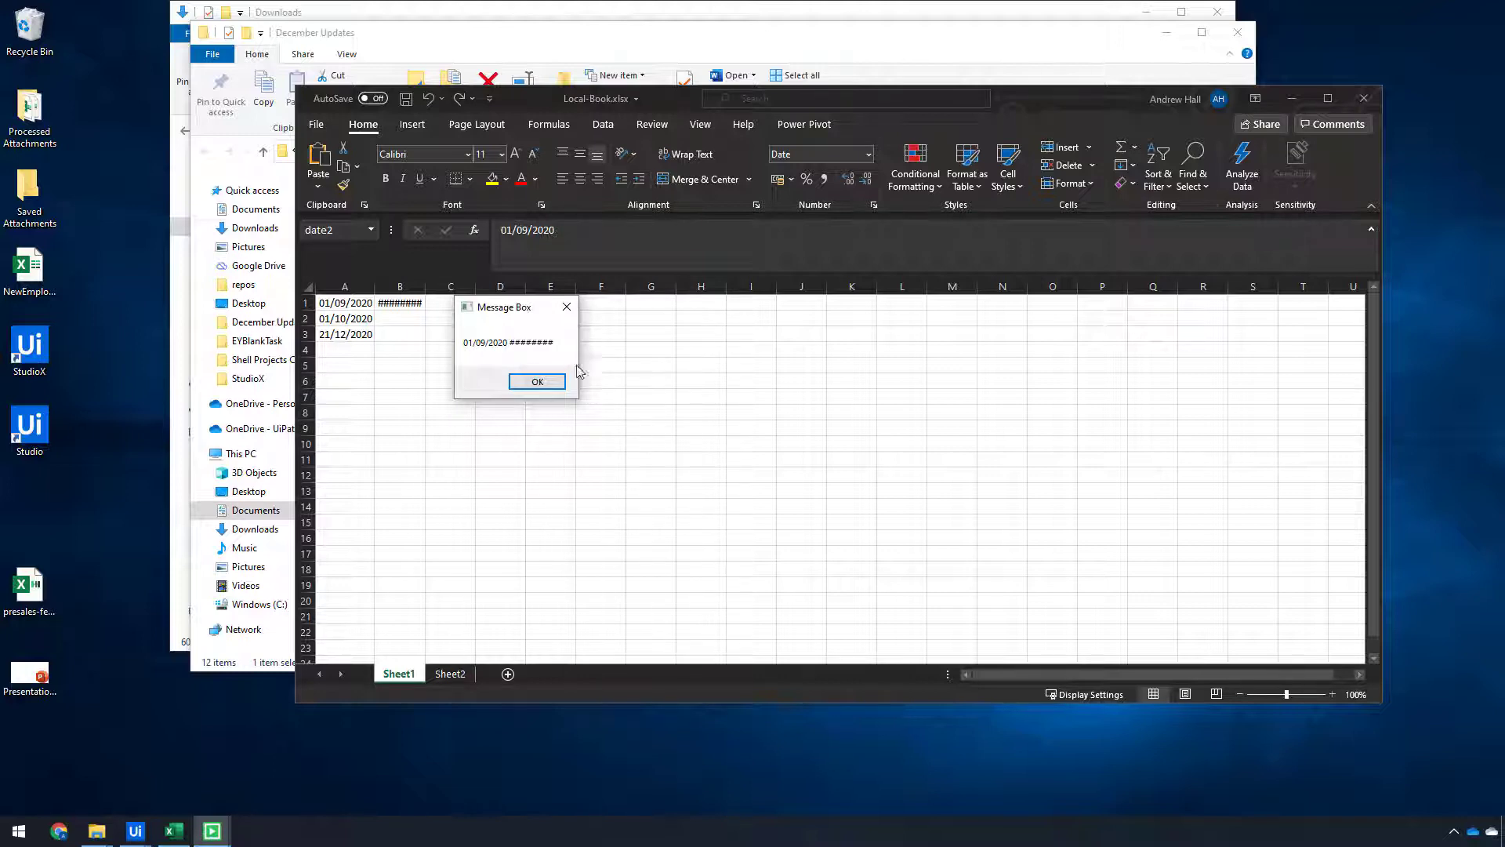
left_click(538, 382)
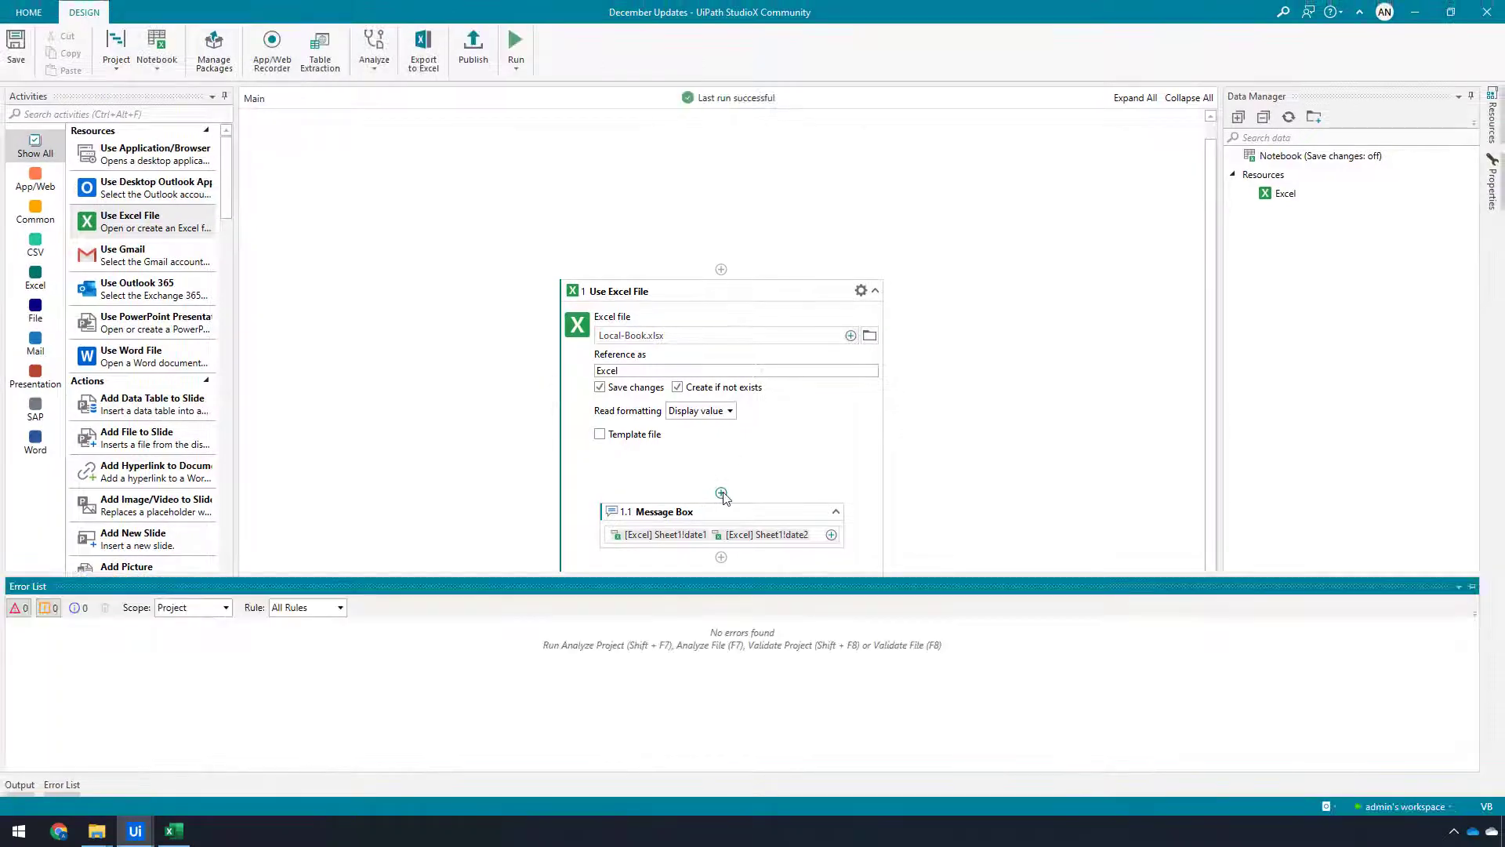
Insert an Auto Fit activity before the Message Box and set its source to Excel Sheet1
left_click(721, 492)
type("aut")
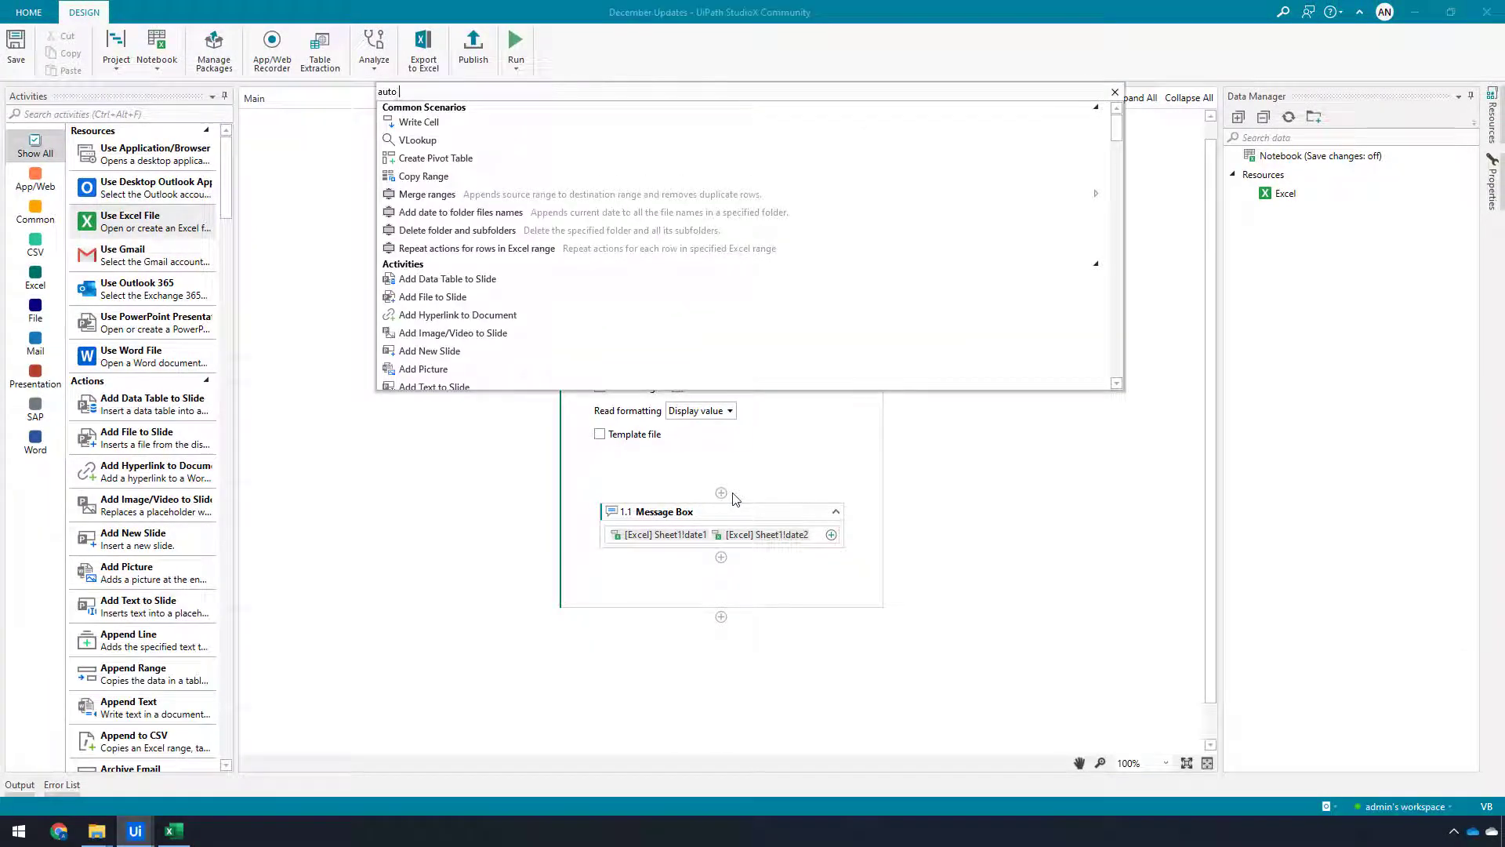
type("o")
key("Down")
key("Return")
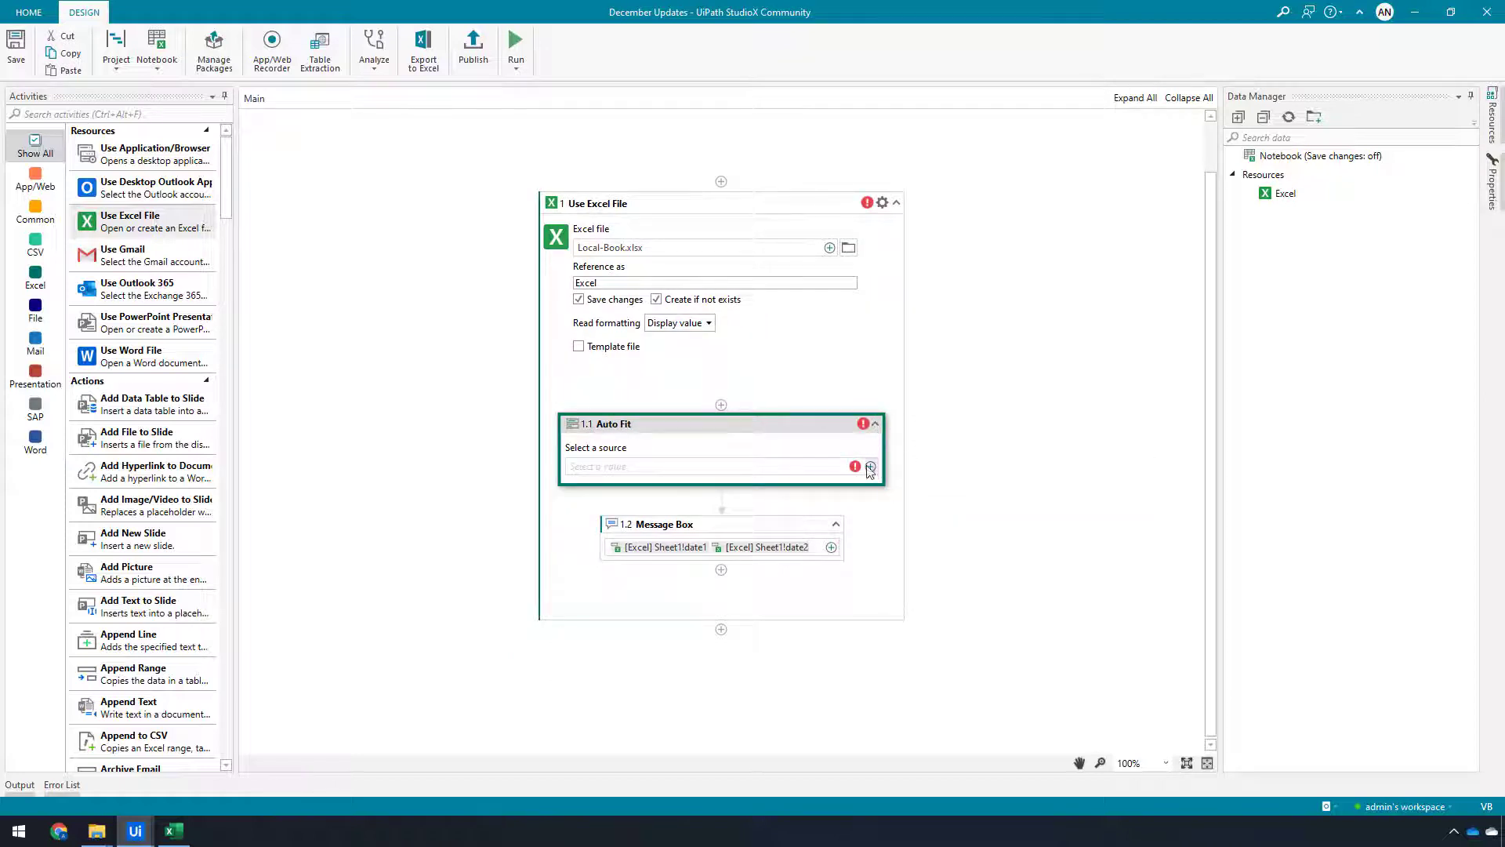
left_click(871, 468)
mouse_move(925, 467)
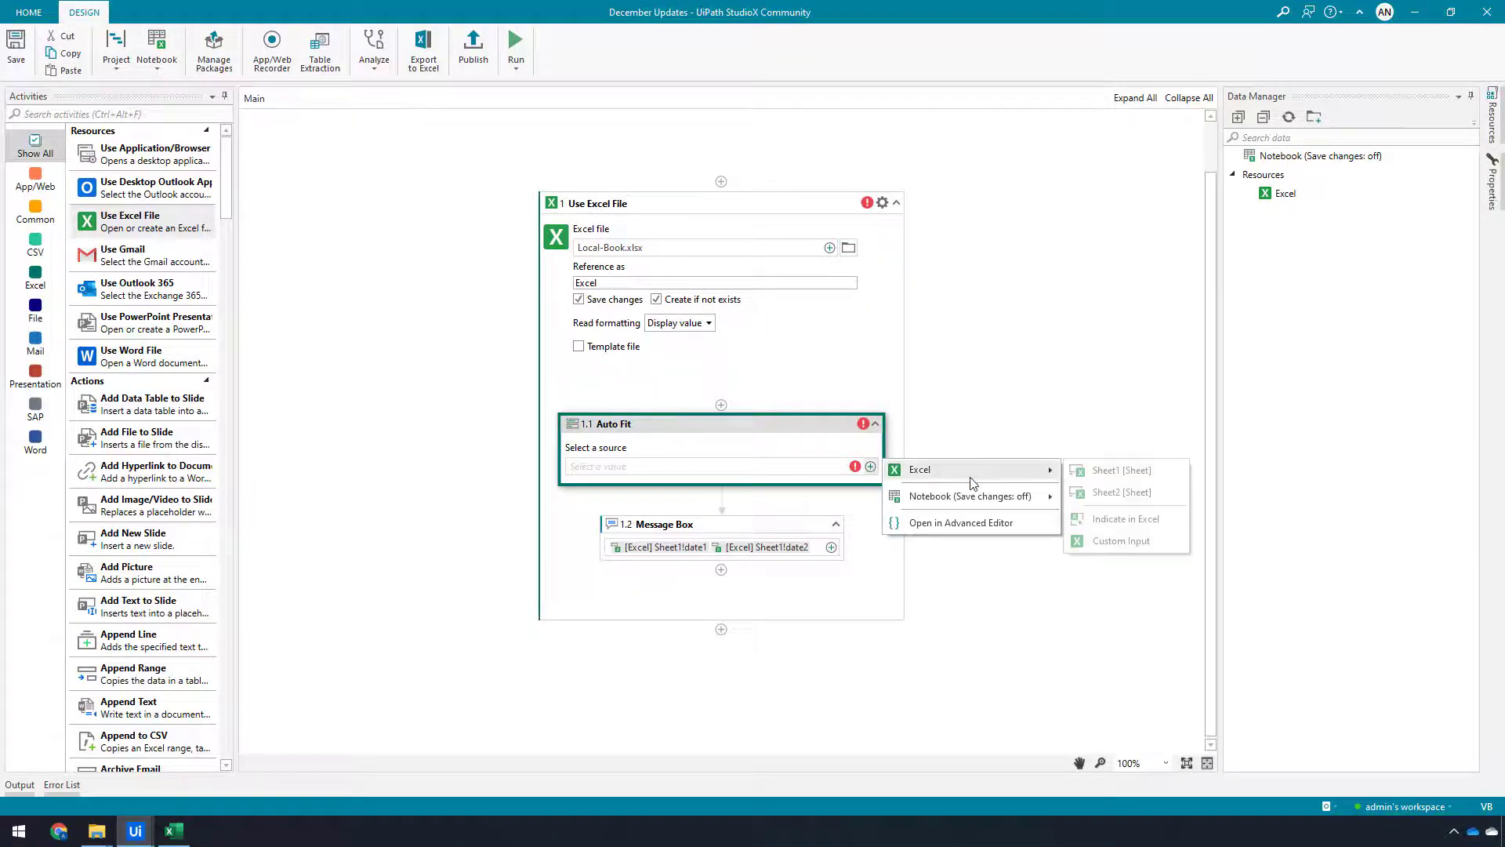
left_click(1104, 478)
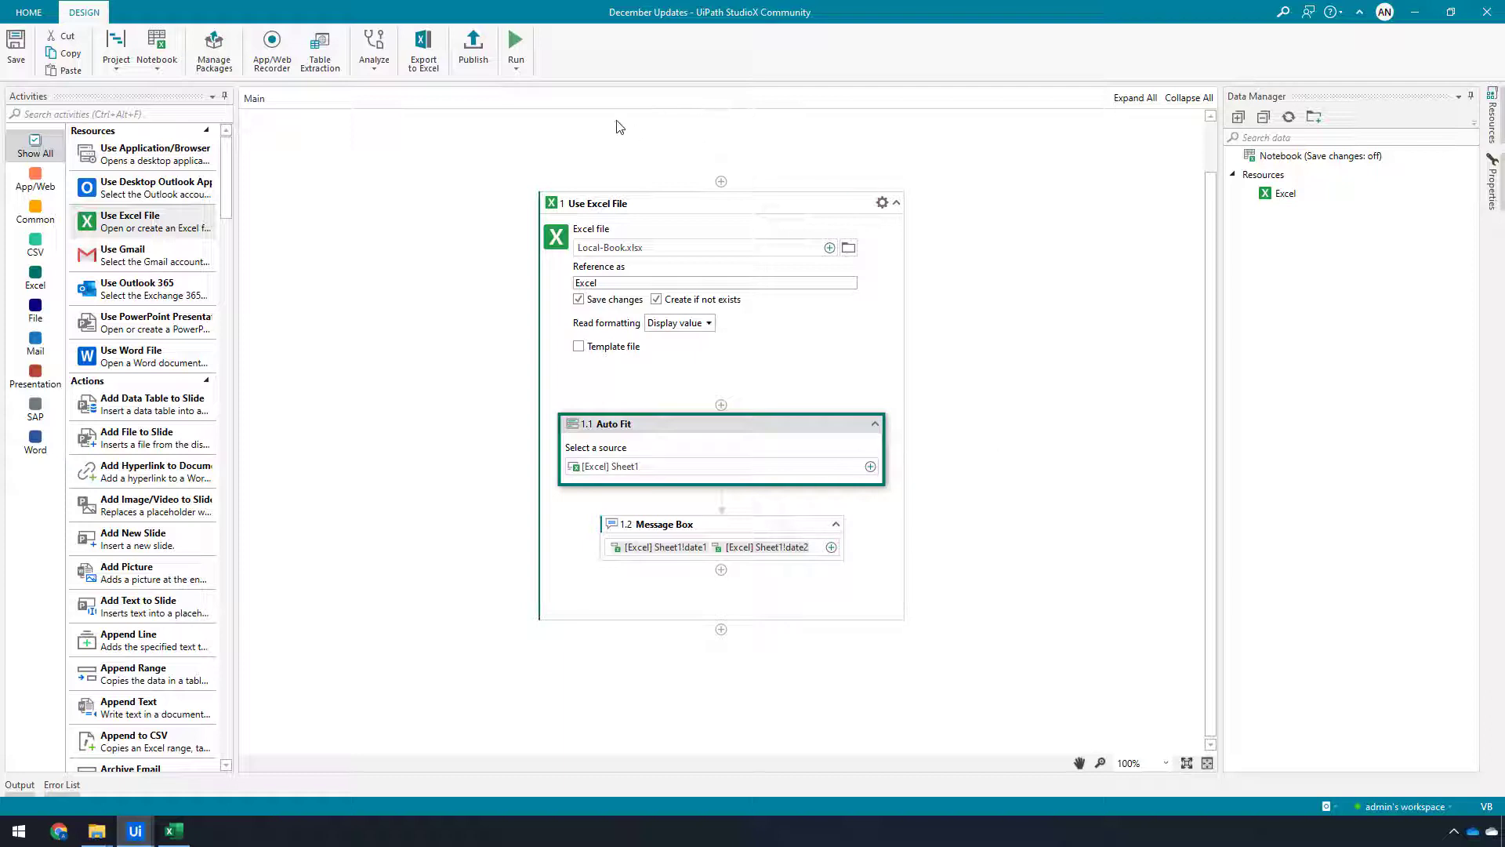
Run the project again and close the resulting message box
left_click(517, 45)
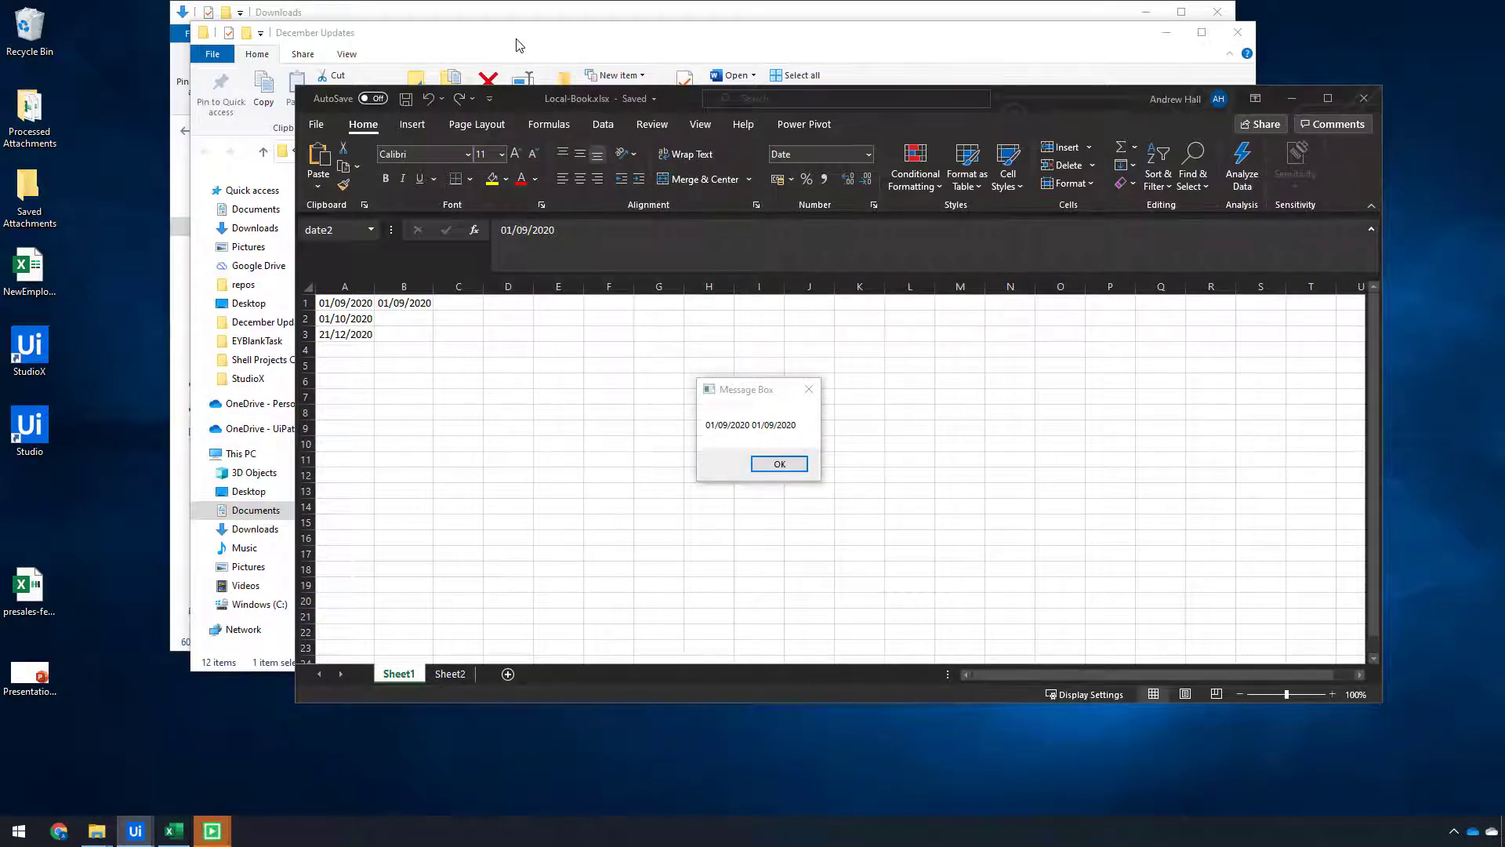
left_click(802, 466)
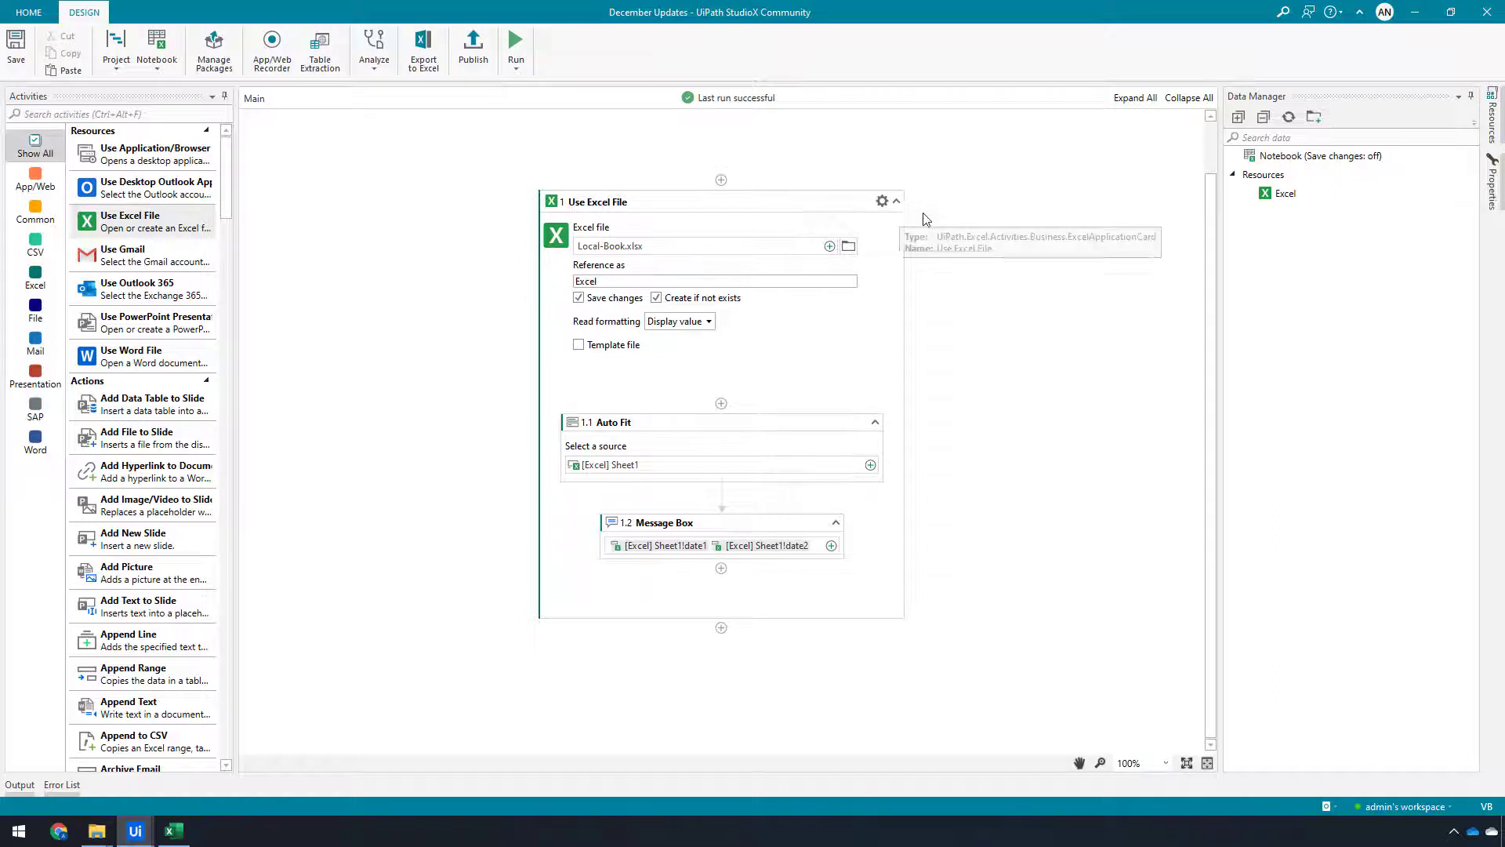
Delete the whole Use Excel File activity with its nested activities
left_click(750, 204)
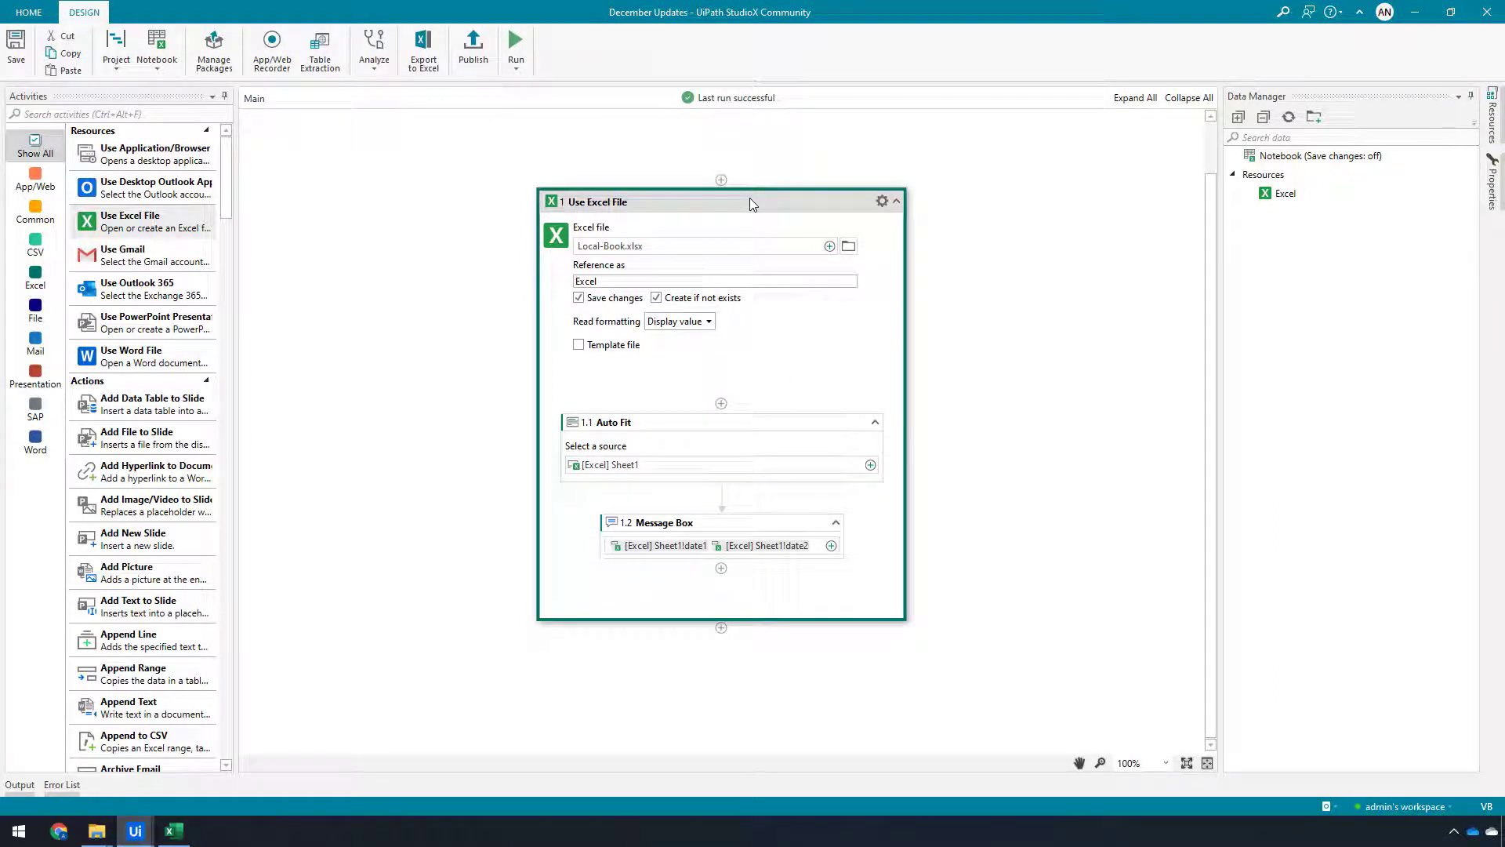
key("Delete")
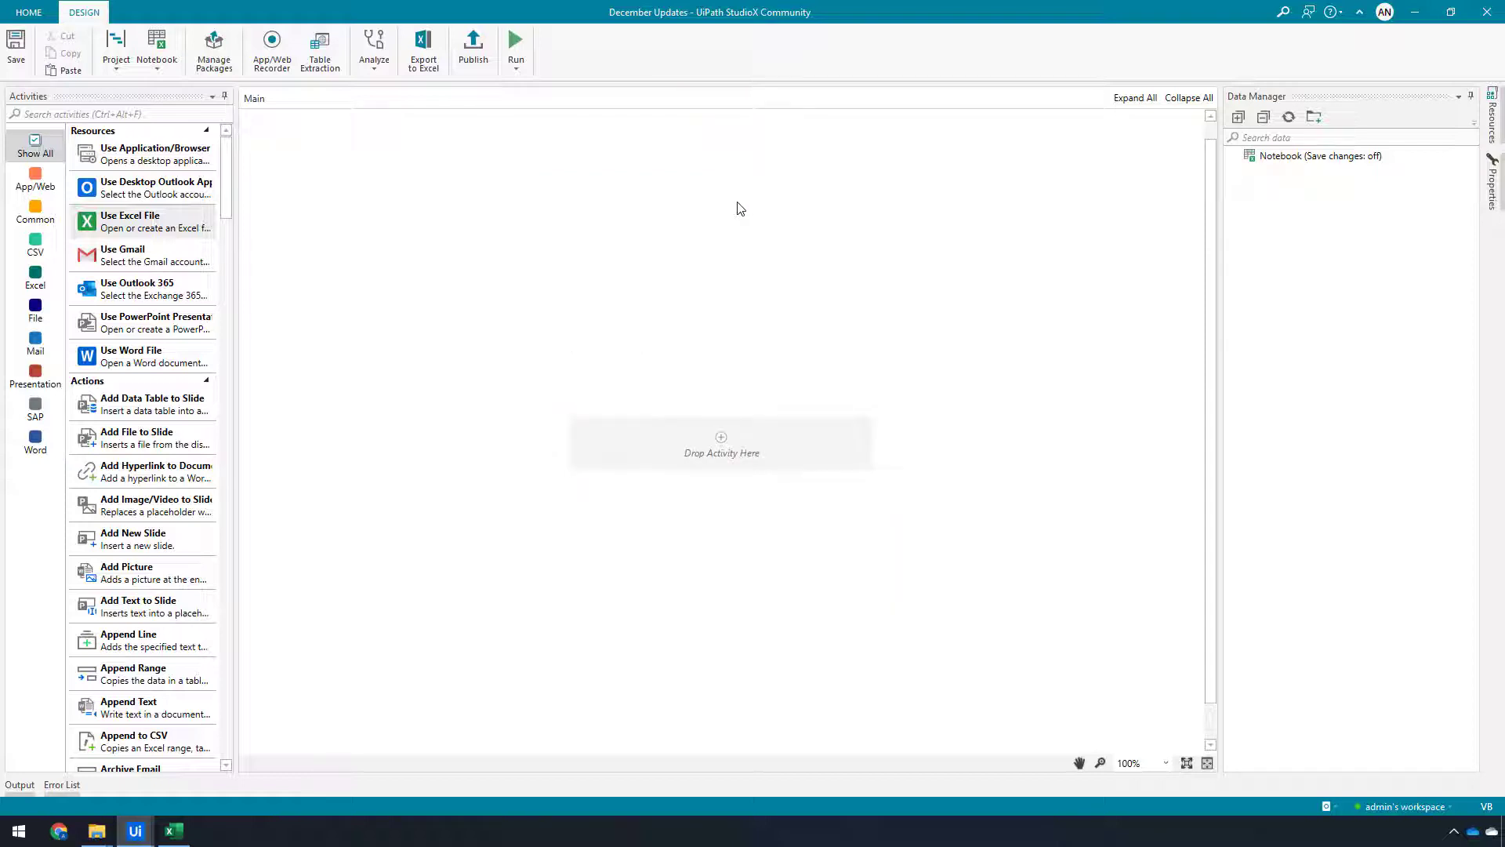
Add a new Use Excel File activity and browse to the Sales Opportunities.xlsx file
left_click_drag(132, 223, 726, 447)
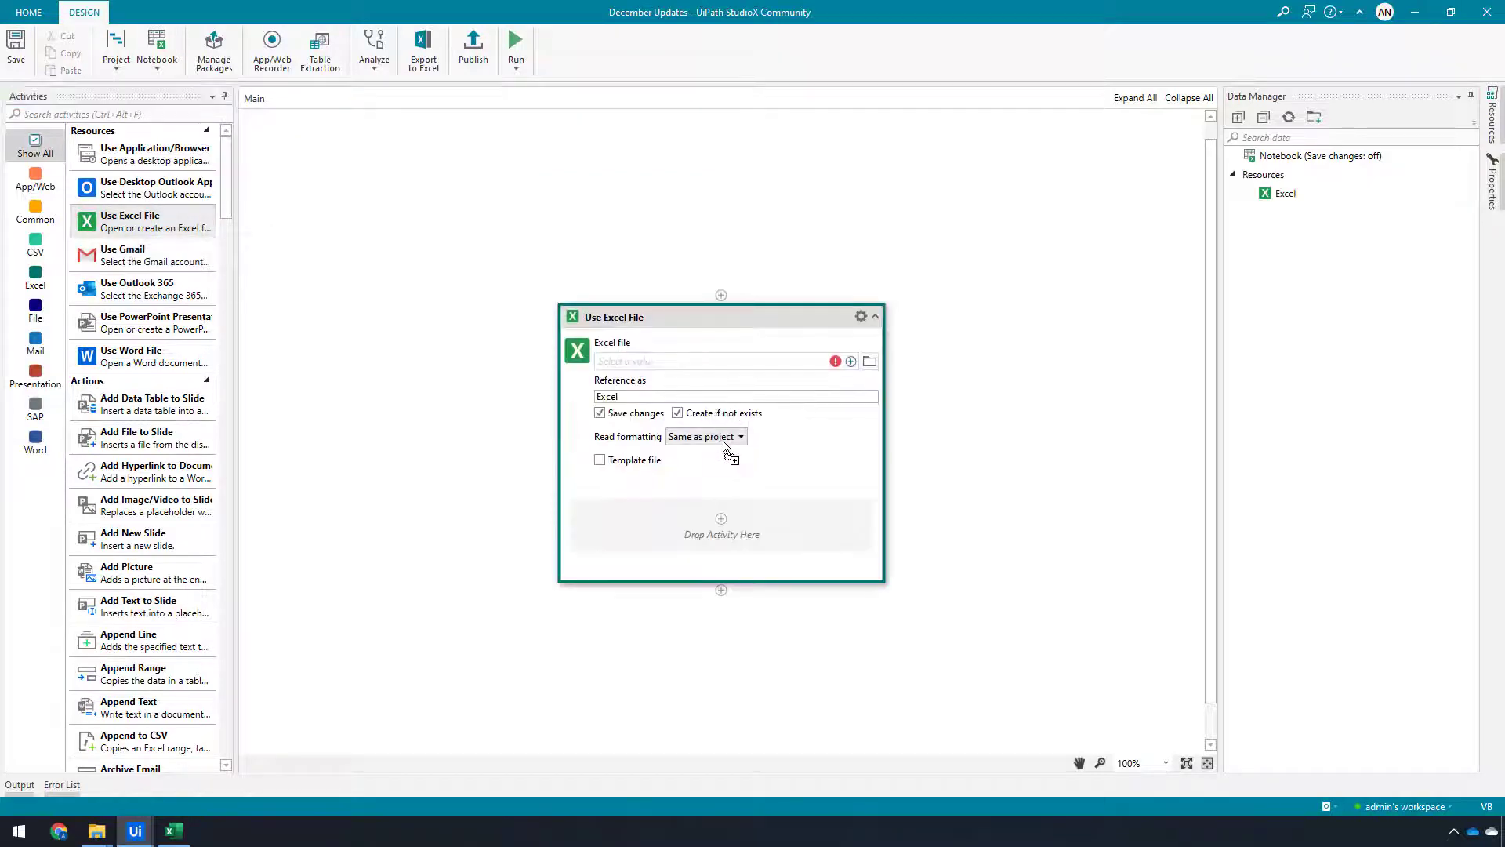
left_click(869, 362)
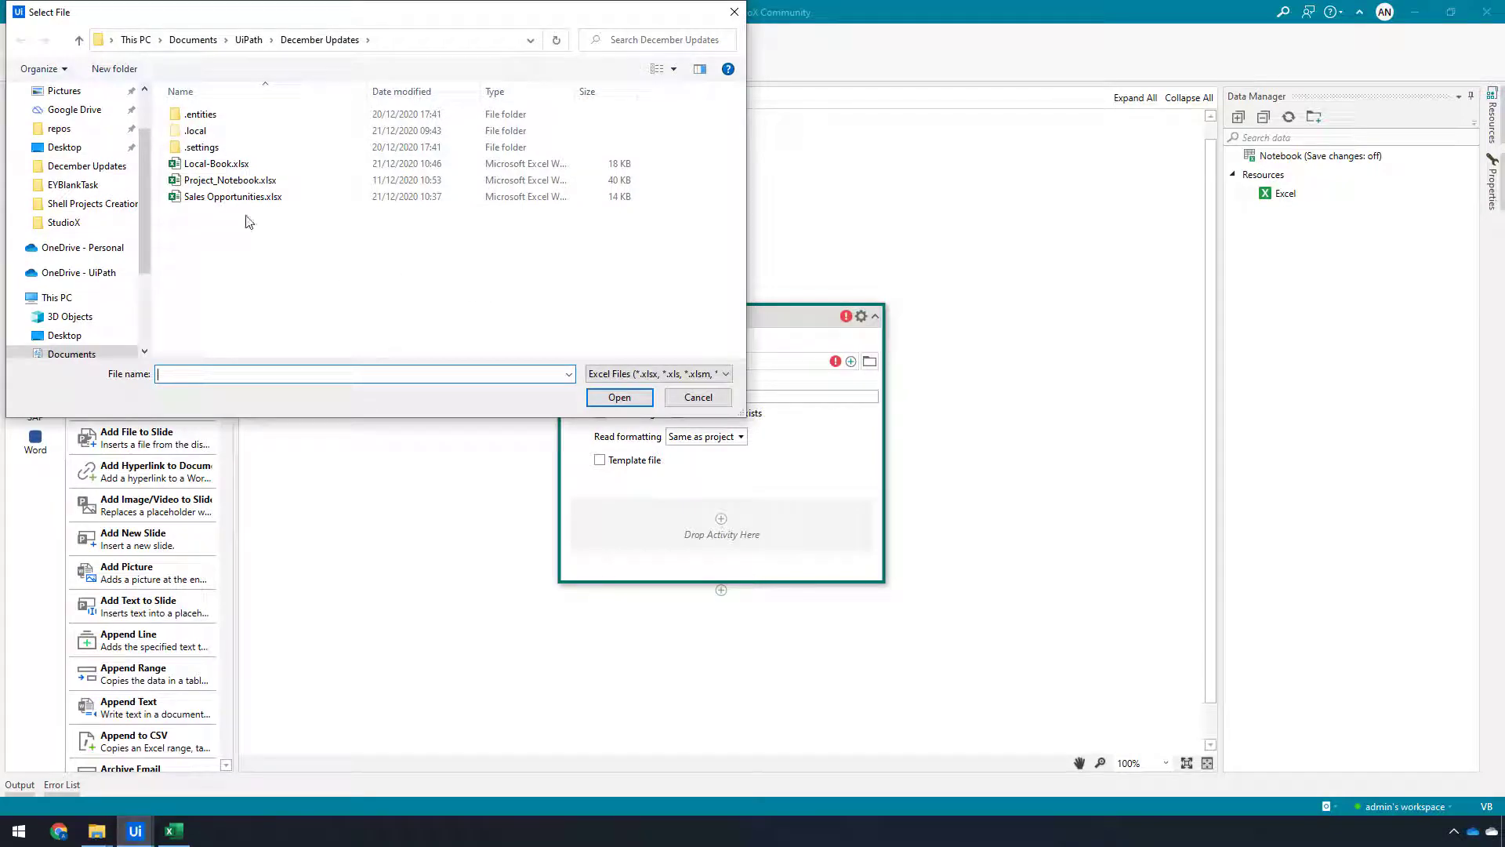
left_click(212, 197)
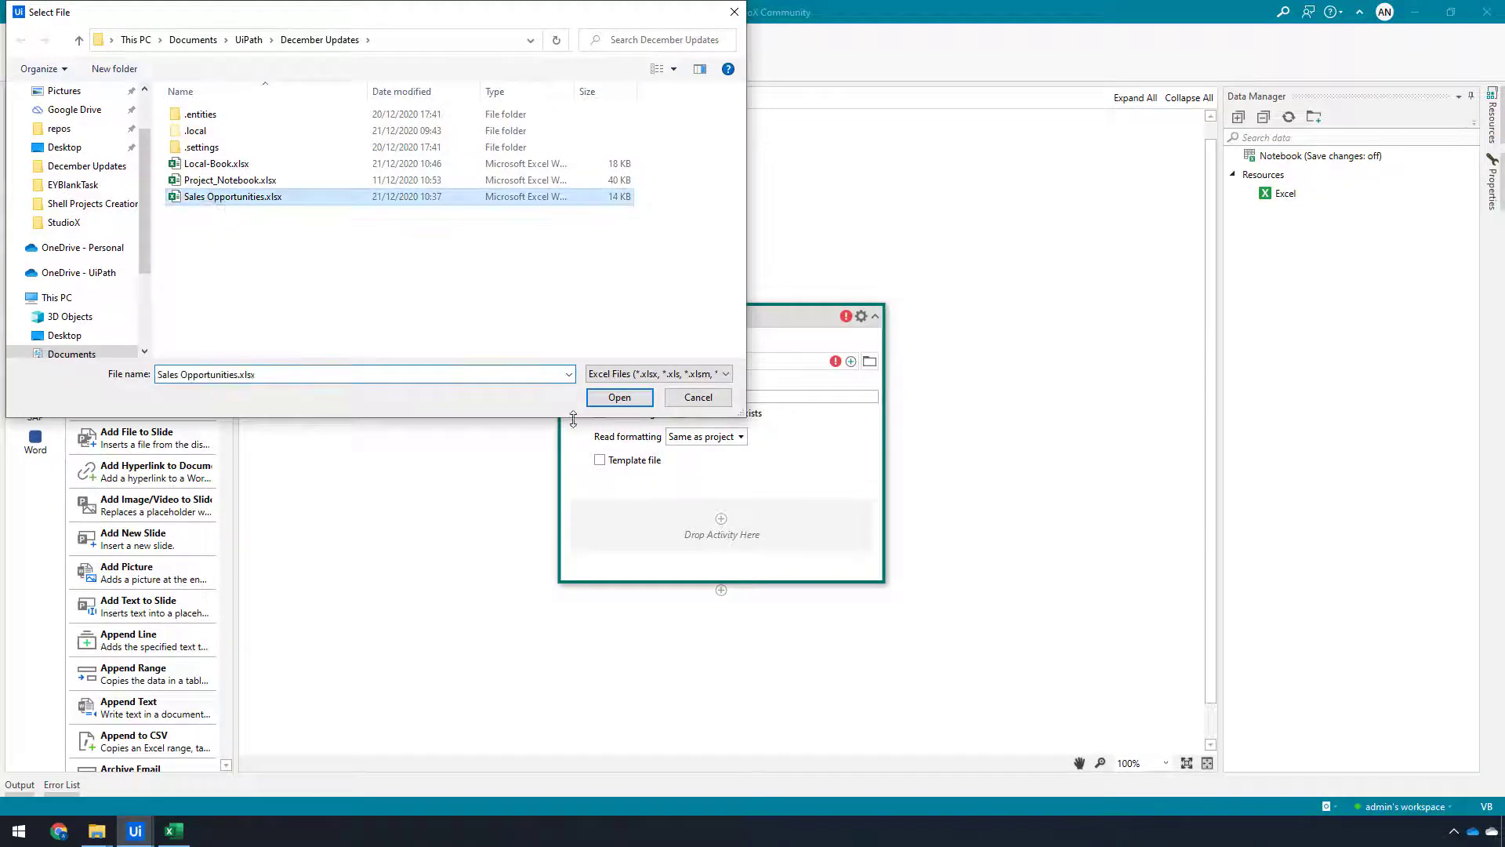
left_click(620, 397)
Open the Excel resource's file and examine the Opportunities and Summary sheets' data
right_click(1289, 208)
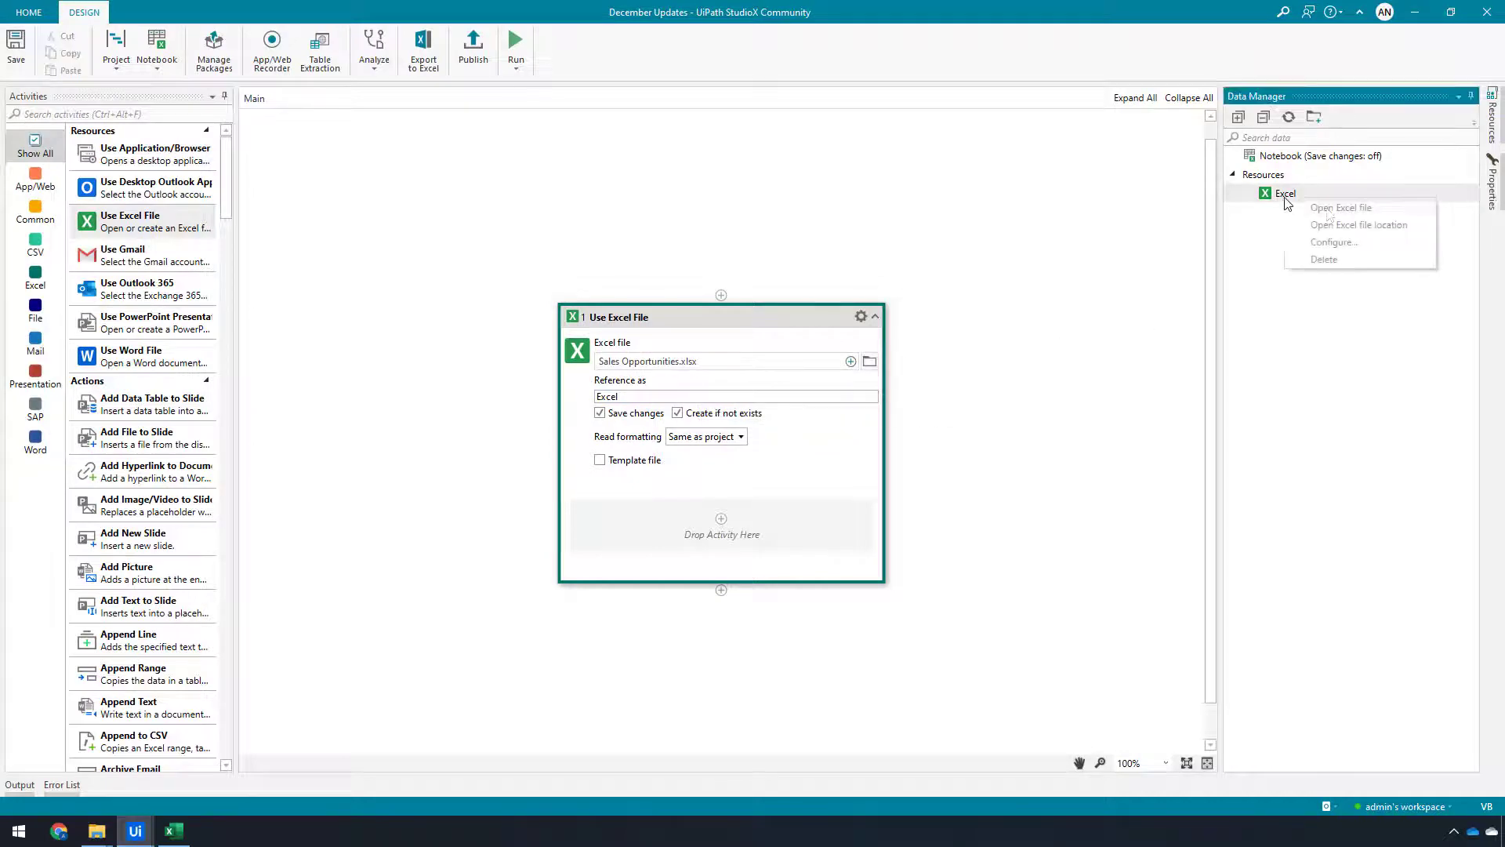
left_click(1326, 209)
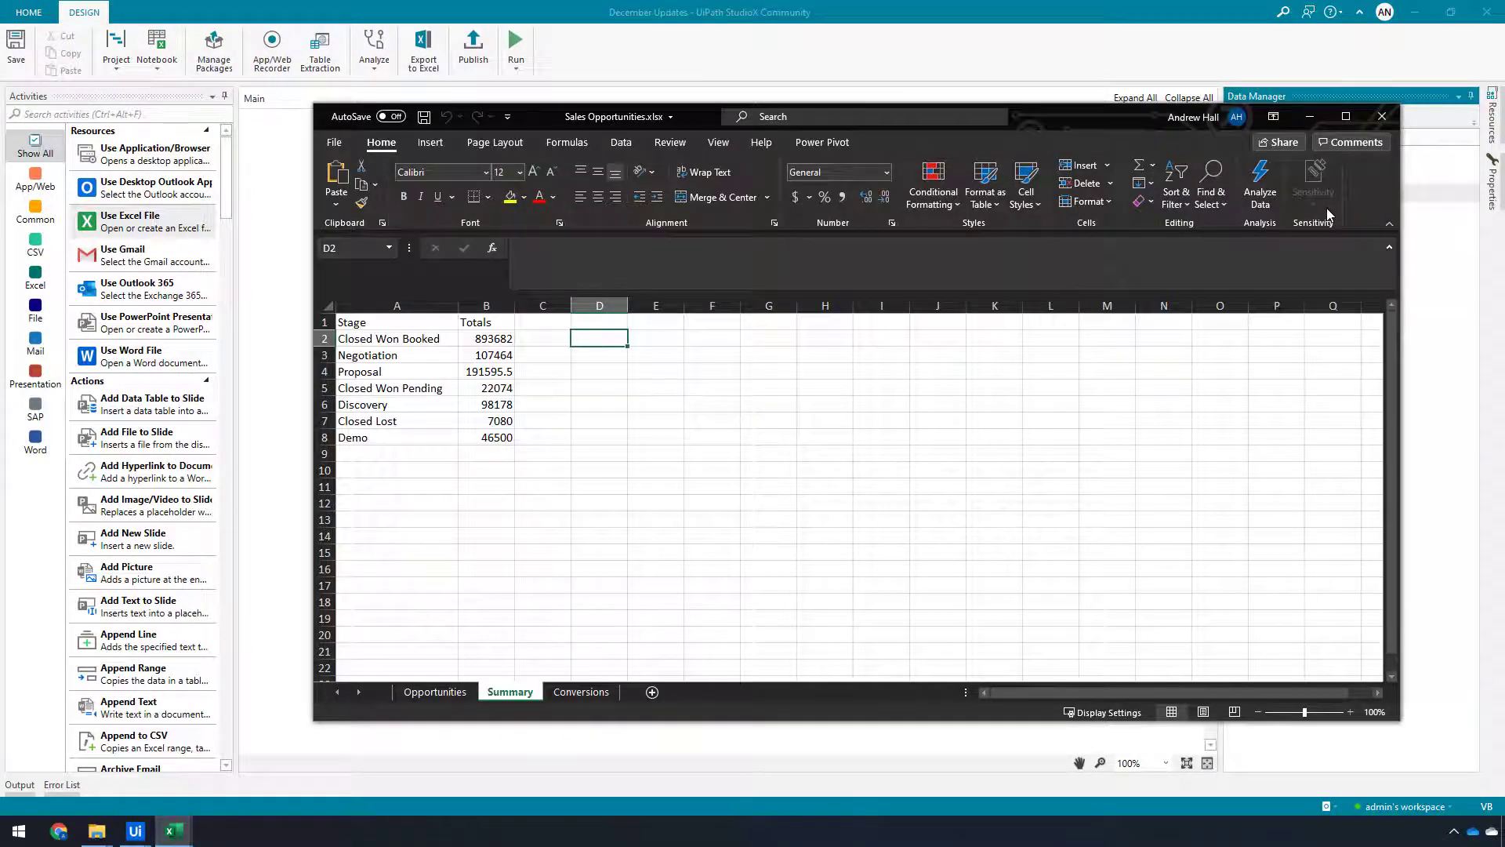
left_click(442, 693)
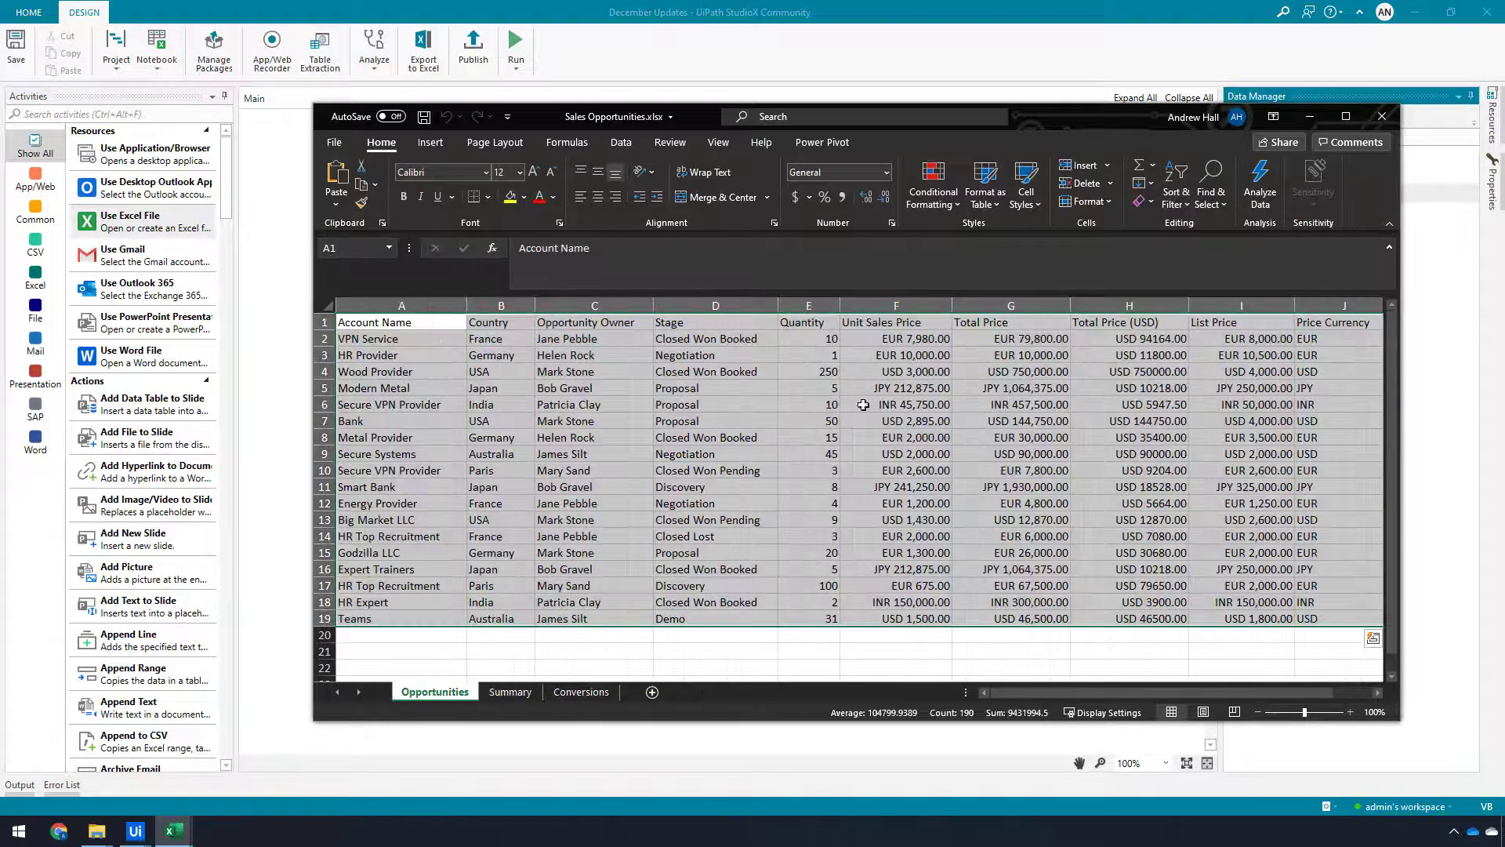
left_click(506, 694)
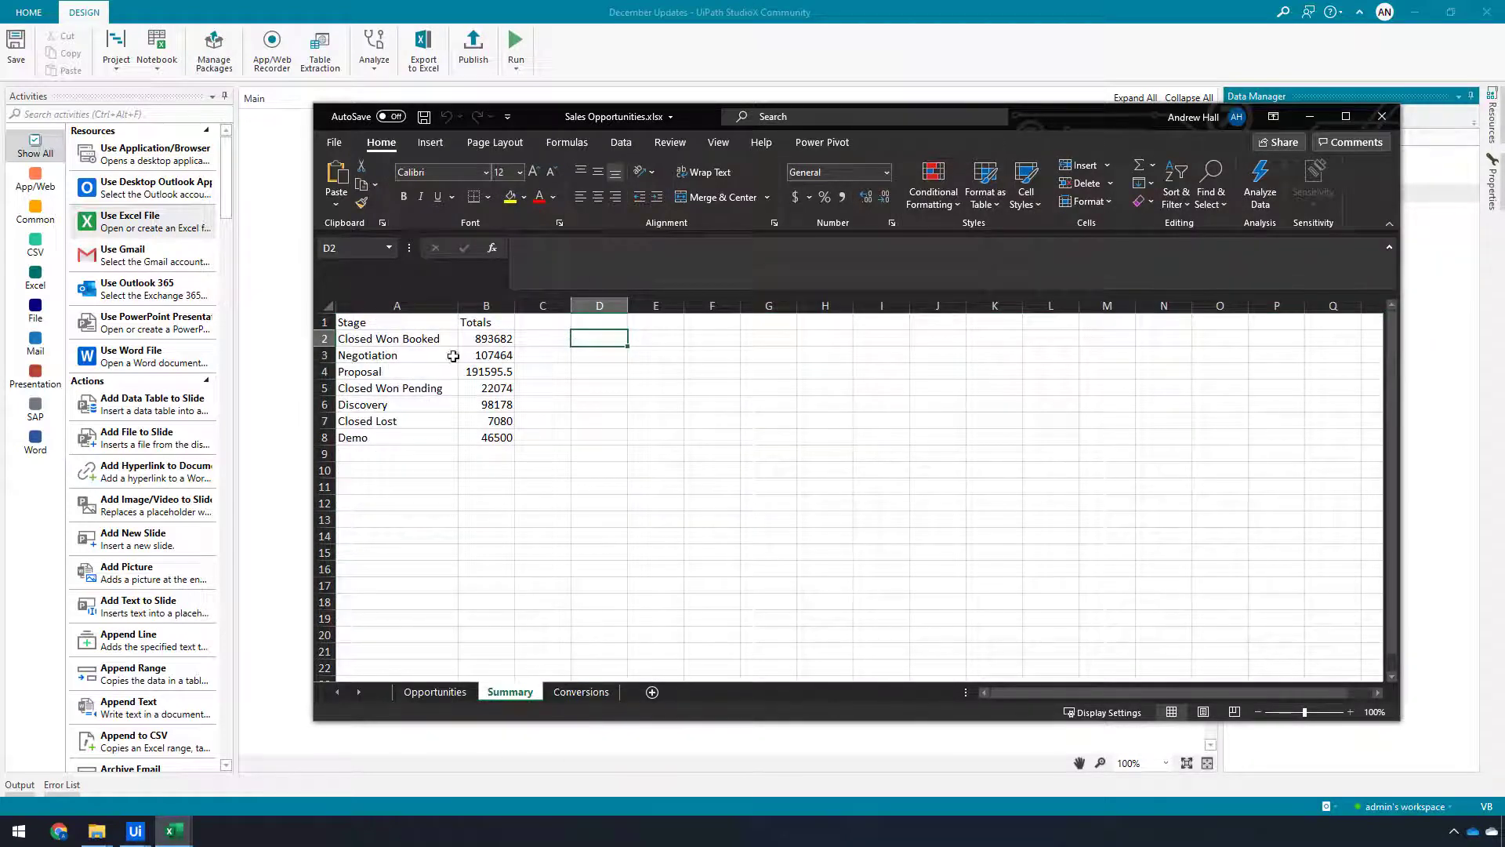
left_click_drag(378, 324, 496, 437)
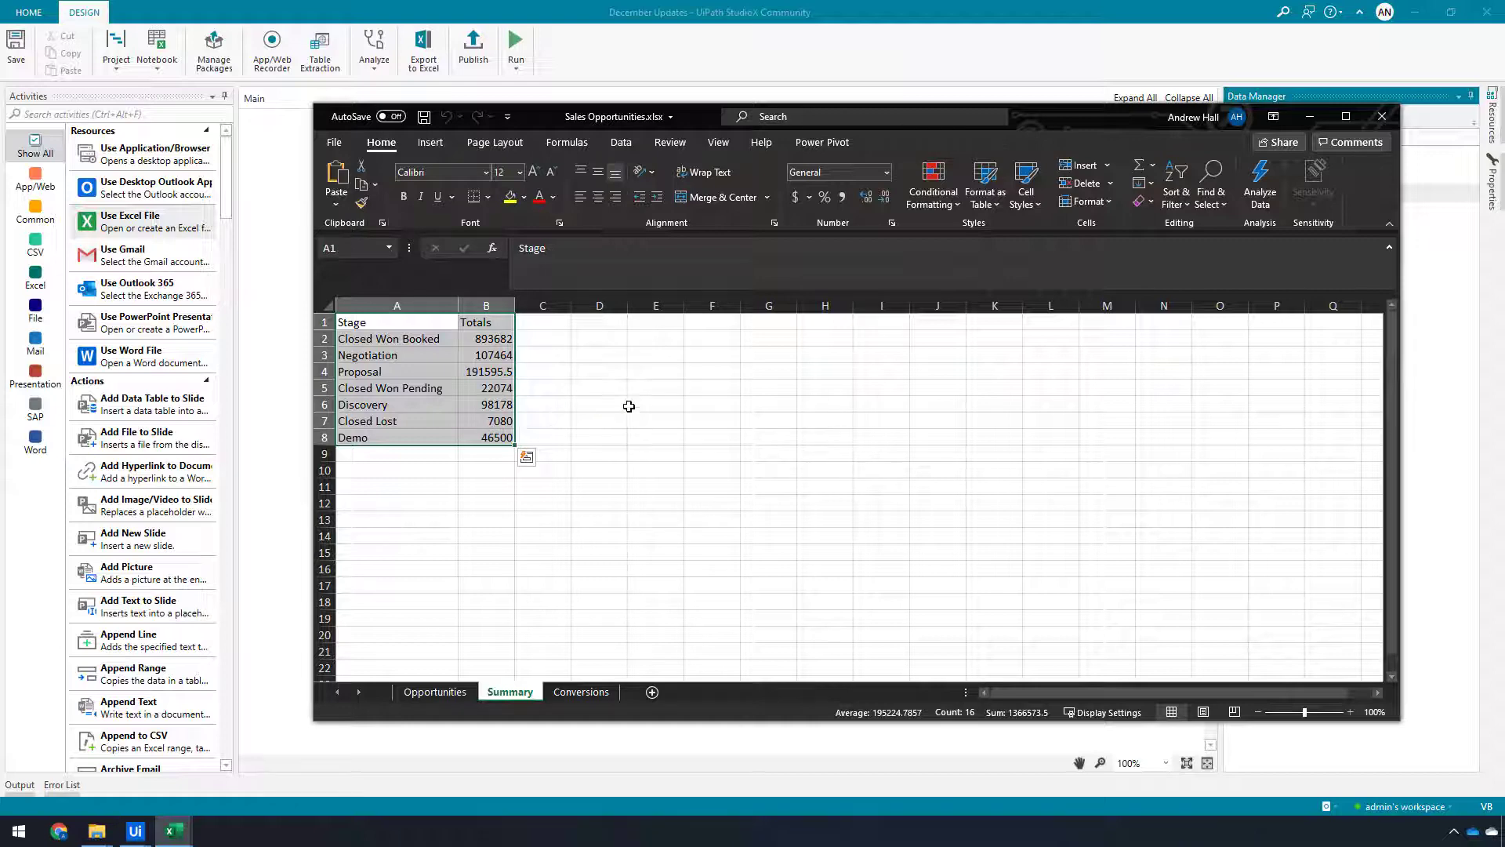
left_click(384, 339)
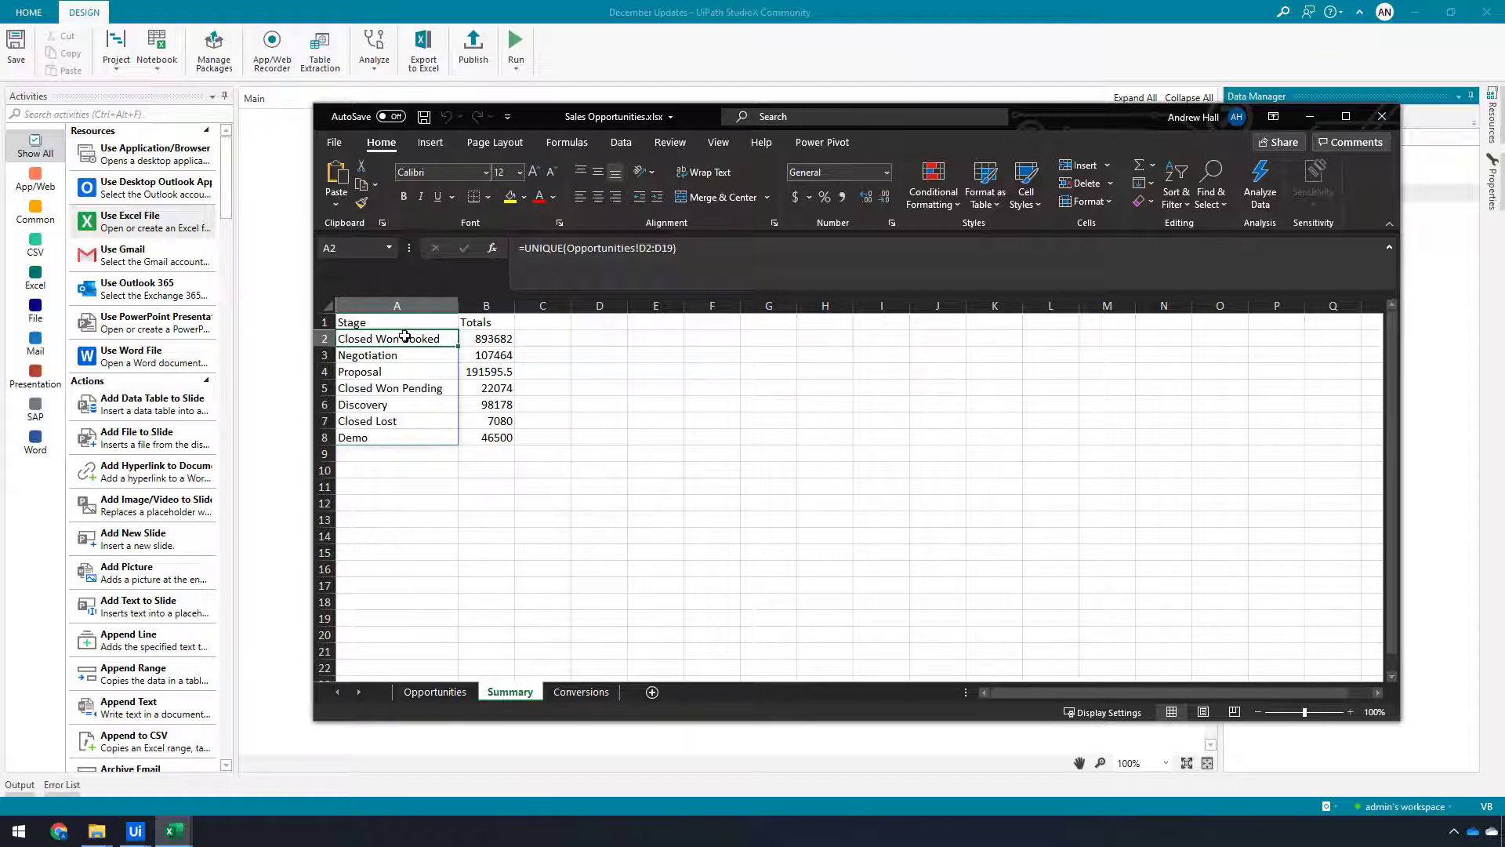
left_click_drag(404, 336, 469, 435)
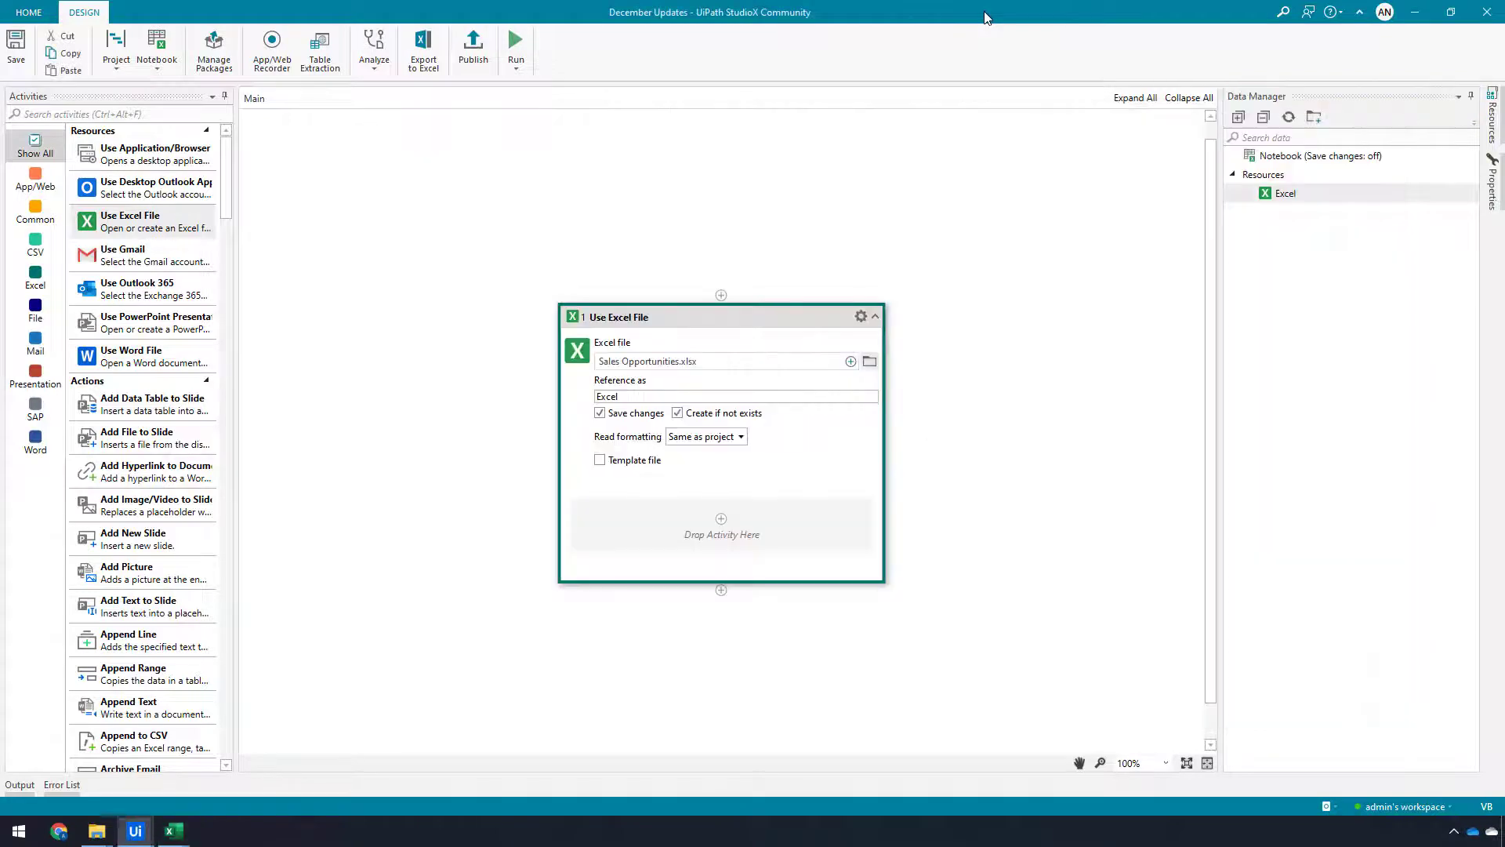
left_click(985, 18)
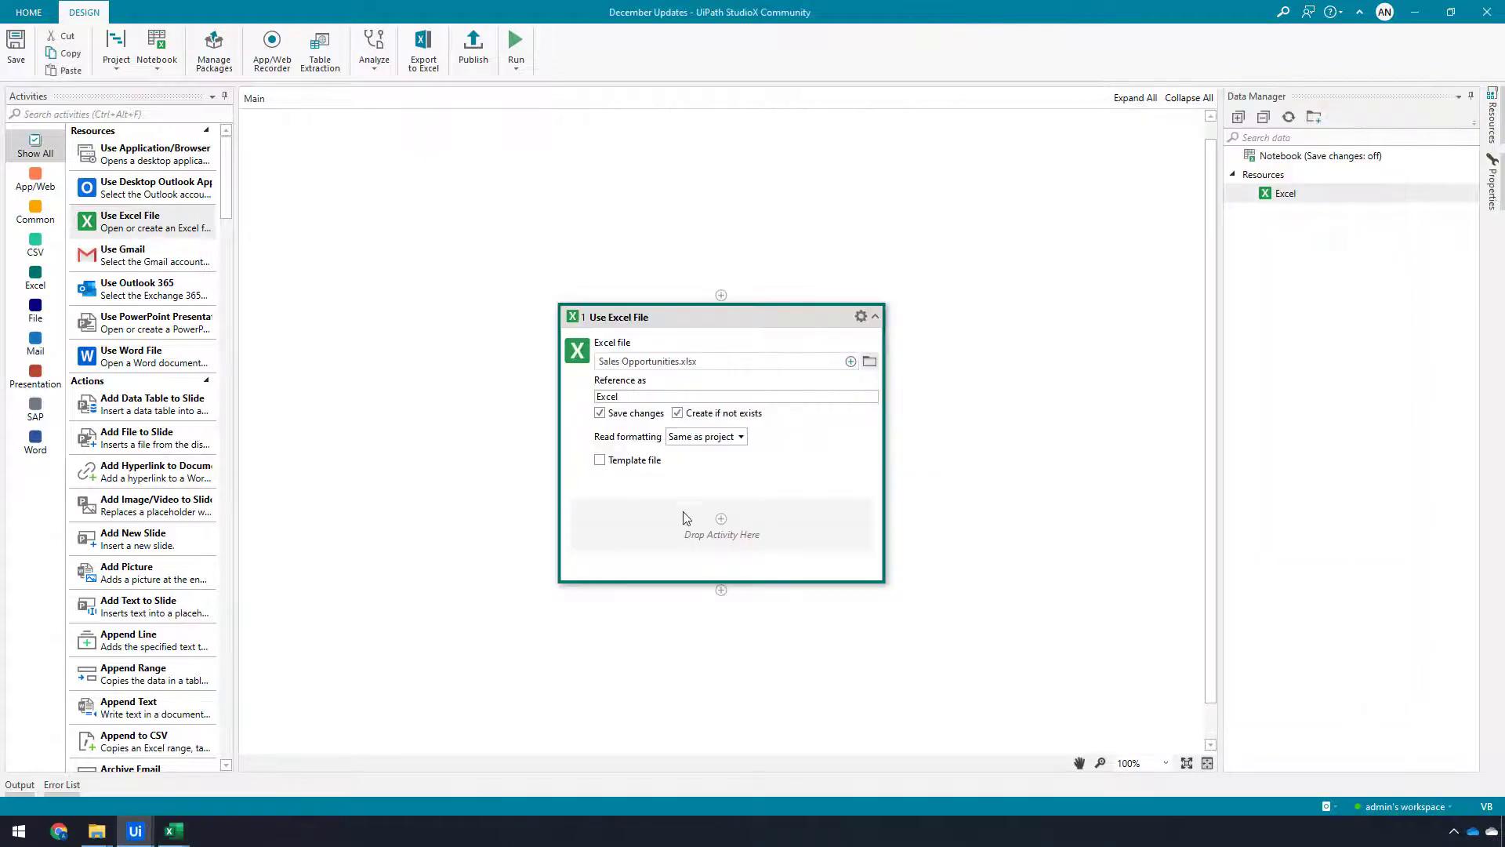
Add an Insert Excel Chart activity inside Use Excel File and set its chart category and chart type to Pie
left_click(722, 520)
type("insert")
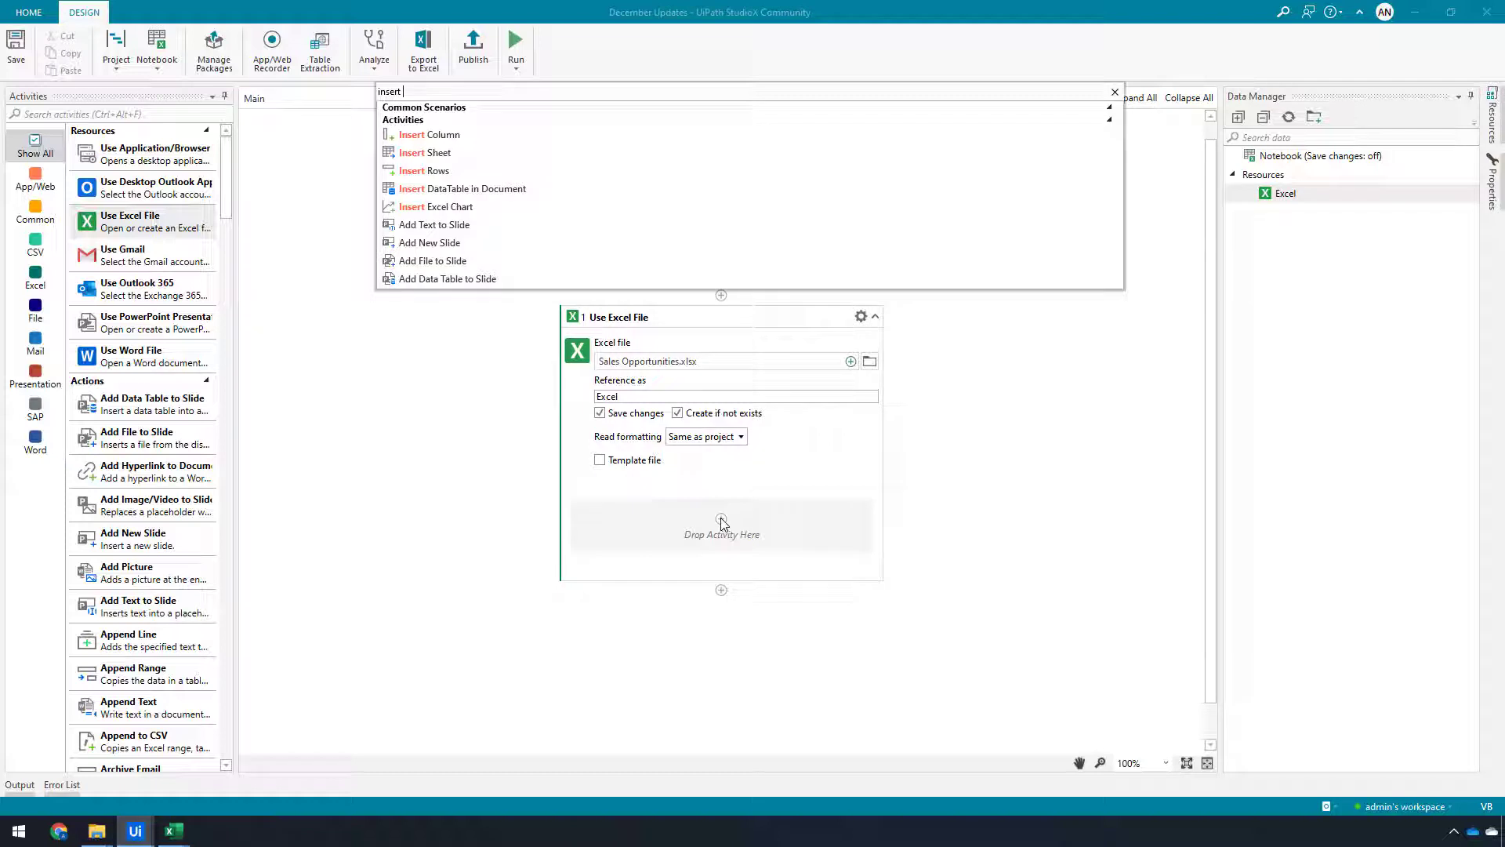
left_click(428, 207)
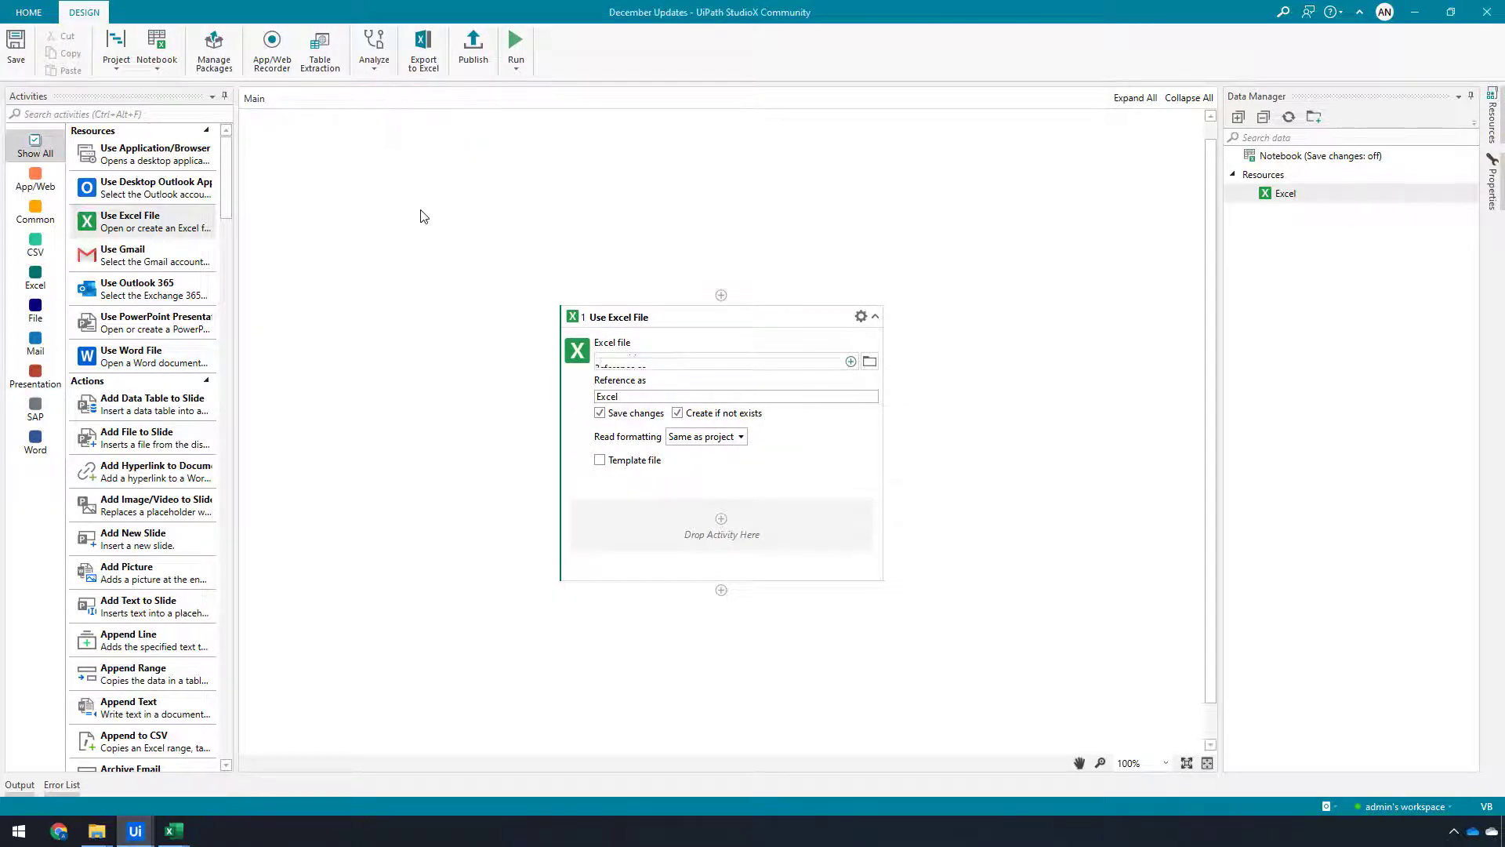
scroll(972, 529, "down", 1)
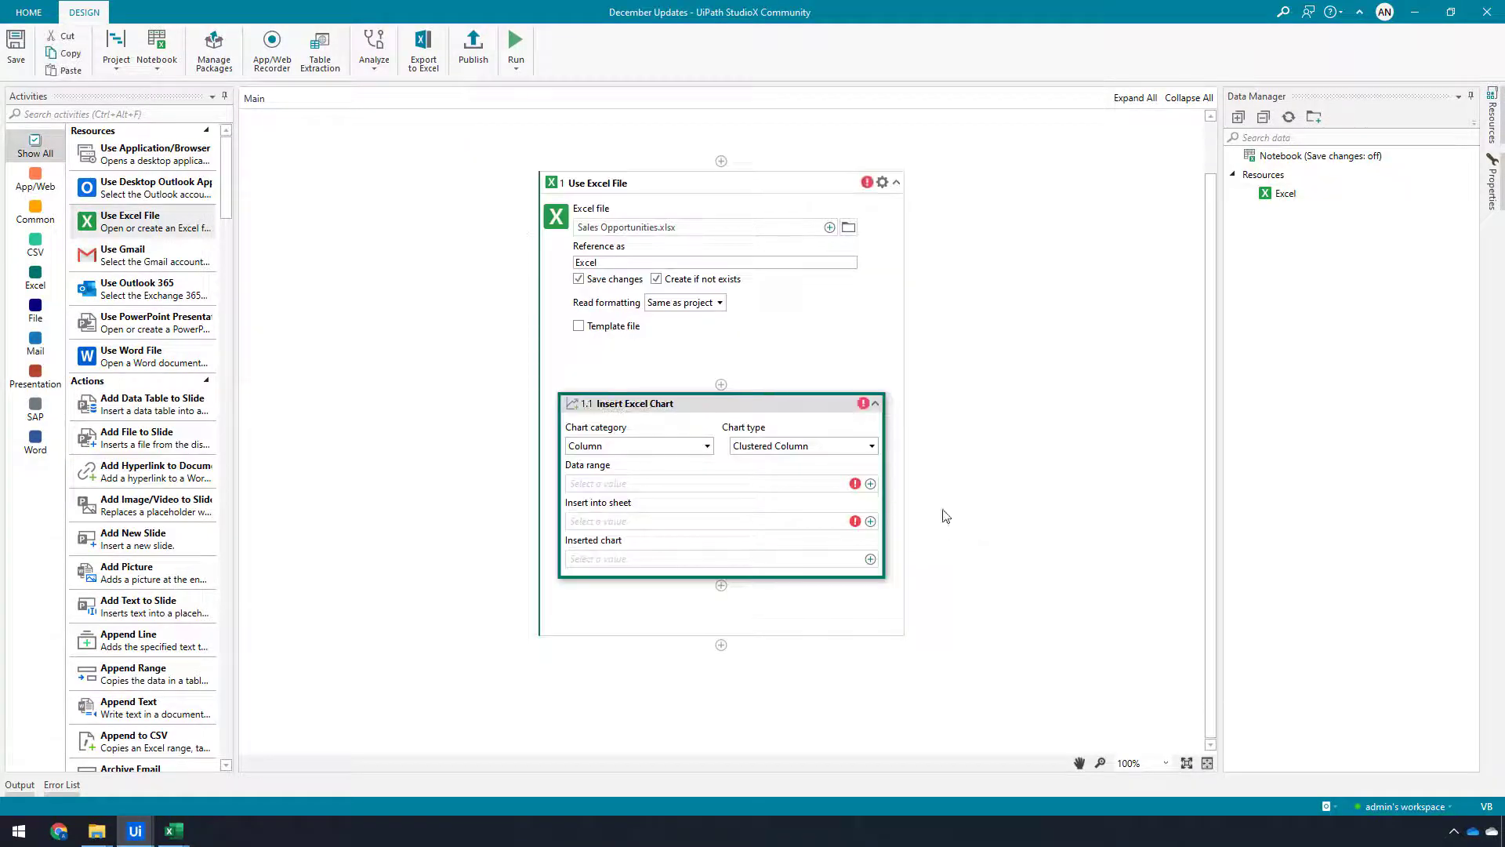
left_click(651, 447)
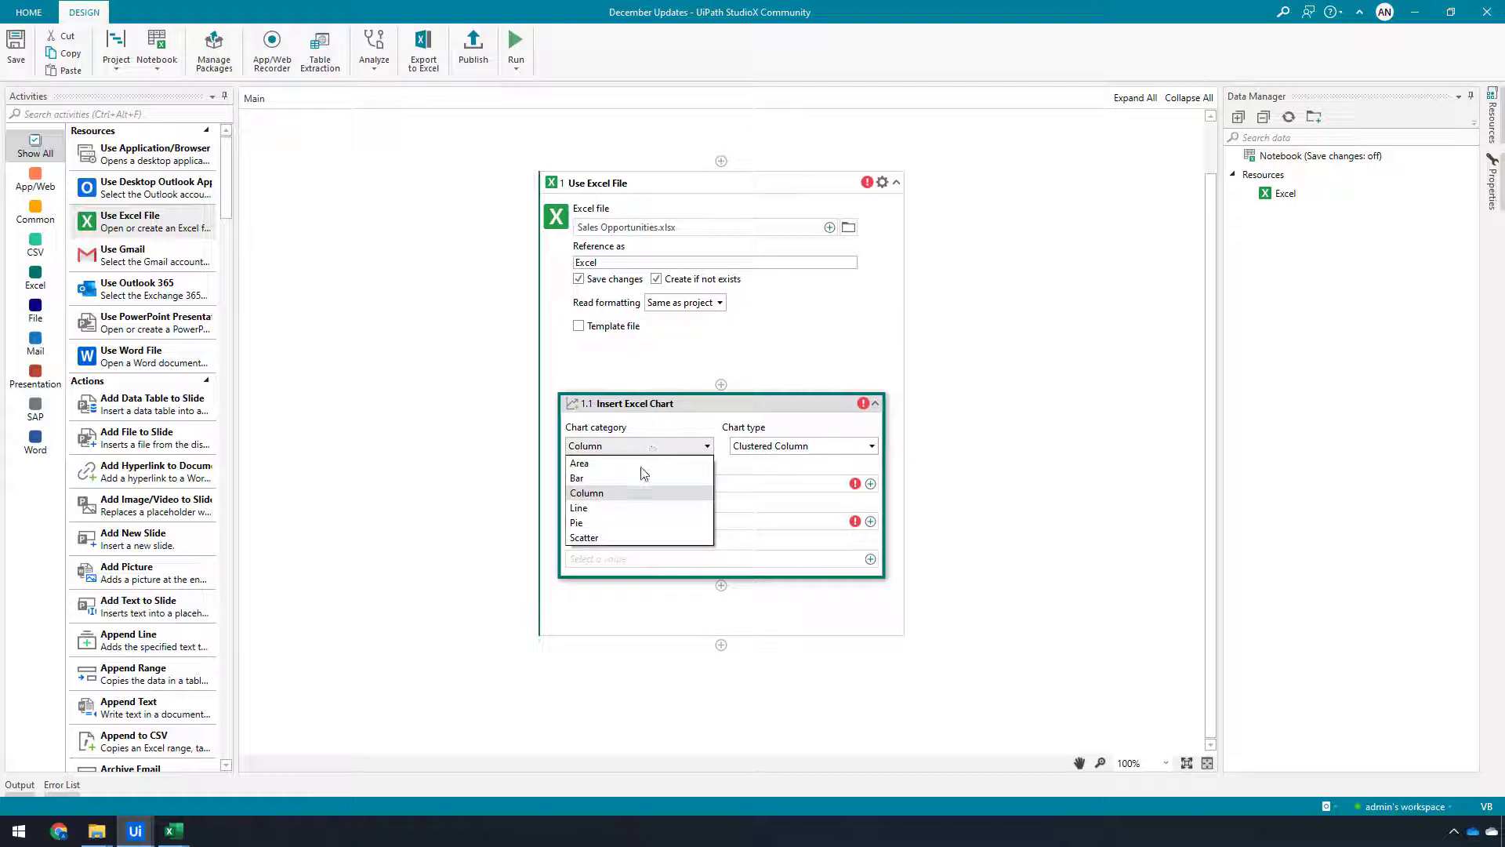
left_click(620, 524)
left_click(803, 449)
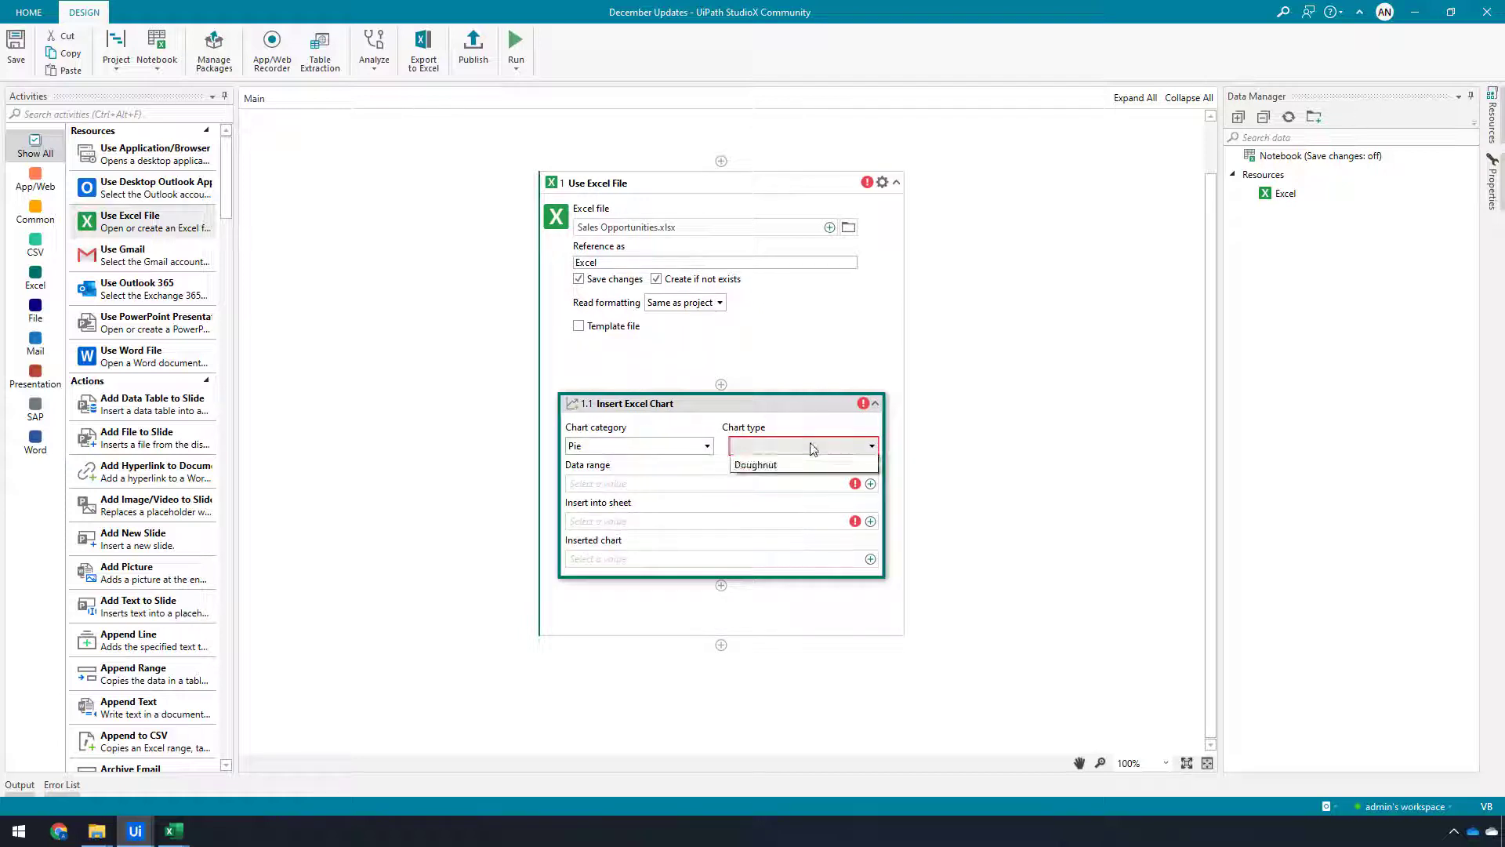
left_click(792, 464)
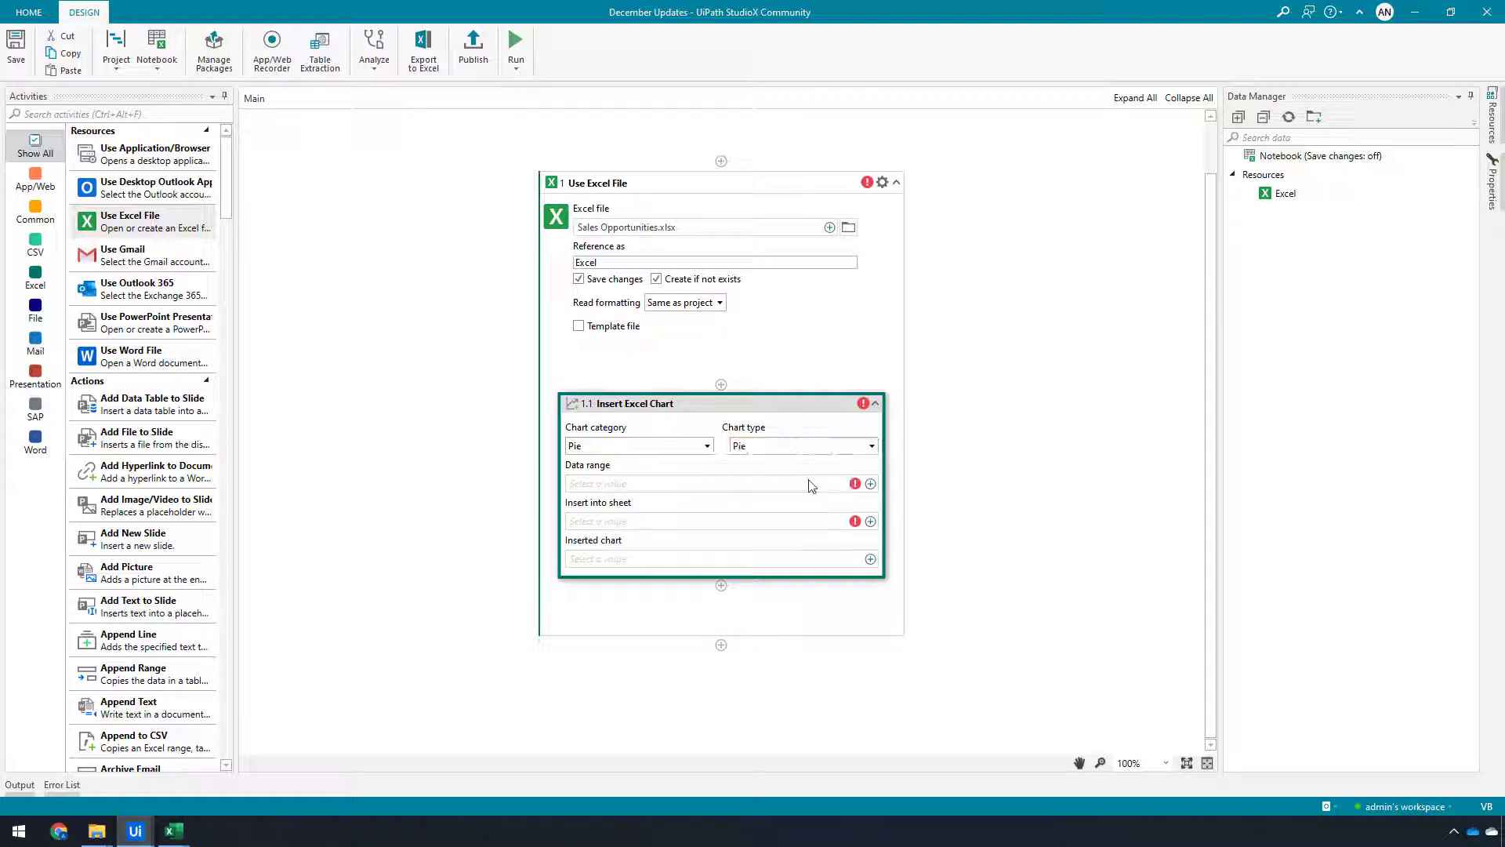
Set the chart's data range by indicating Summary!A2:B8 in Excel, and insert it into the Summary sheet
left_click(870, 484)
mouse_move(974, 490)
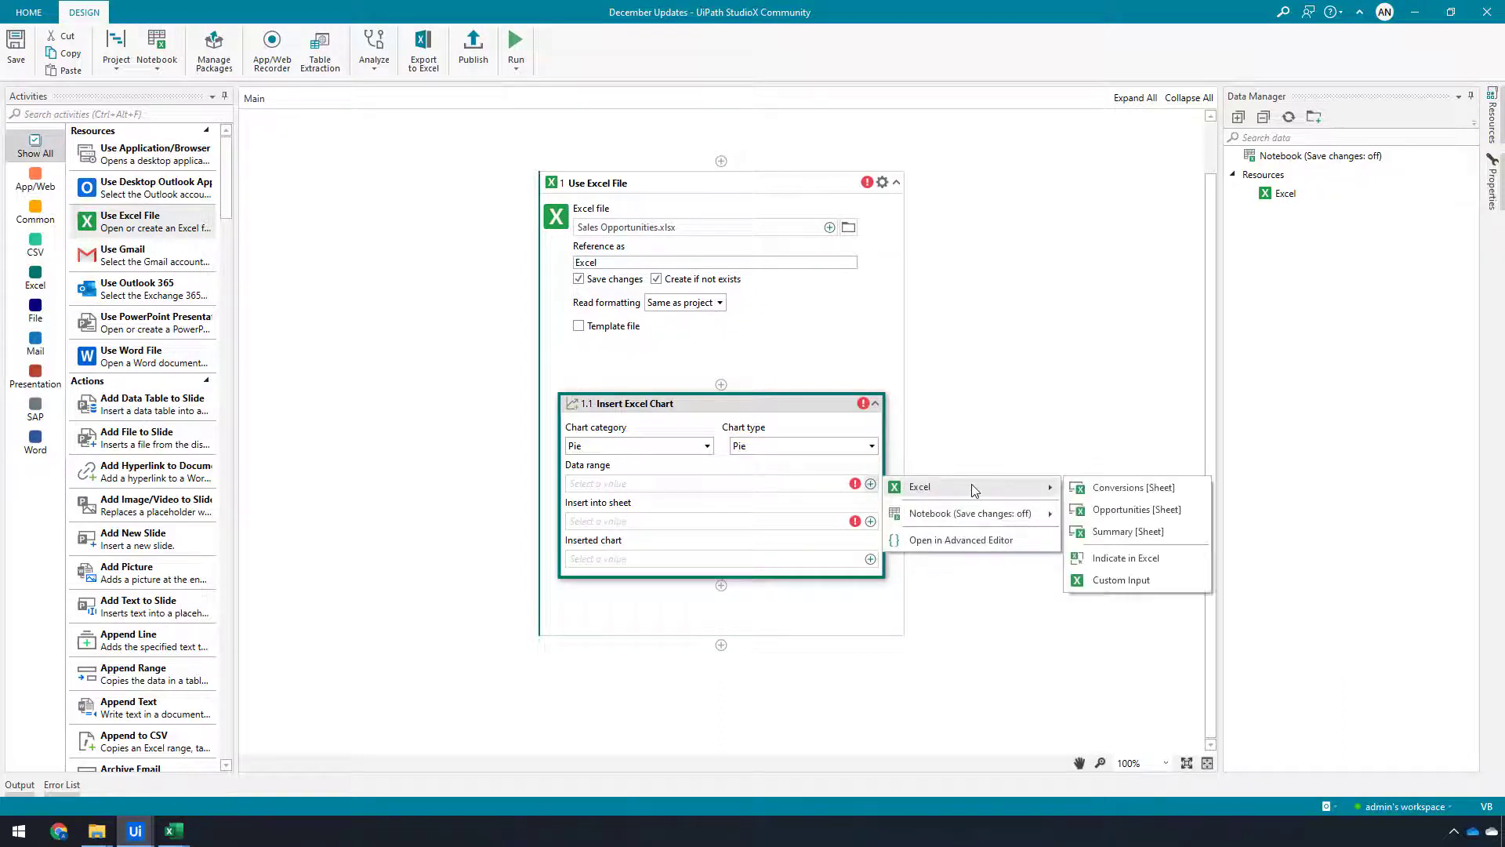
left_click(1126, 558)
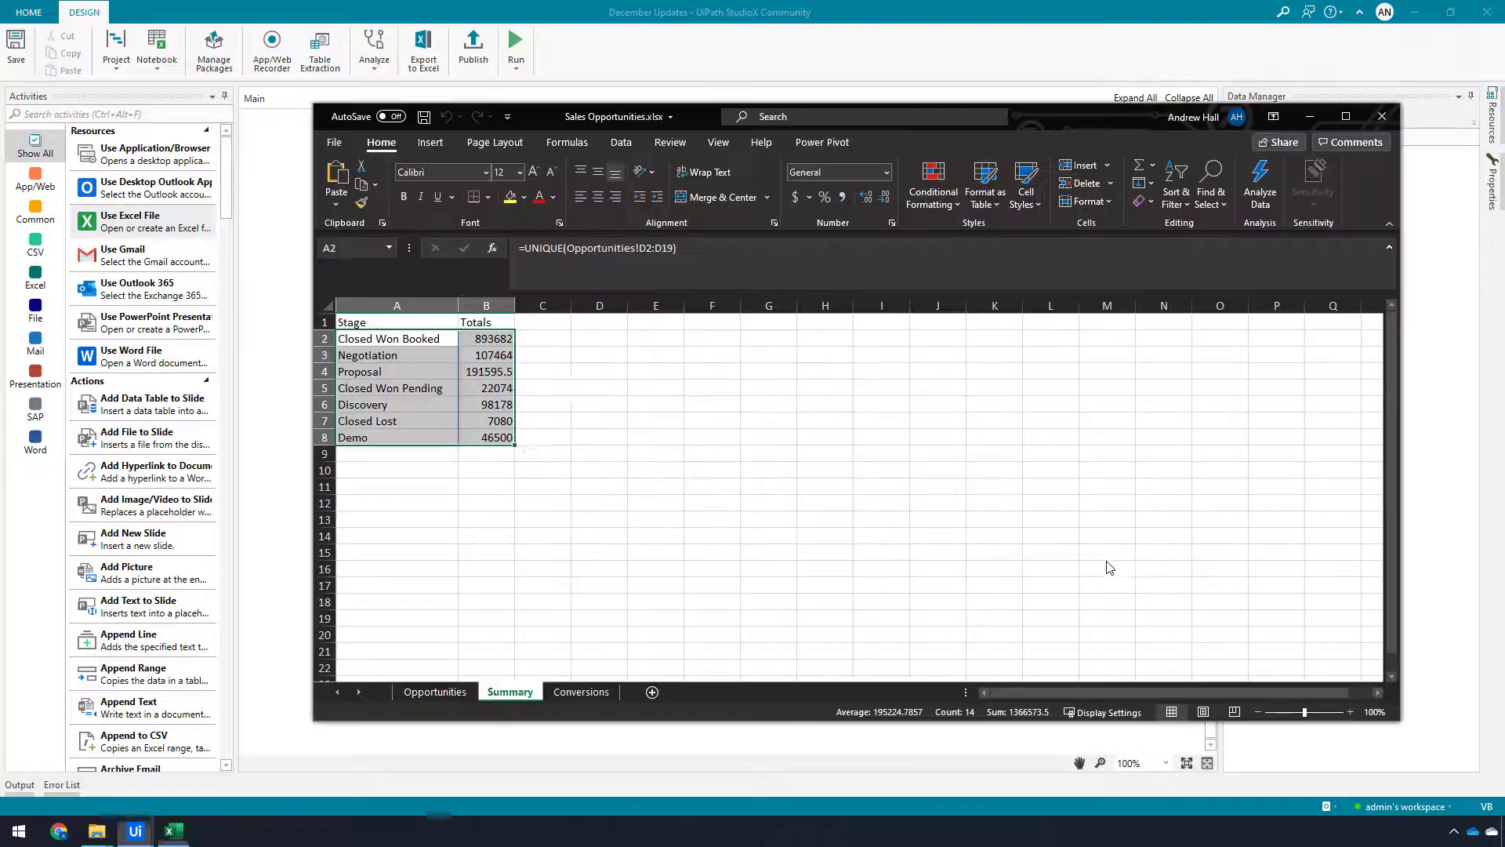
left_click(423, 182)
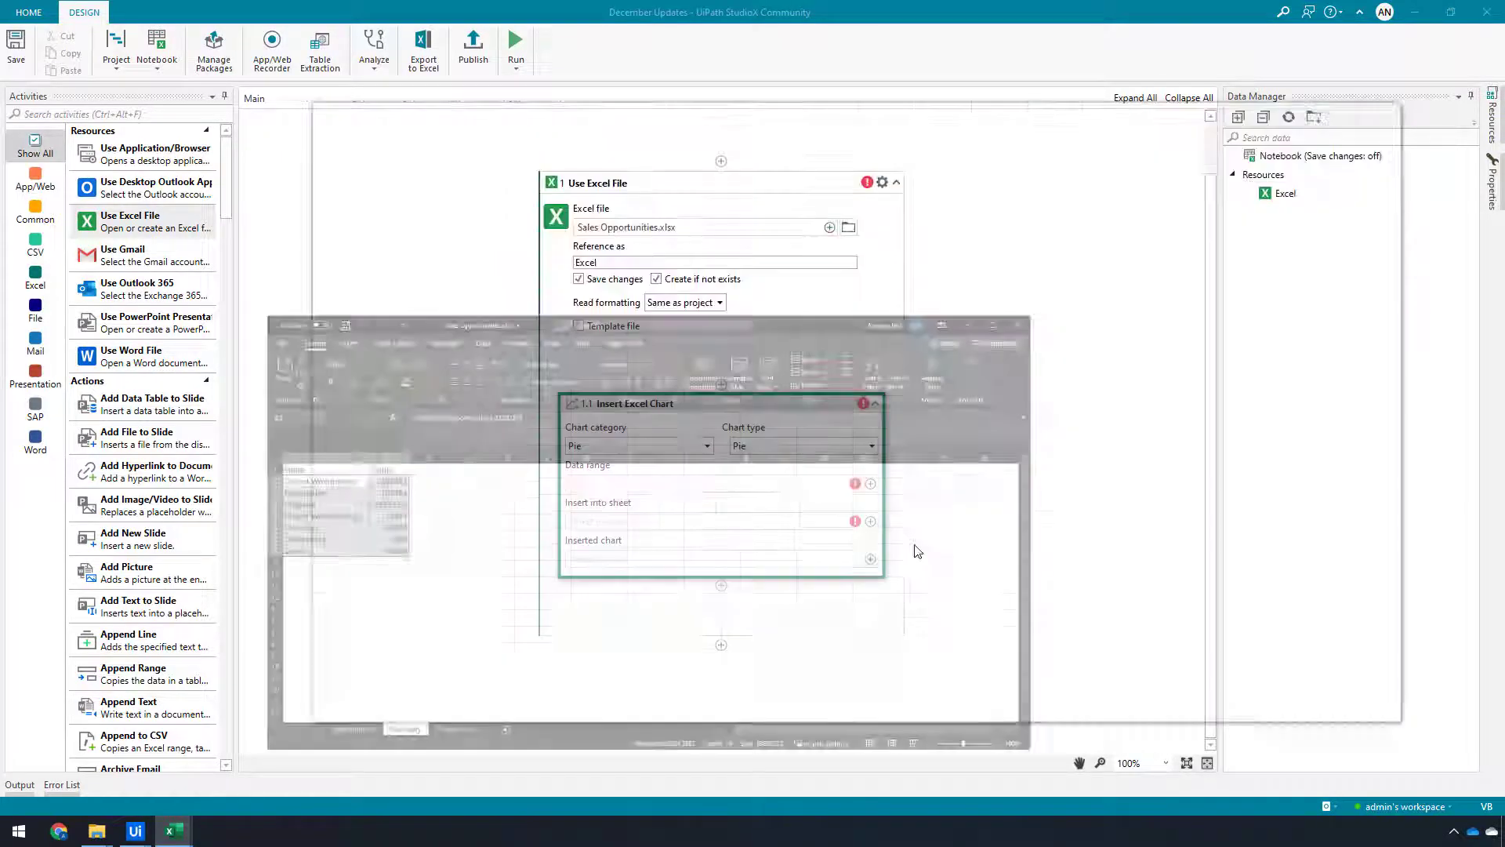
left_click(870, 522)
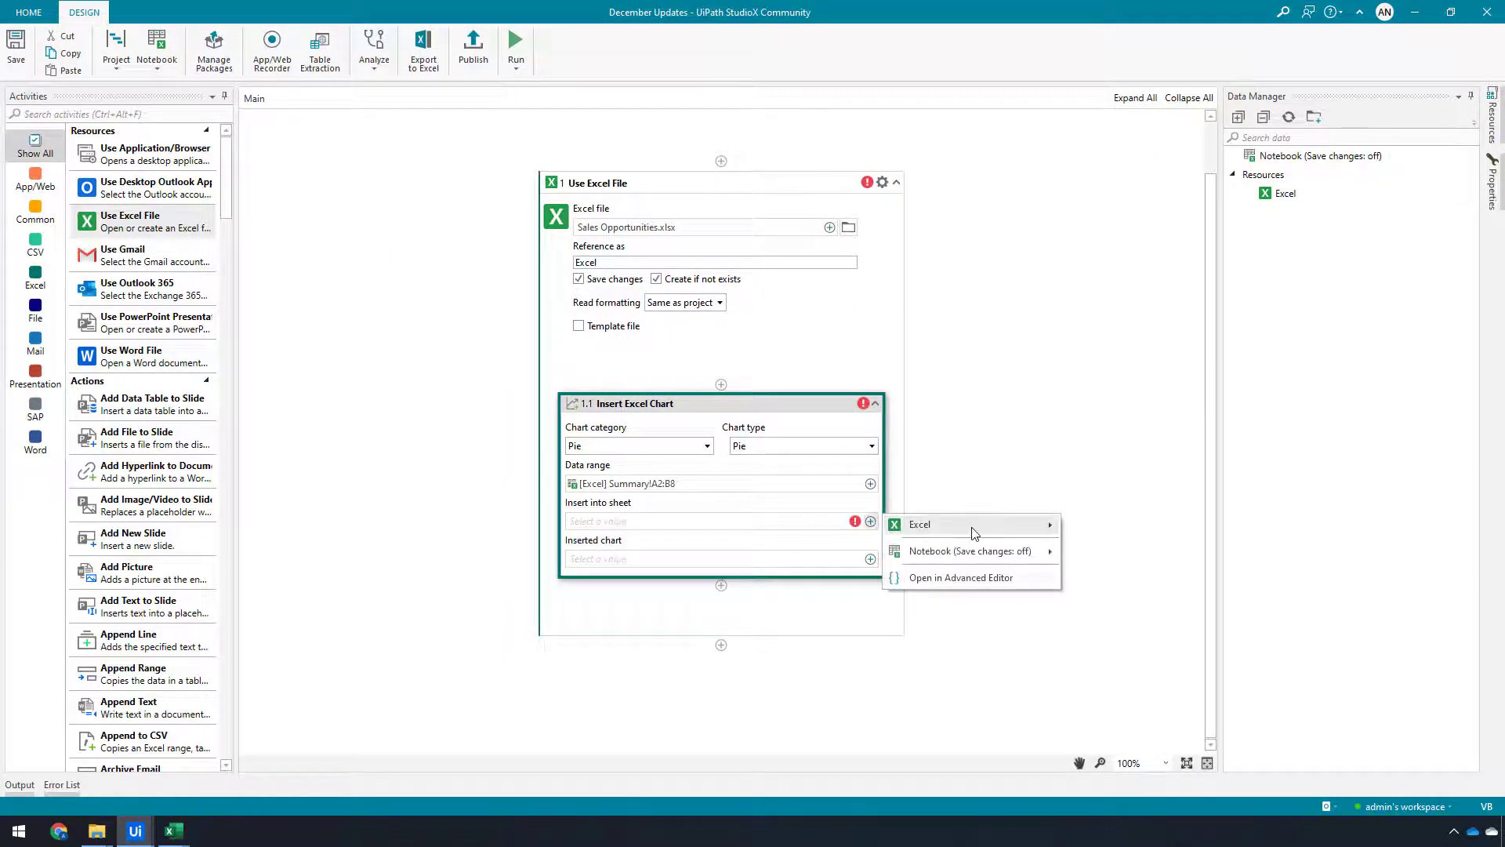
mouse_move(976, 526)
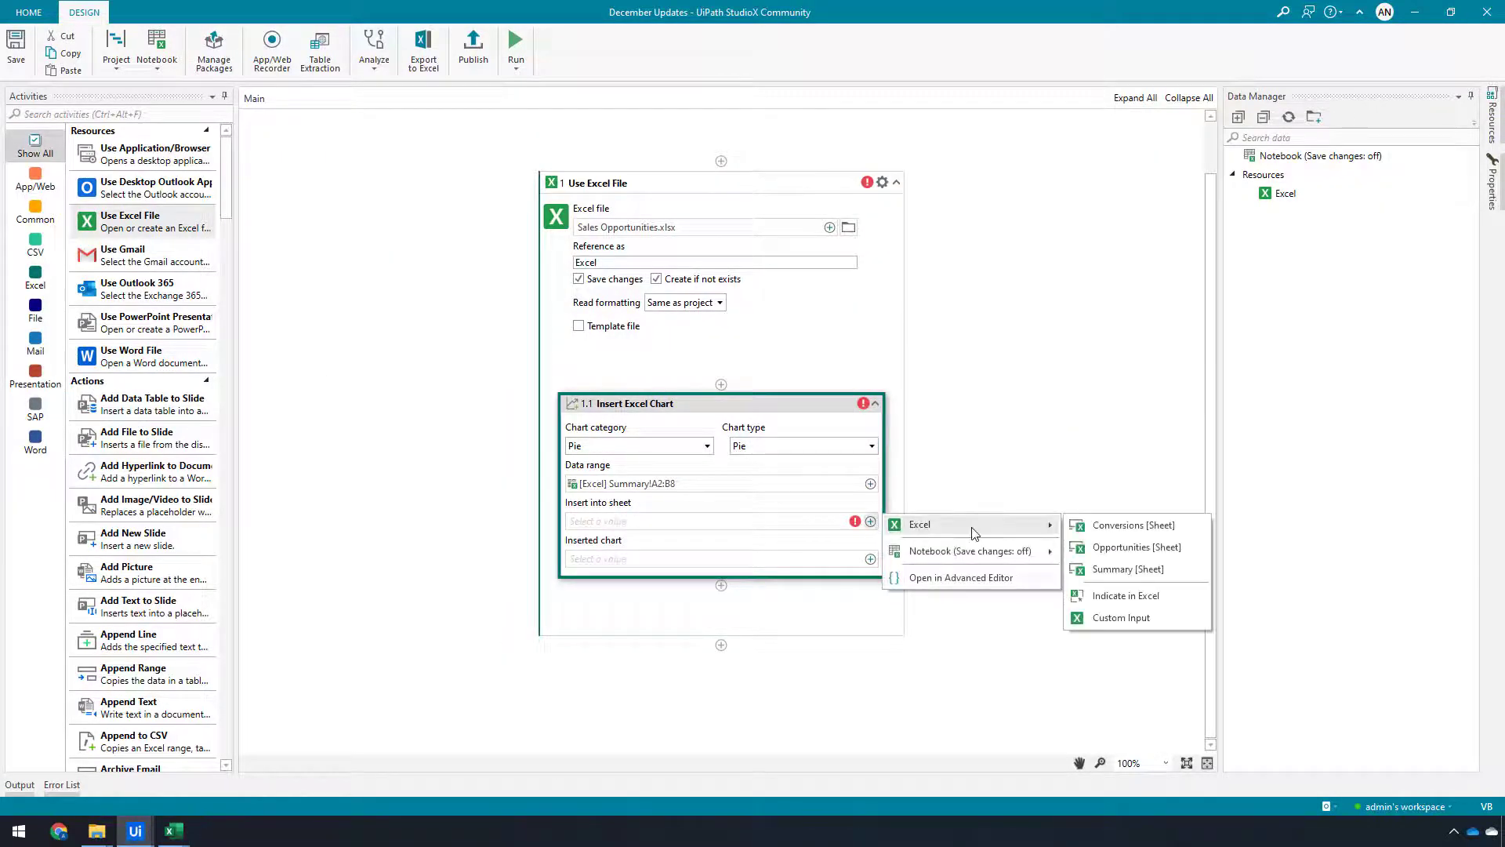
left_click(1127, 570)
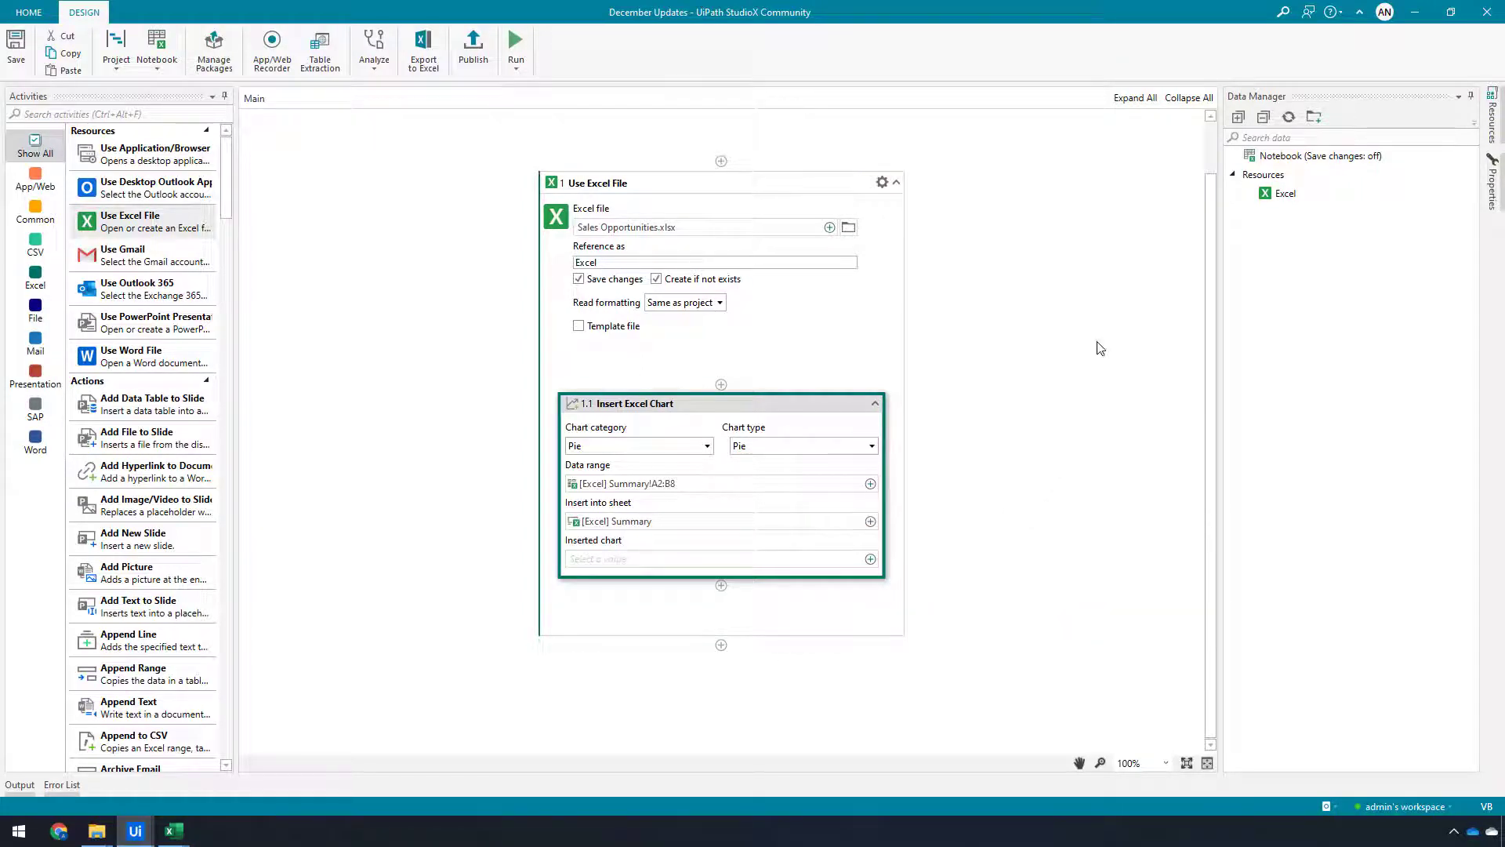
Open the chart activity's properties and set Chart left to 200
left_click(1494, 186)
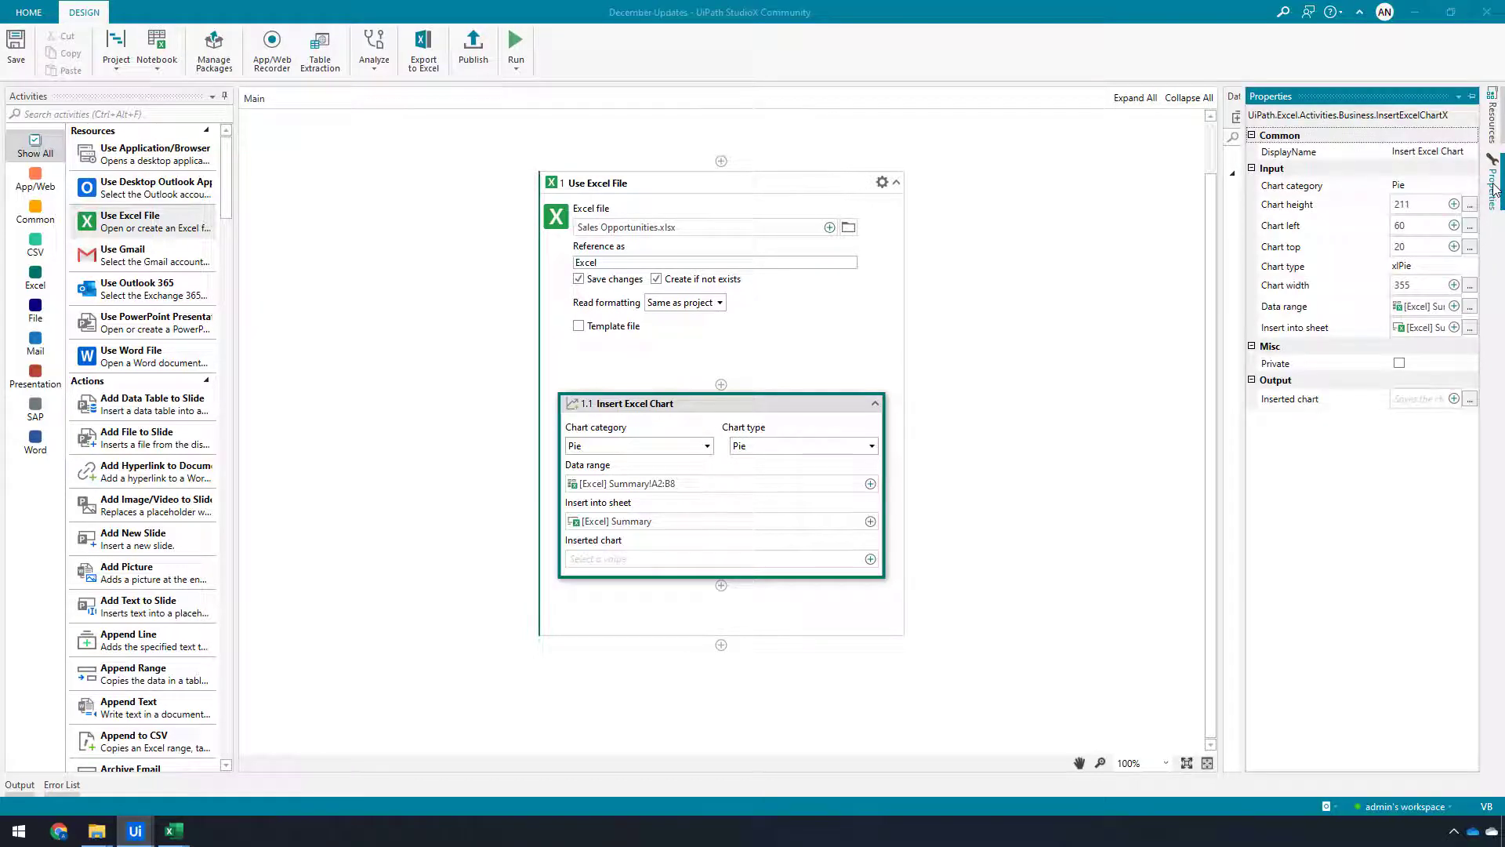
left_click(1472, 95)
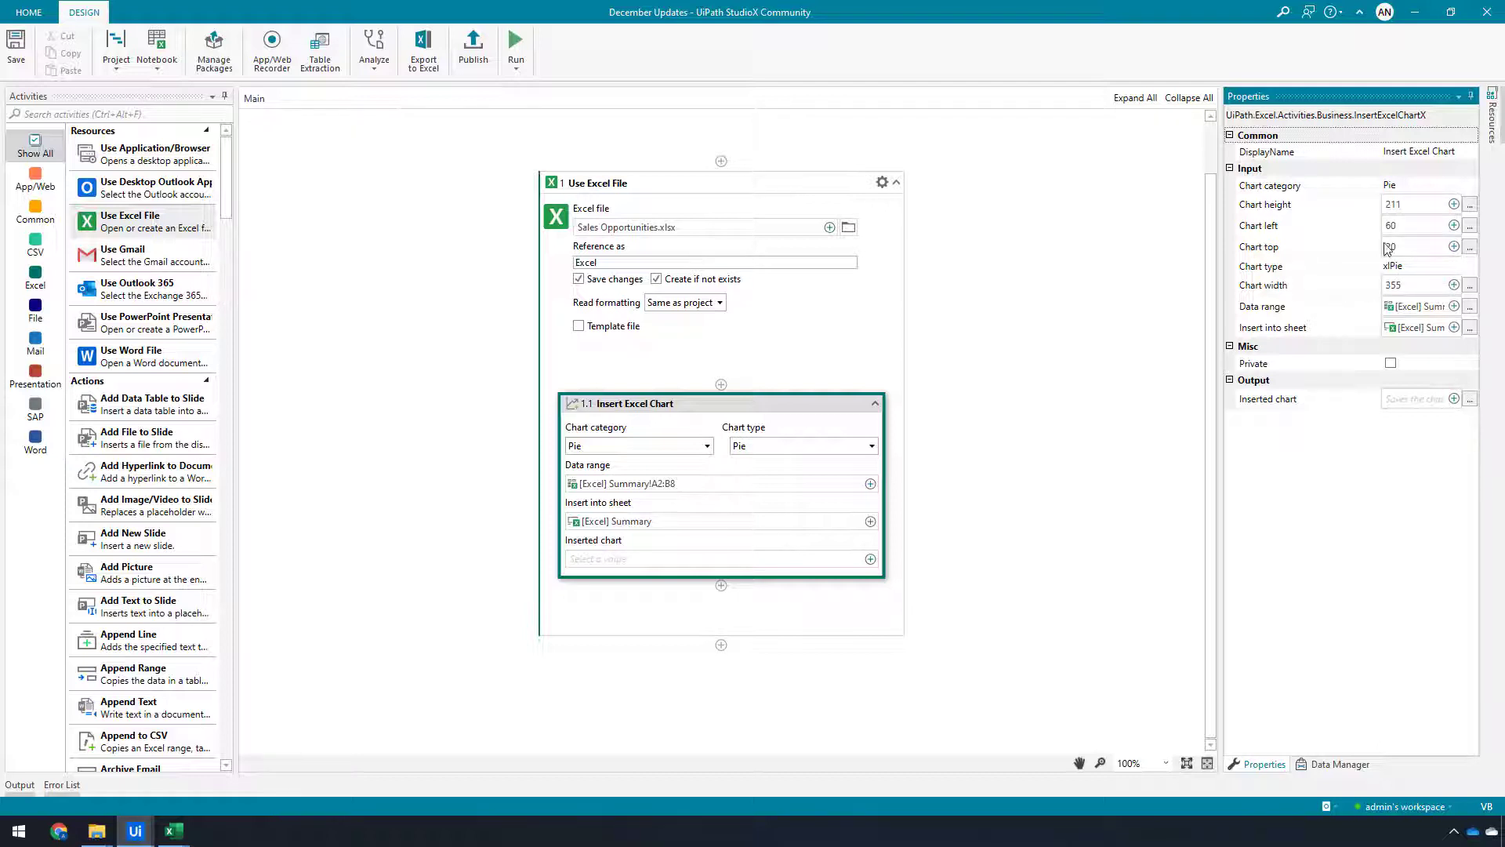
left_click(174, 831)
left_click(248, 789)
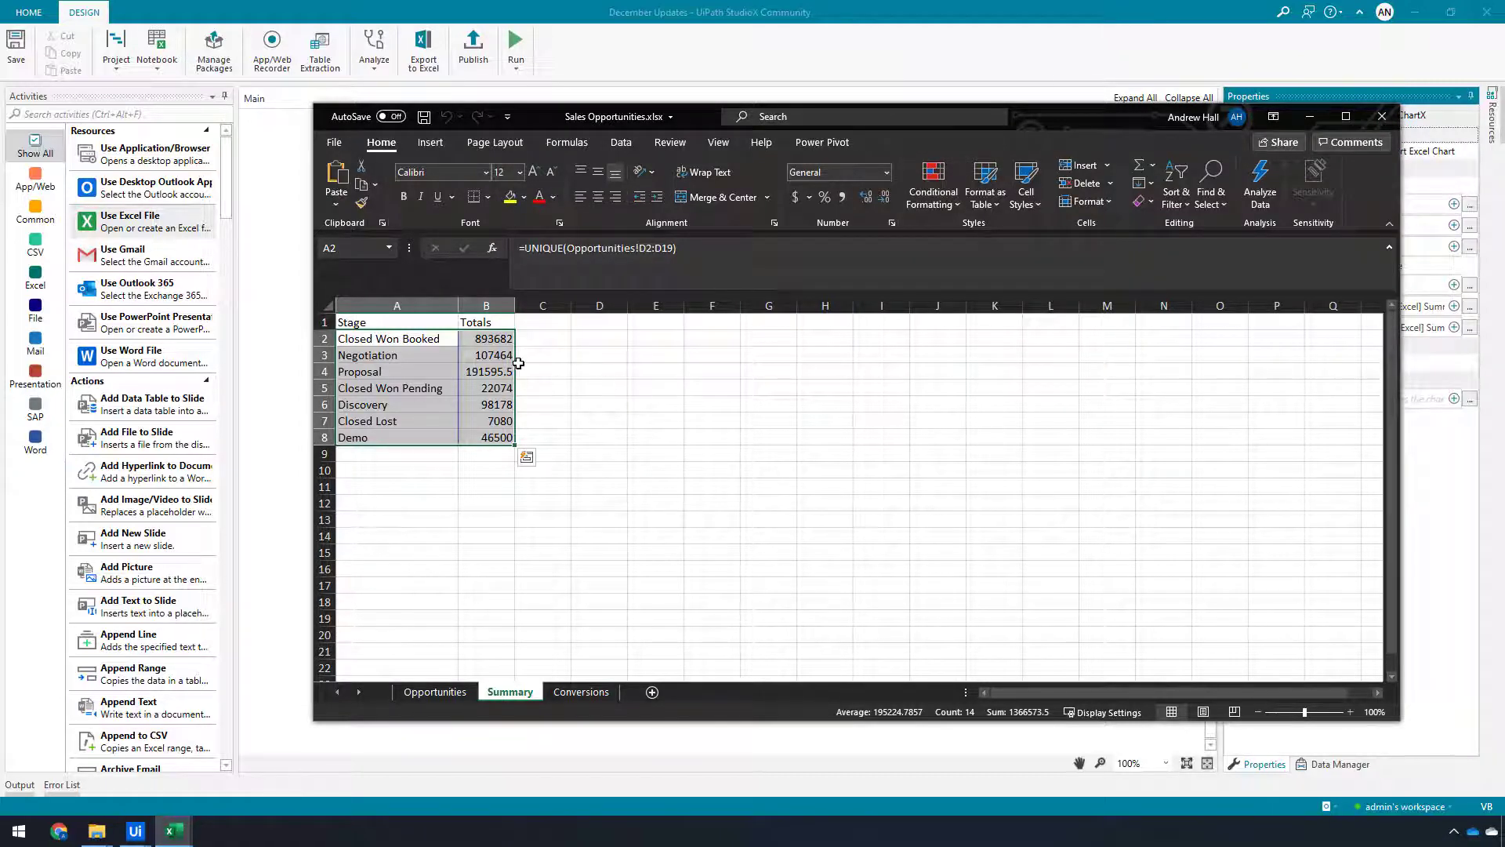
left_click(1144, 9)
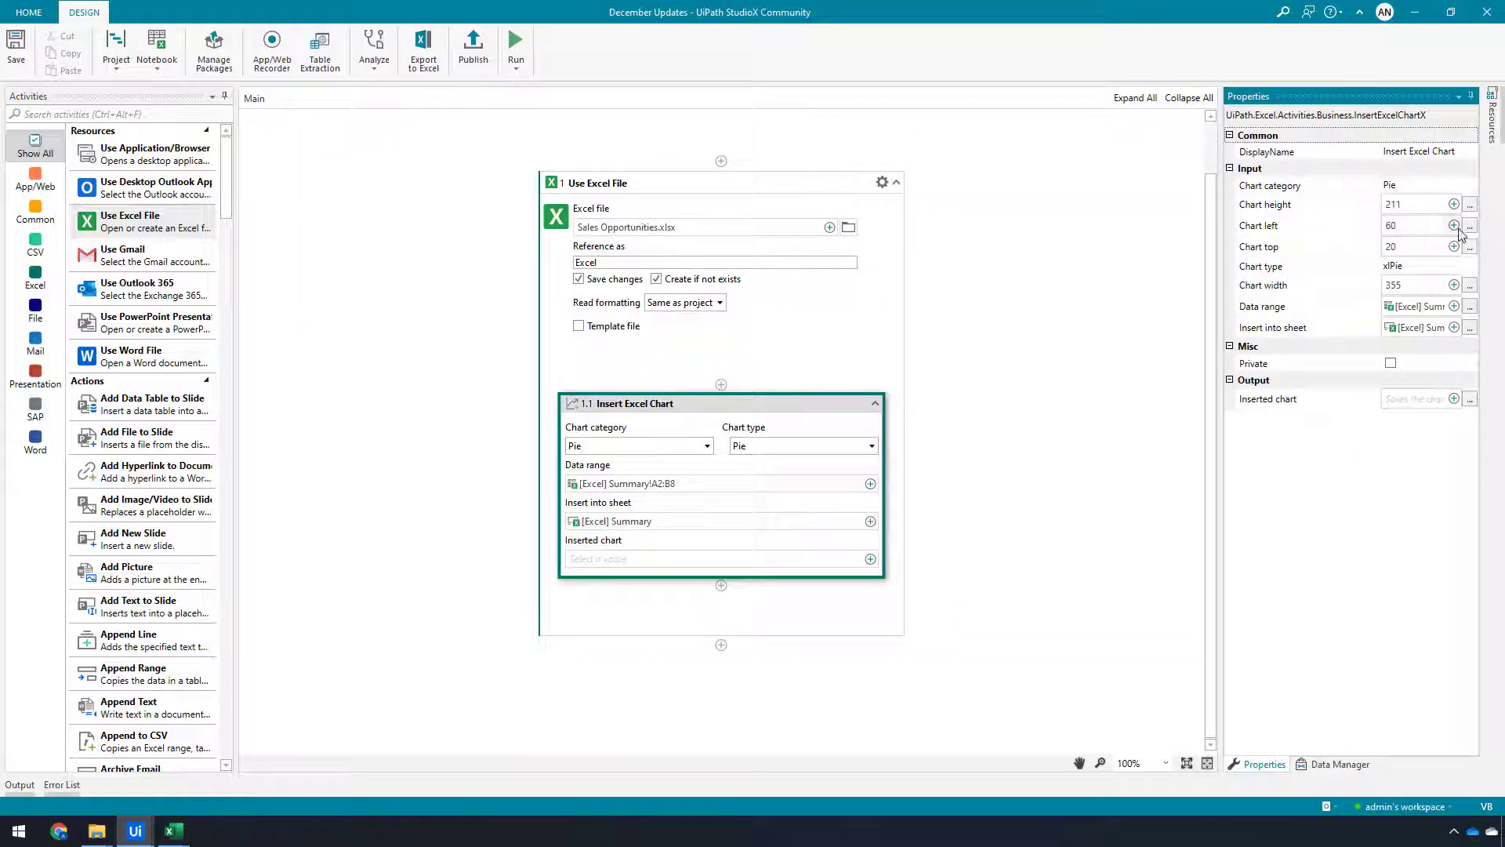
left_click(1455, 229)
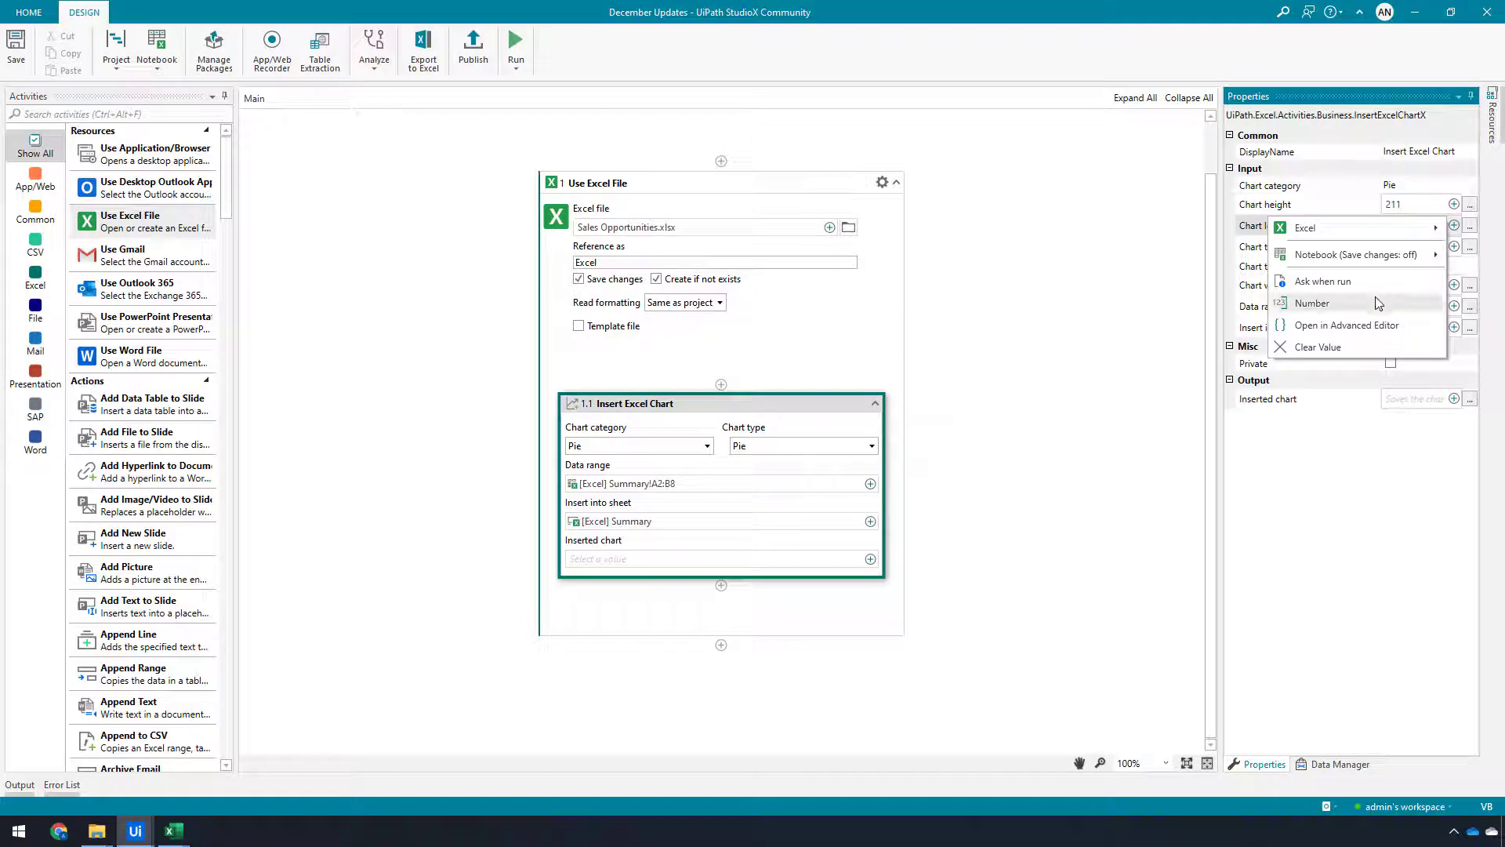
left_click(1301, 303)
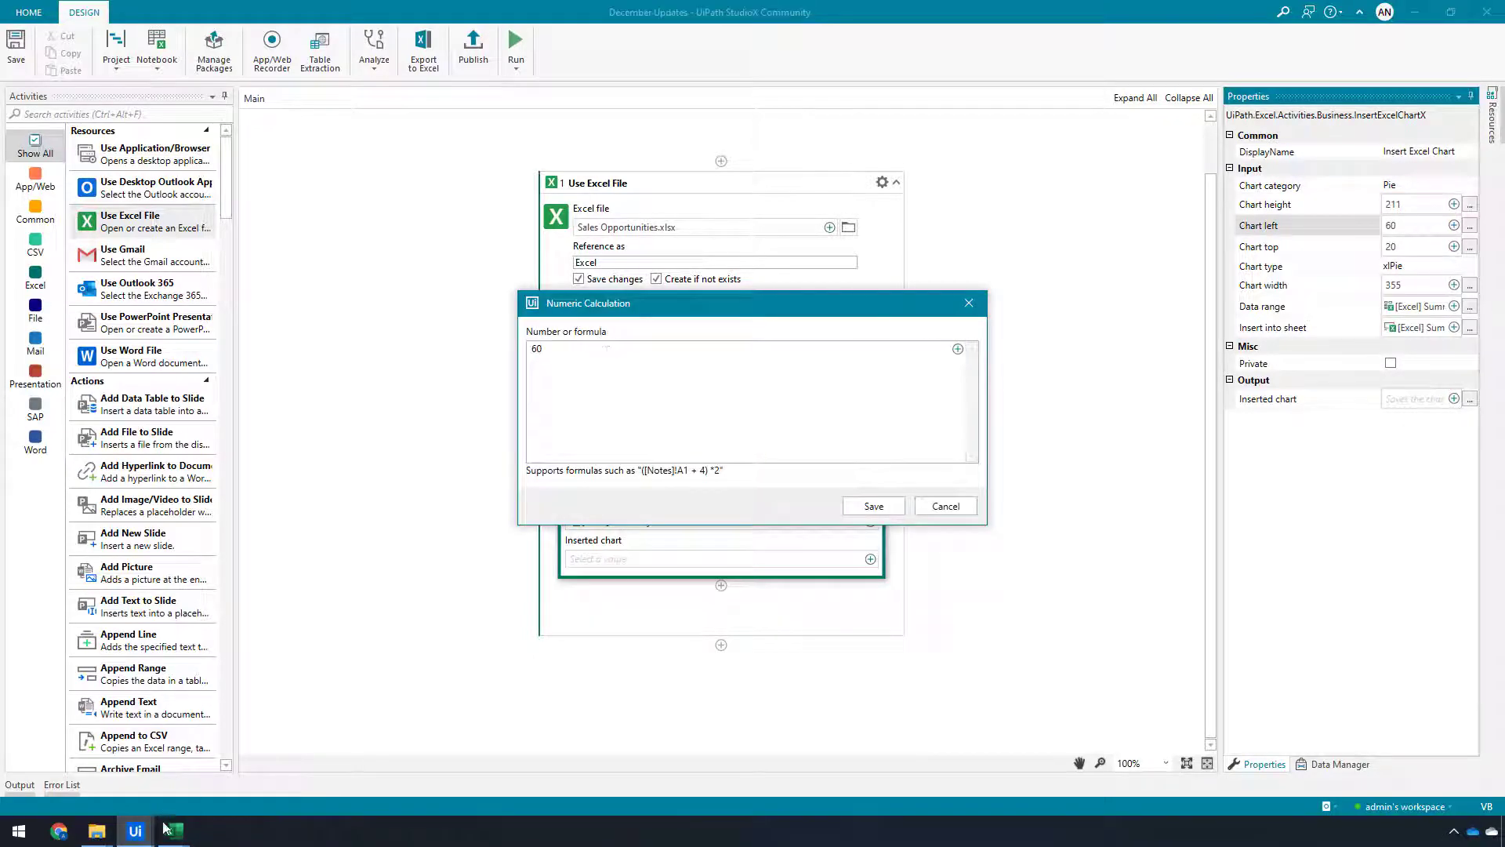
mouse_move(166, 827)
left_click(231, 780)
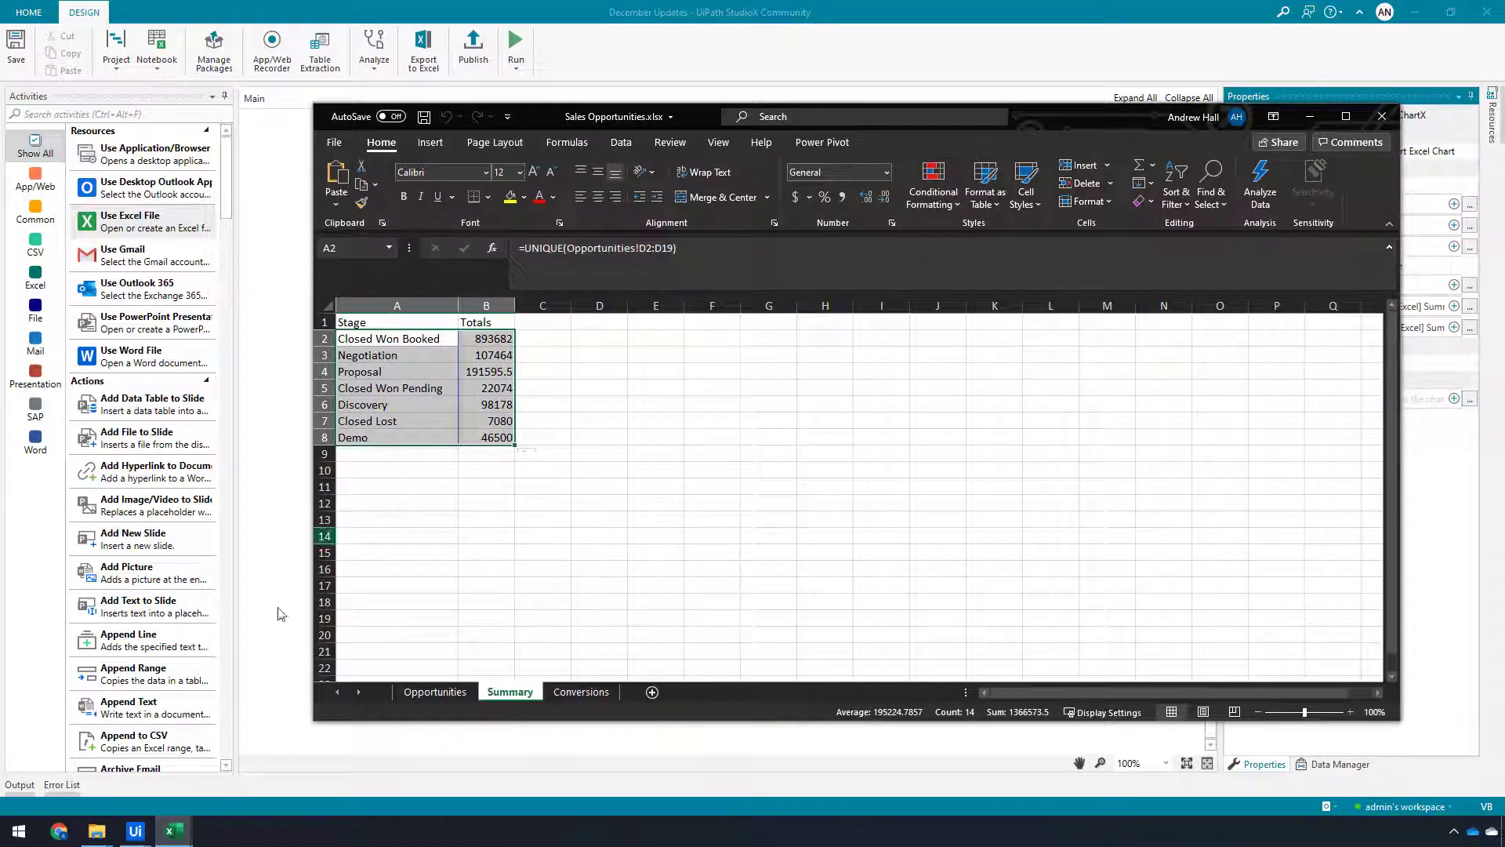
left_click(1017, 8)
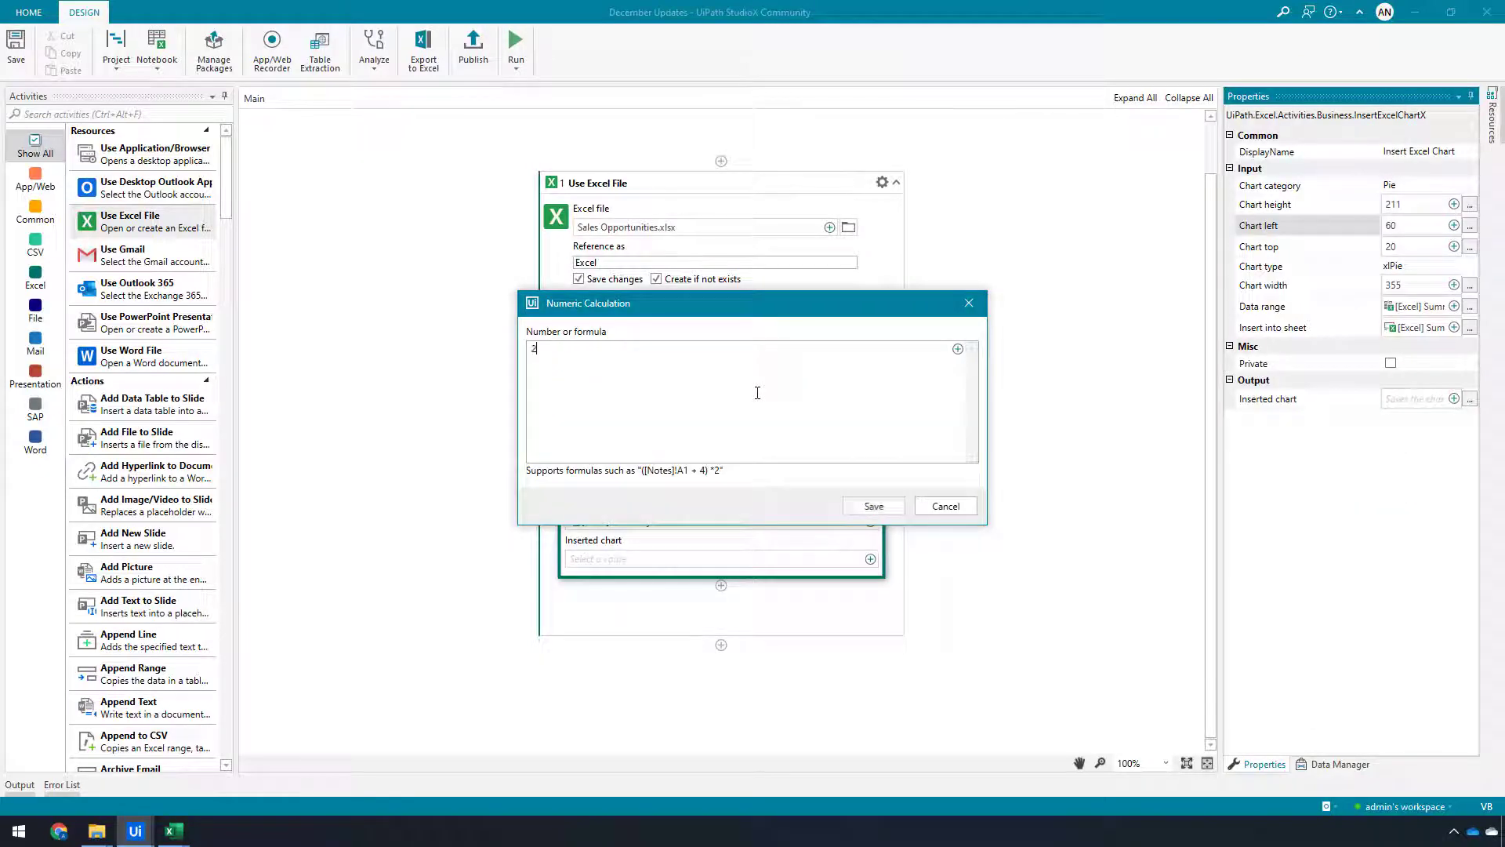
left_click(873, 506)
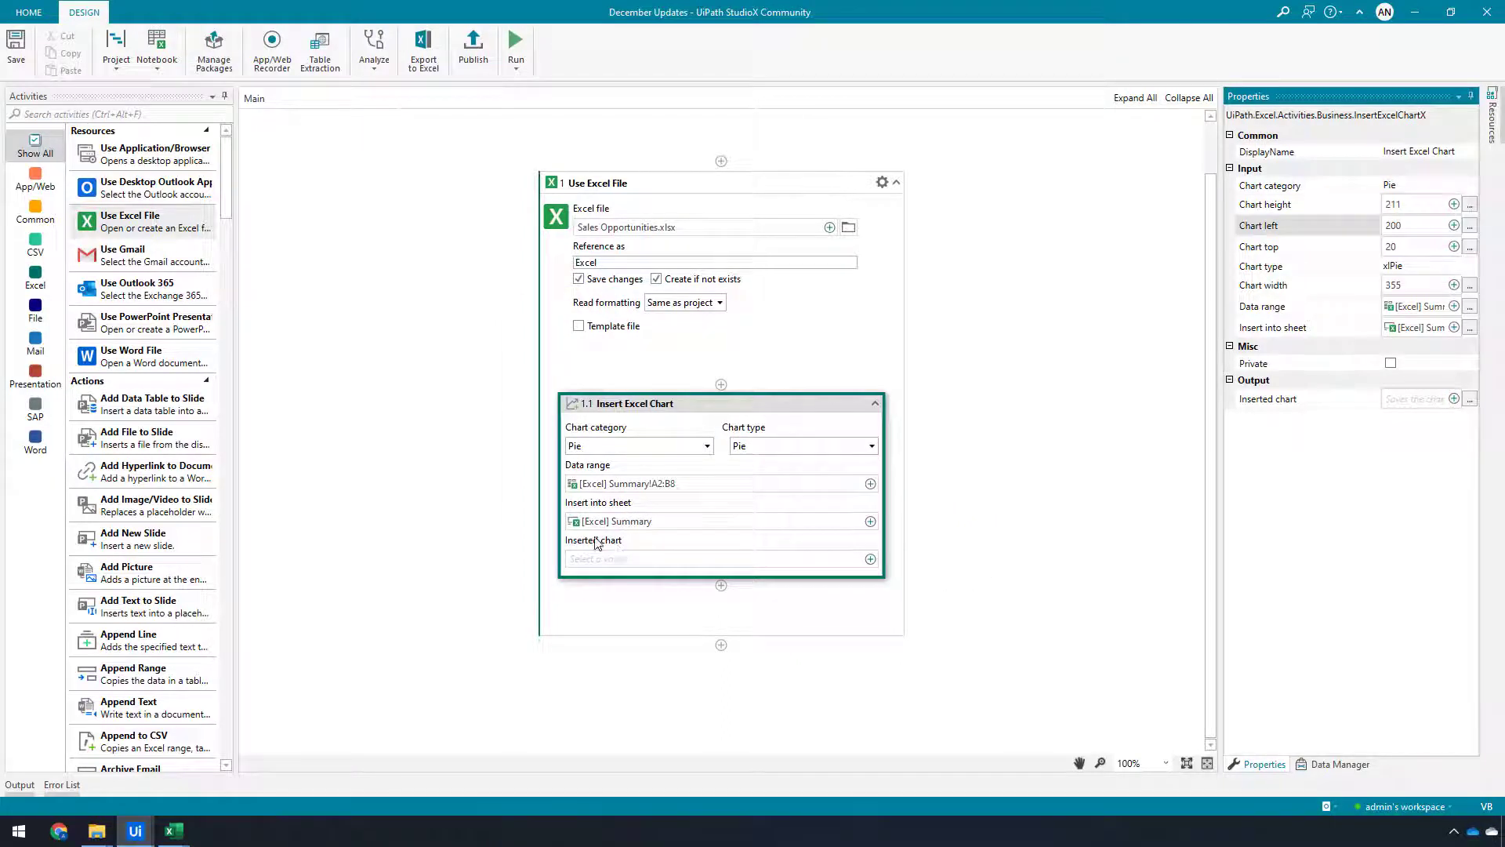
Save the inserted chart output for later use under the name Inserted Chart
left_click(870, 560)
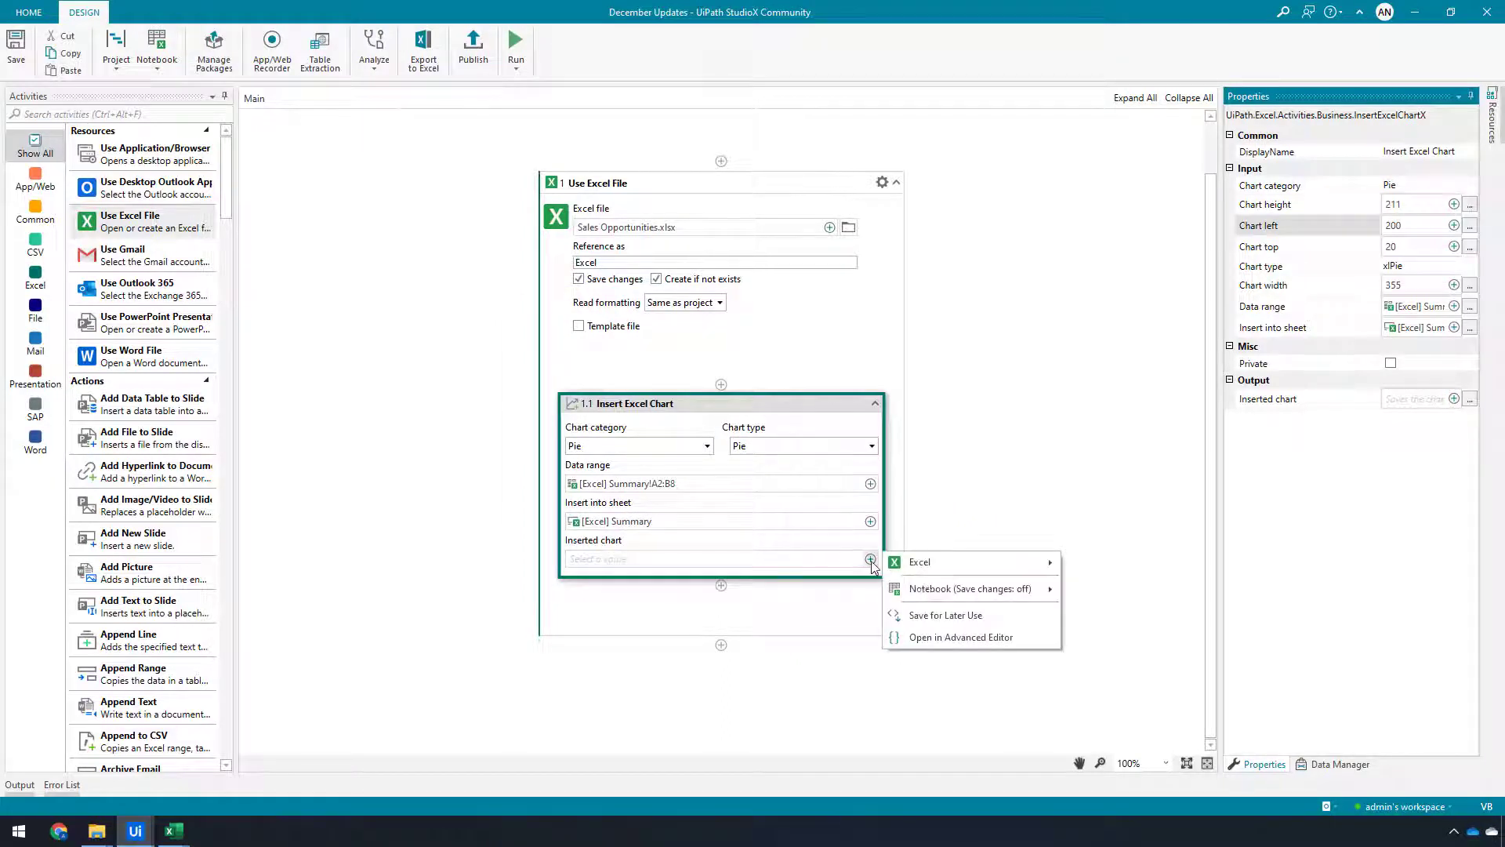
left_click(934, 617)
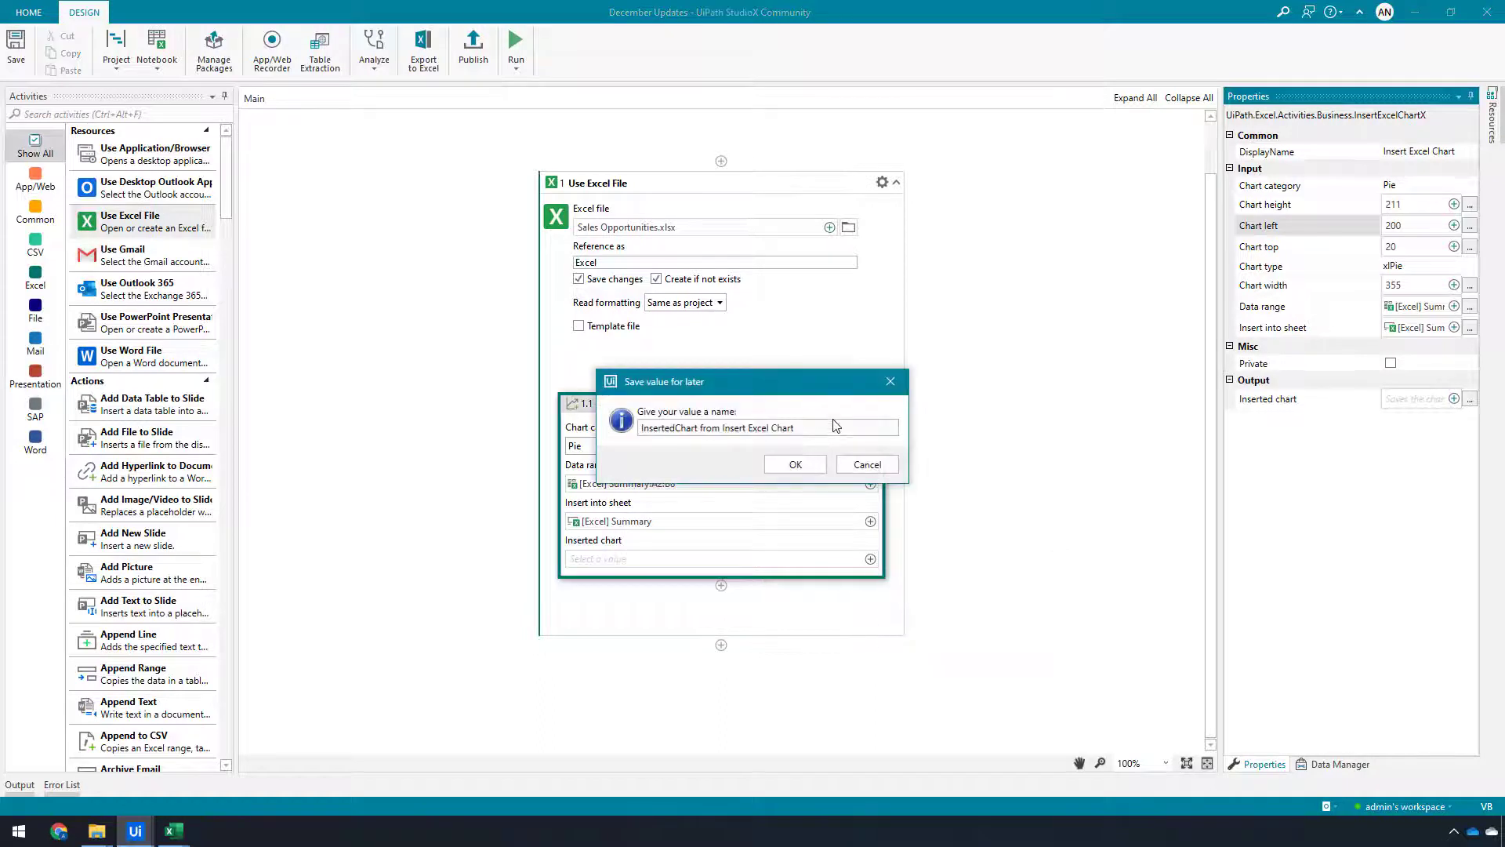
key("BackSpace")
type("InsertedC")
key("BackSpace")
type("Ch")
key("Return")
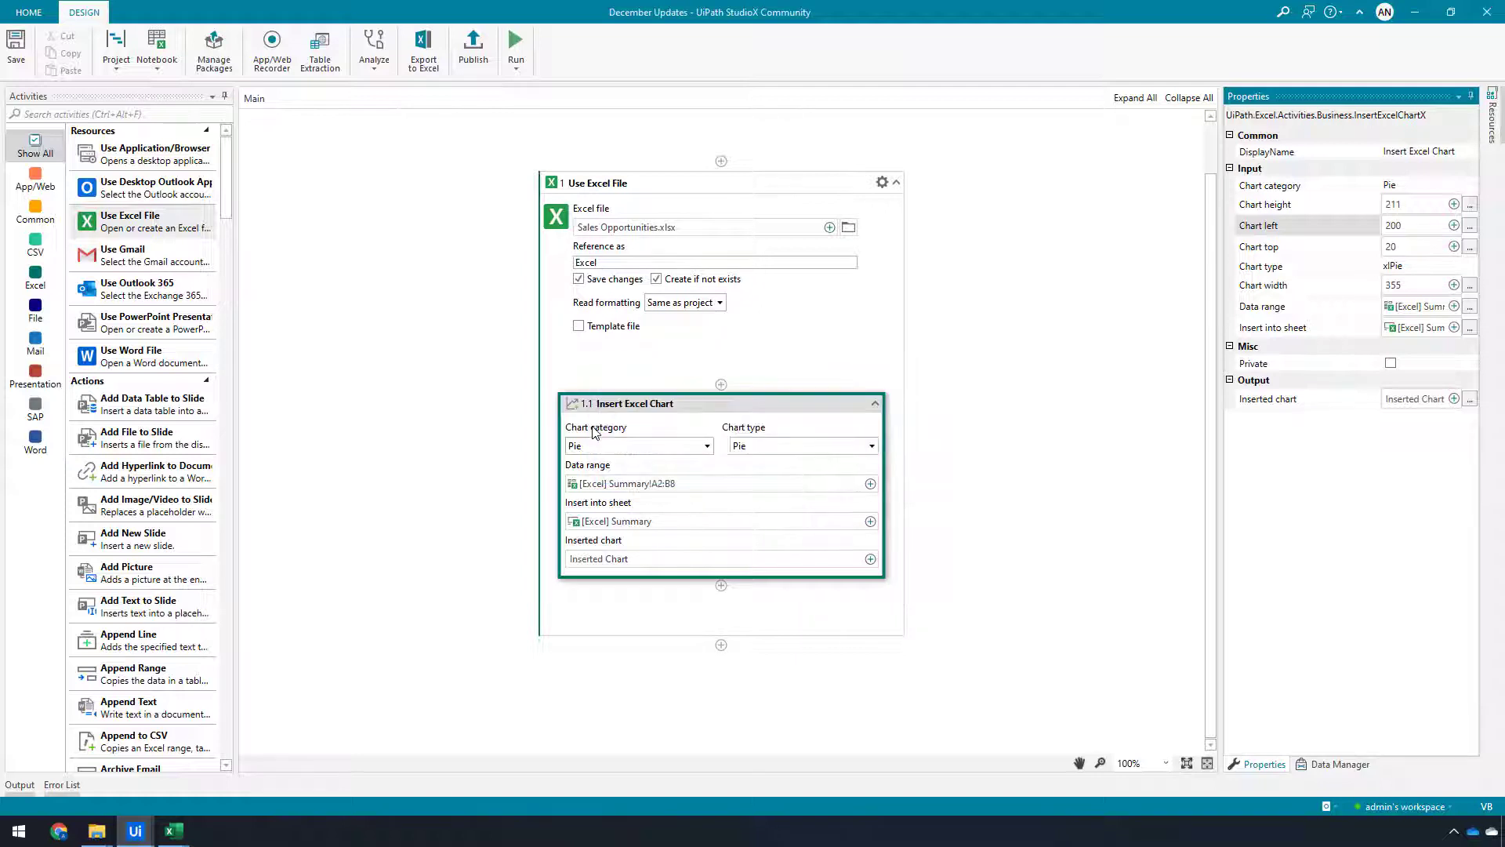
Run the project and check the resulting pie chart in the Summary sheet
left_click(514, 41)
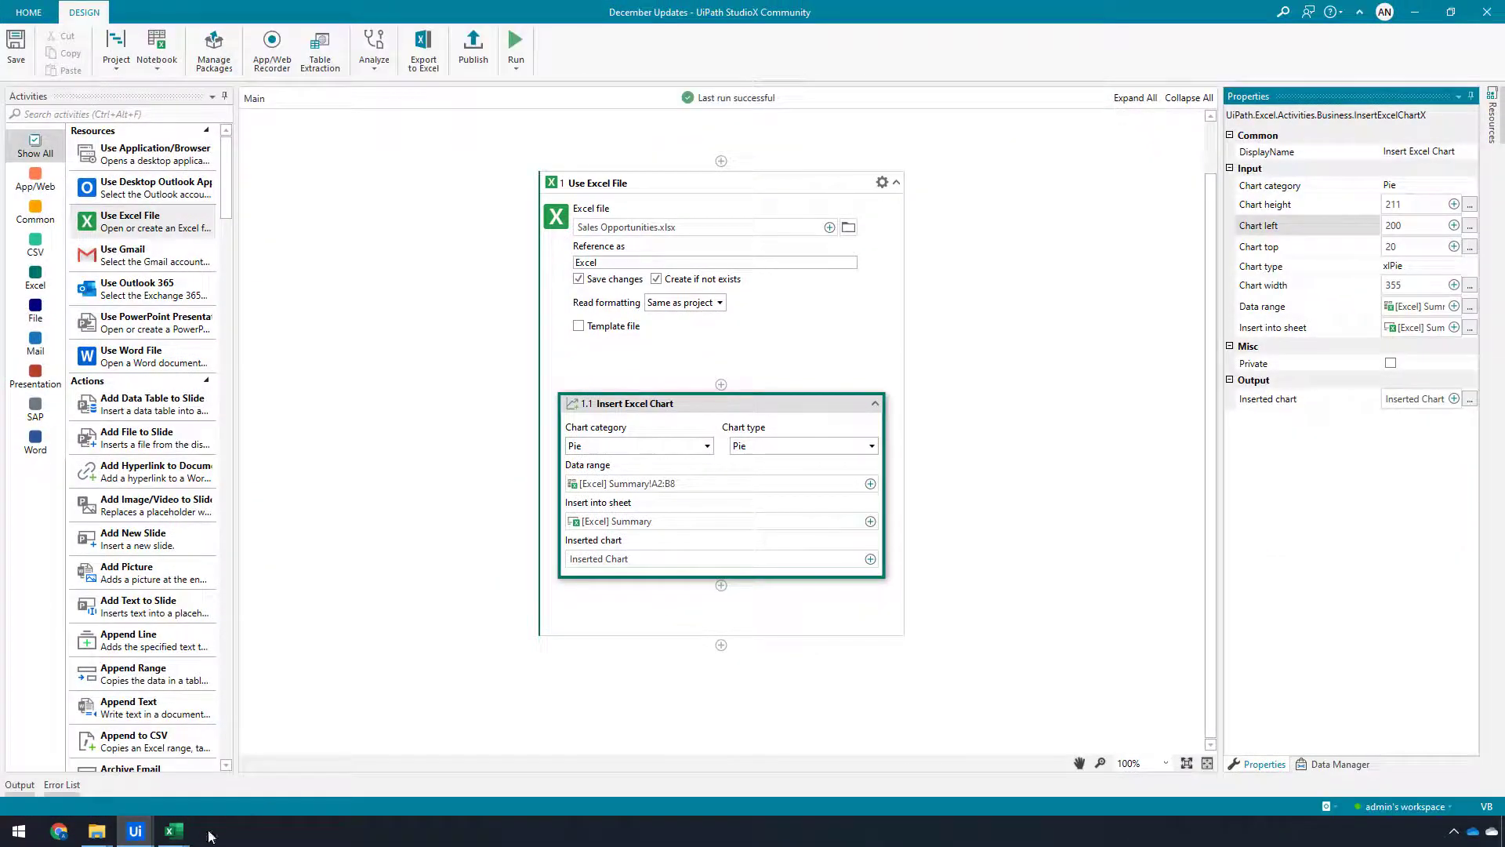
mouse_move(182, 834)
left_click(230, 791)
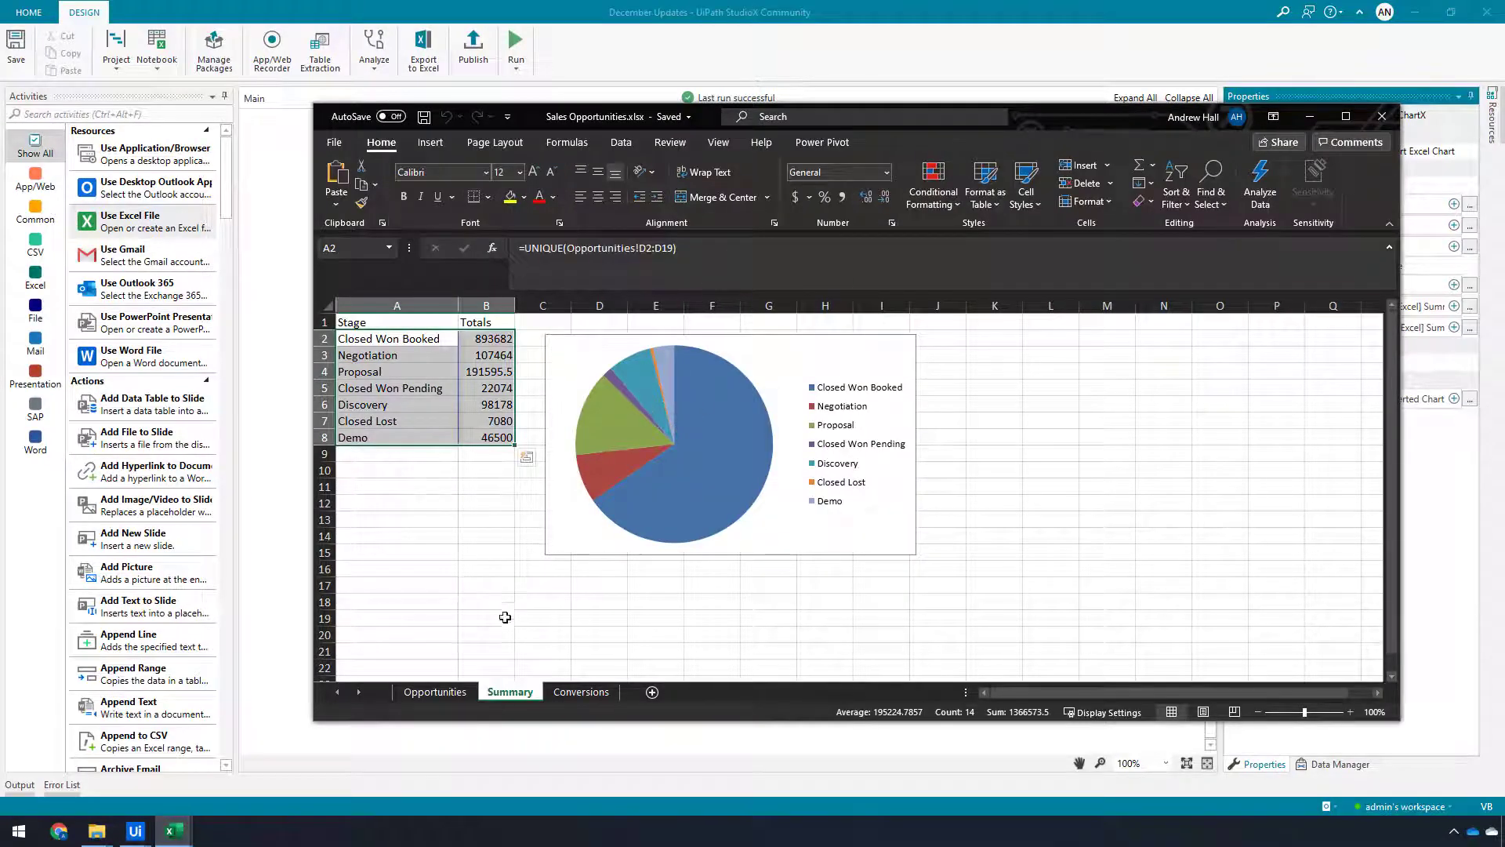
key("alt+Tab")
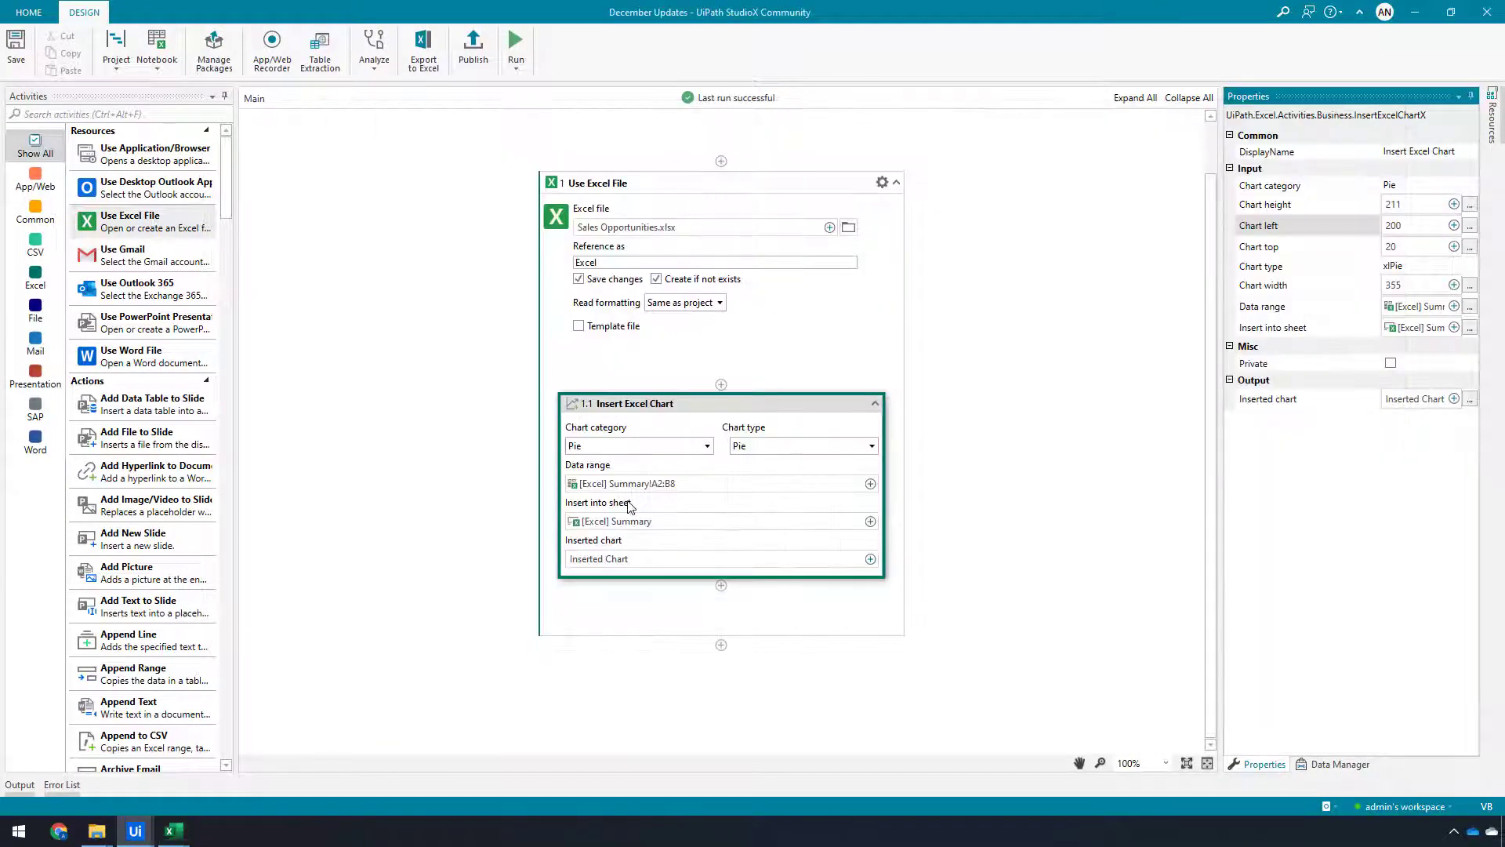
Try the Column chart category, then restore the Pie chart category and Pie chart type
left_click(655, 447)
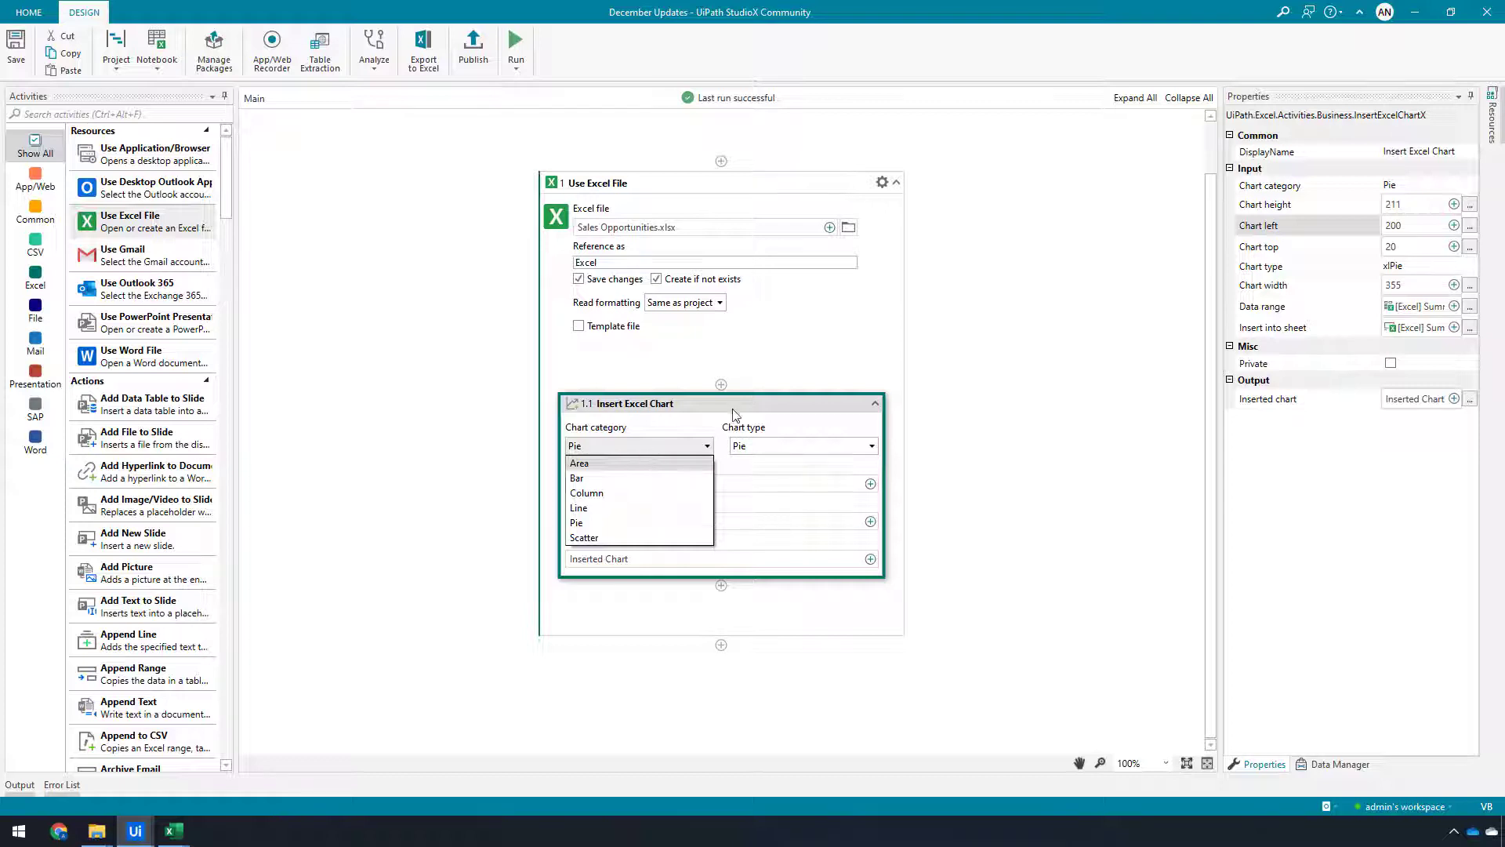
left_click(708, 447)
left_click(708, 446)
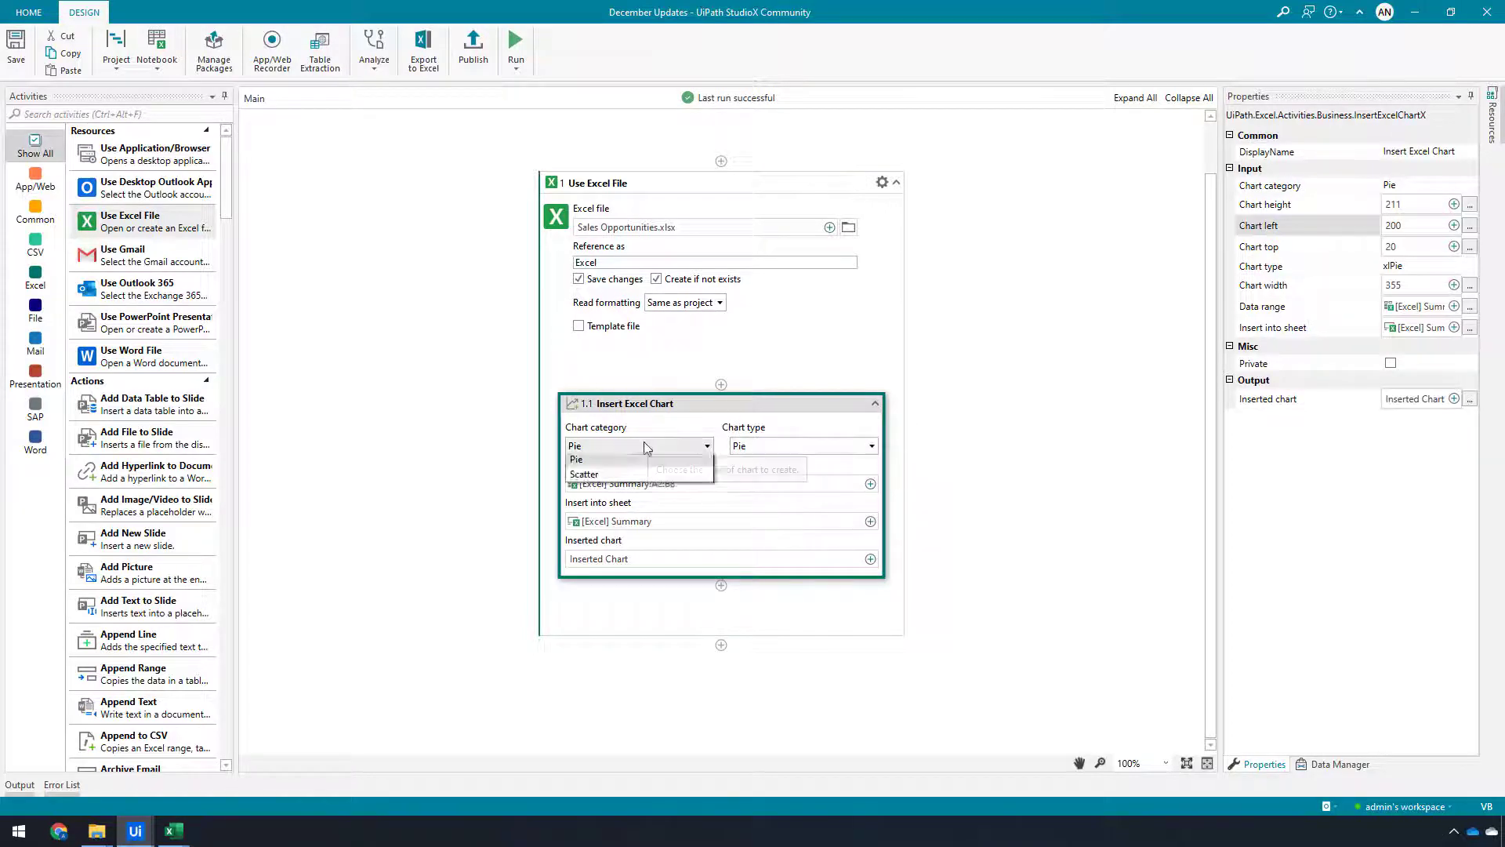
left_click(618, 494)
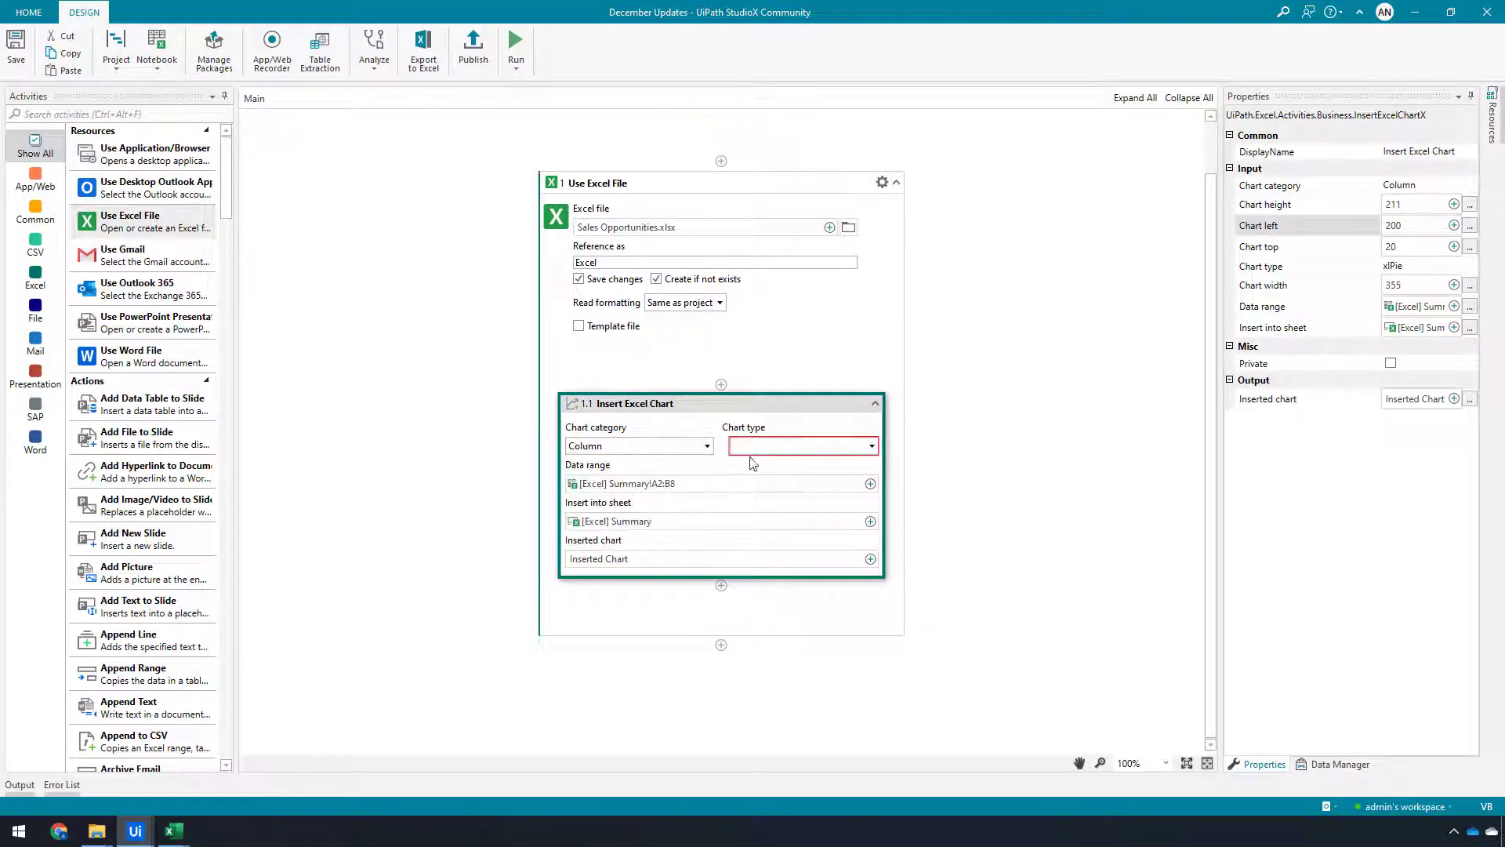
left_click(635, 453)
left_click(618, 524)
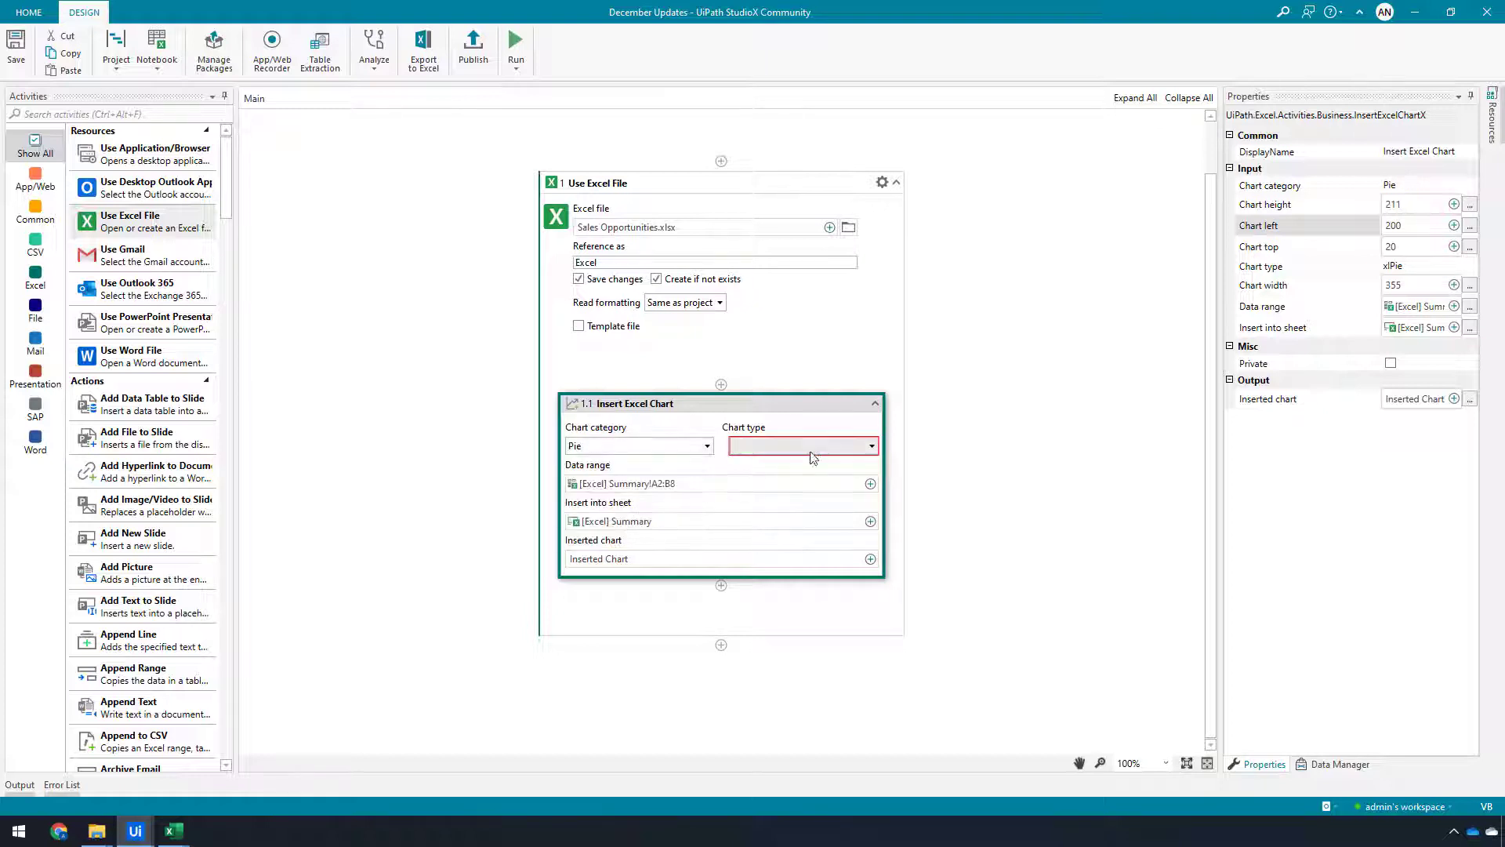
left_click(813, 457)
left_click(796, 464)
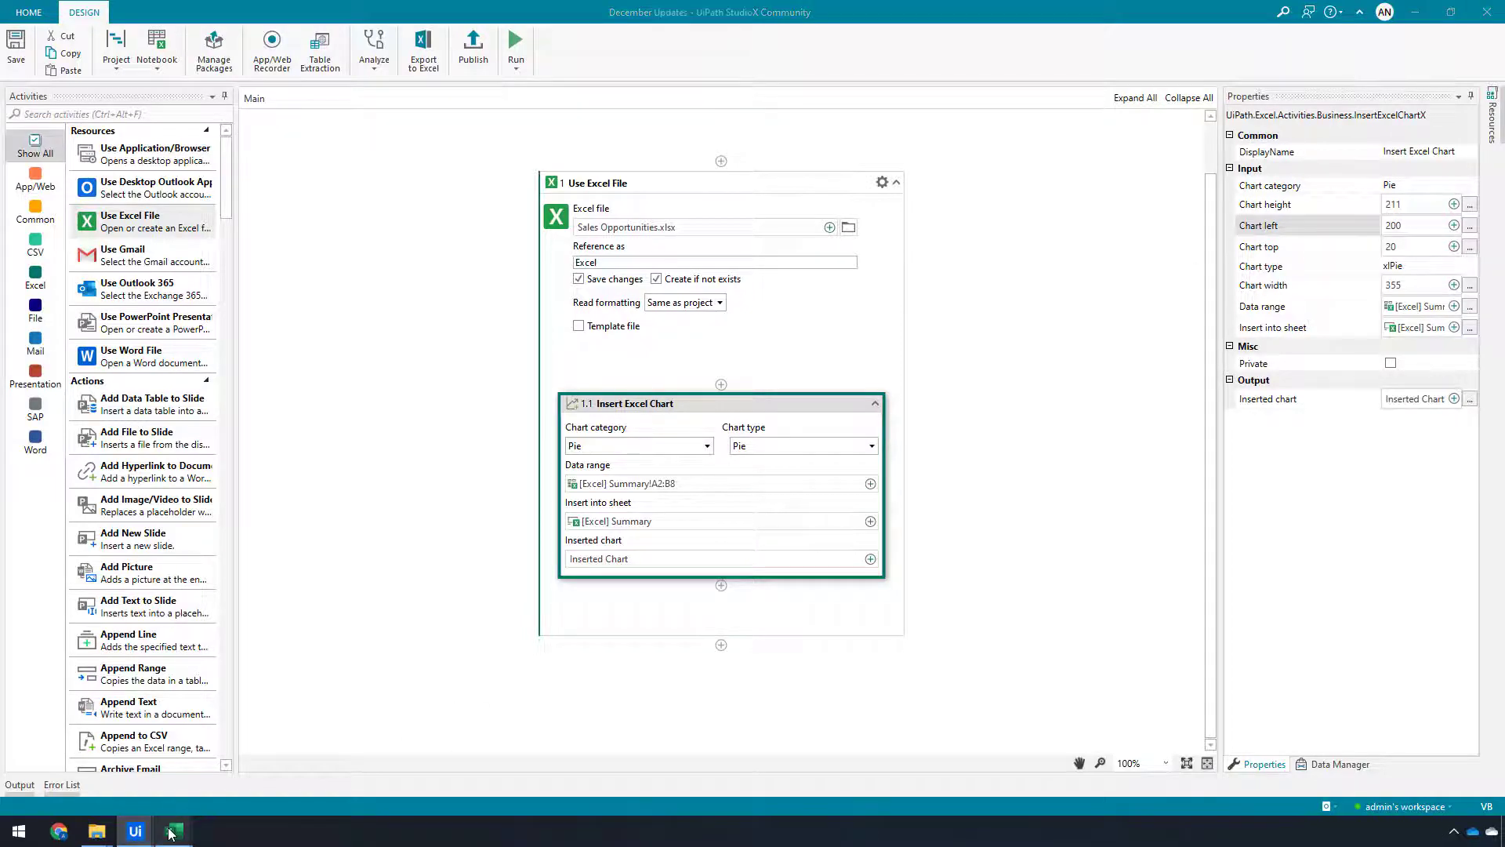
Delete the generated pie chart from the Summary sheet in Excel and return to StudioX
mouse_move(172, 817)
left_click(246, 768)
left_click(798, 345)
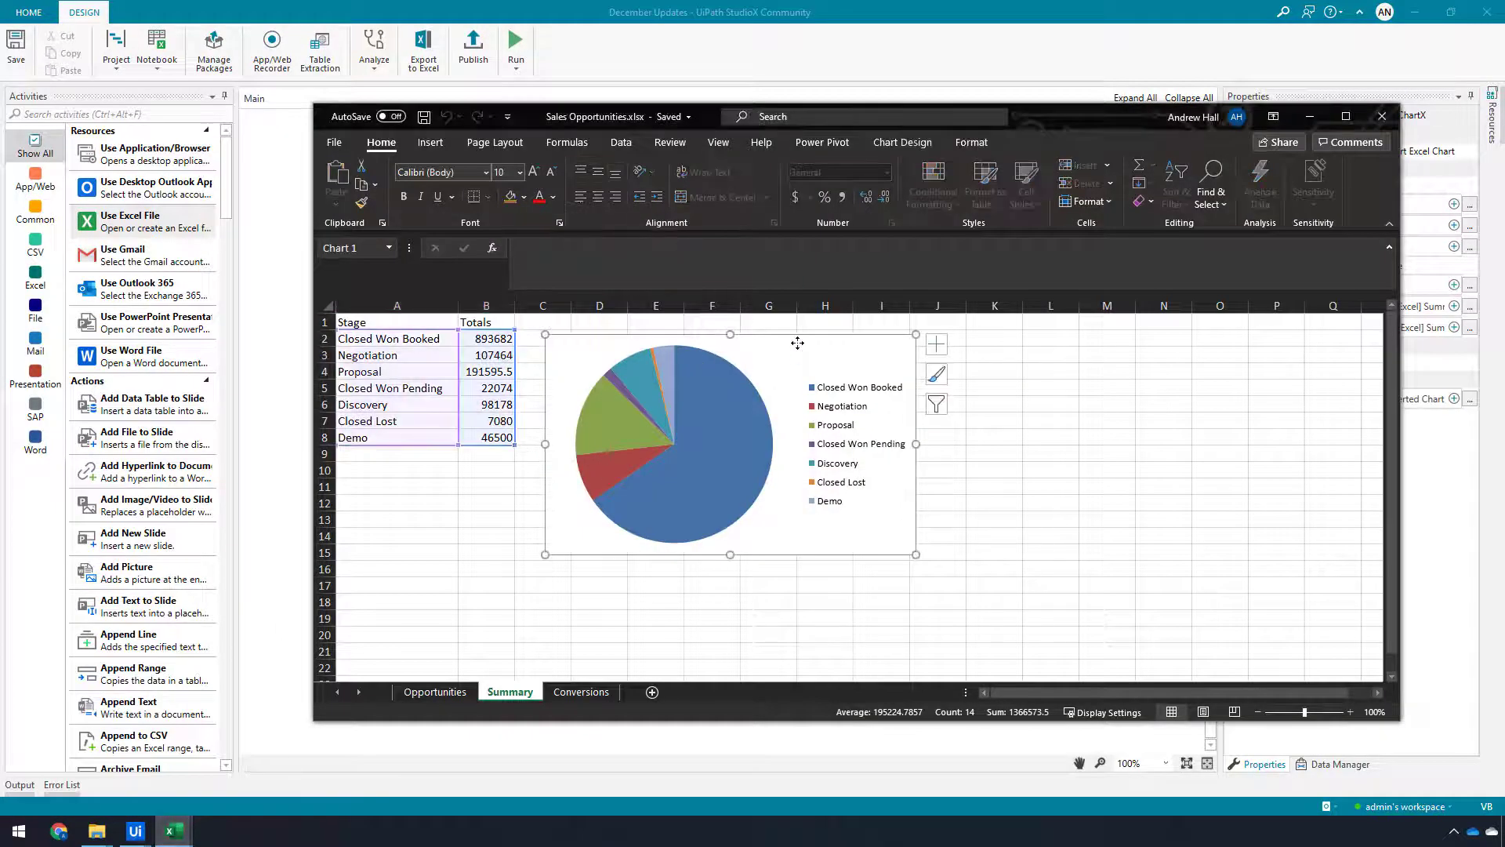
key("Delete")
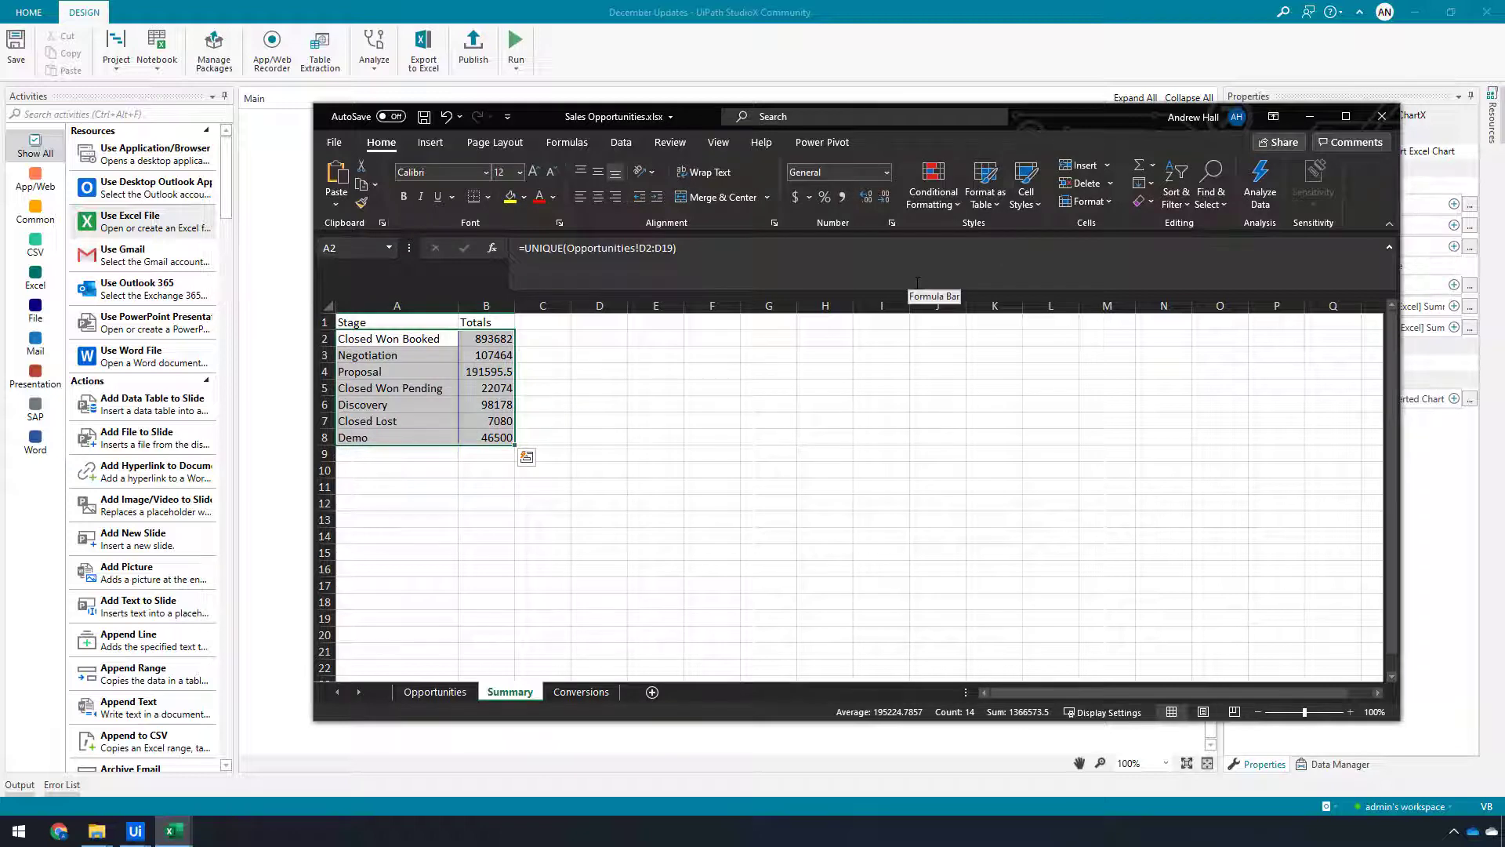
key("alt+Tab")
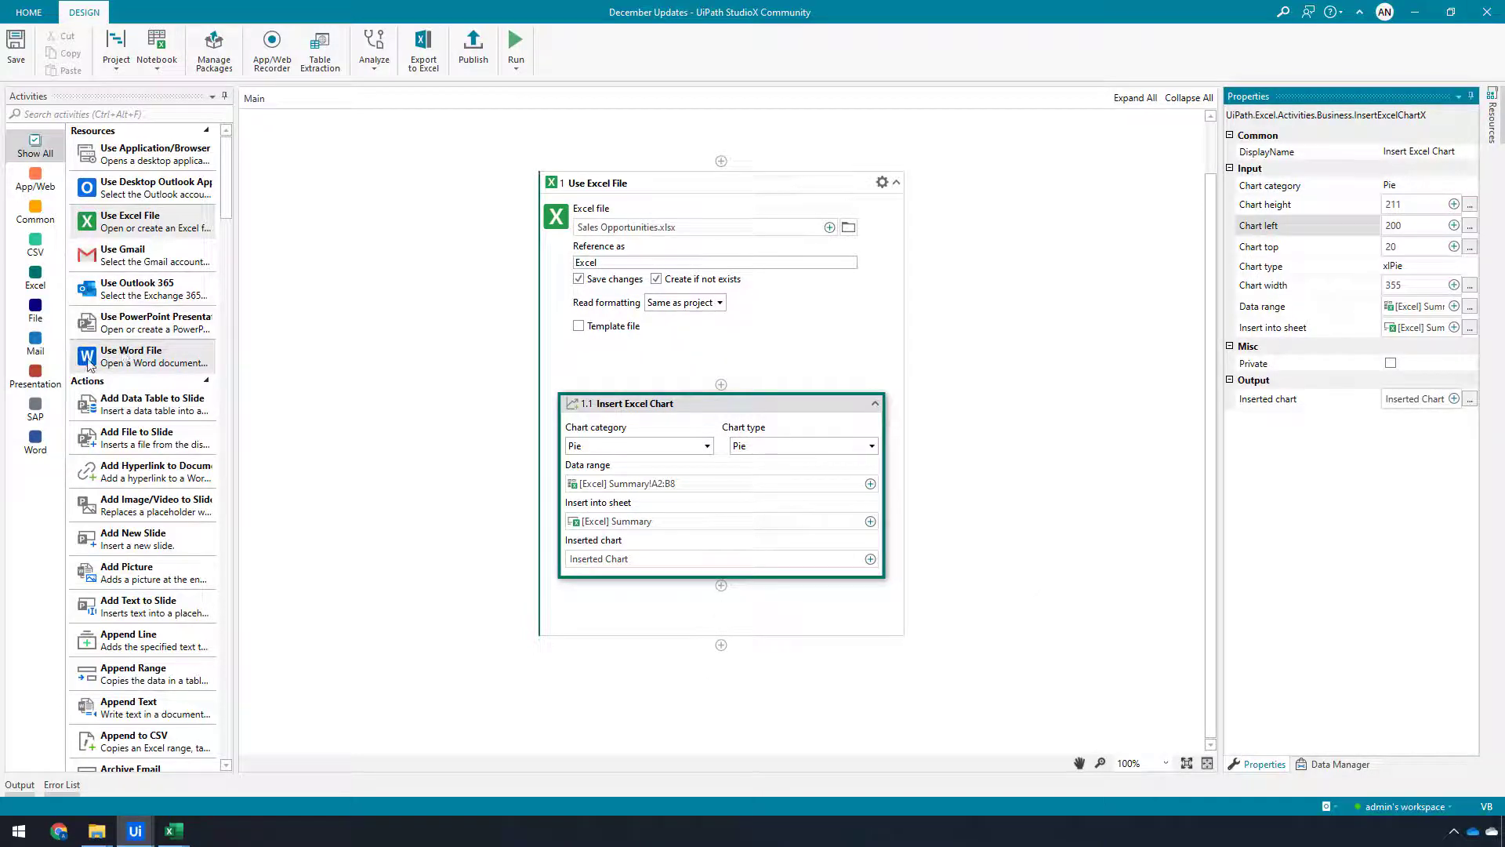
Add a Use PowerPoint Presentation activity after the Excel scope and set its file to Presentation1.pptx
left_click(37, 376)
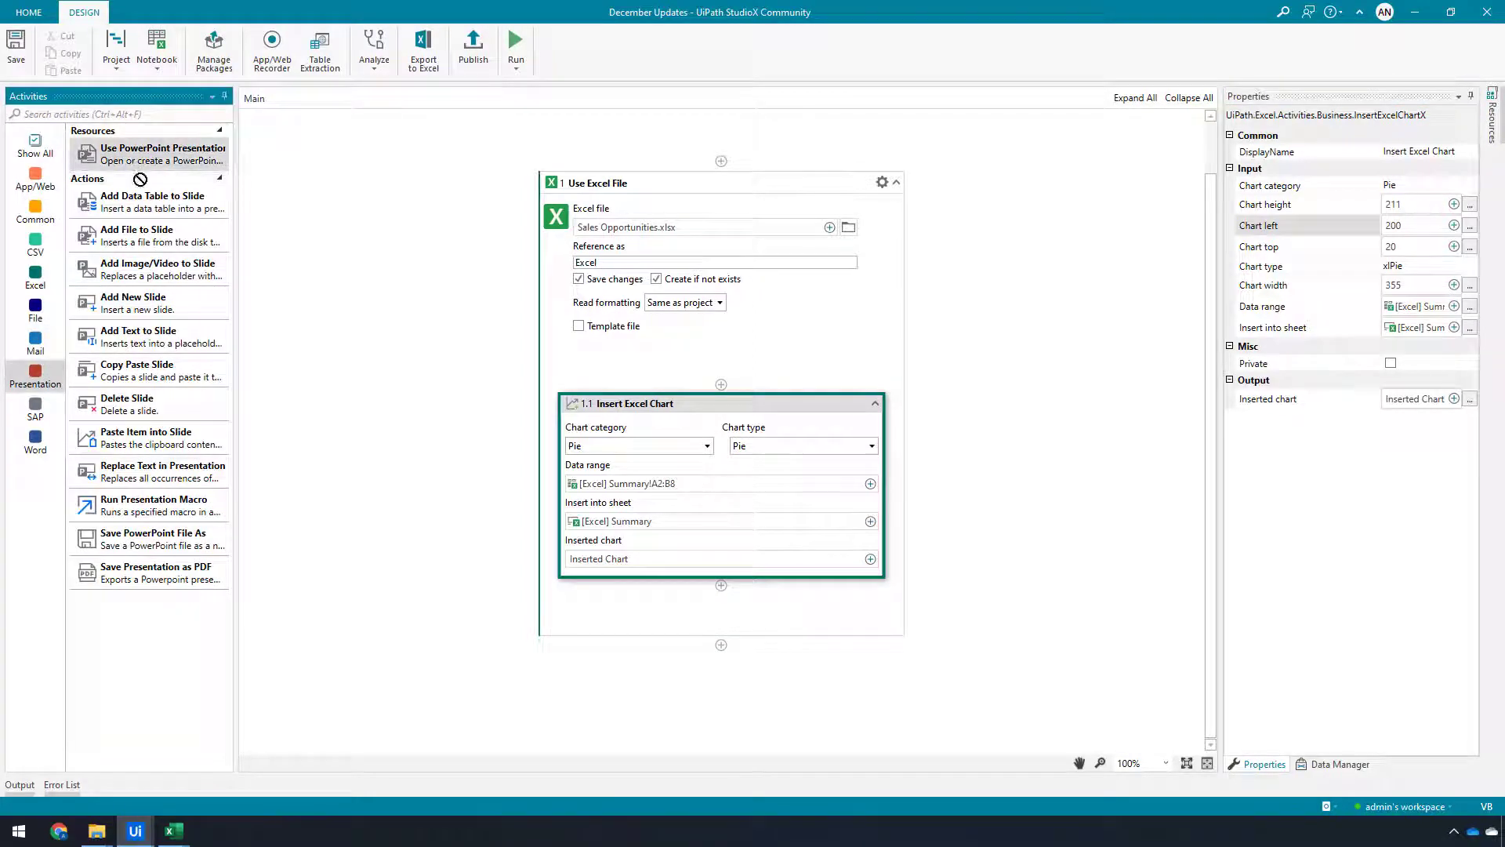
left_click_drag(133, 166, 721, 645)
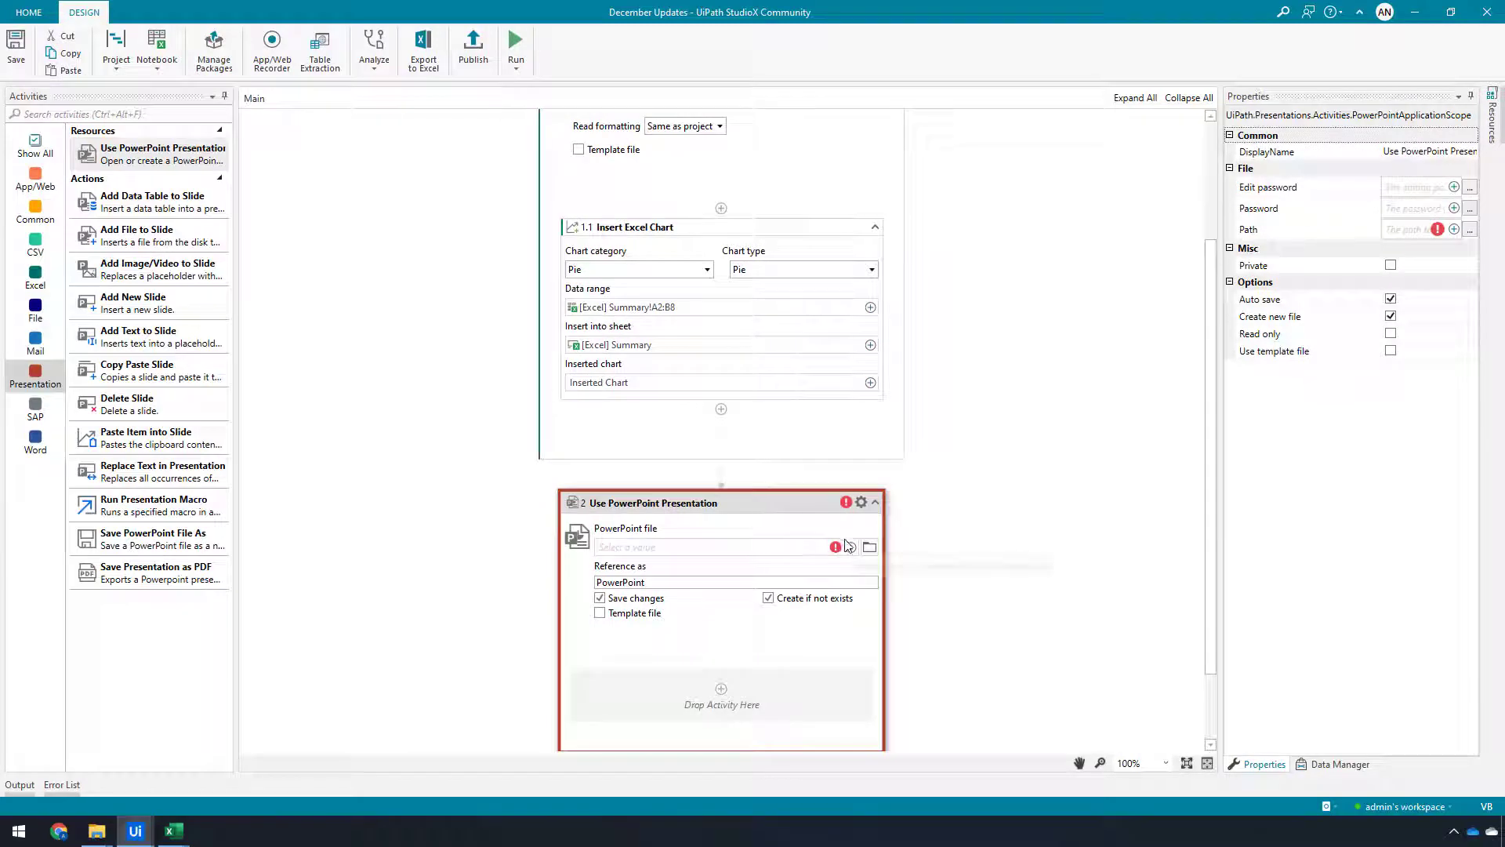
left_click(870, 546)
left_click(240, 165)
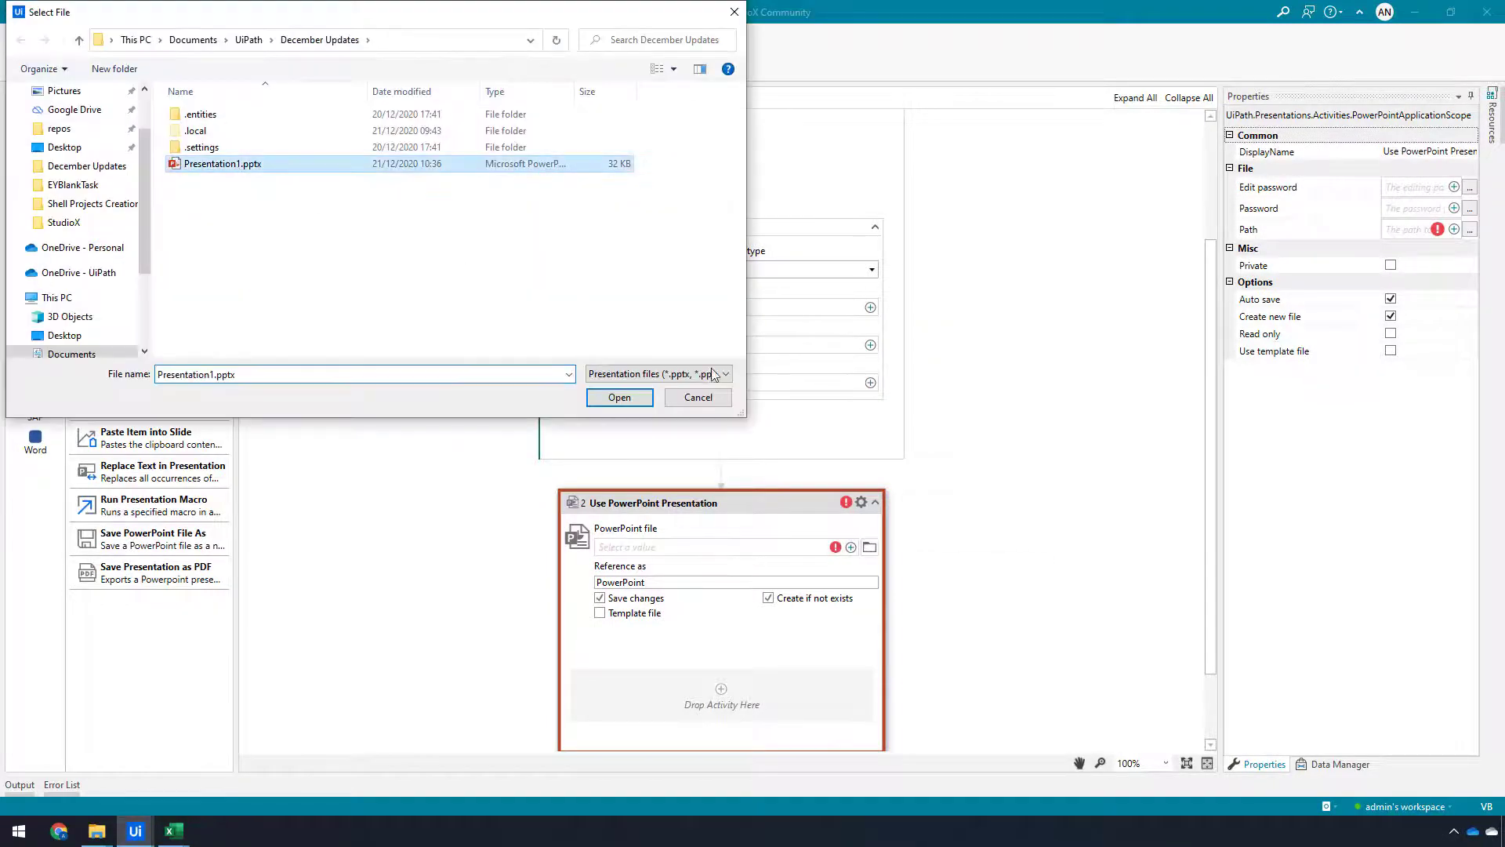
left_click(627, 395)
Add a Copy Chart to Clipboard activity inside the Excel scope, copying the saved Inserted Chart value
scroll(989, 488, "down", 1)
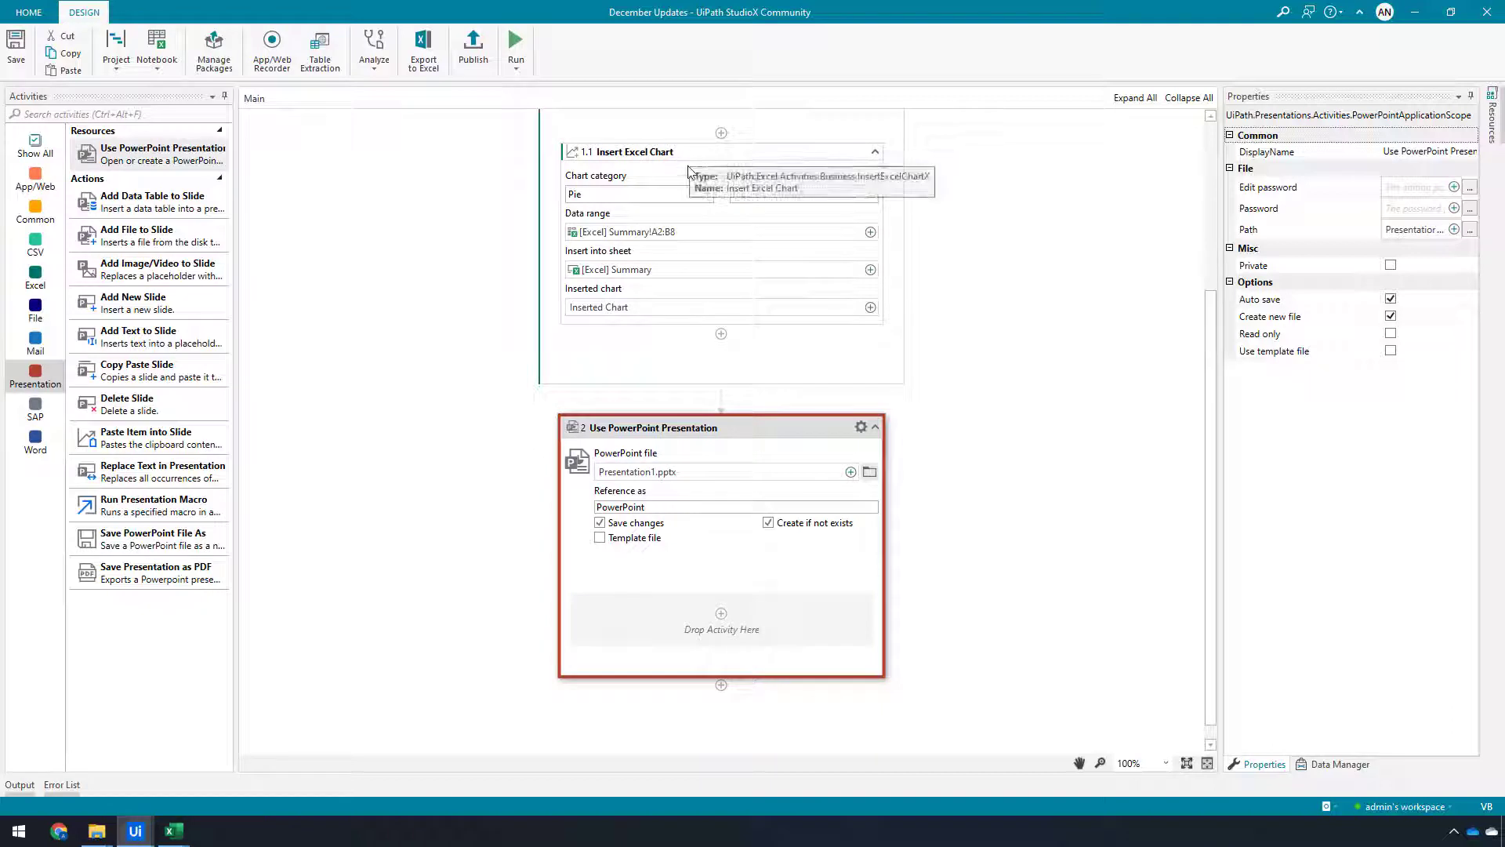
left_click(721, 334)
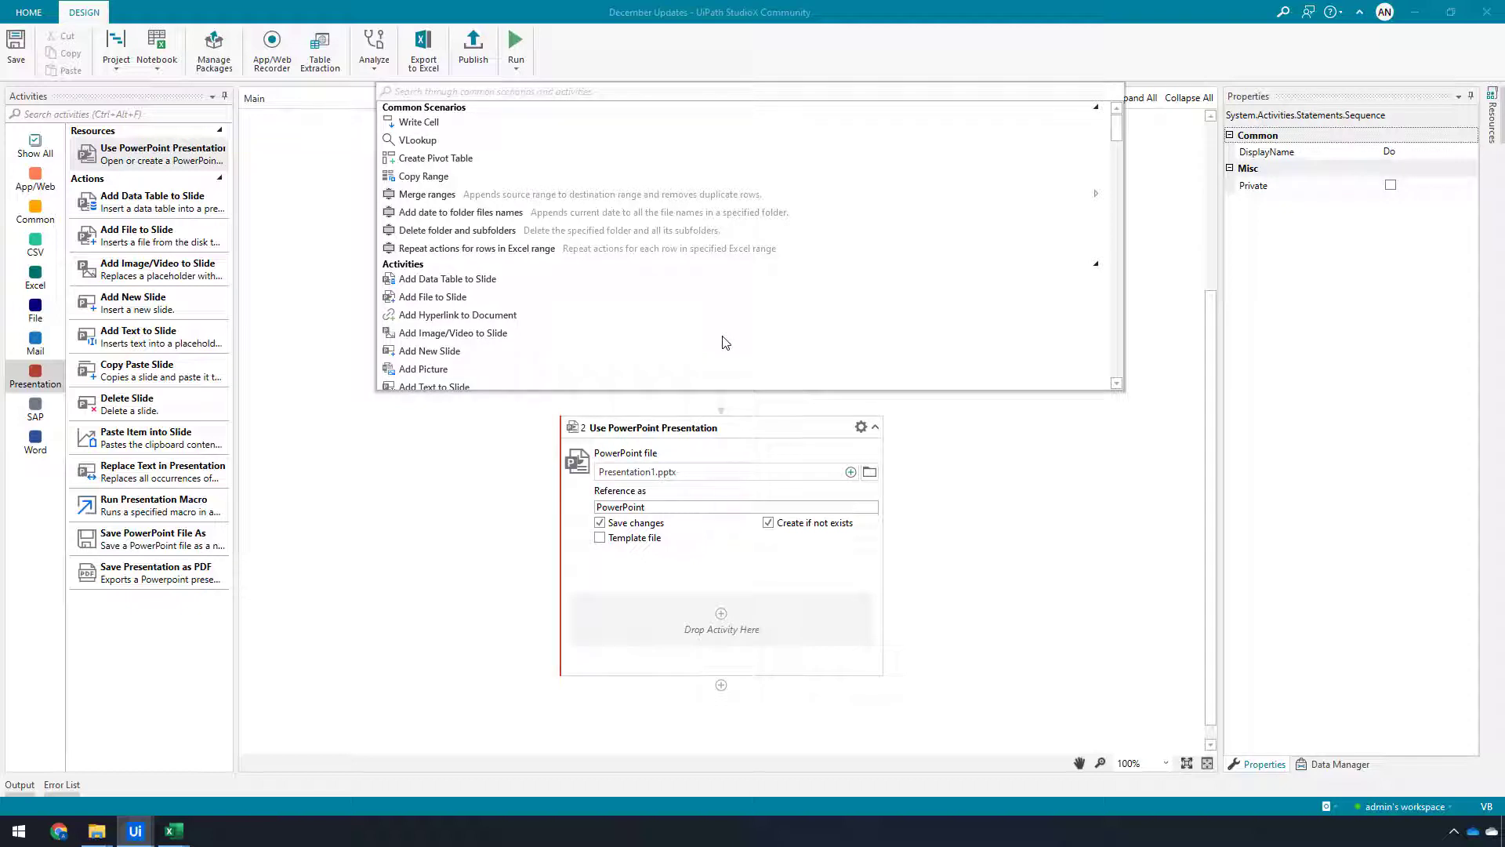
type("copy")
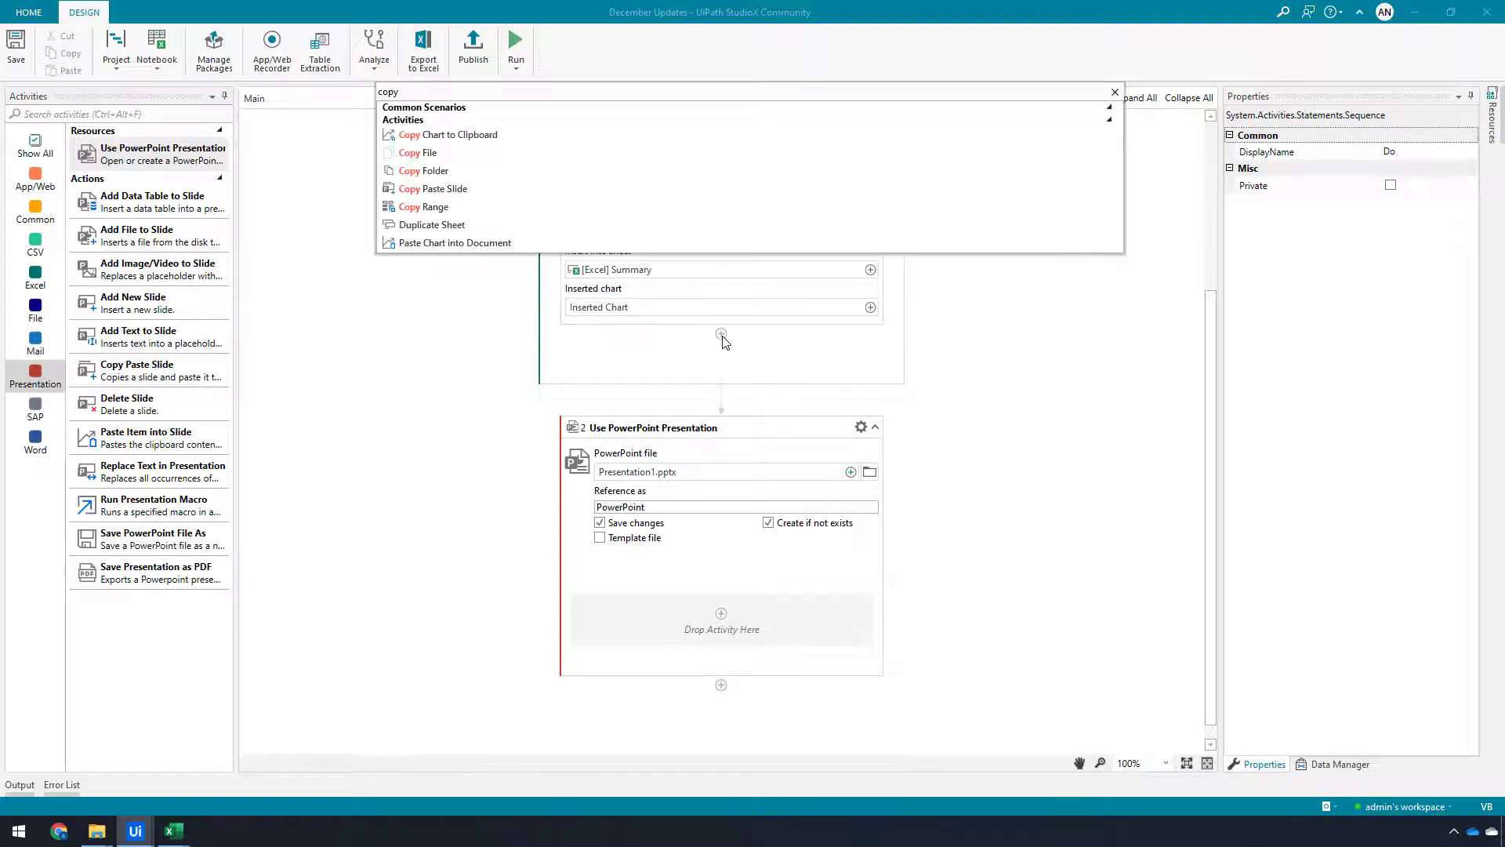
left_click(434, 134)
left_click(871, 409)
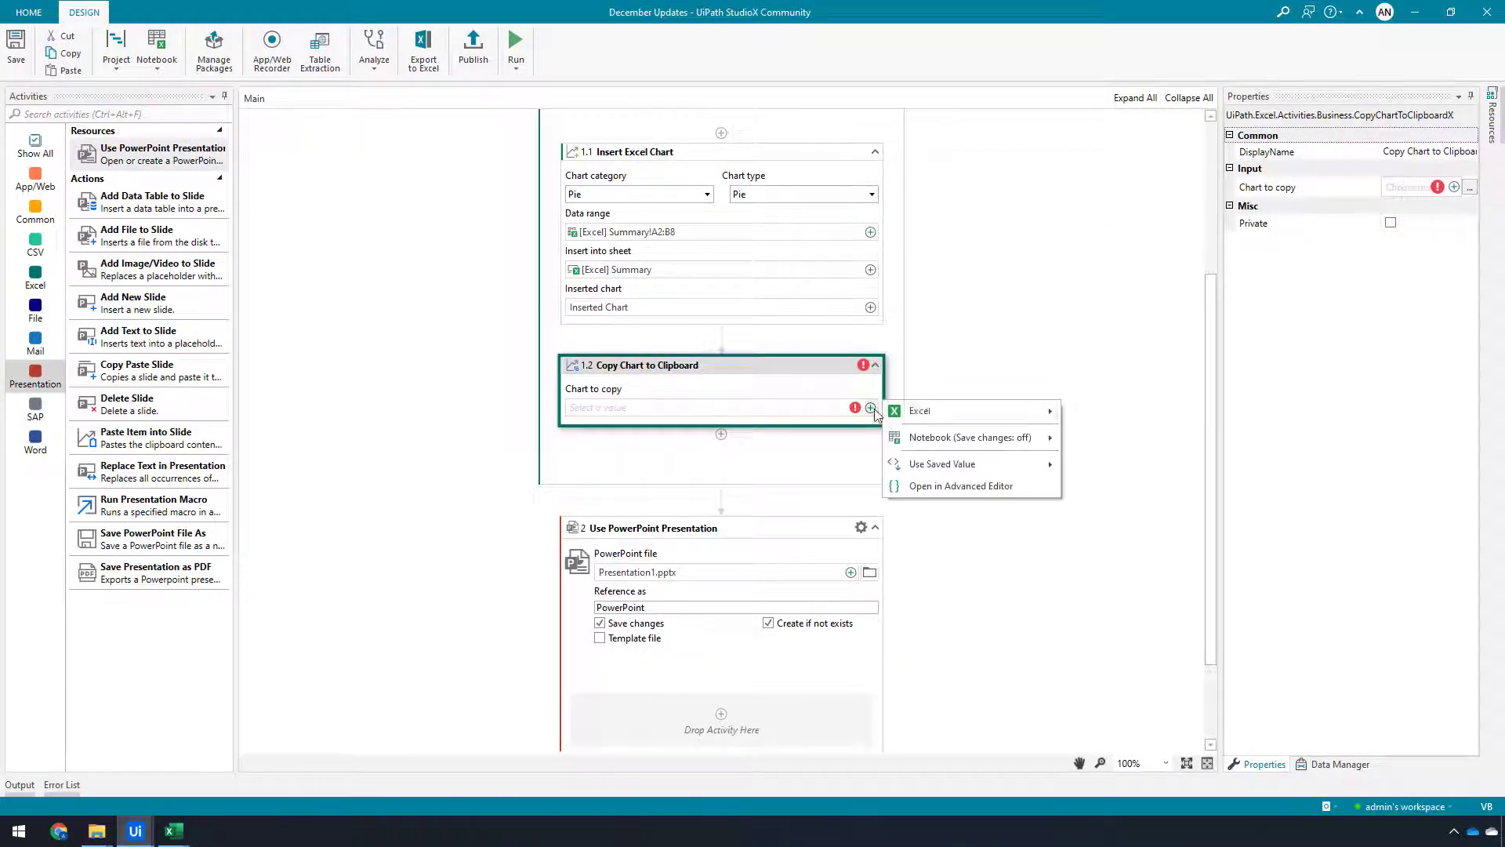
mouse_move(940, 413)
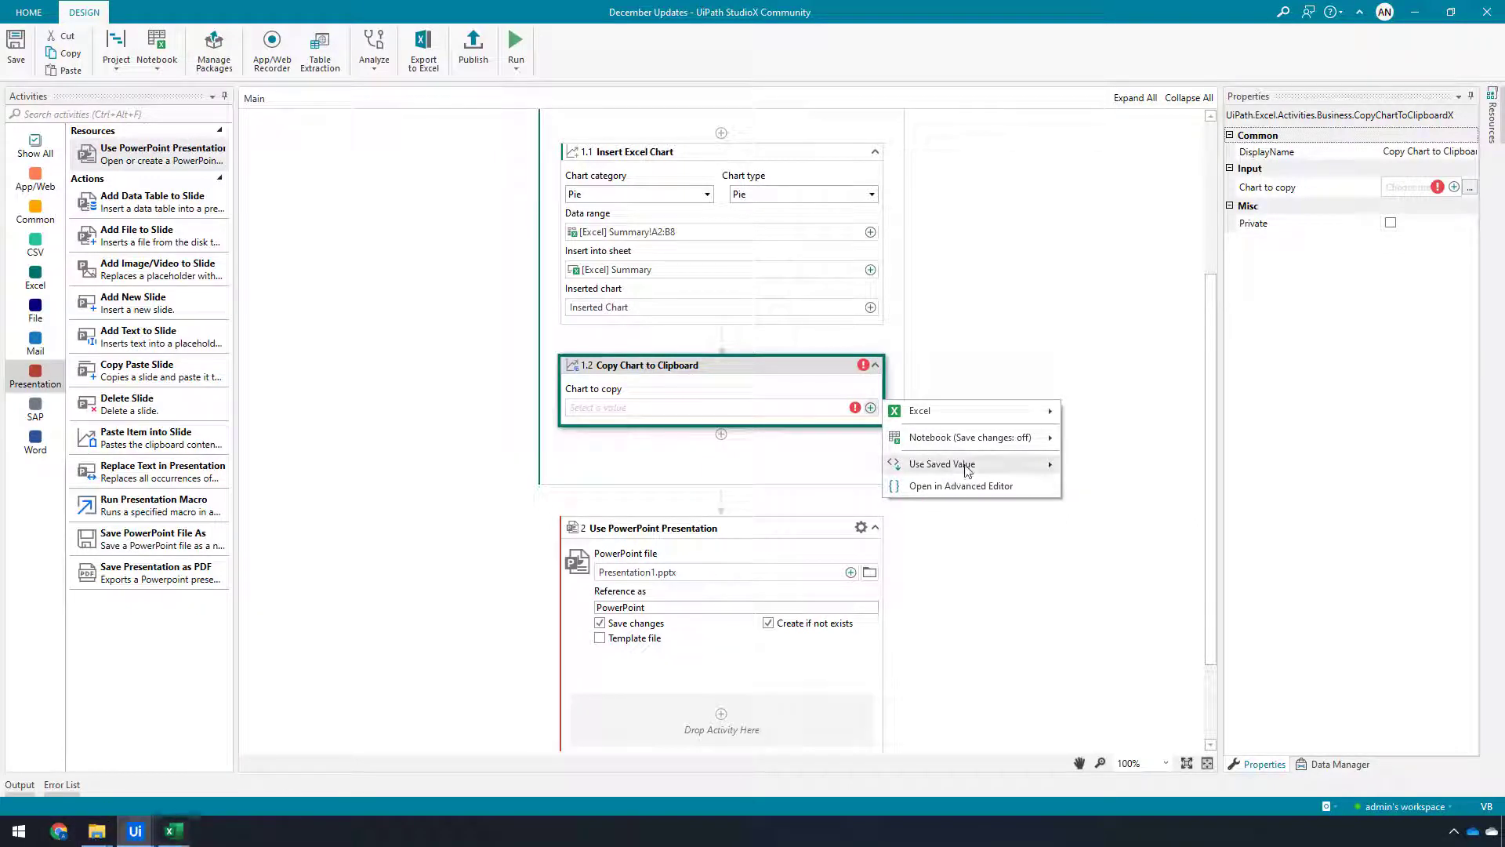
mouse_move(1055, 466)
left_click(1119, 465)
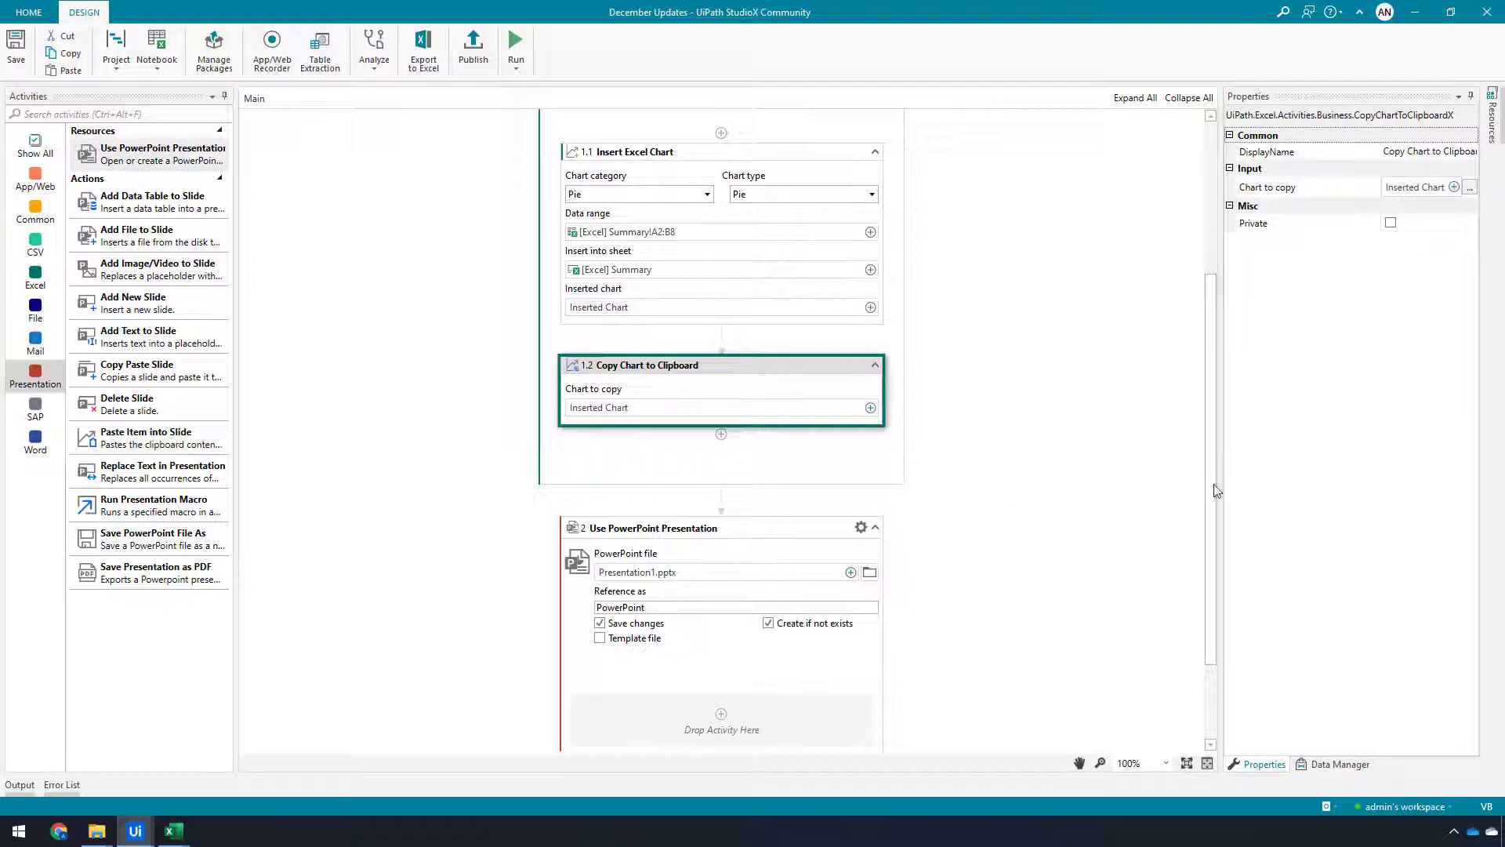
Add a Paste Item into Slide activity inside the PowerPoint presentation scope
left_click_drag(1212, 487, 1204, 562)
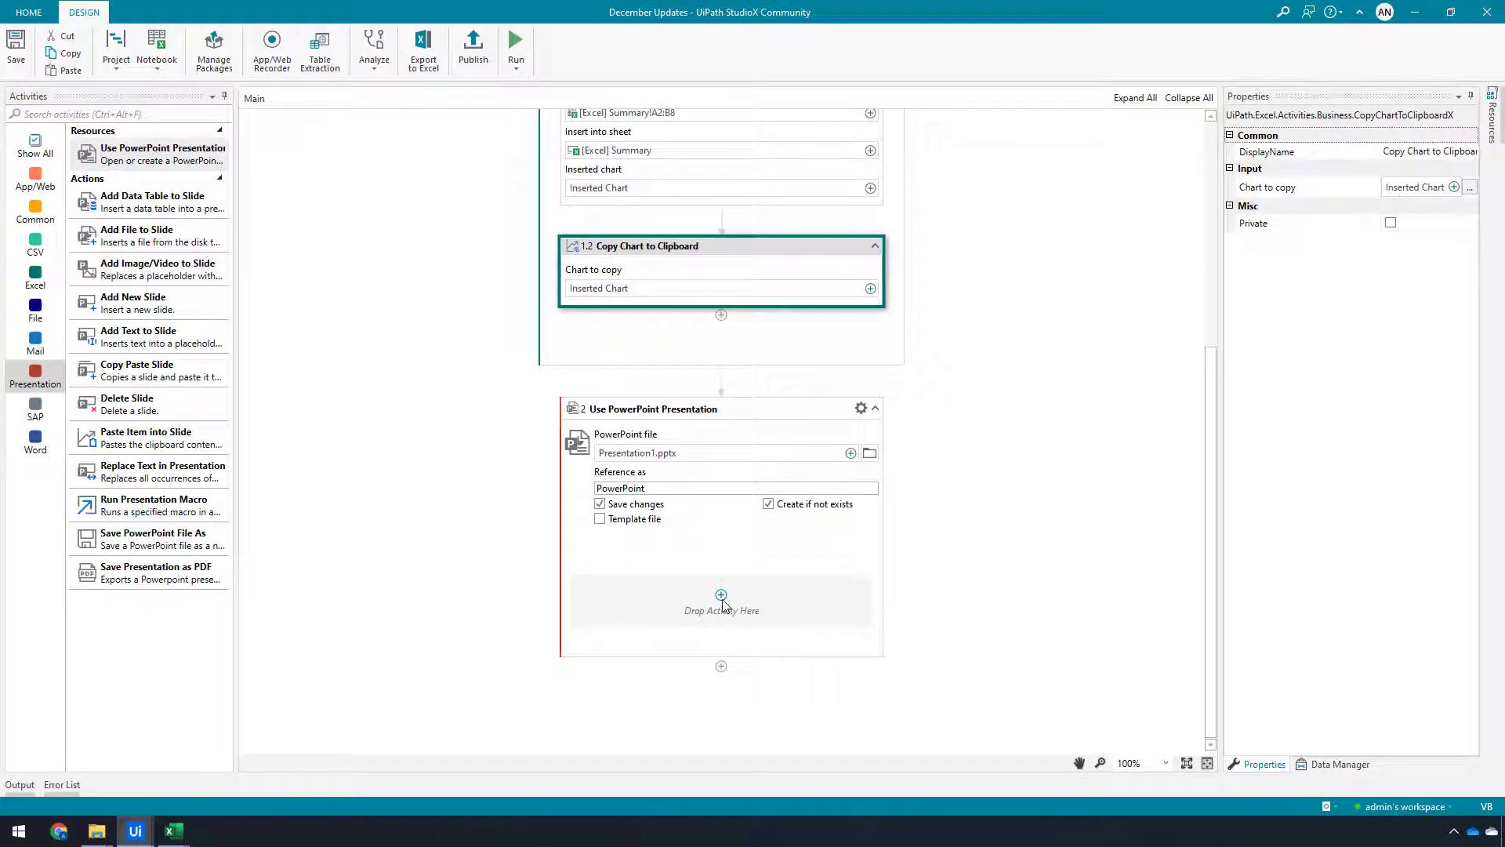
left_click(721, 598)
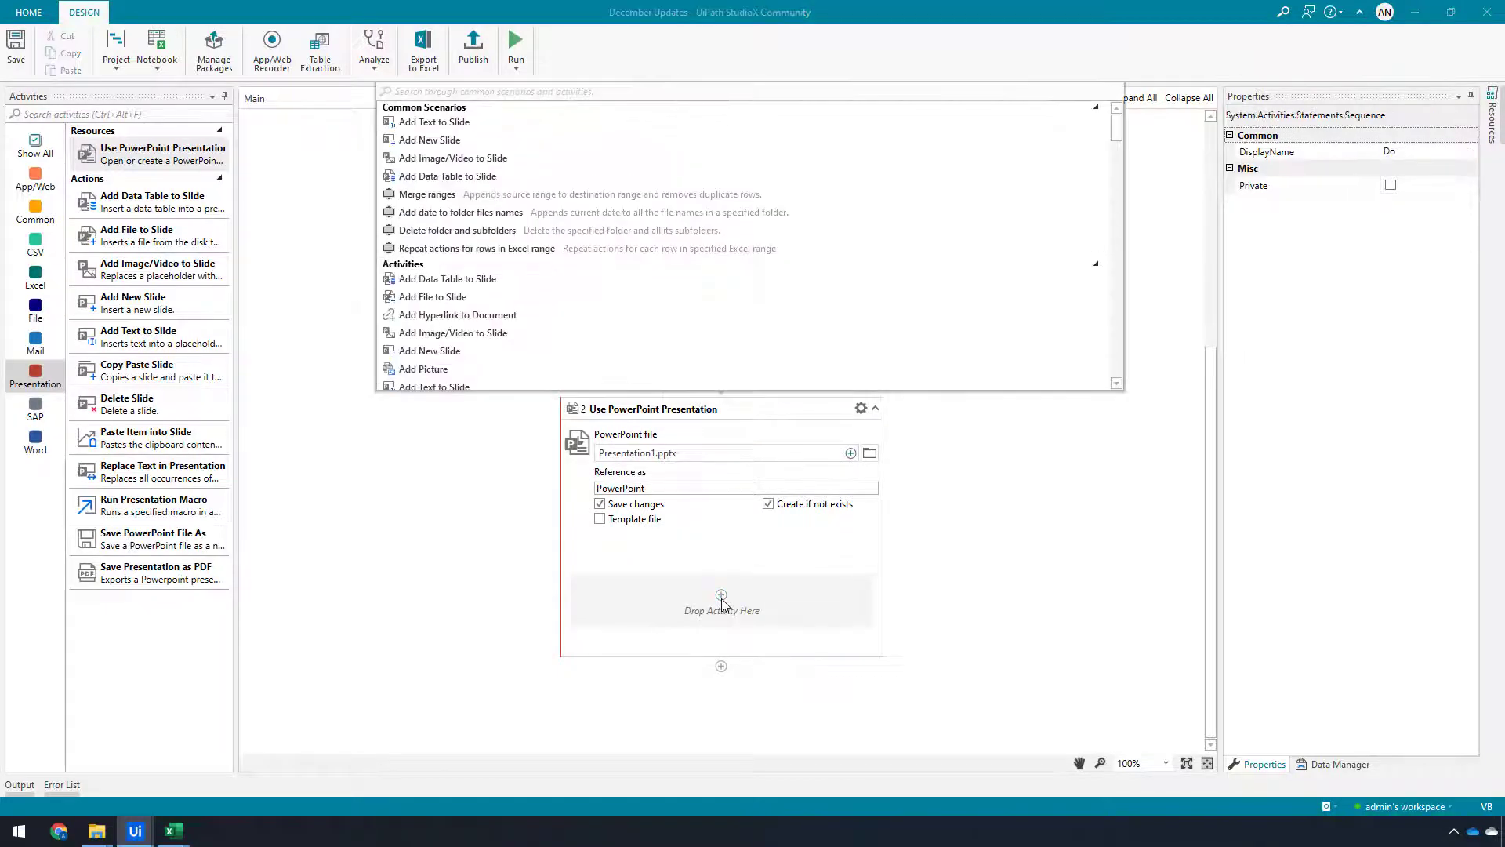
type("paste i")
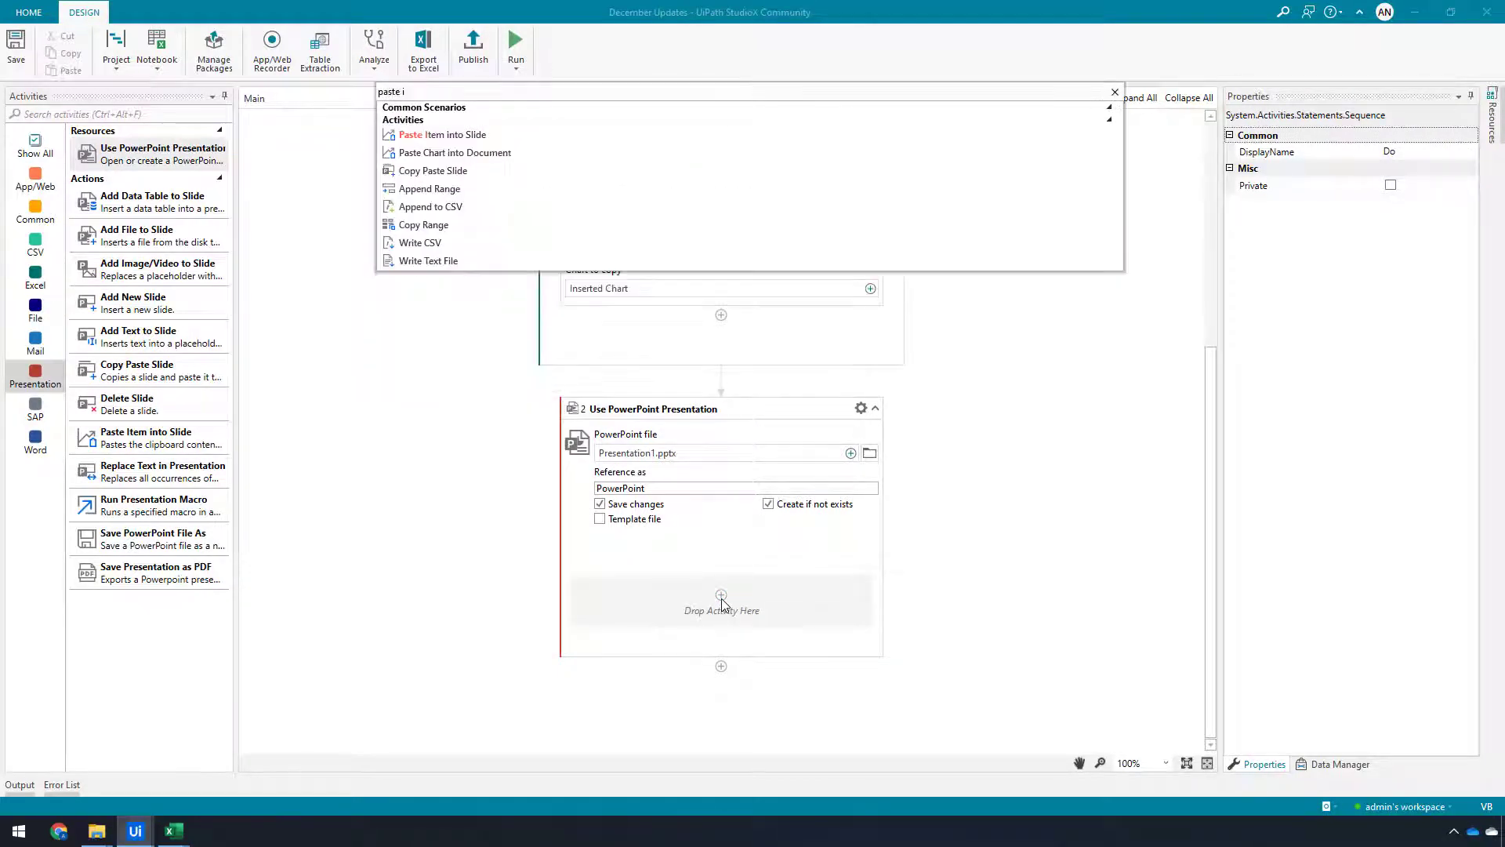
key("Return")
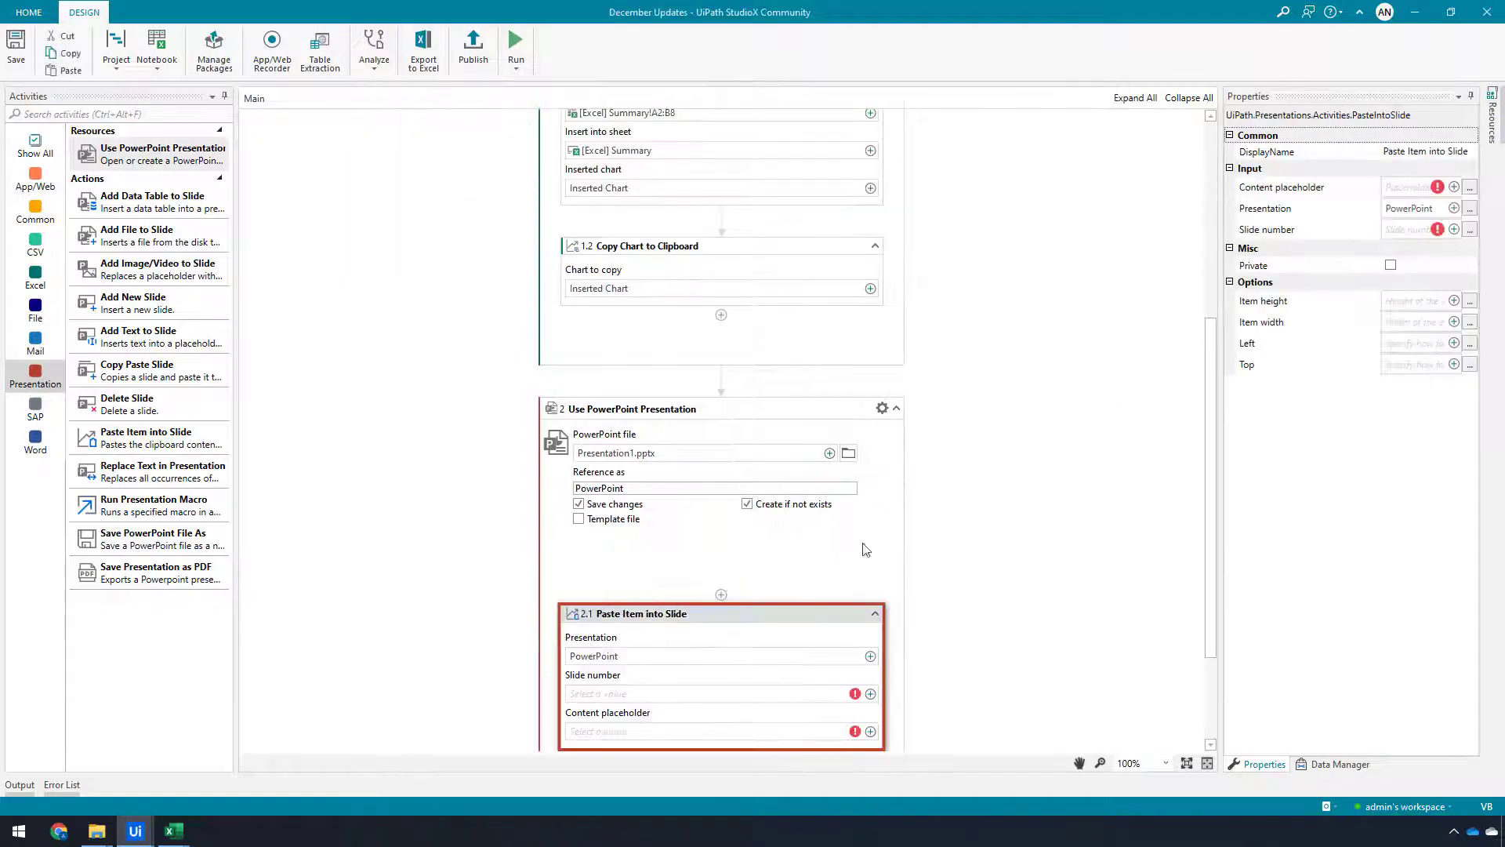
Set the paste's slide number to Slide 1 and its content placeholder to Content Placeholder 2
left_click_drag(1210, 482, 1197, 589)
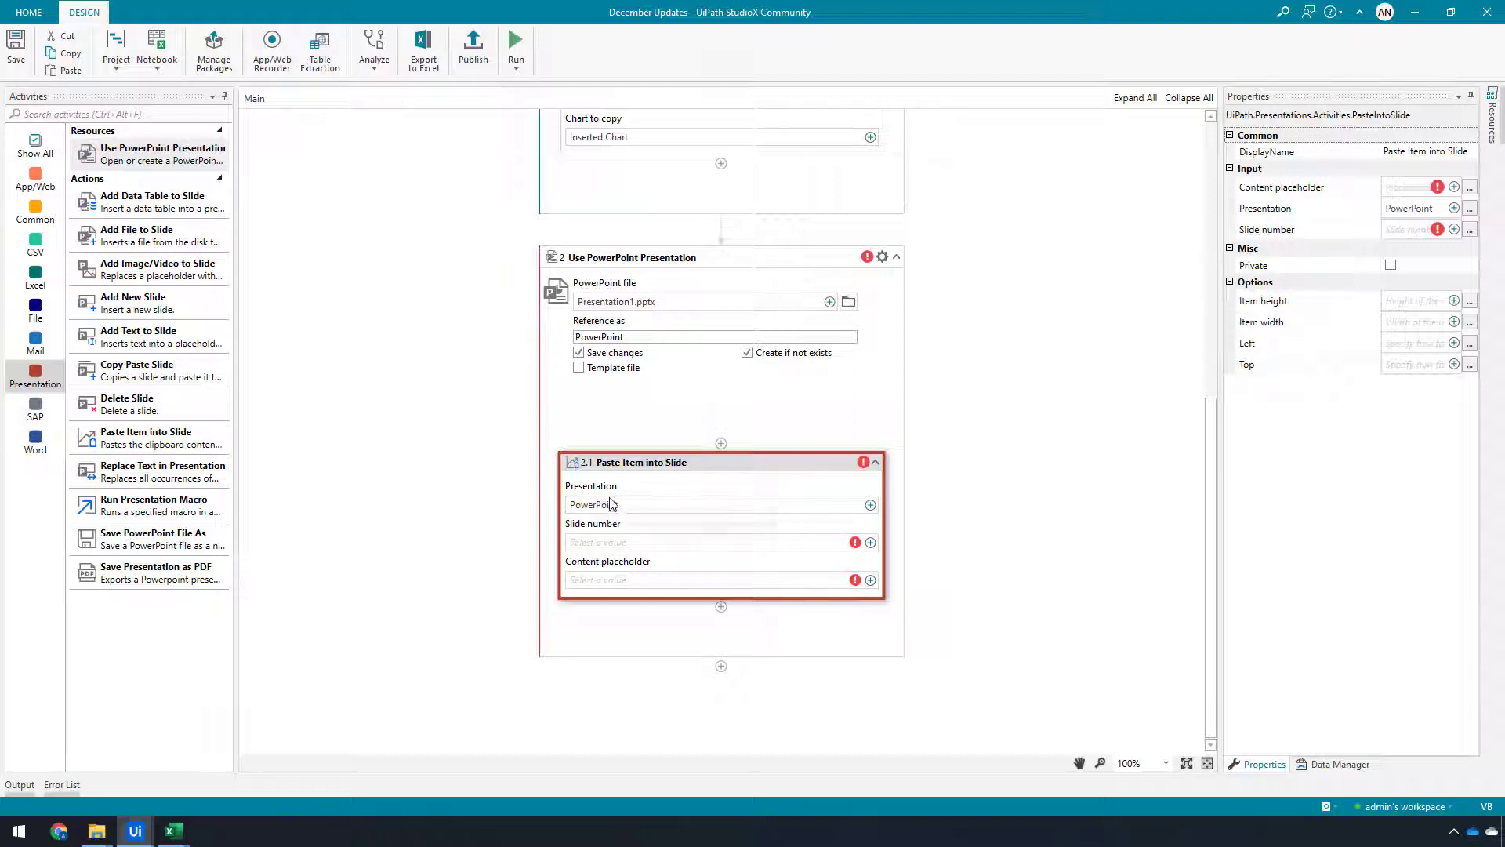
left_click(870, 542)
mouse_move(1018, 546)
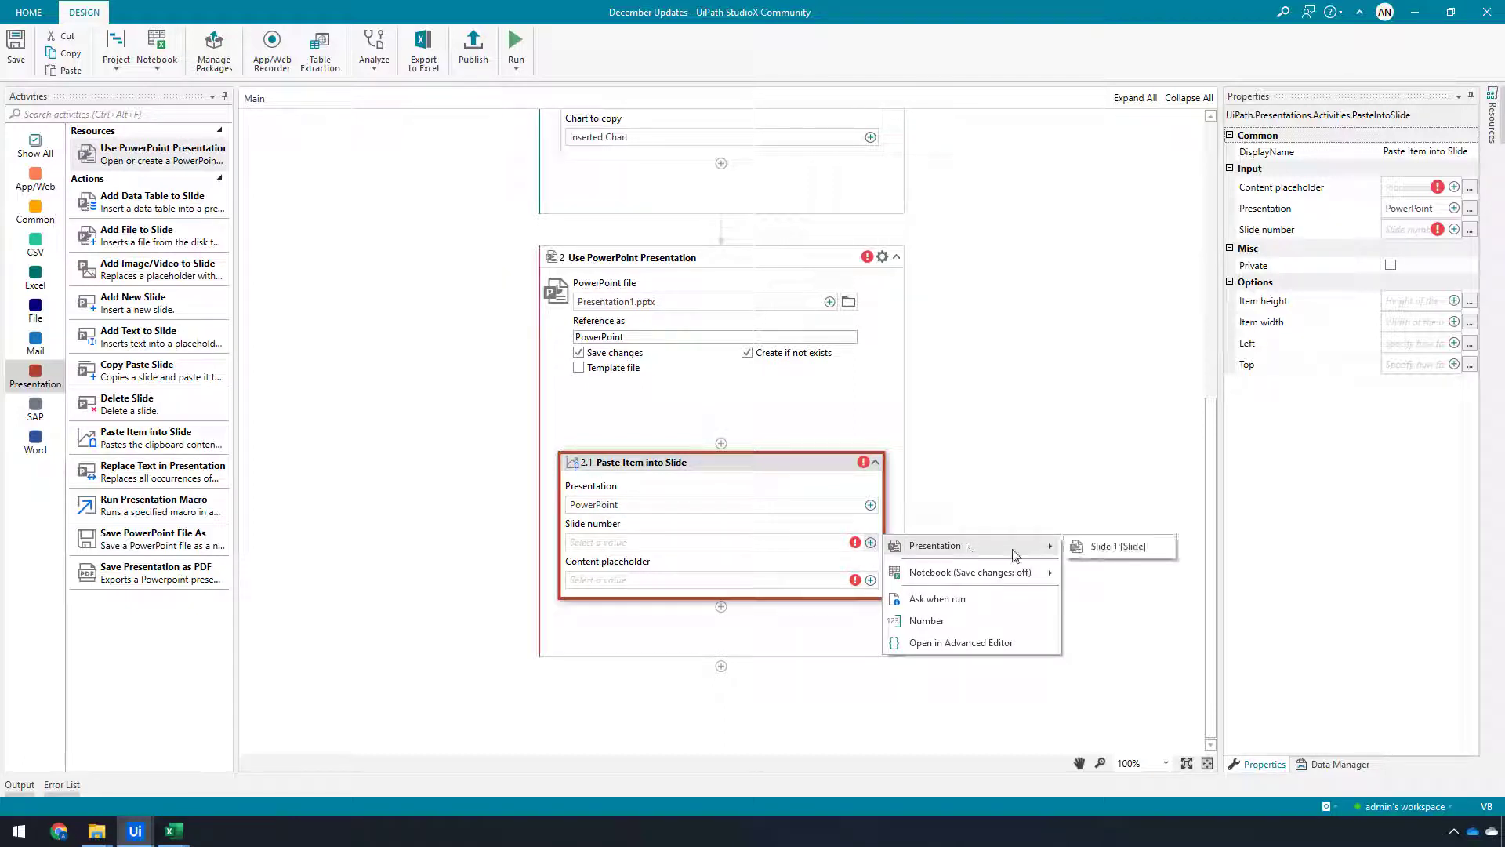
left_click(1102, 551)
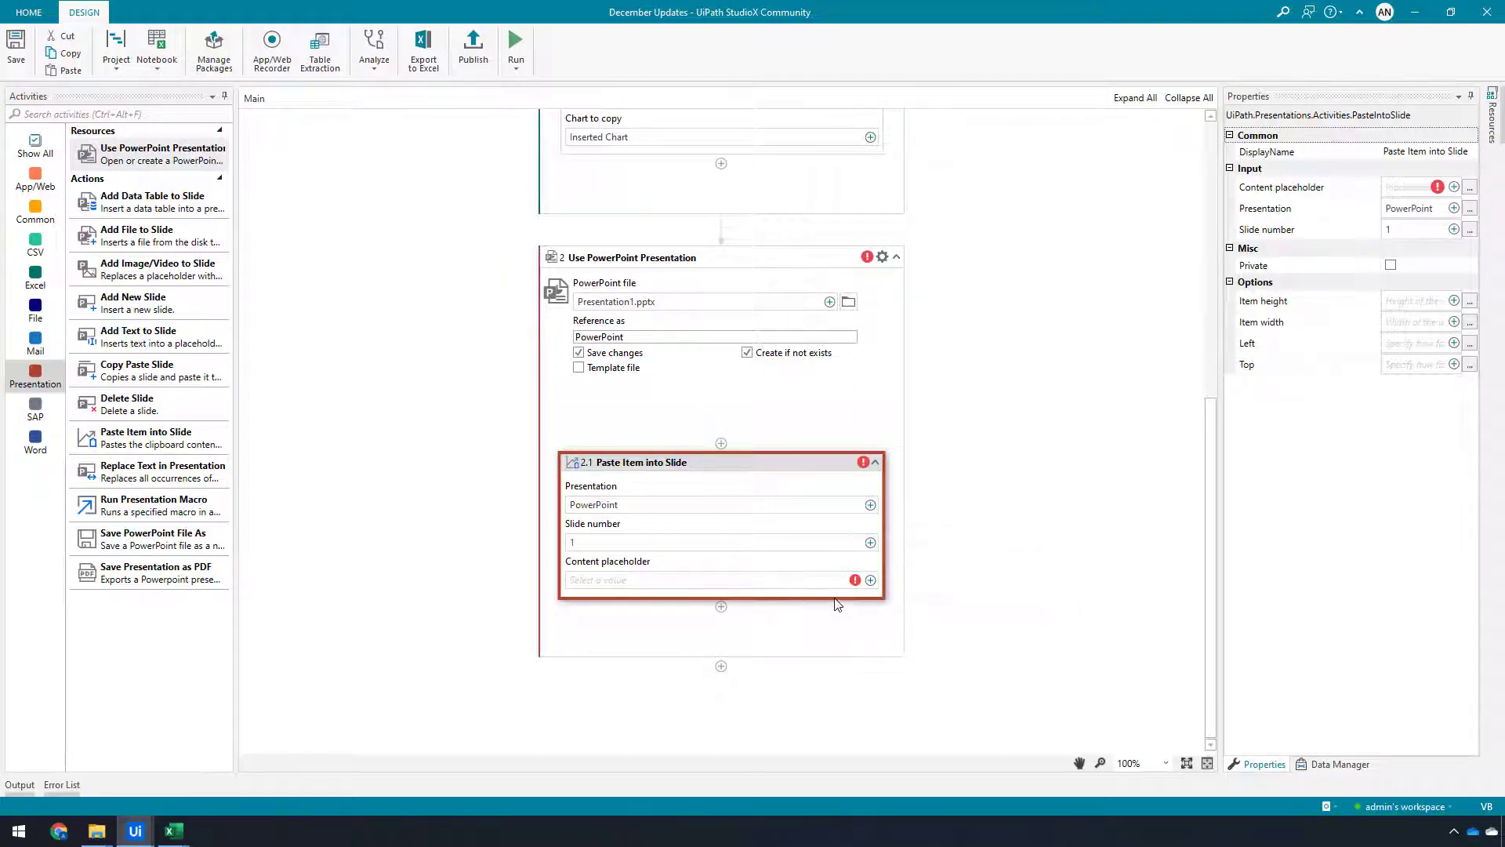
left_click(871, 580)
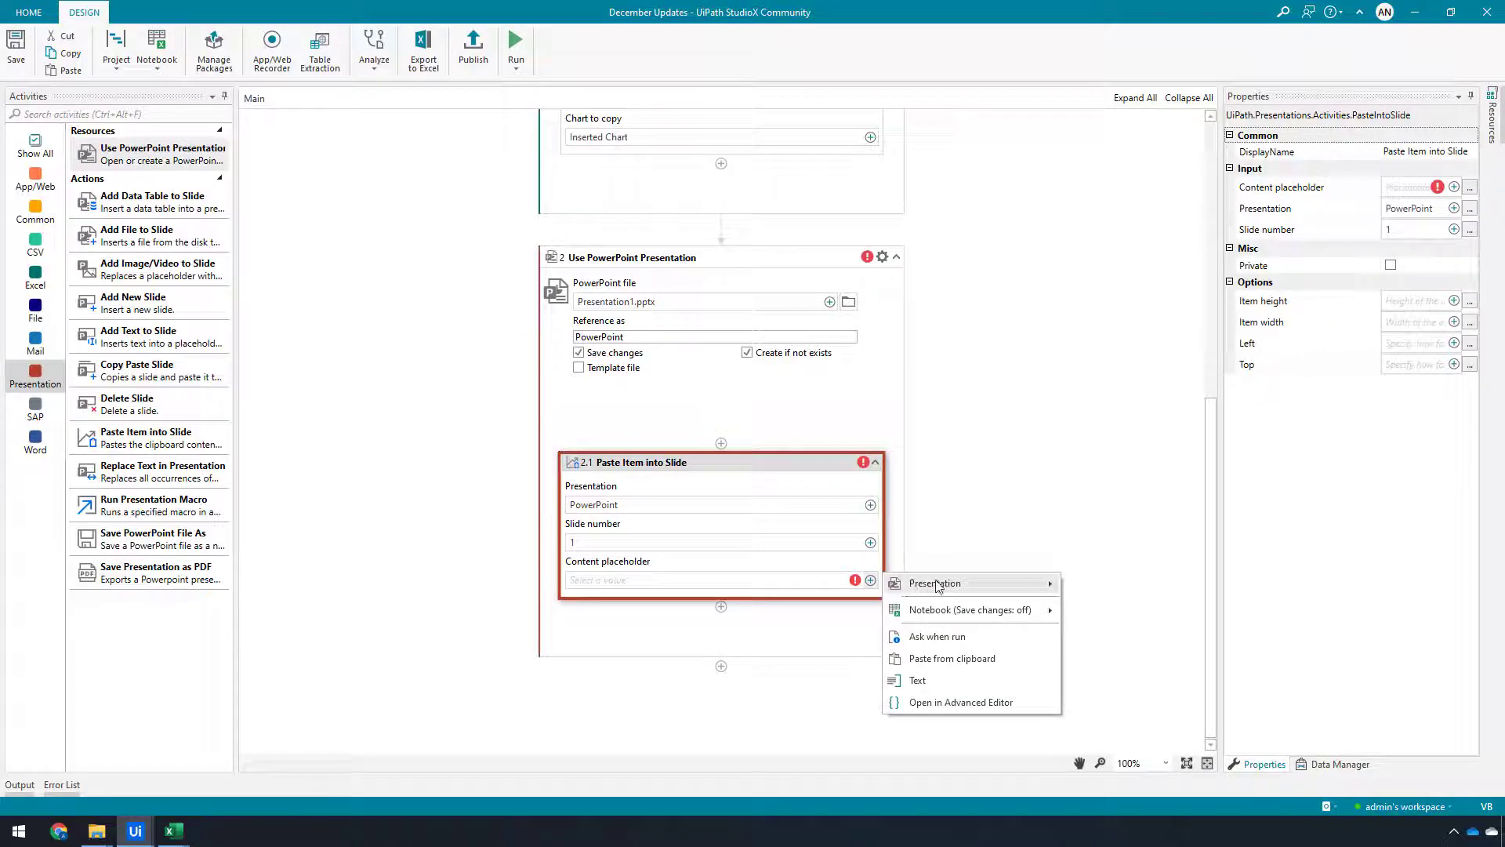
mouse_move(1019, 584)
mouse_move(1148, 586)
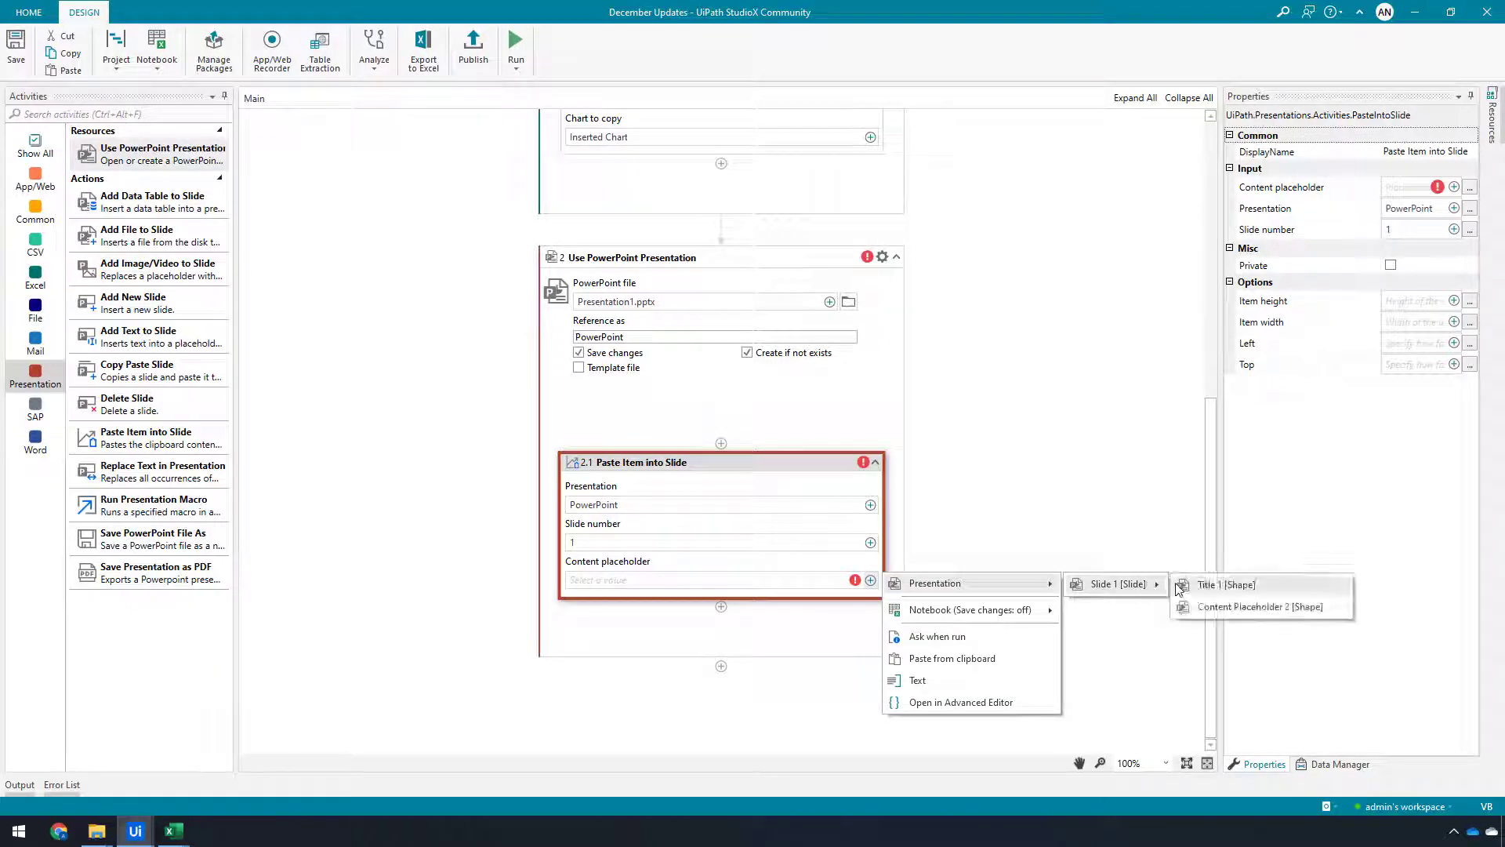
left_click(1220, 610)
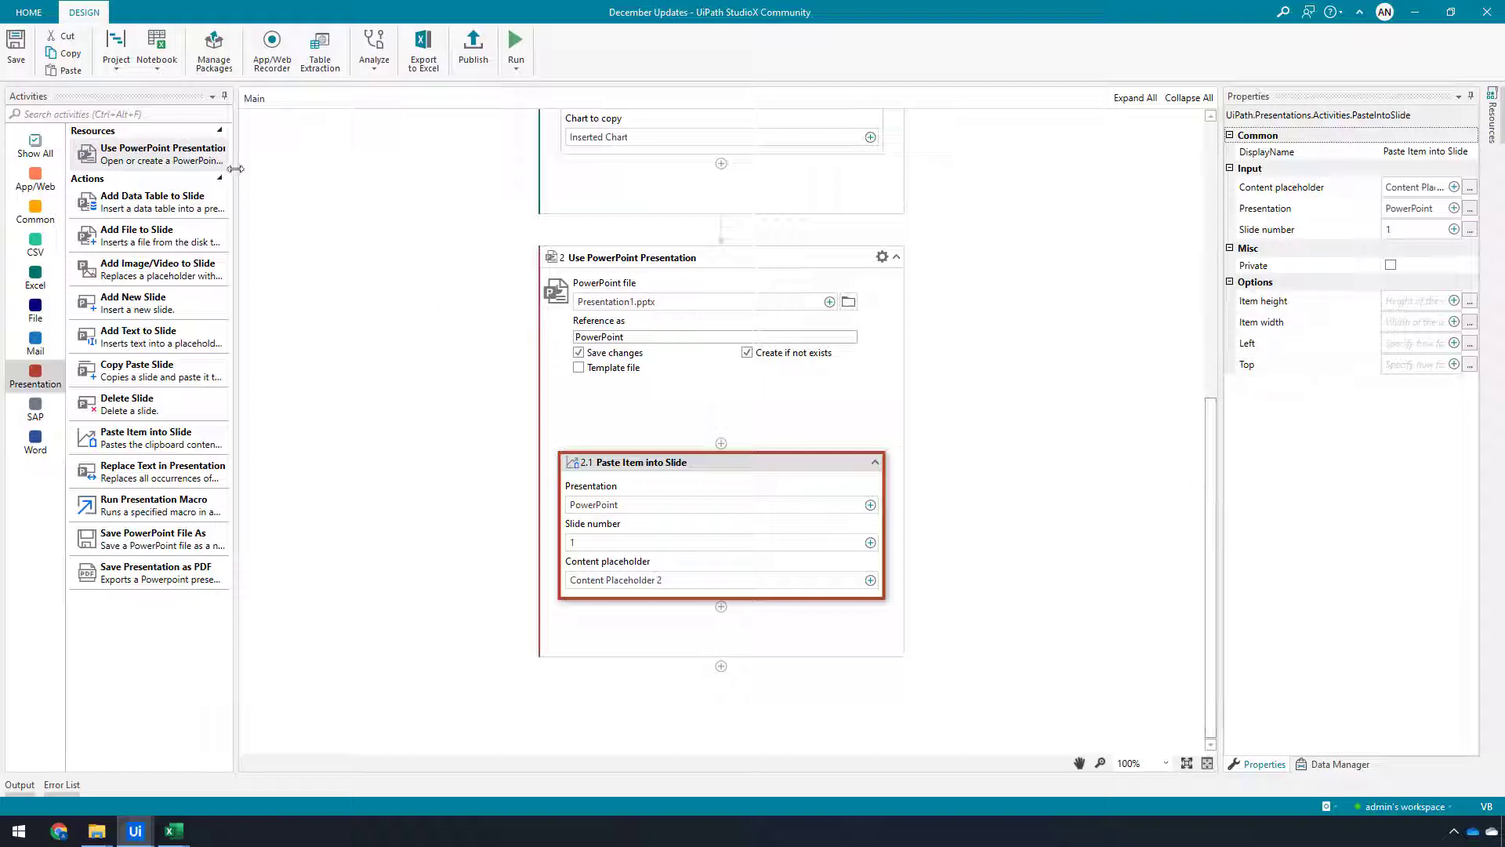
Add a Use Word File activity at the end of the workflow and set its file to Document1.docx
left_click(53, 441)
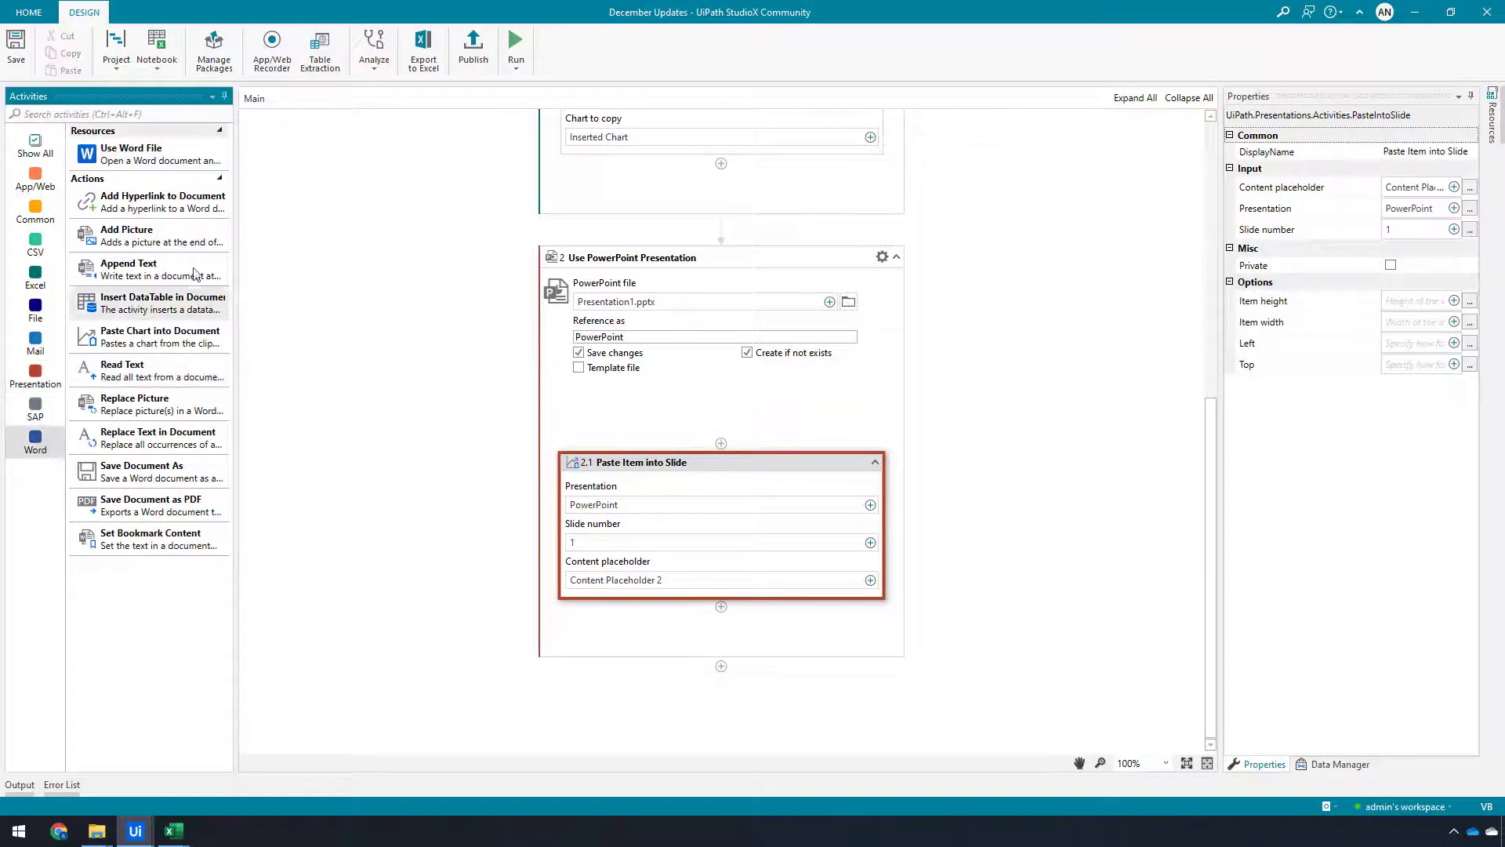
left_click_drag(159, 160, 722, 687)
left_click(870, 546)
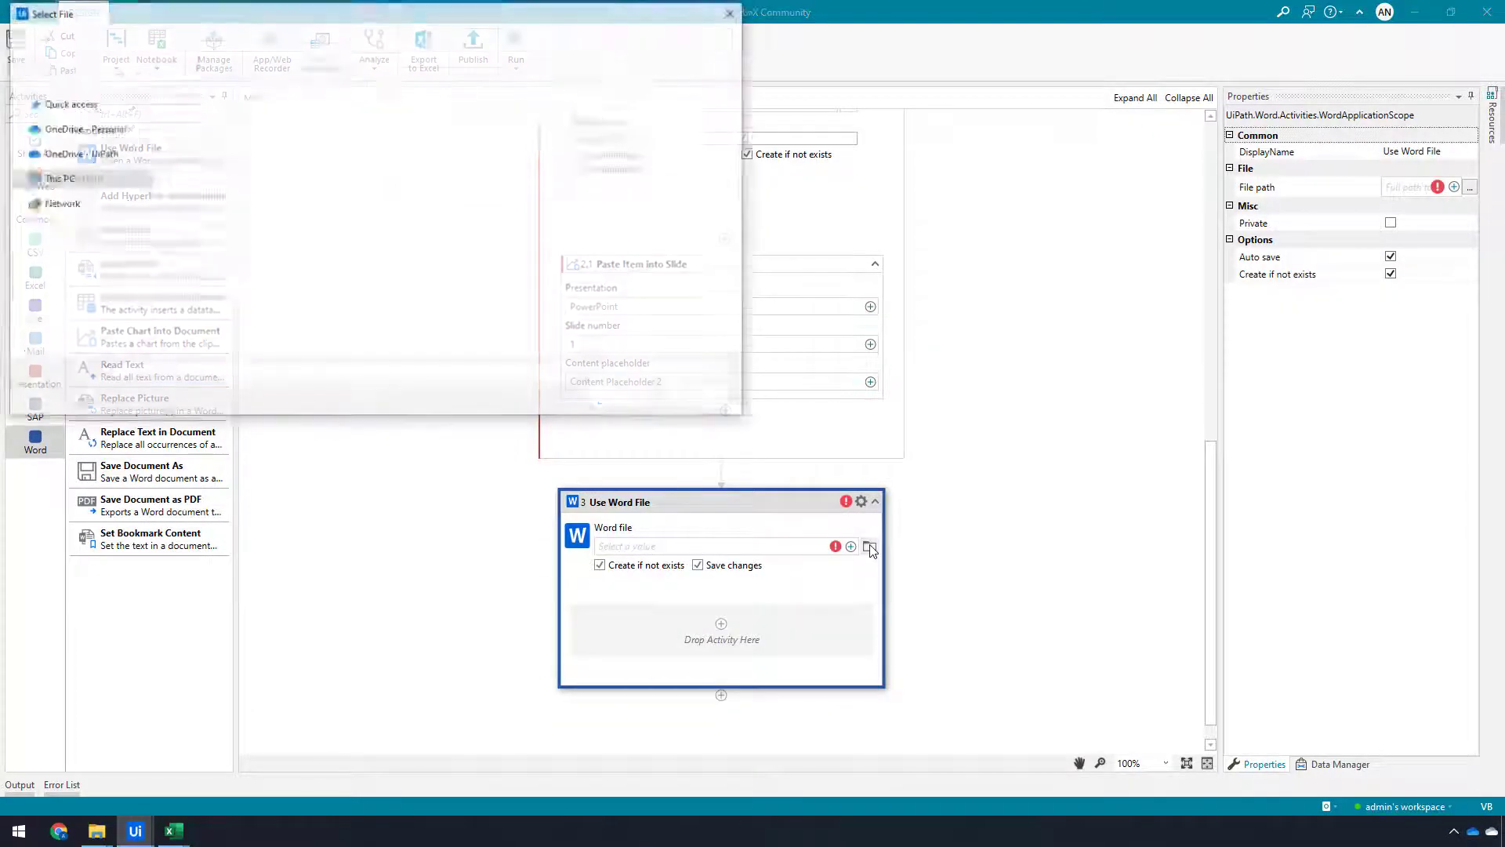
left_click(206, 164)
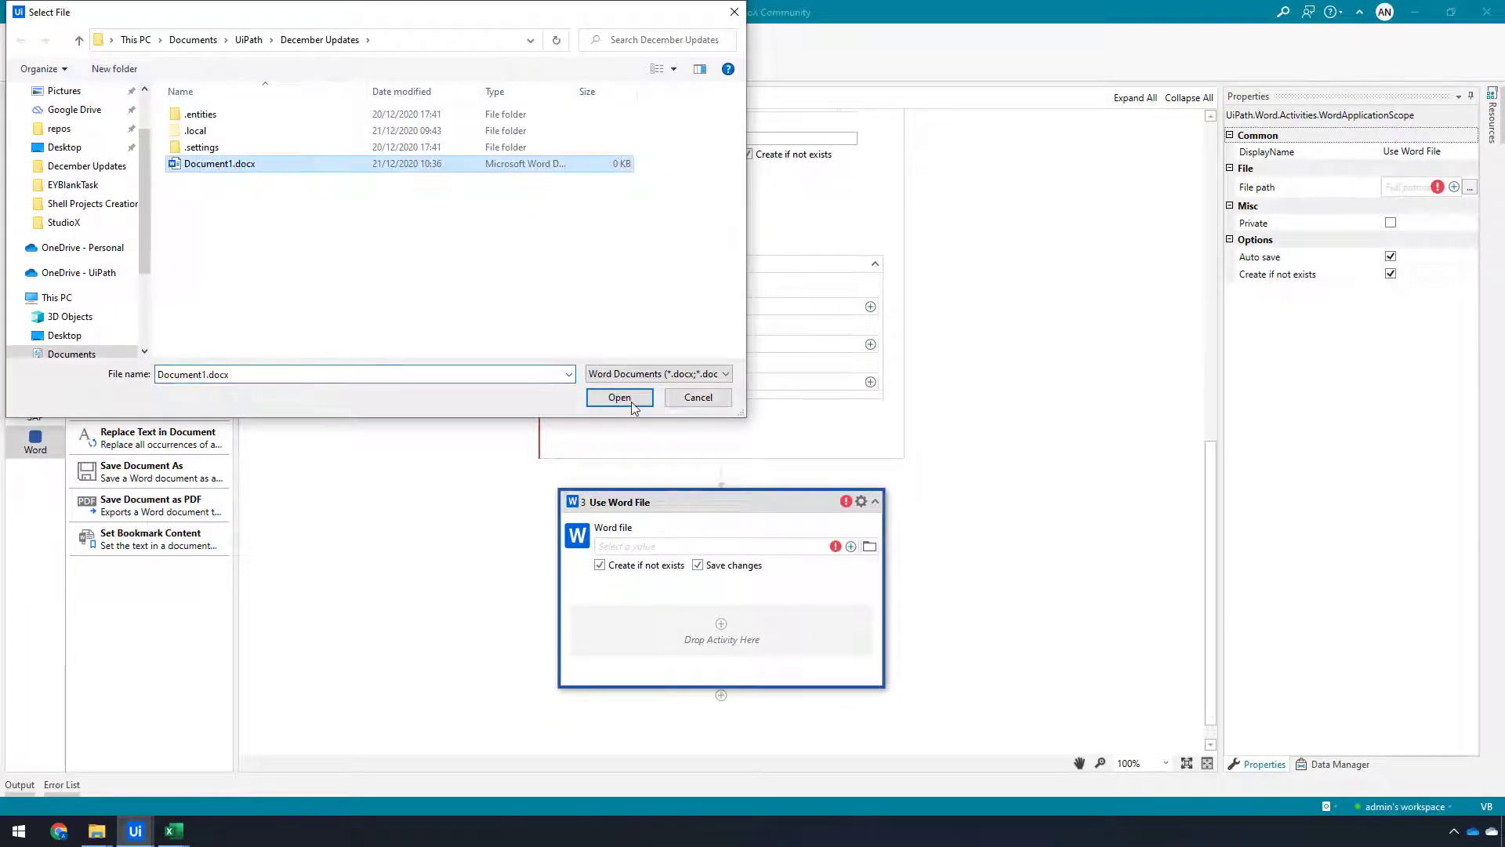
left_click(631, 404)
Add a Paste Chart into Document activity inside the Word file scope and set its paste option to Embed workbook
left_click(720, 627)
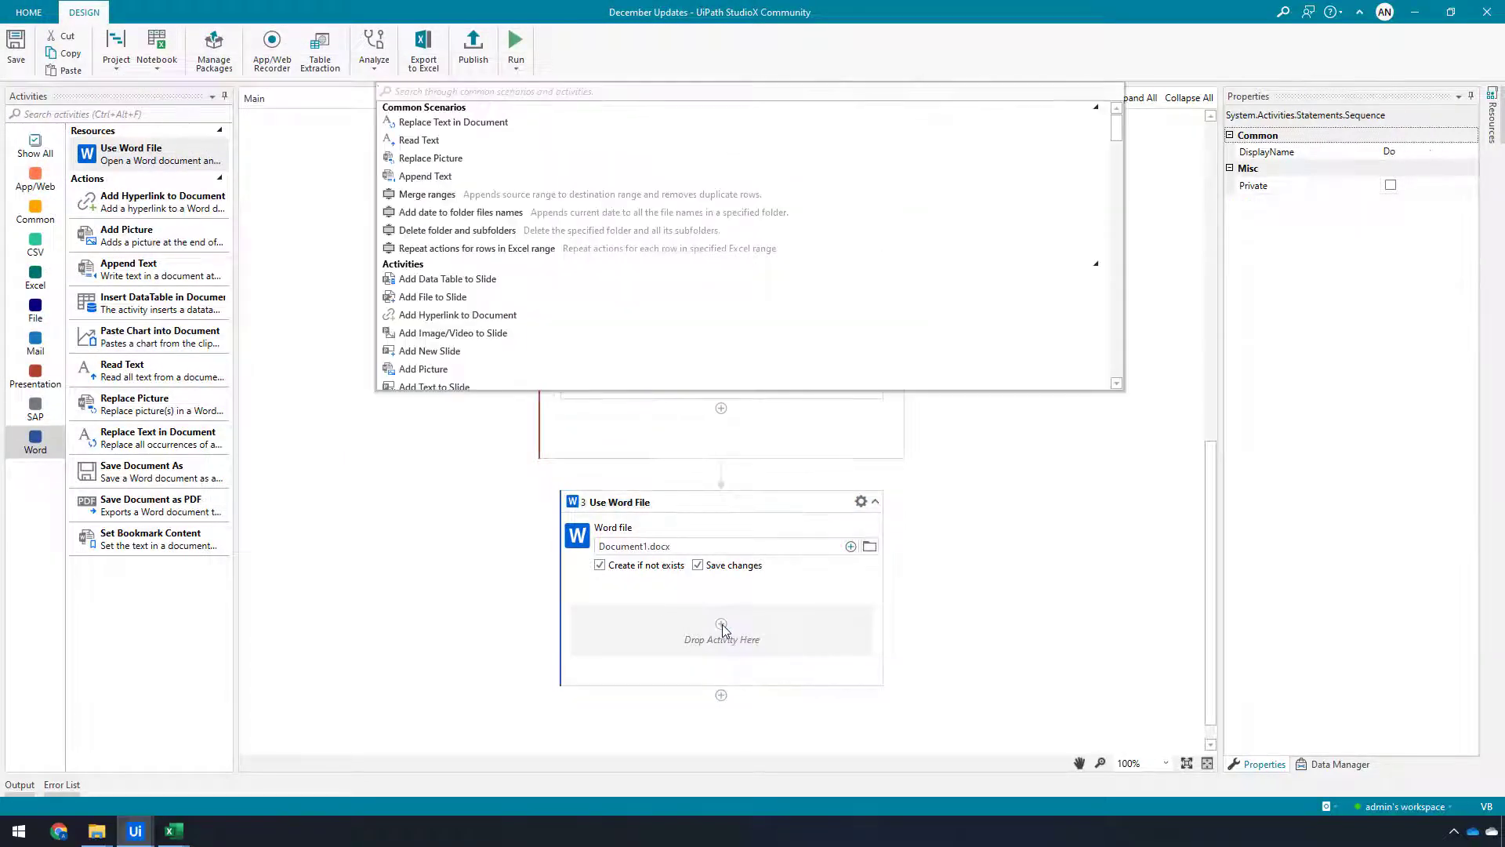
type("paste")
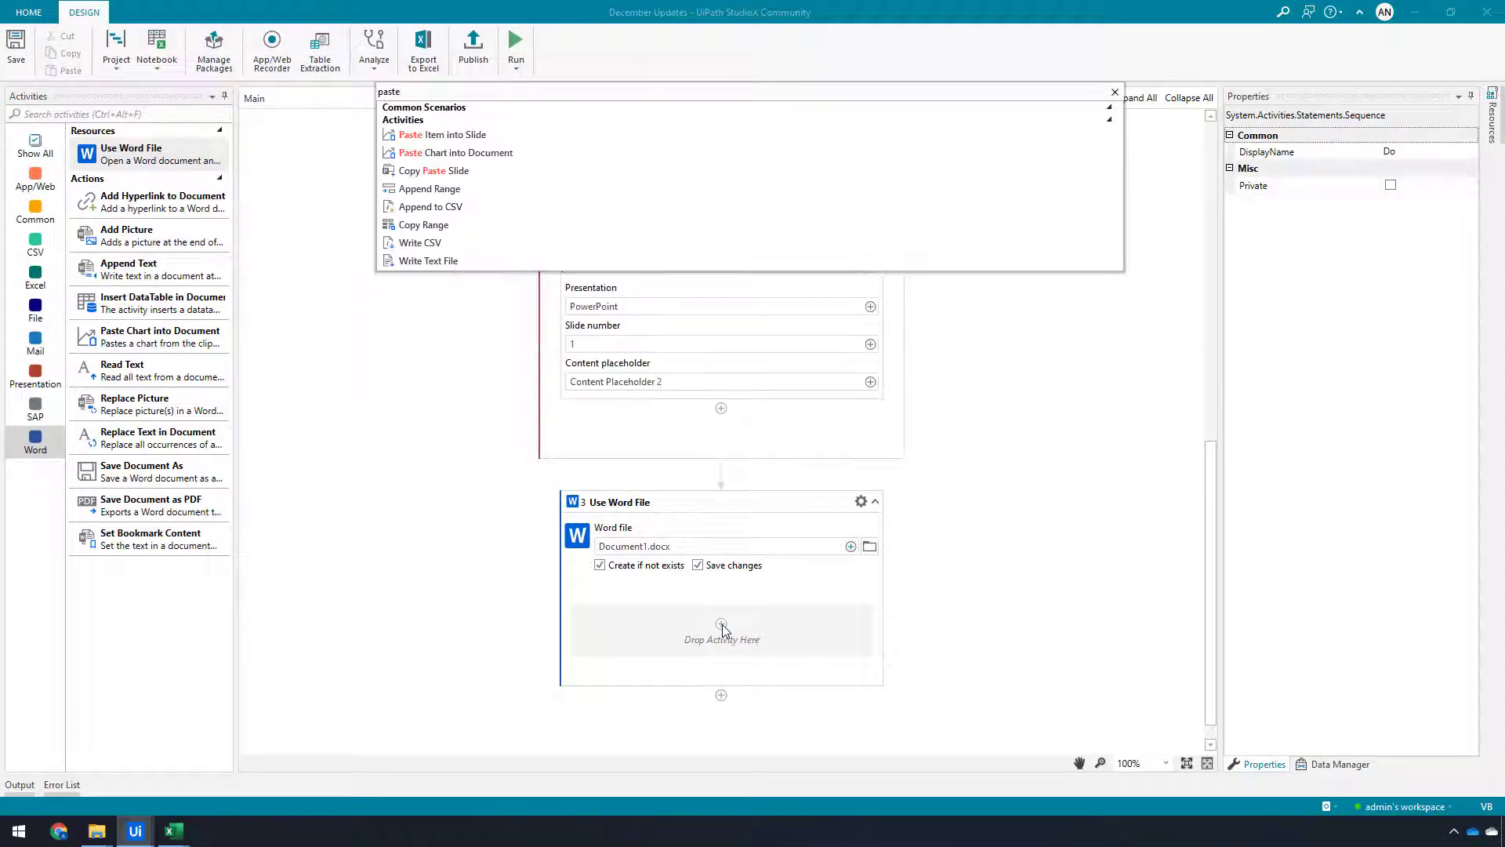
key("Down")
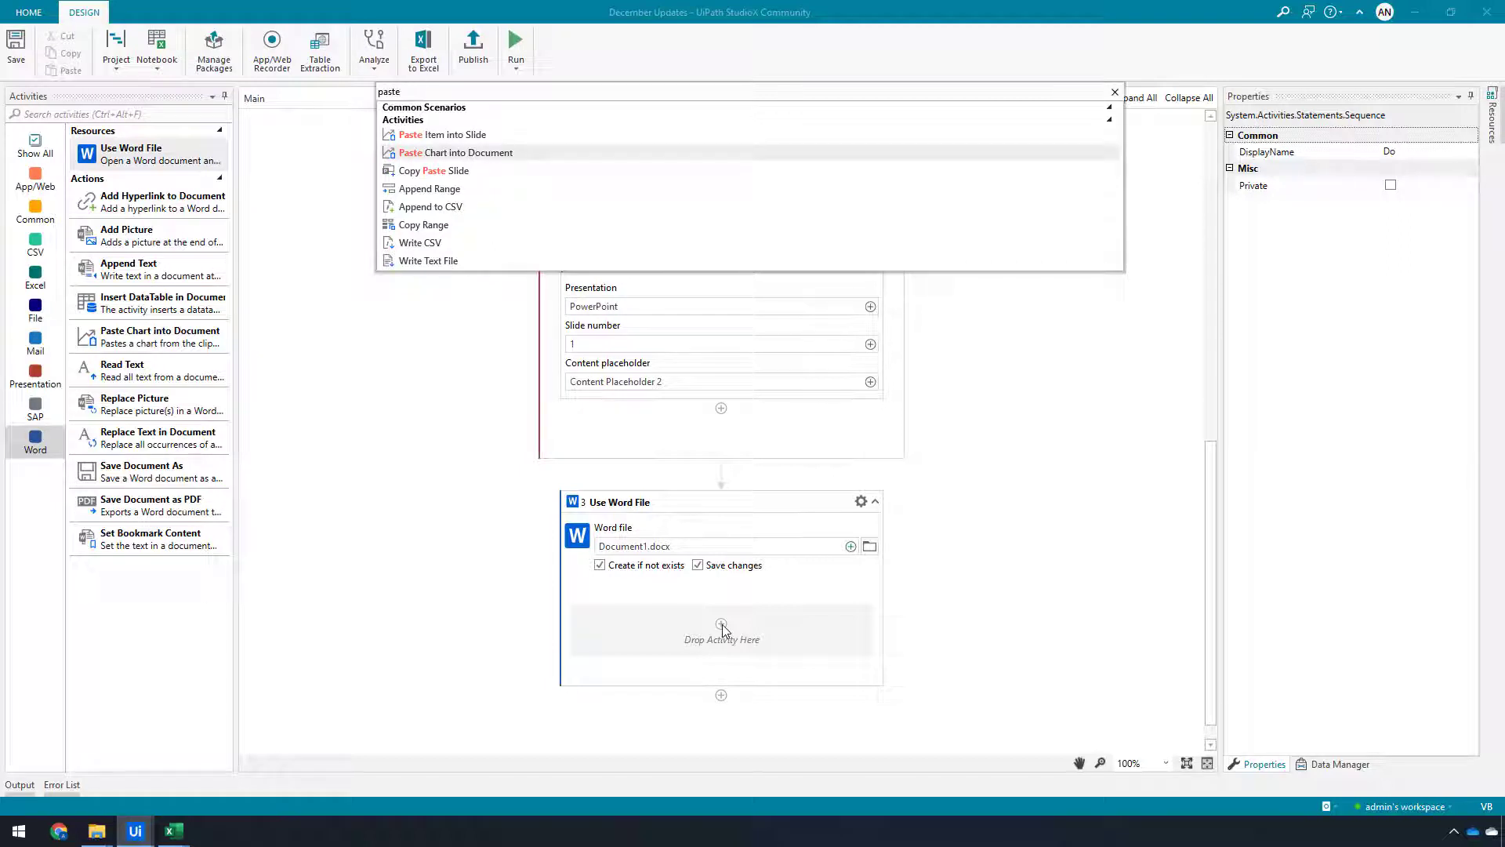
key("Return")
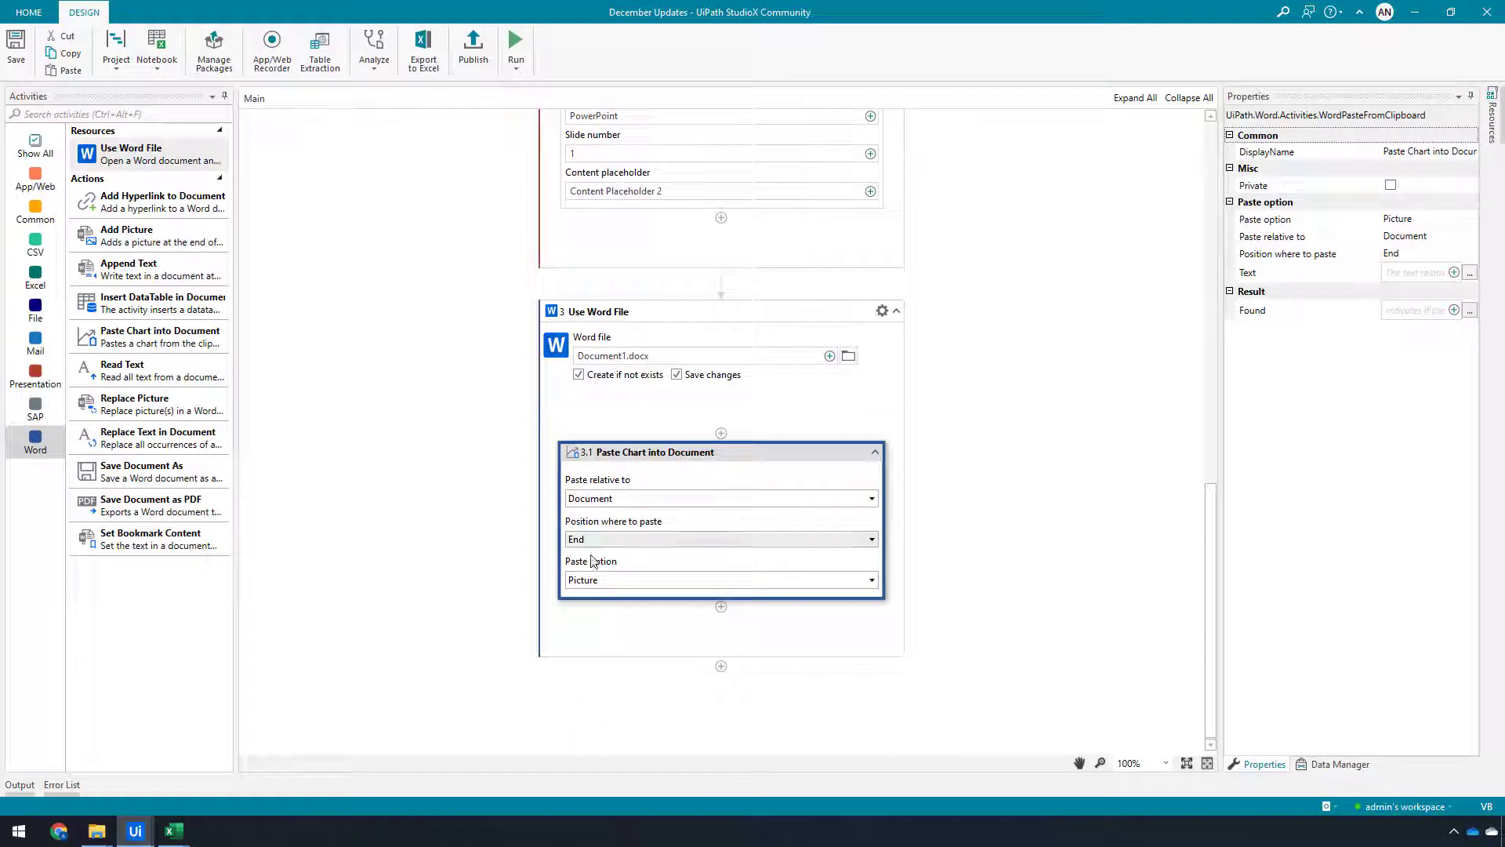
left_click(624, 582)
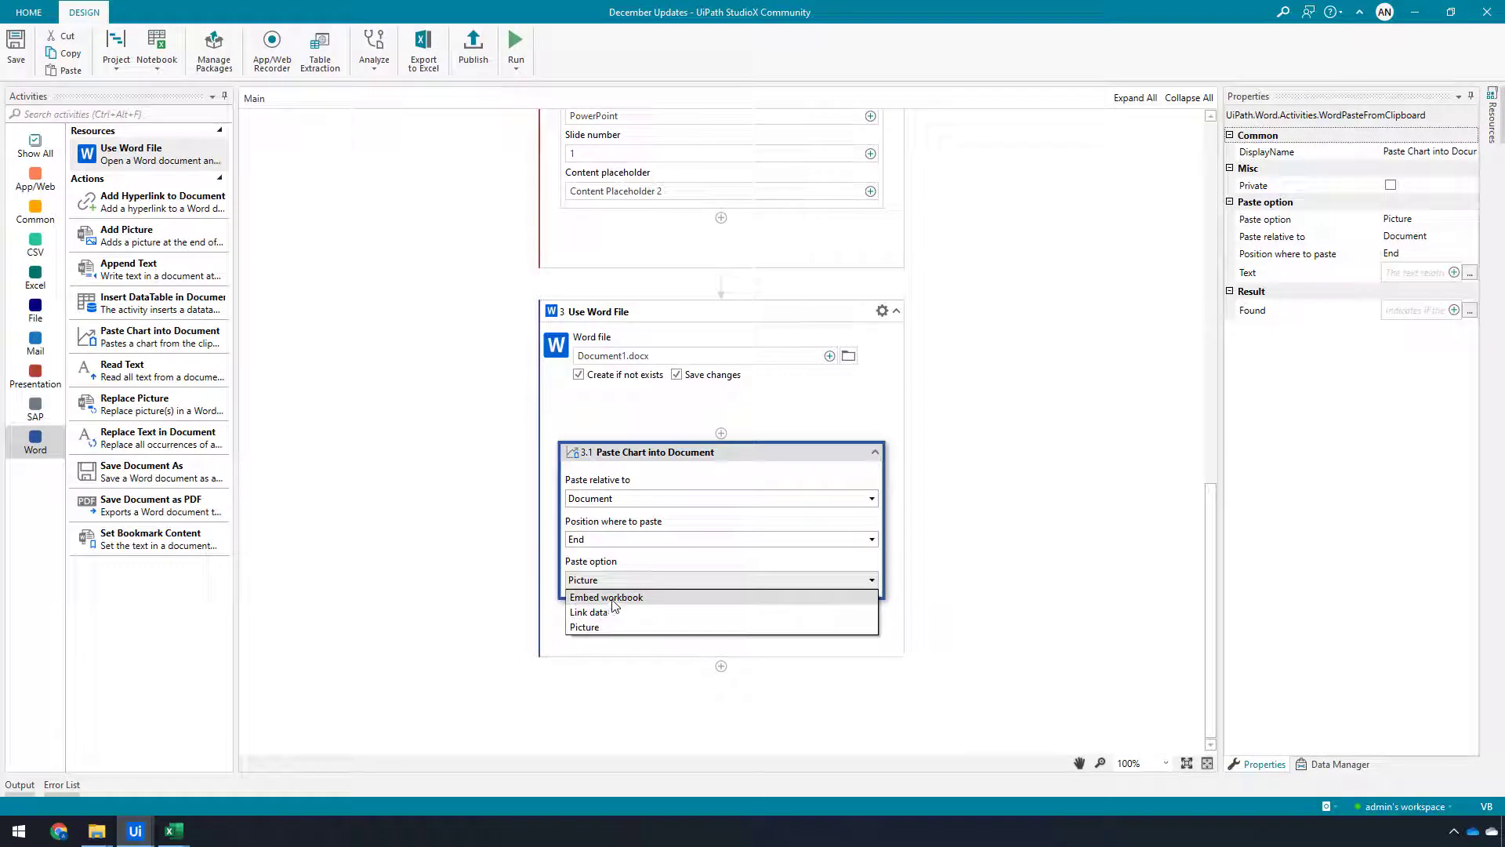
left_click(614, 600)
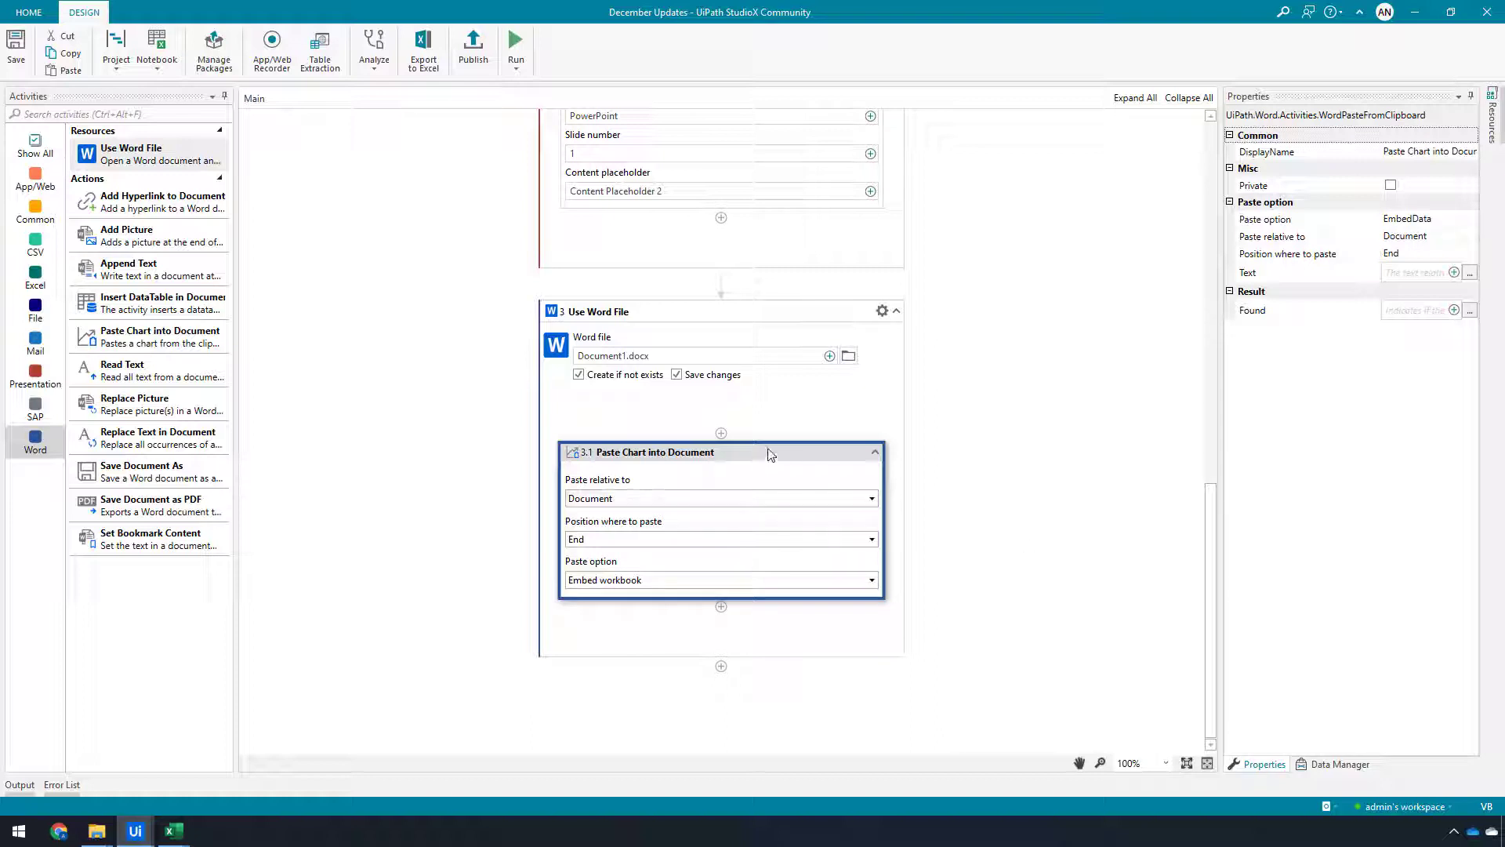
Run the workflow and open the generated presentation and Word document to check the pasted pie chart
left_click(517, 43)
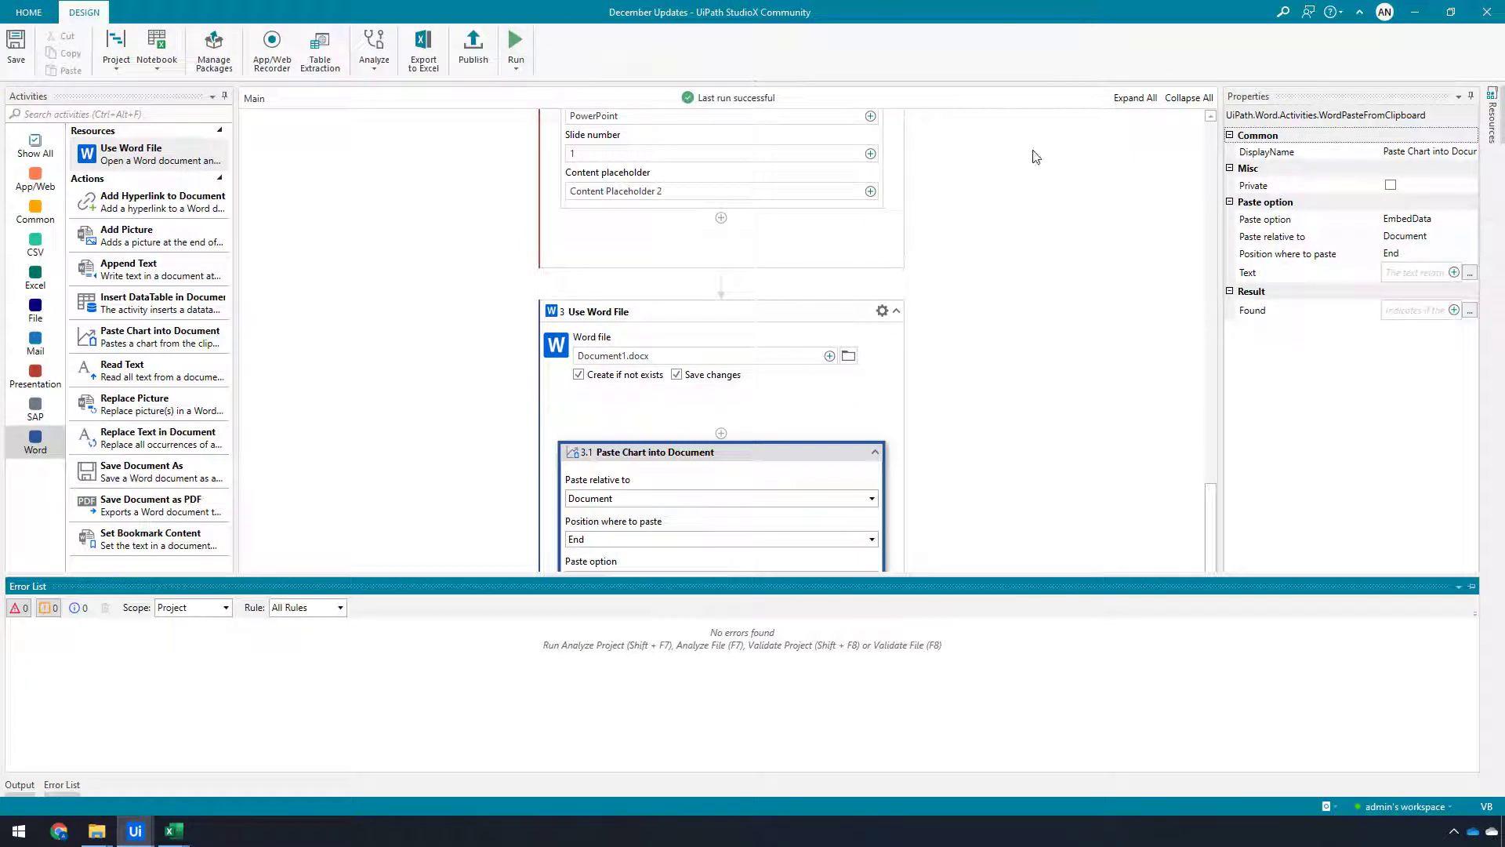
left_click(1335, 763)
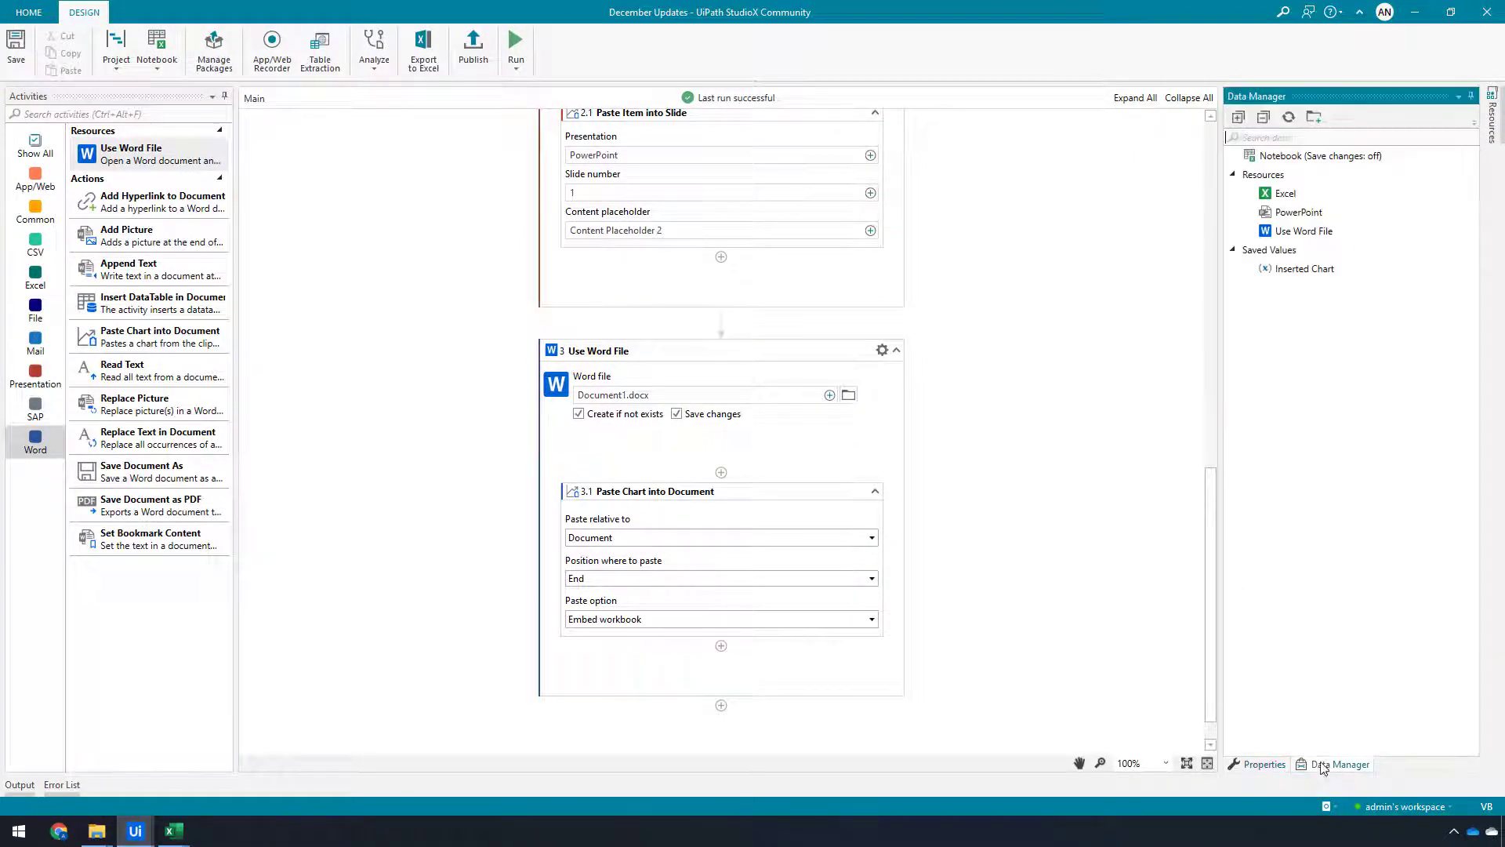
right_click(1301, 212)
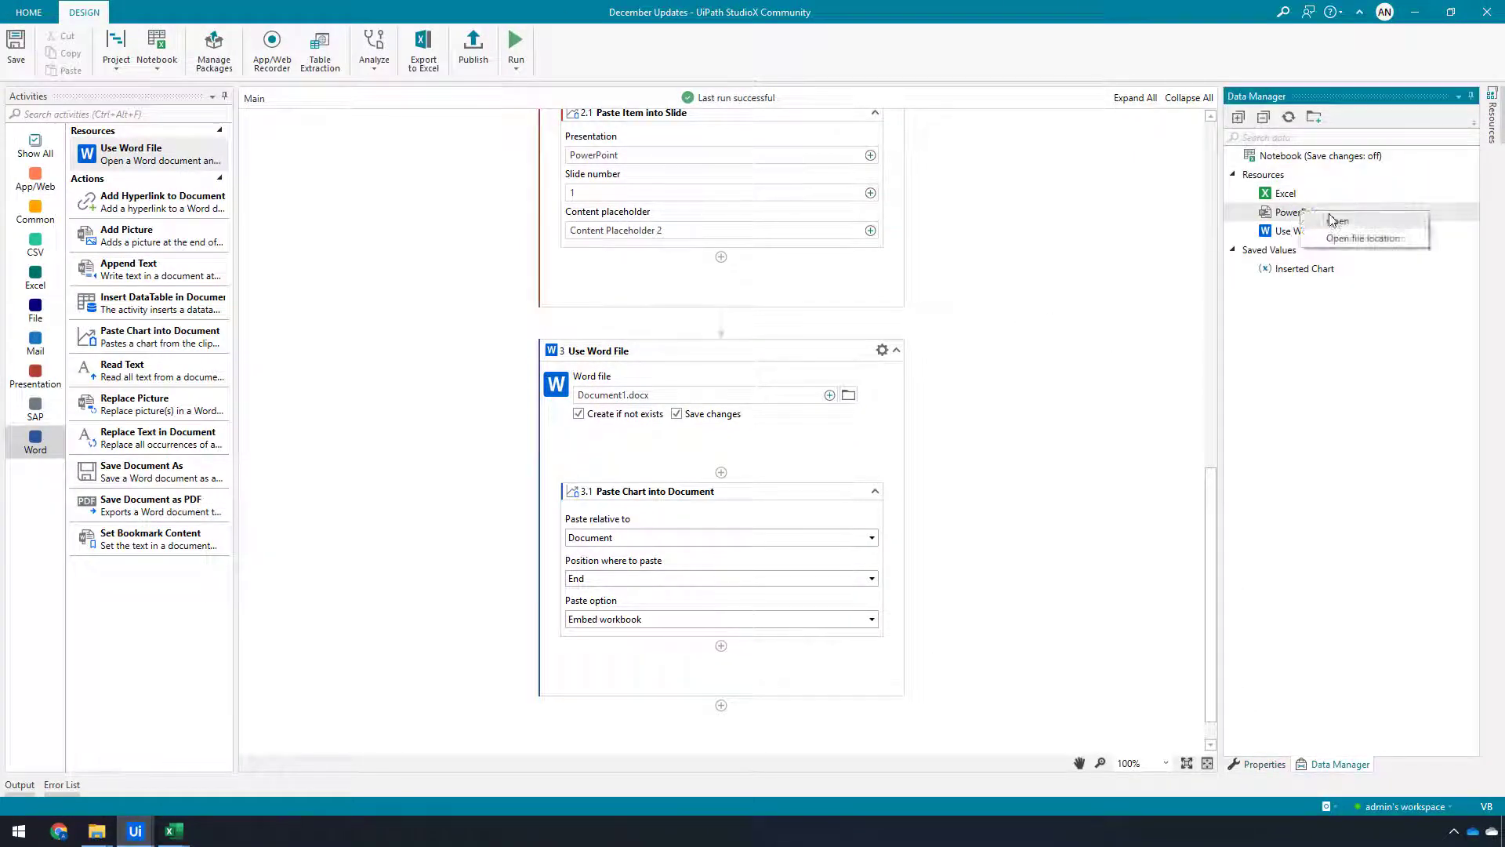
left_click(1337, 221)
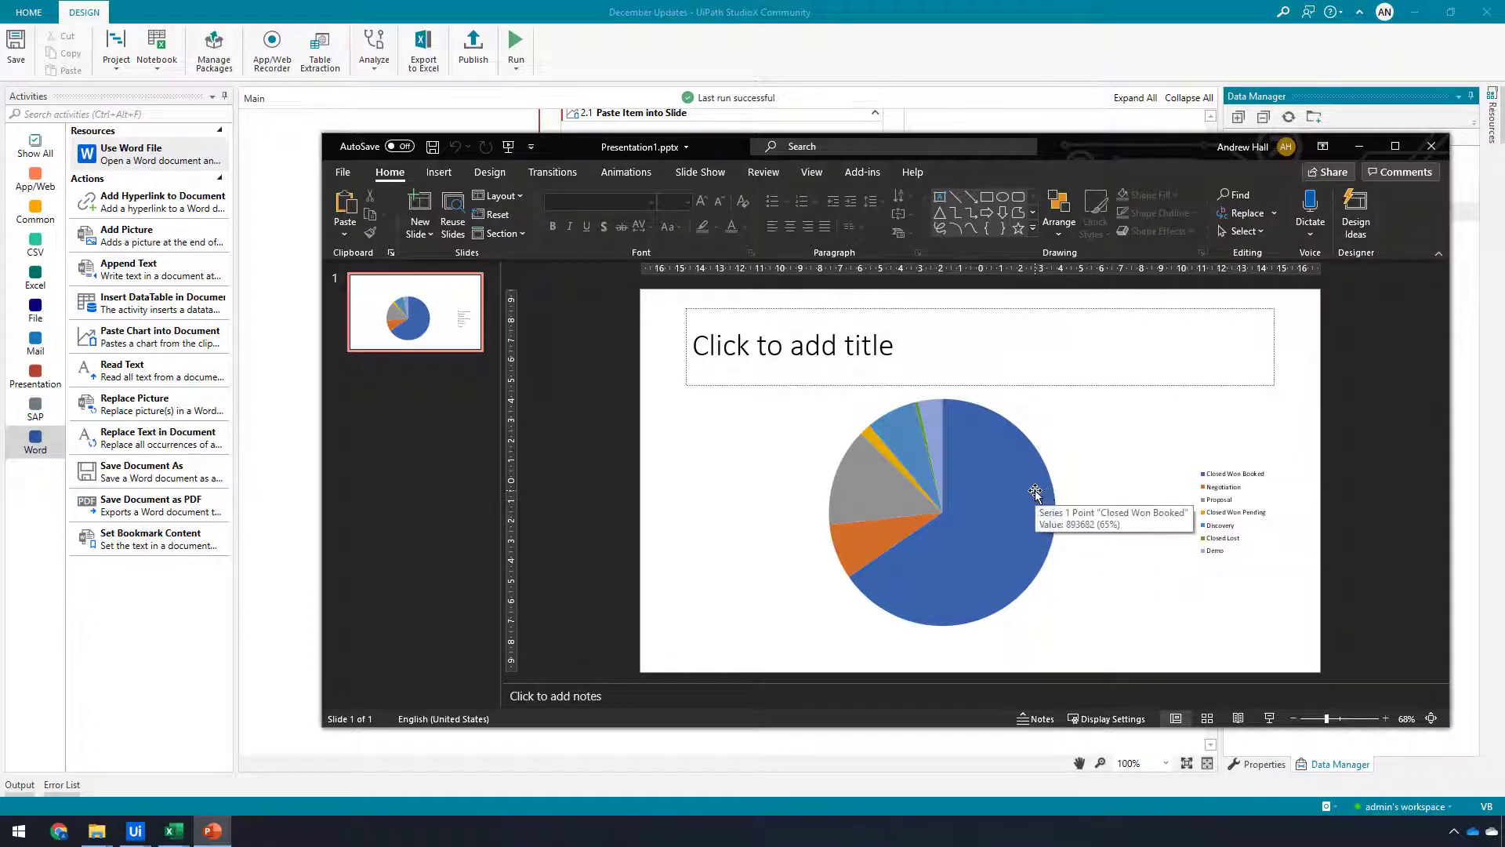
left_click(1432, 146)
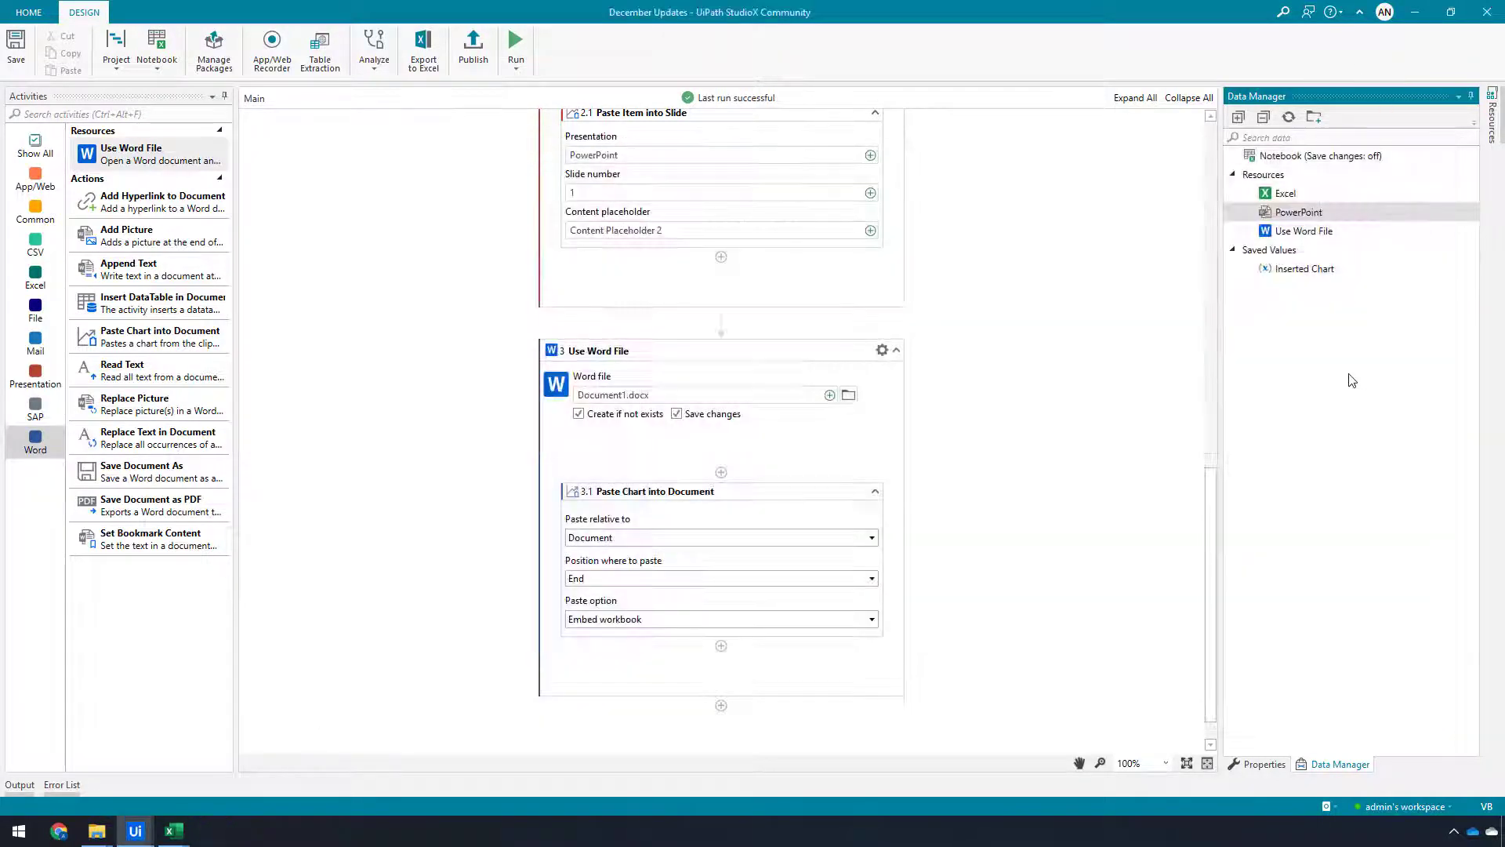
right_click(1295, 232)
left_click(1327, 243)
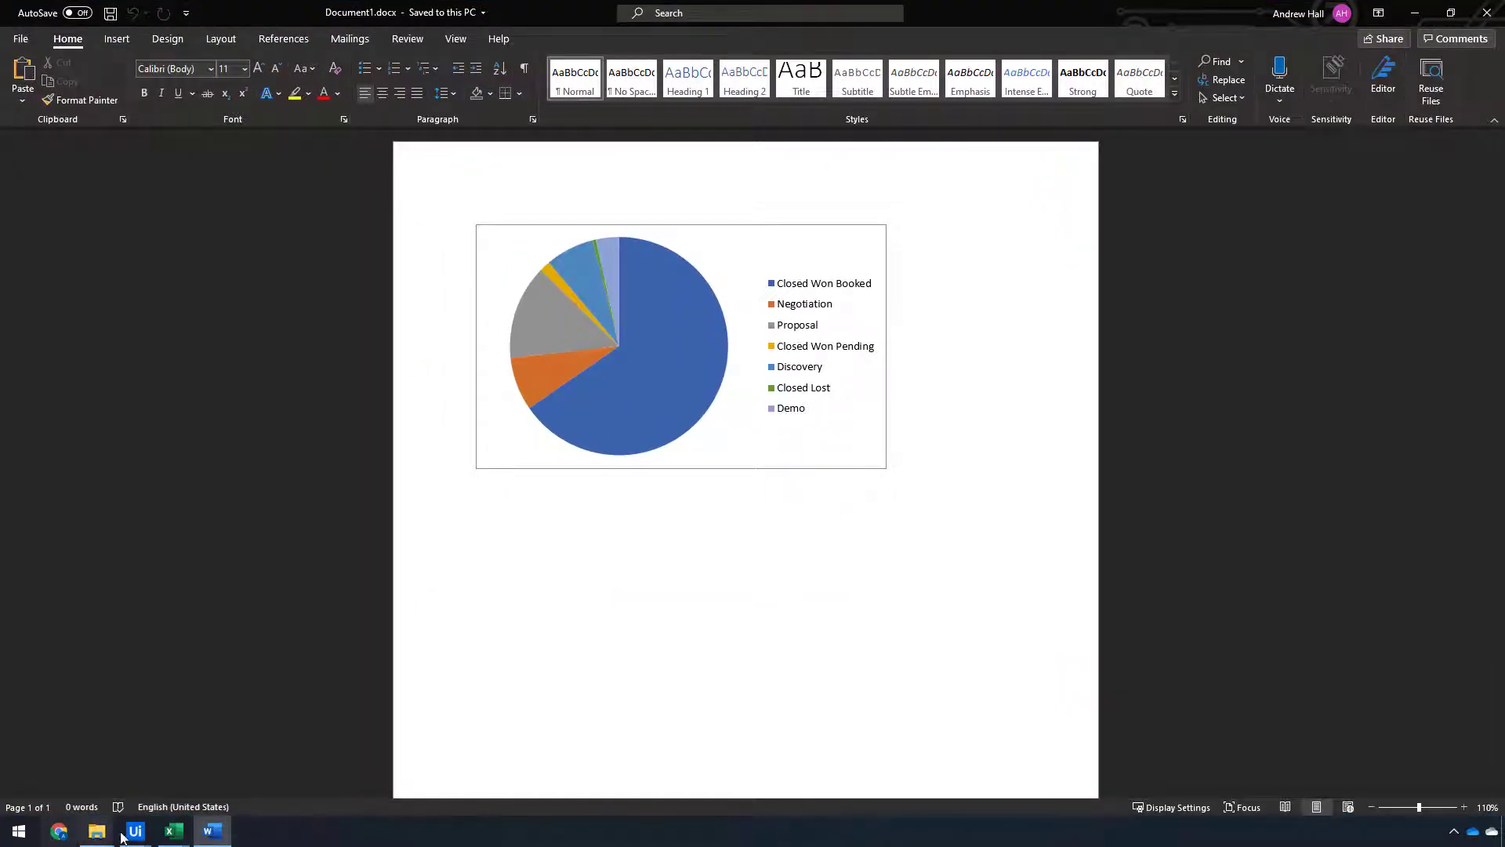
left_click(174, 832)
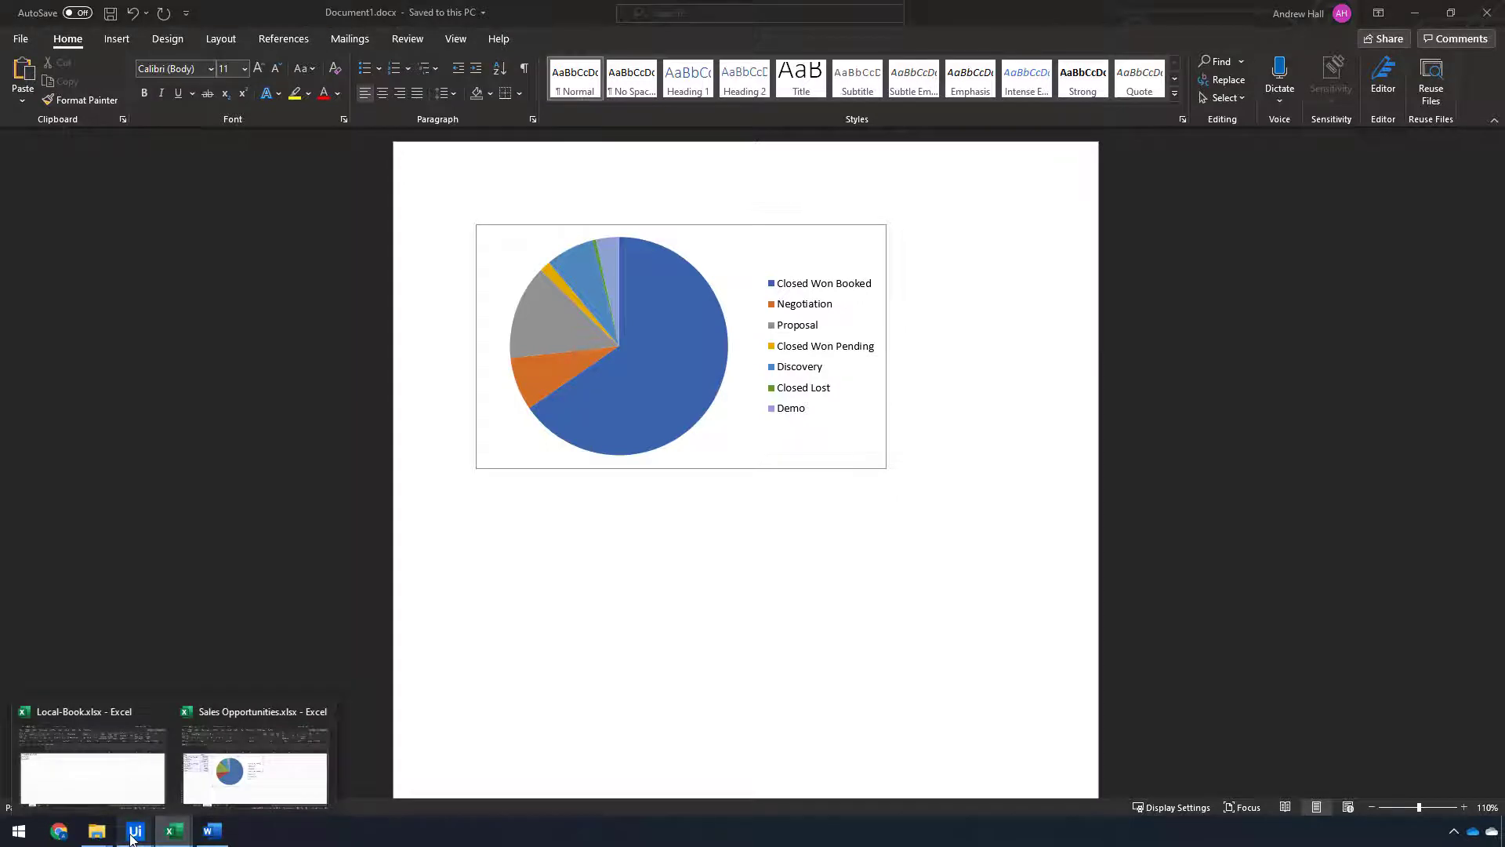
mouse_move(137, 835)
left_click(106, 744)
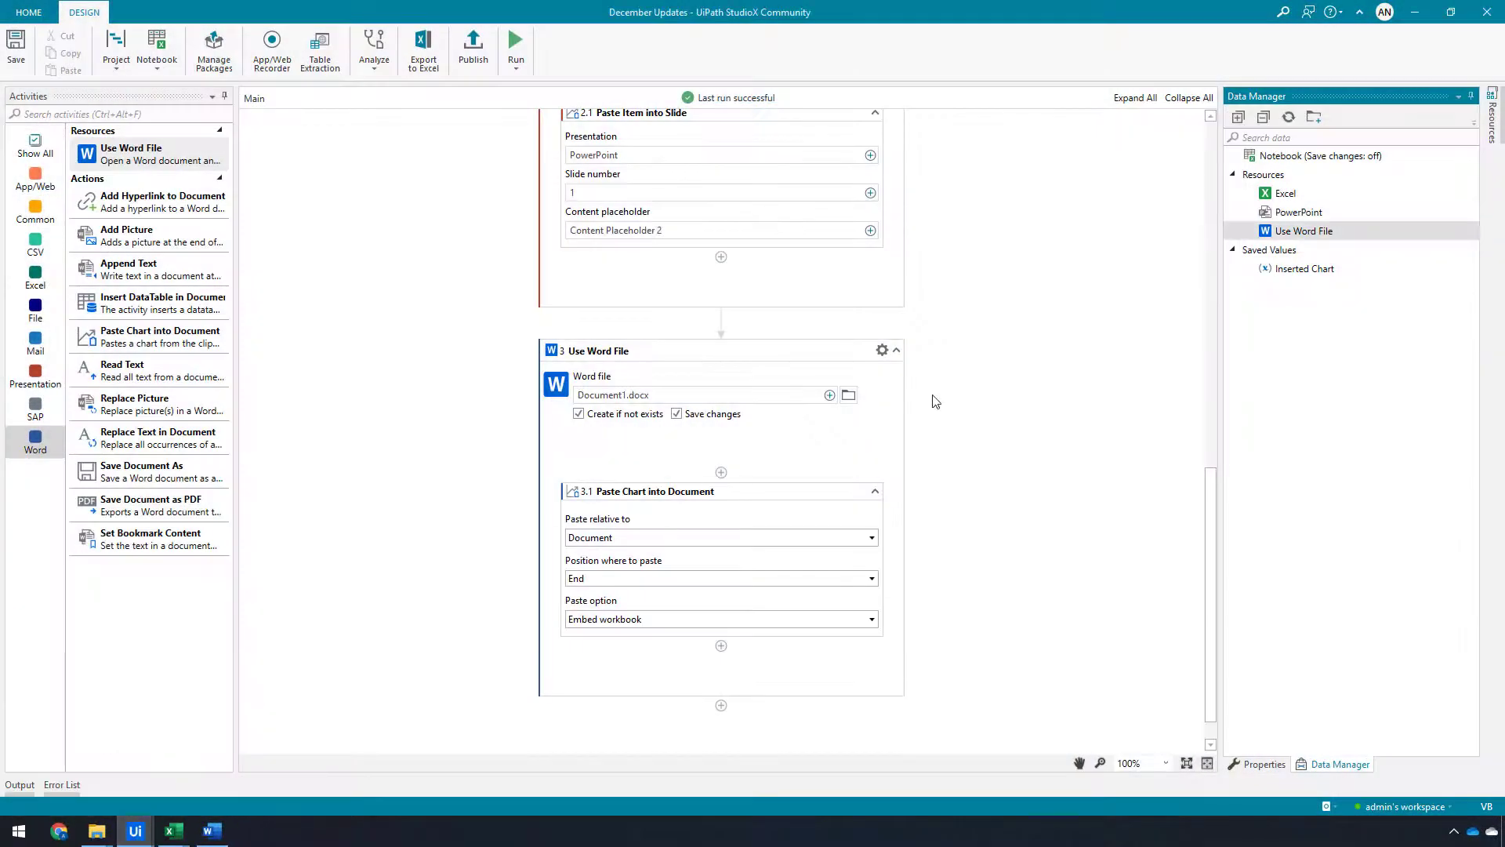
Delete all activities from the workflow
scroll(963, 394, "up", 15)
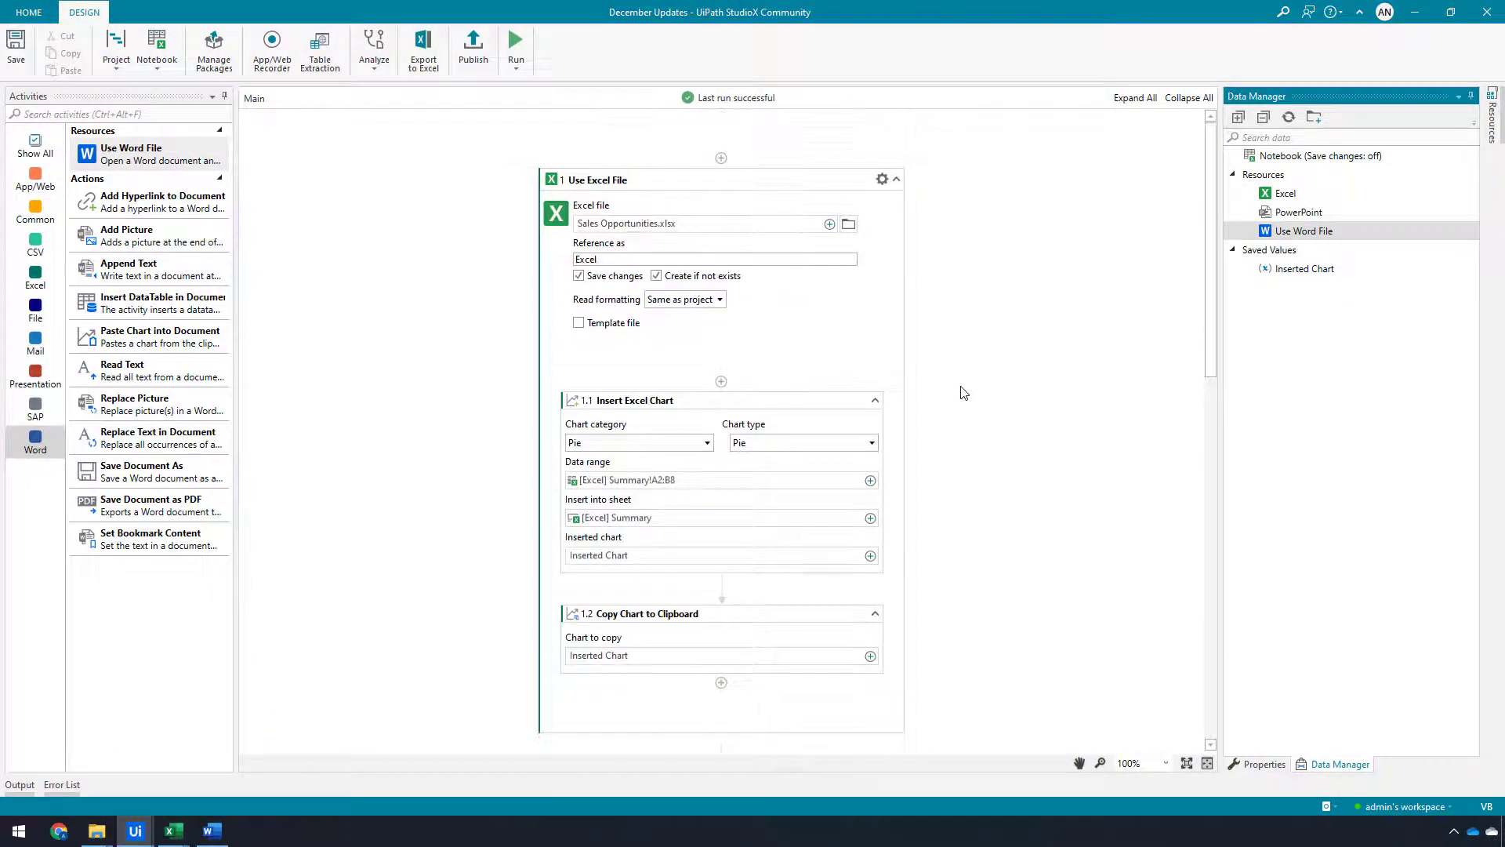
scroll(964, 393, "down", 15)
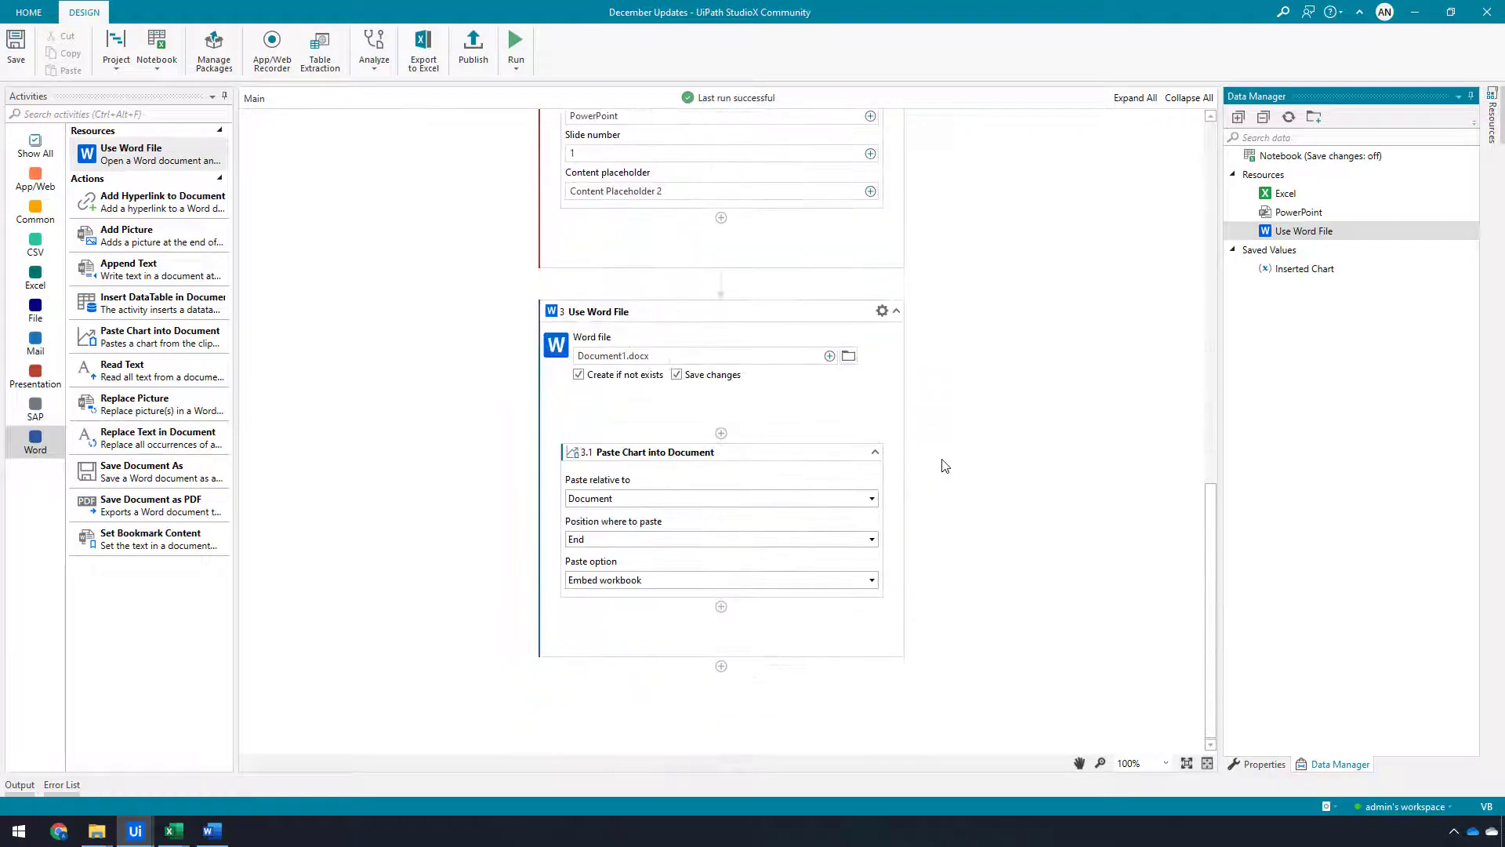
scroll(1047, 499, "up", 15)
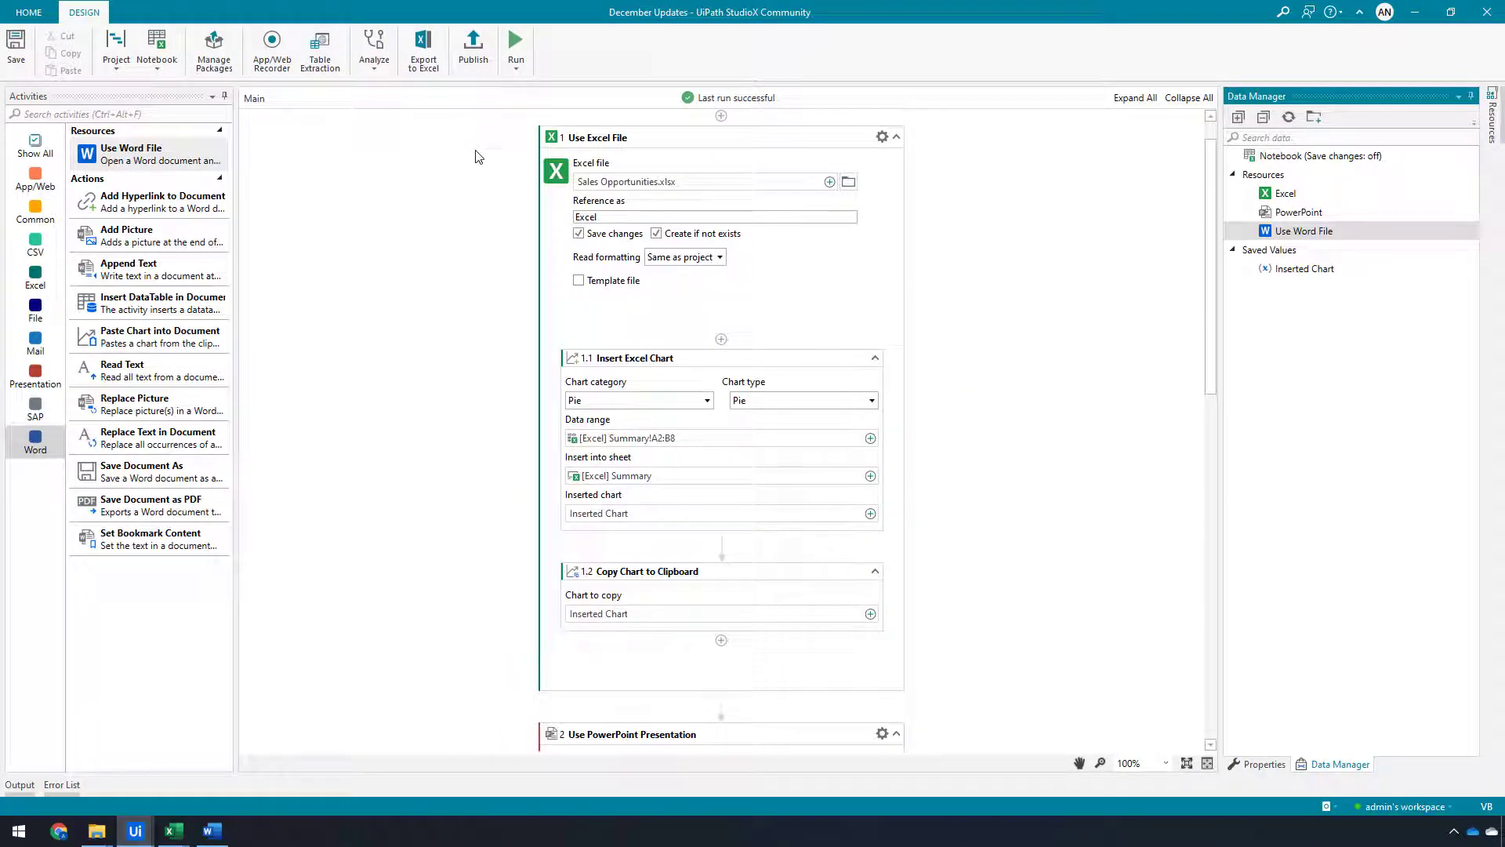
left_click(836, 153)
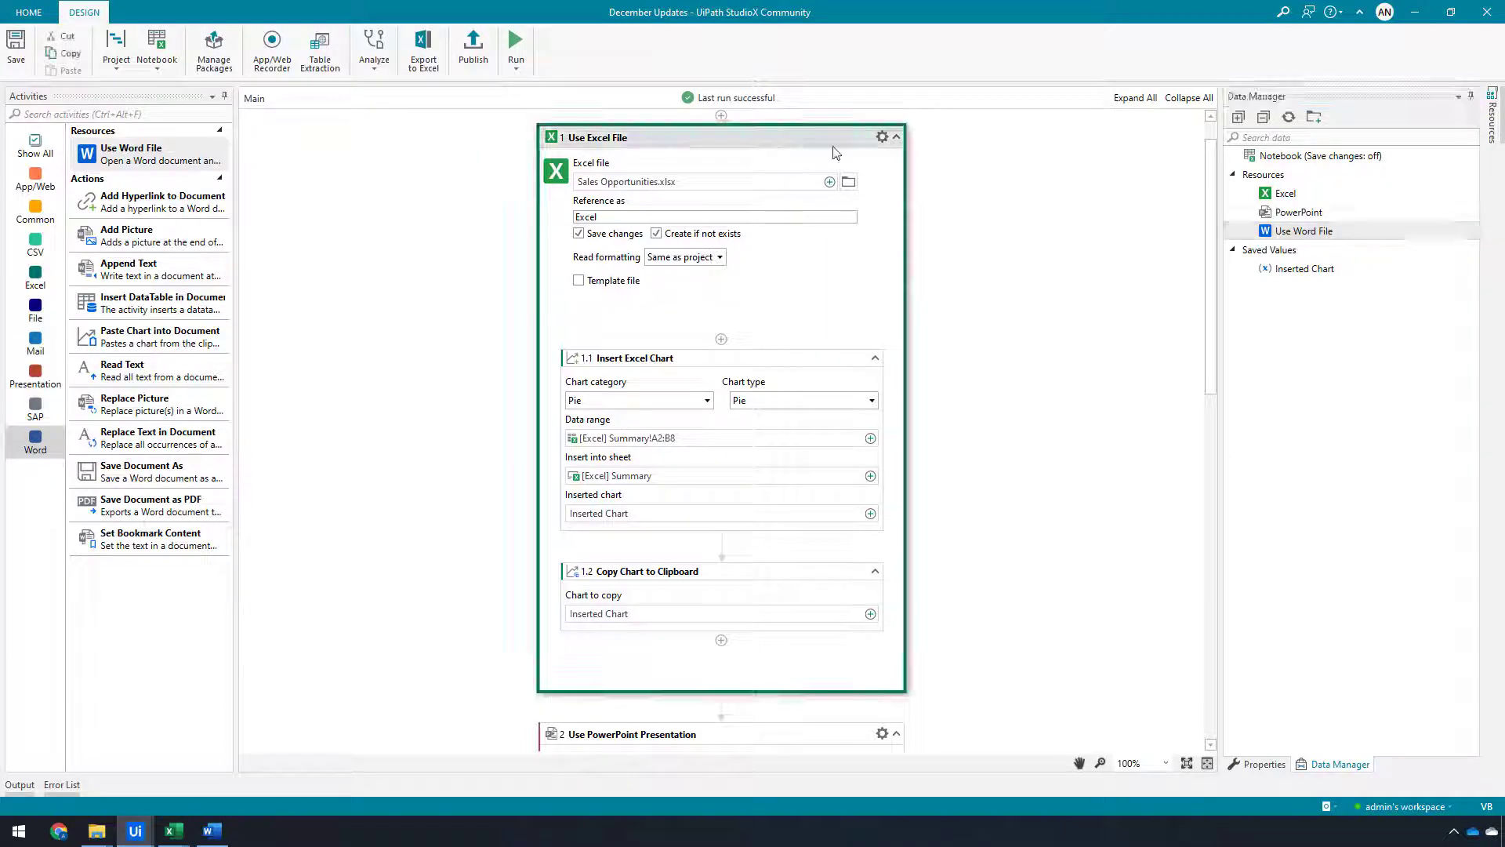
key("Delete")
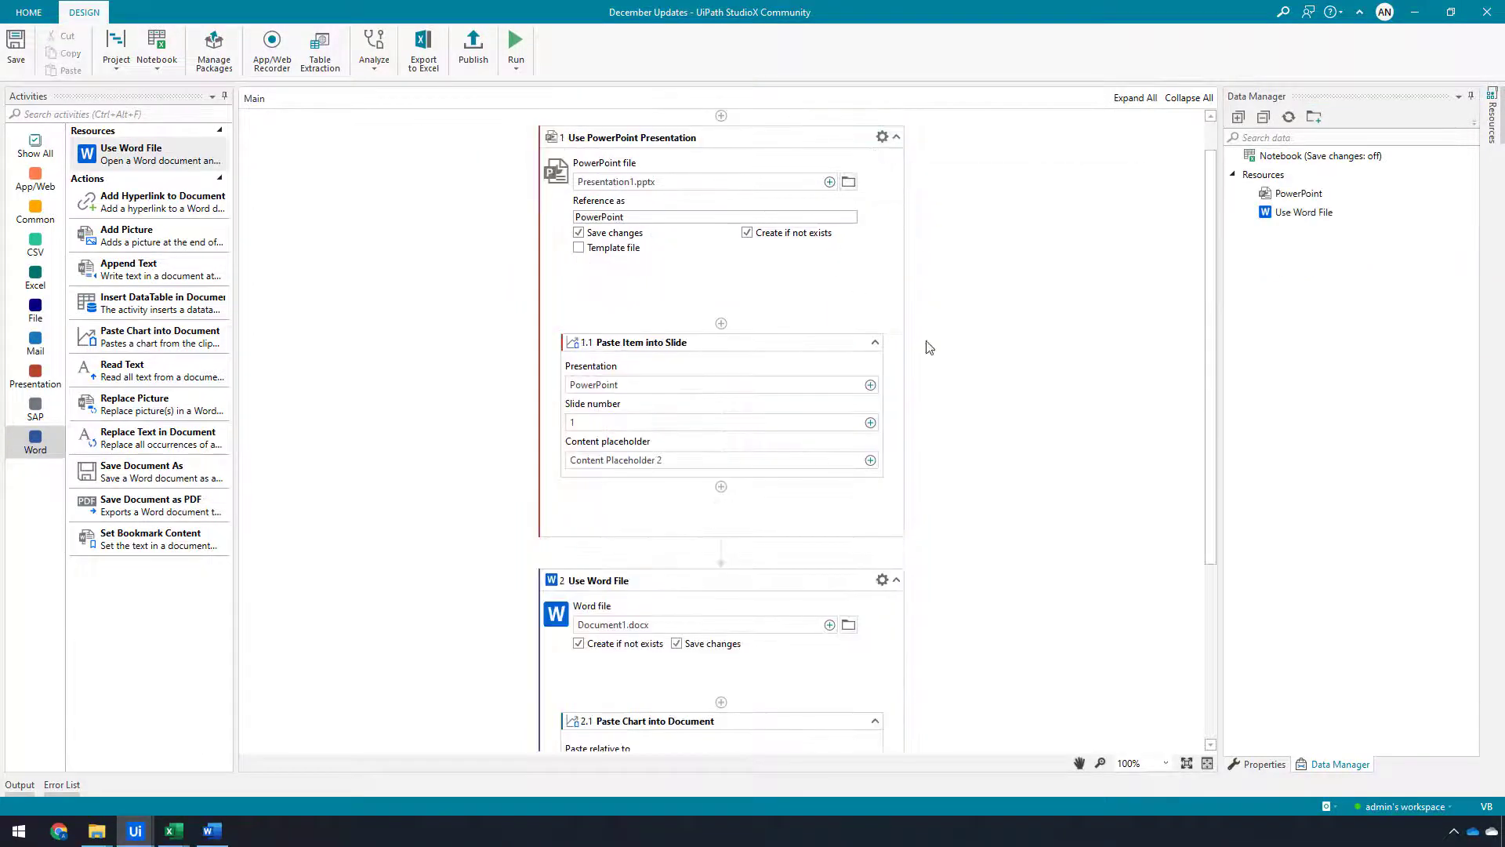
key("Delete")
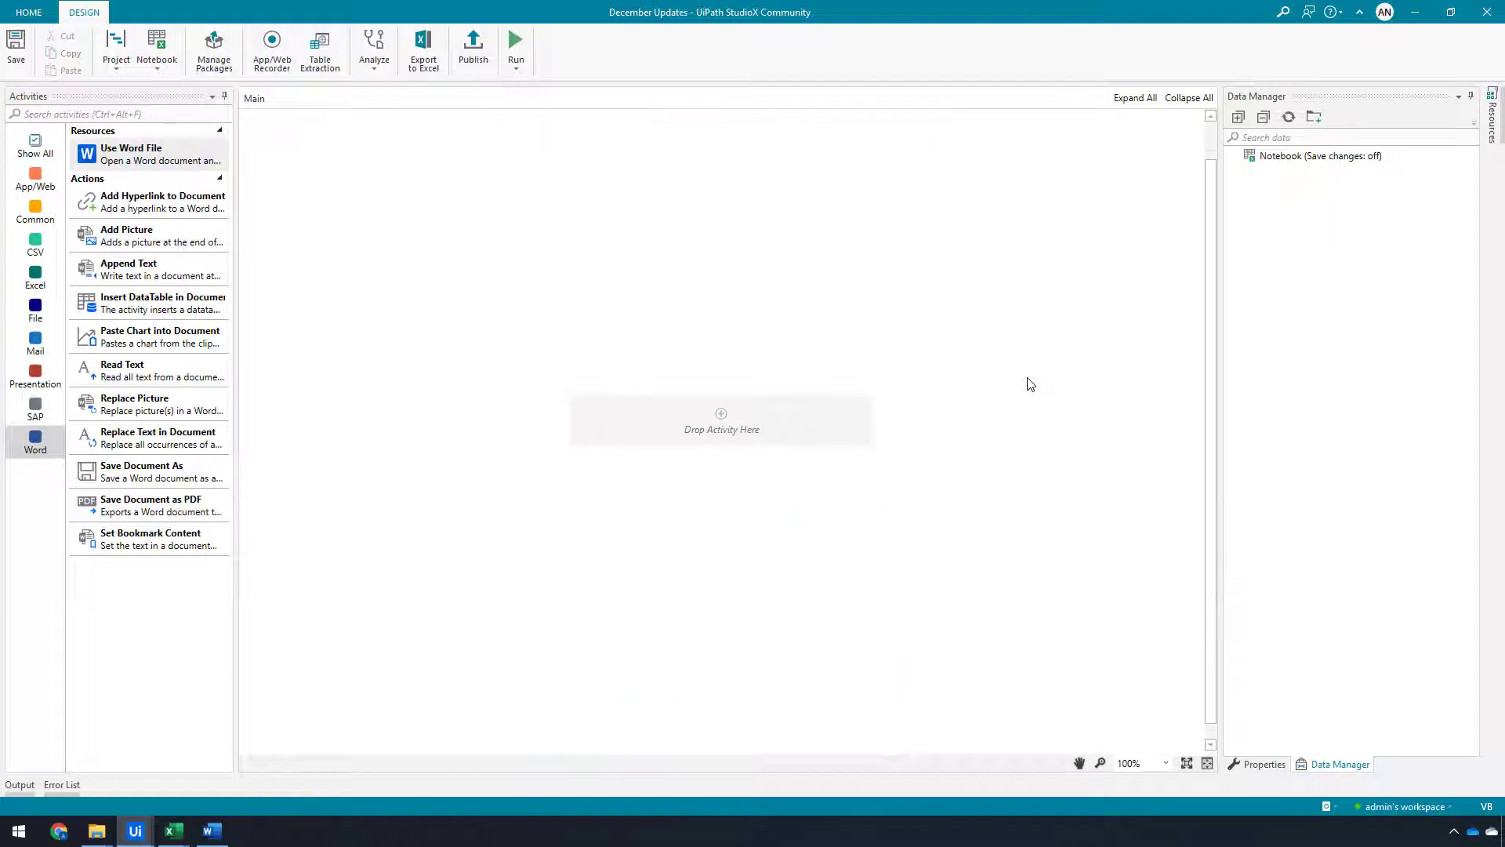
Add a Use Excel File activity to the empty workflow and copy the file path of Book.xlsx from Excel
left_click(29, 282)
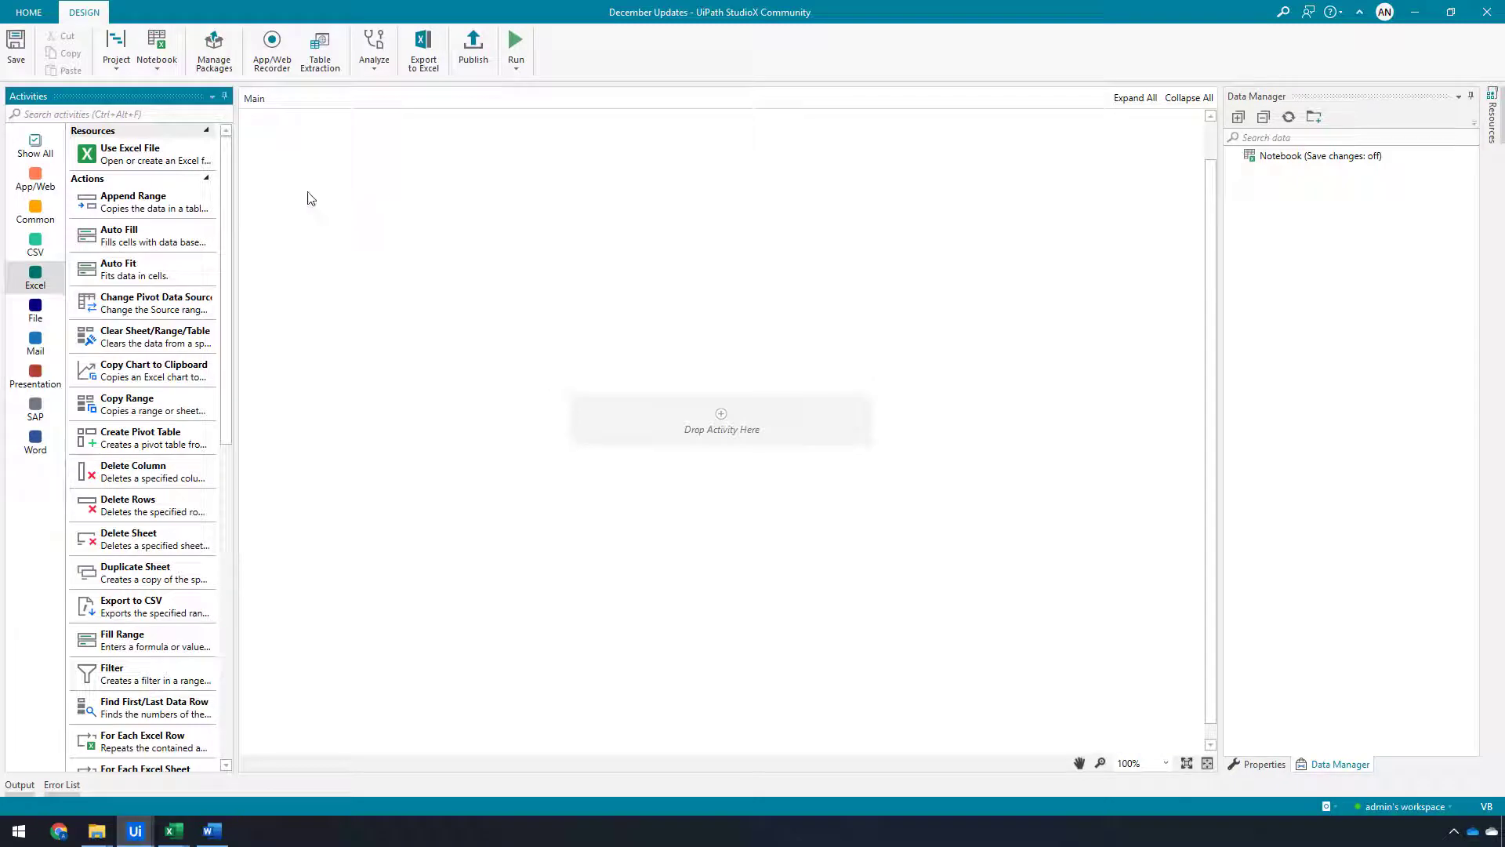
left_click_drag(119, 161, 722, 420)
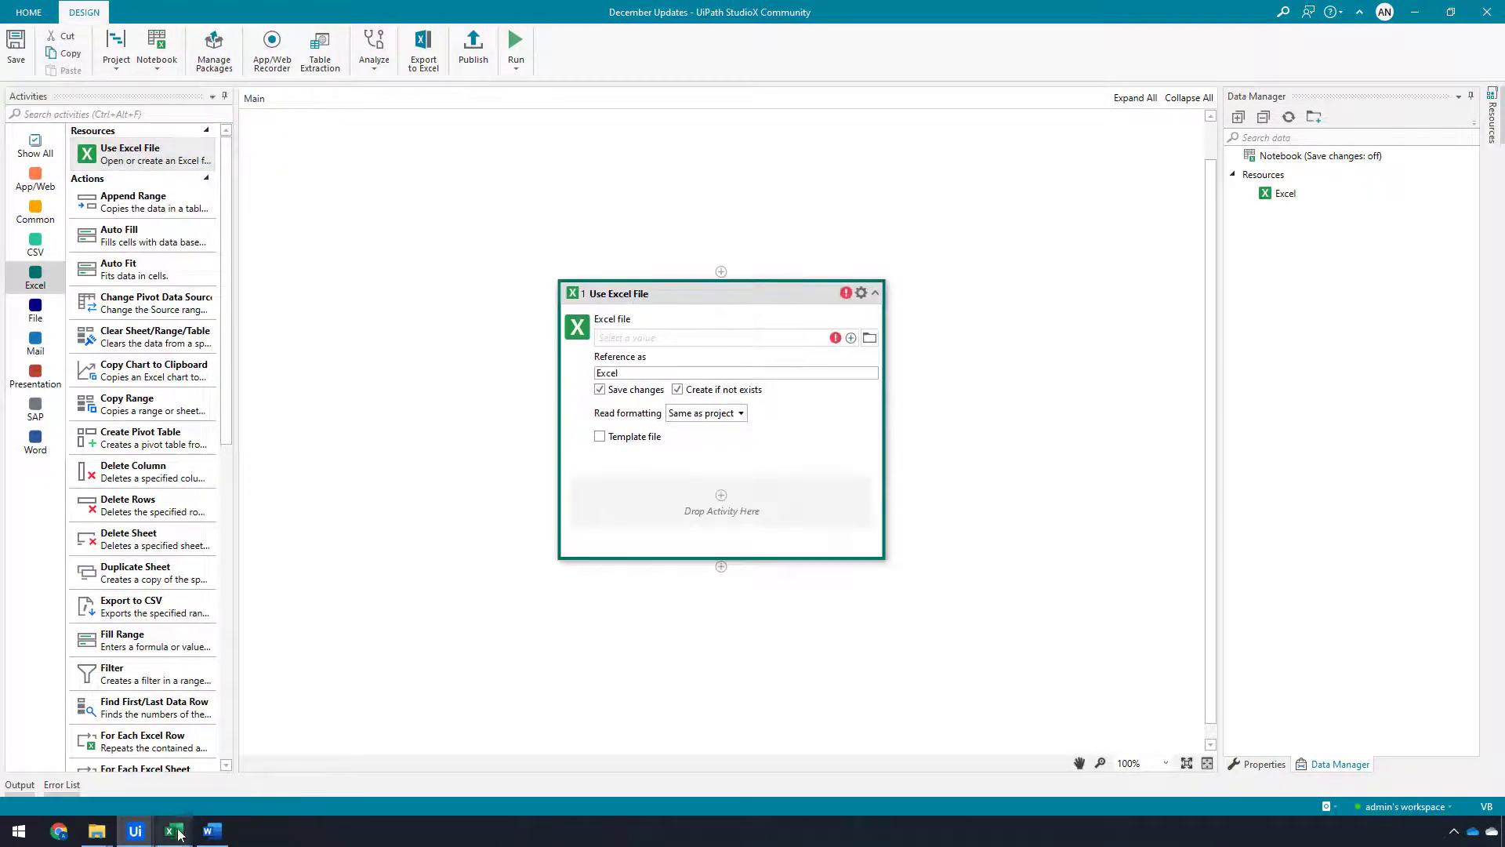
mouse_move(179, 835)
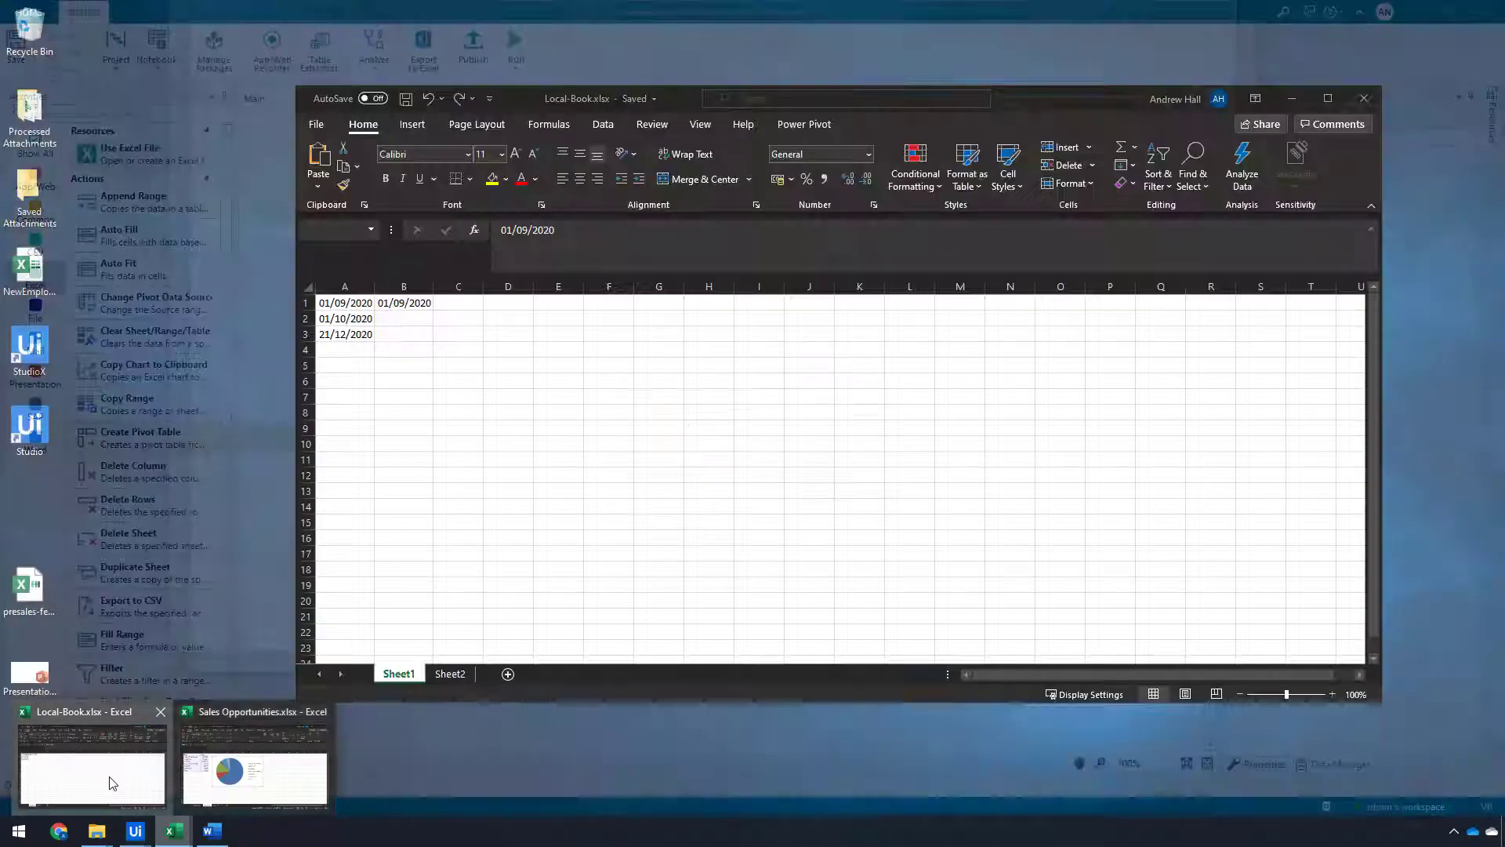
left_click(111, 779)
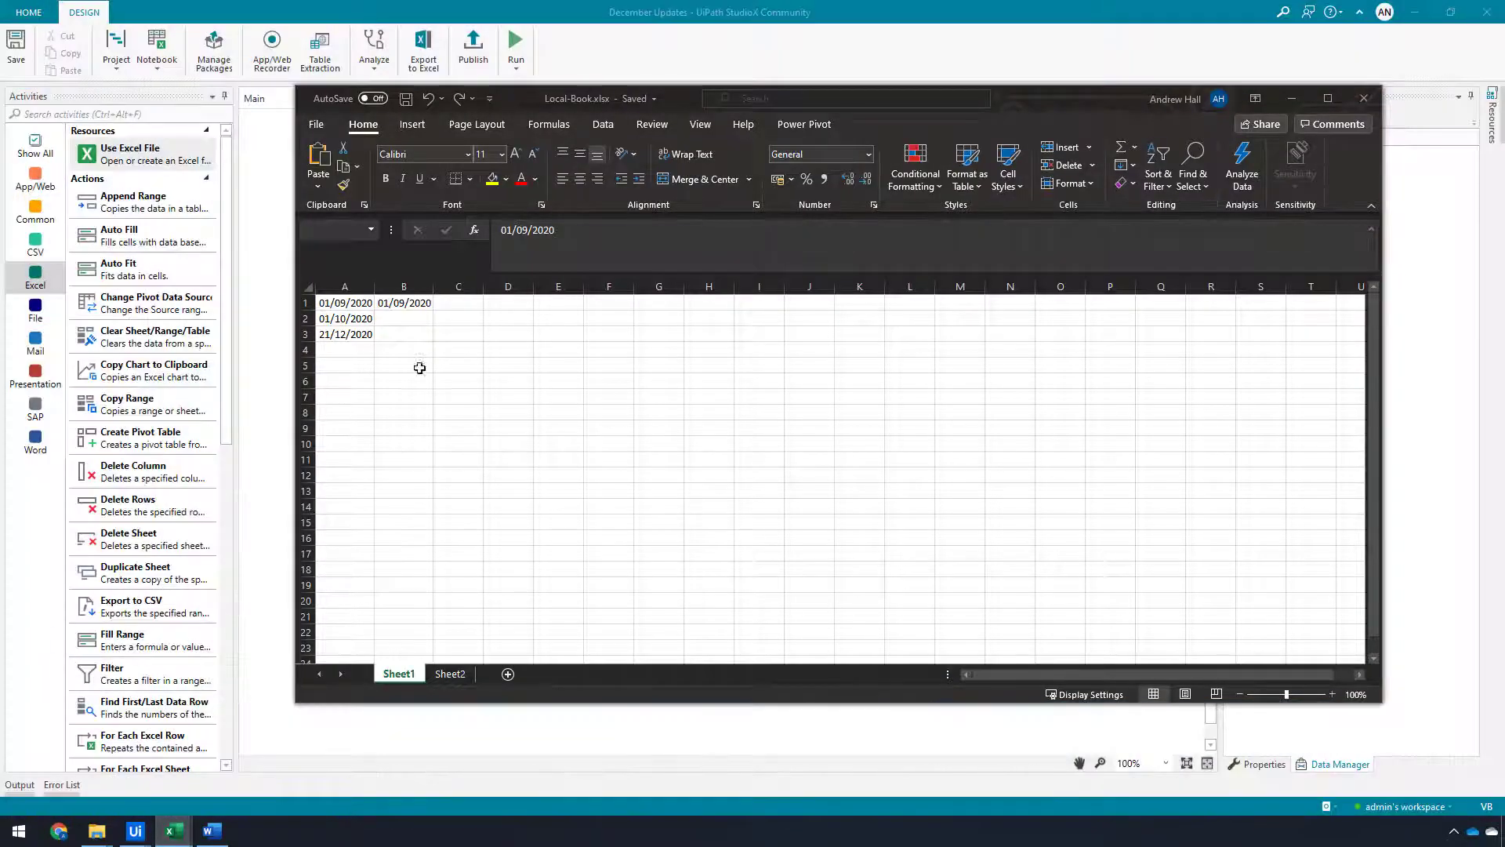
left_click(316, 124)
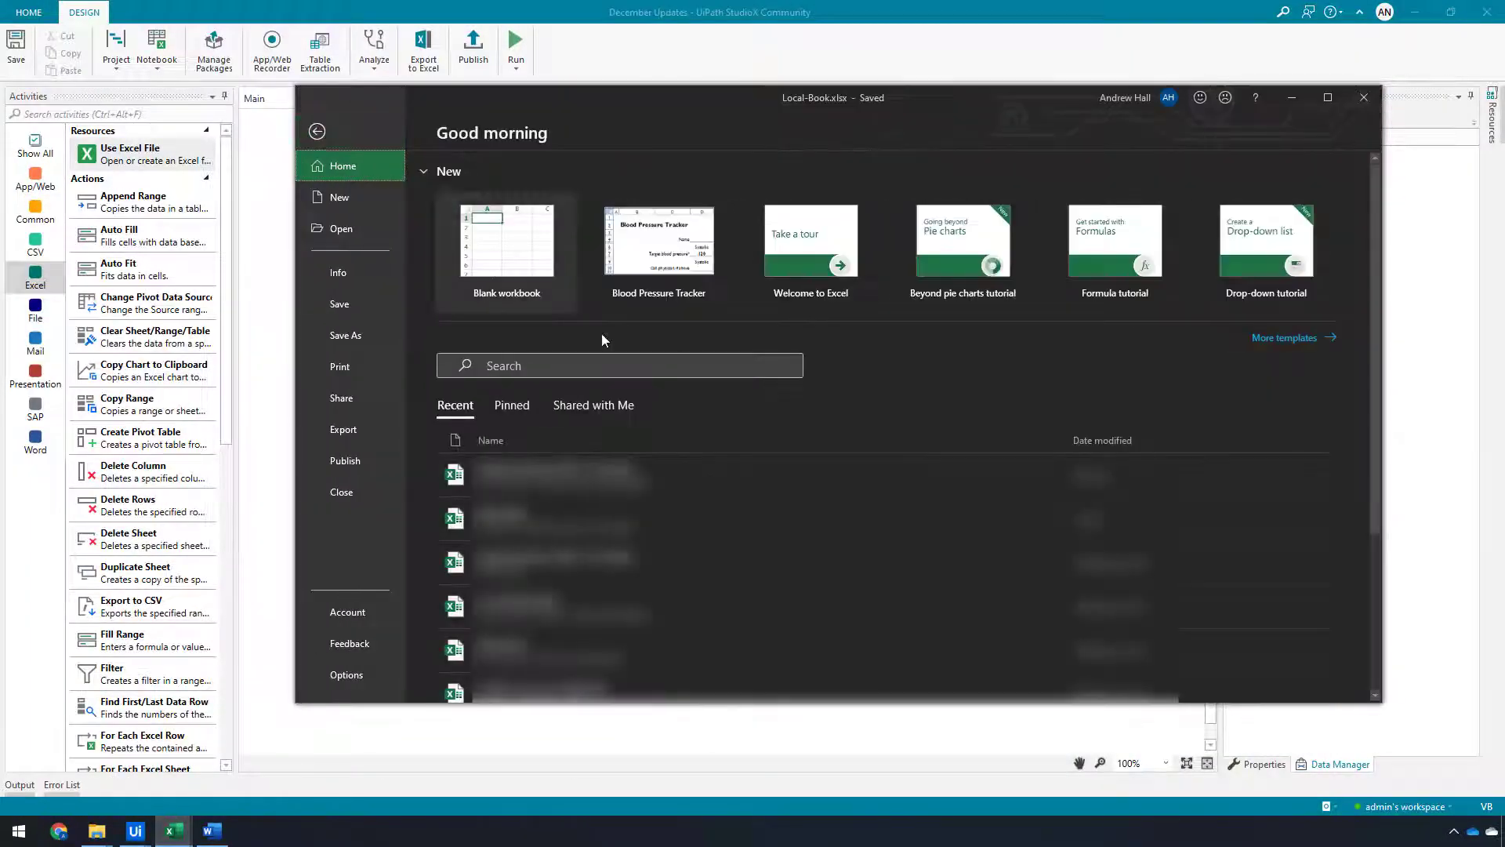
left_click(546, 523)
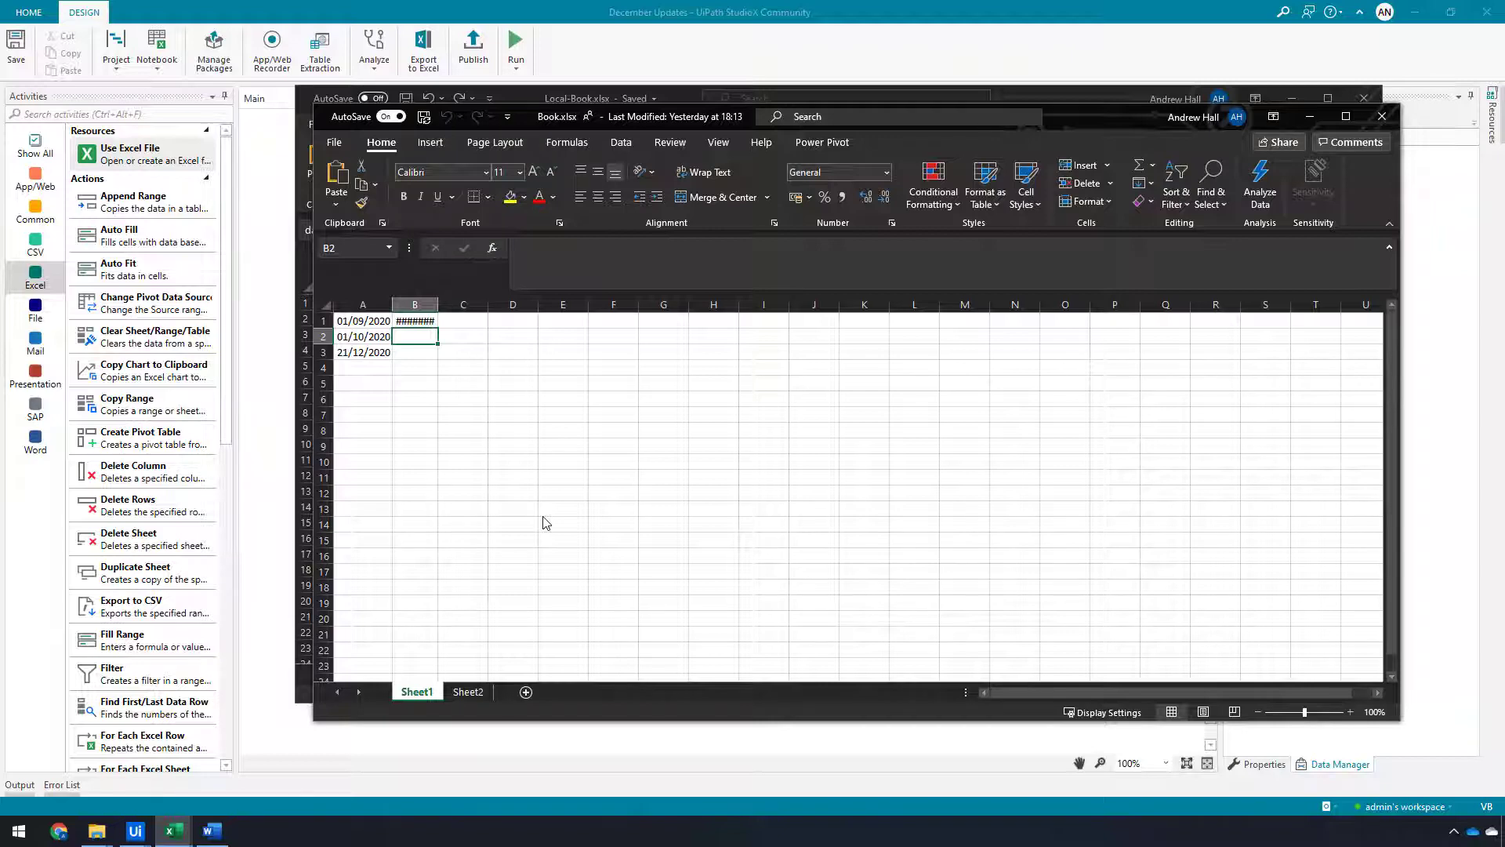
left_click(336, 143)
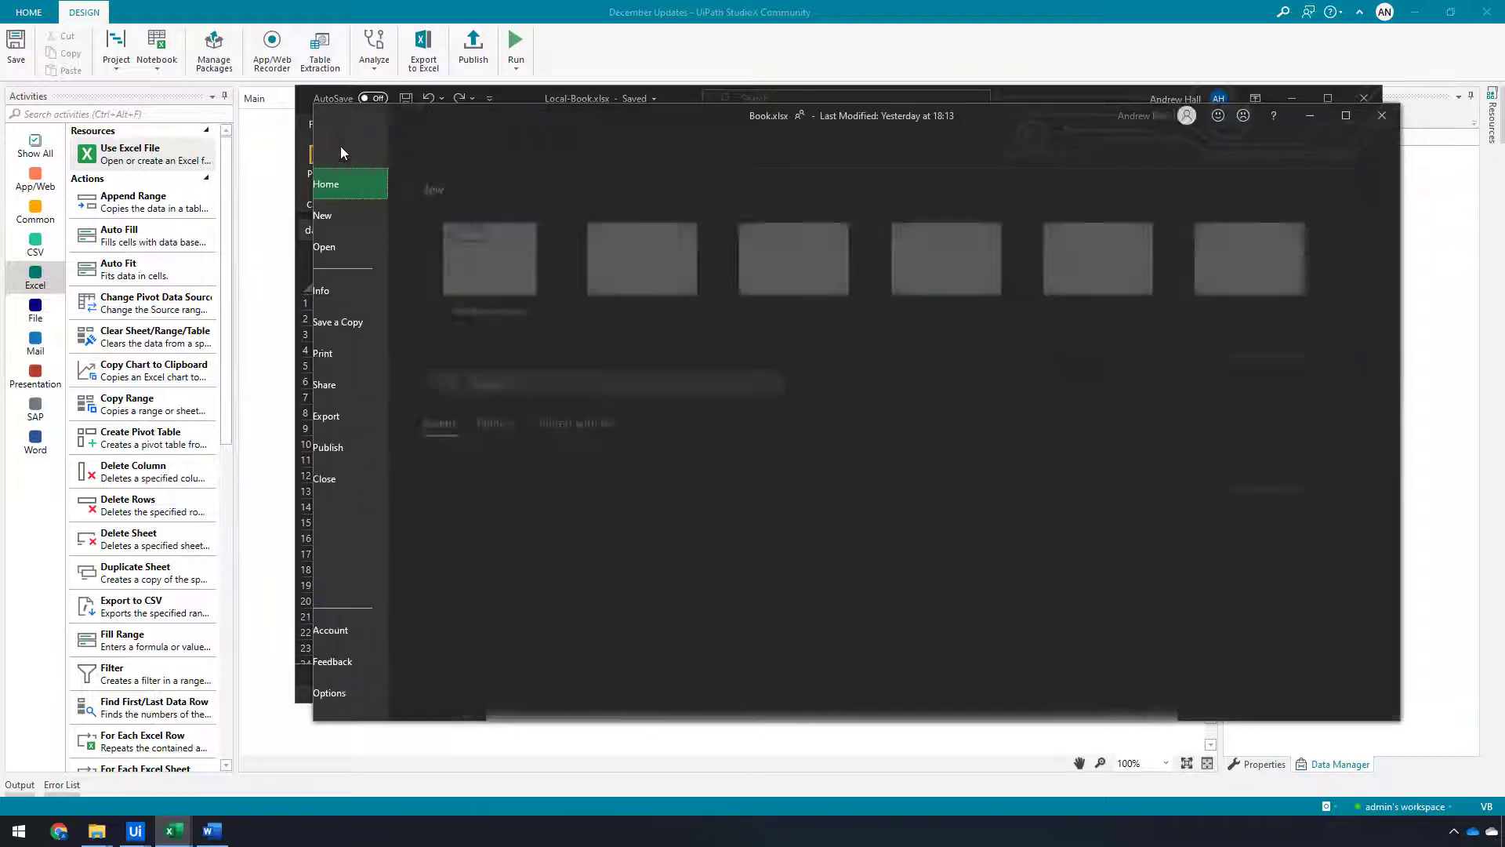
left_click(375, 295)
left_click(570, 251)
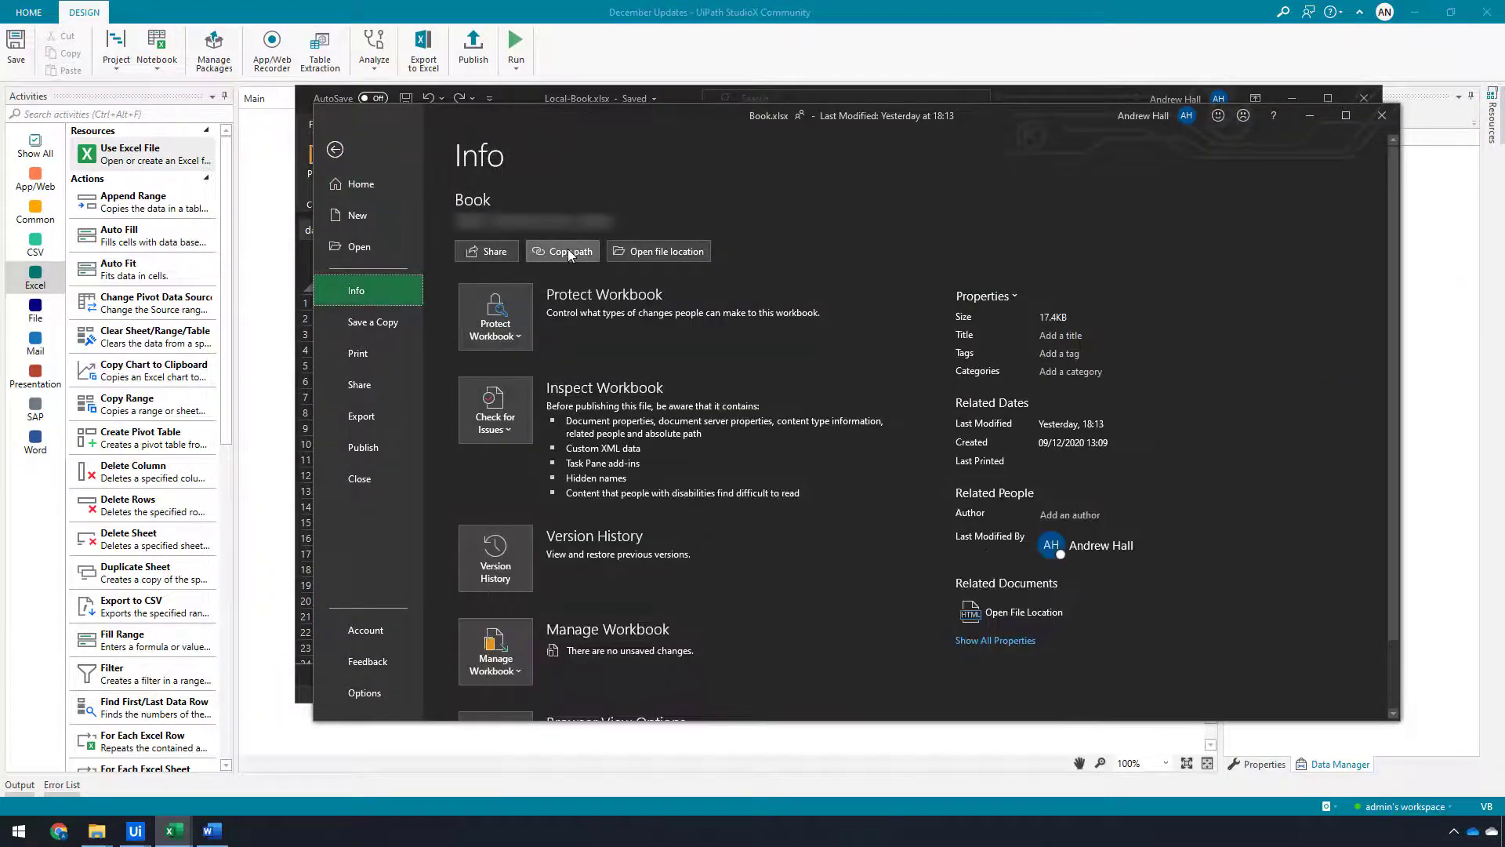
left_click(335, 149)
Set the Excel file to the copied Book.xlsx web path and uncheck Create if not exists
key("alt+Tab")
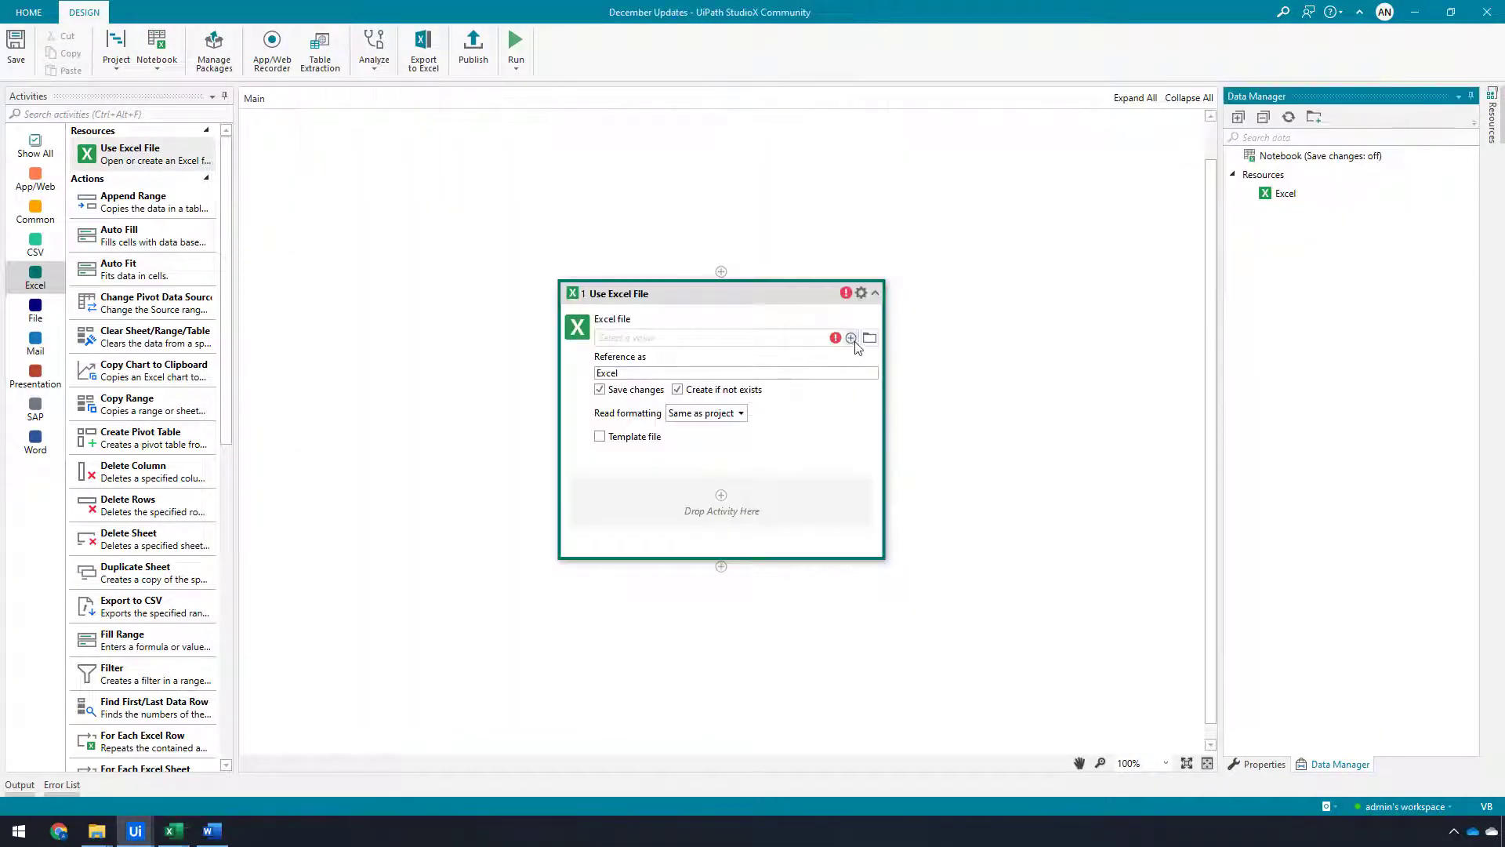
left_click(851, 338)
left_click(899, 411)
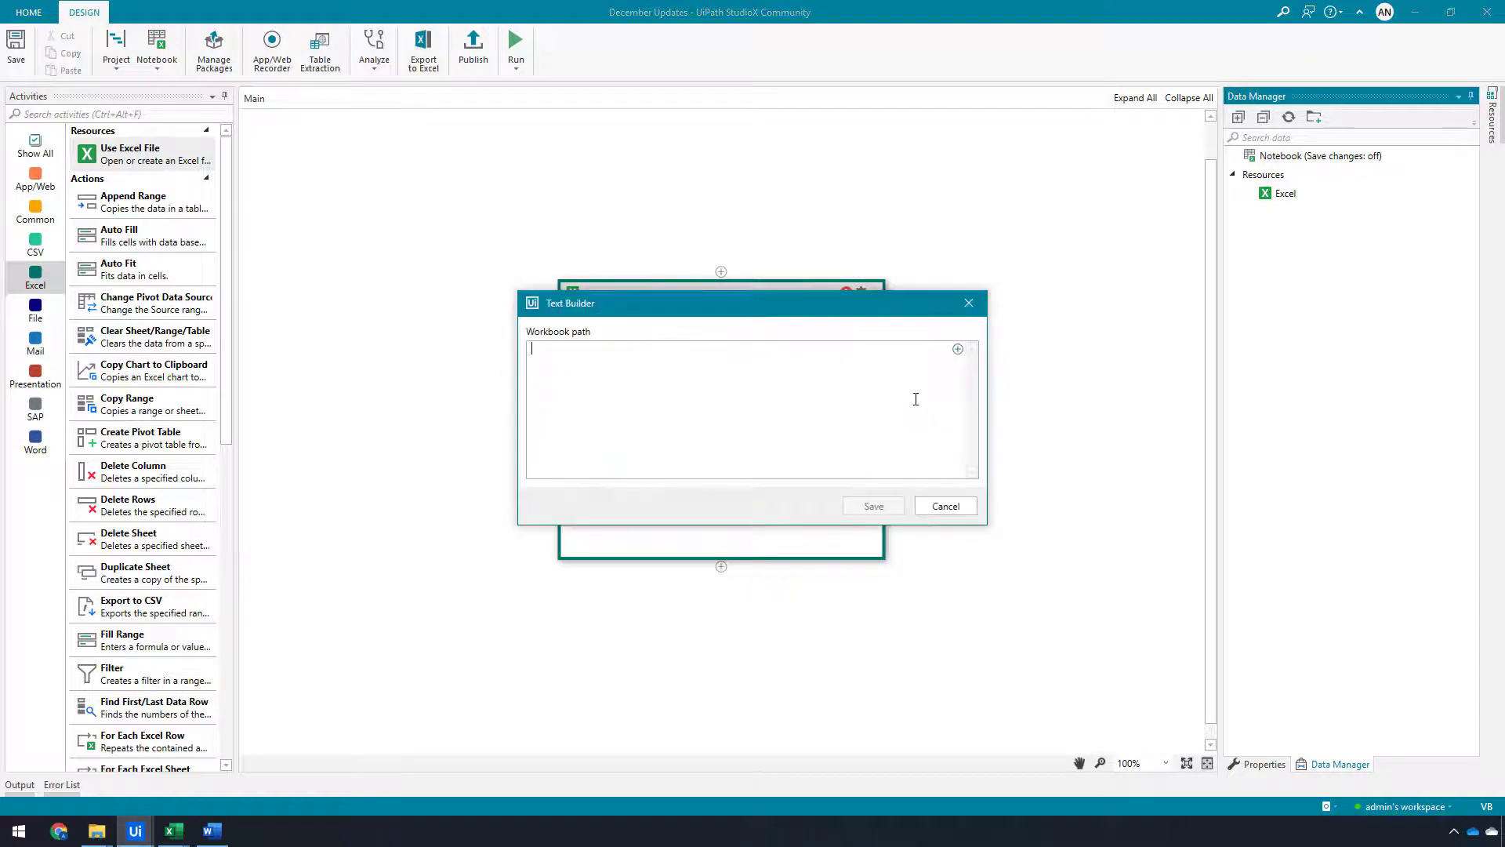
key("ctrl+v")
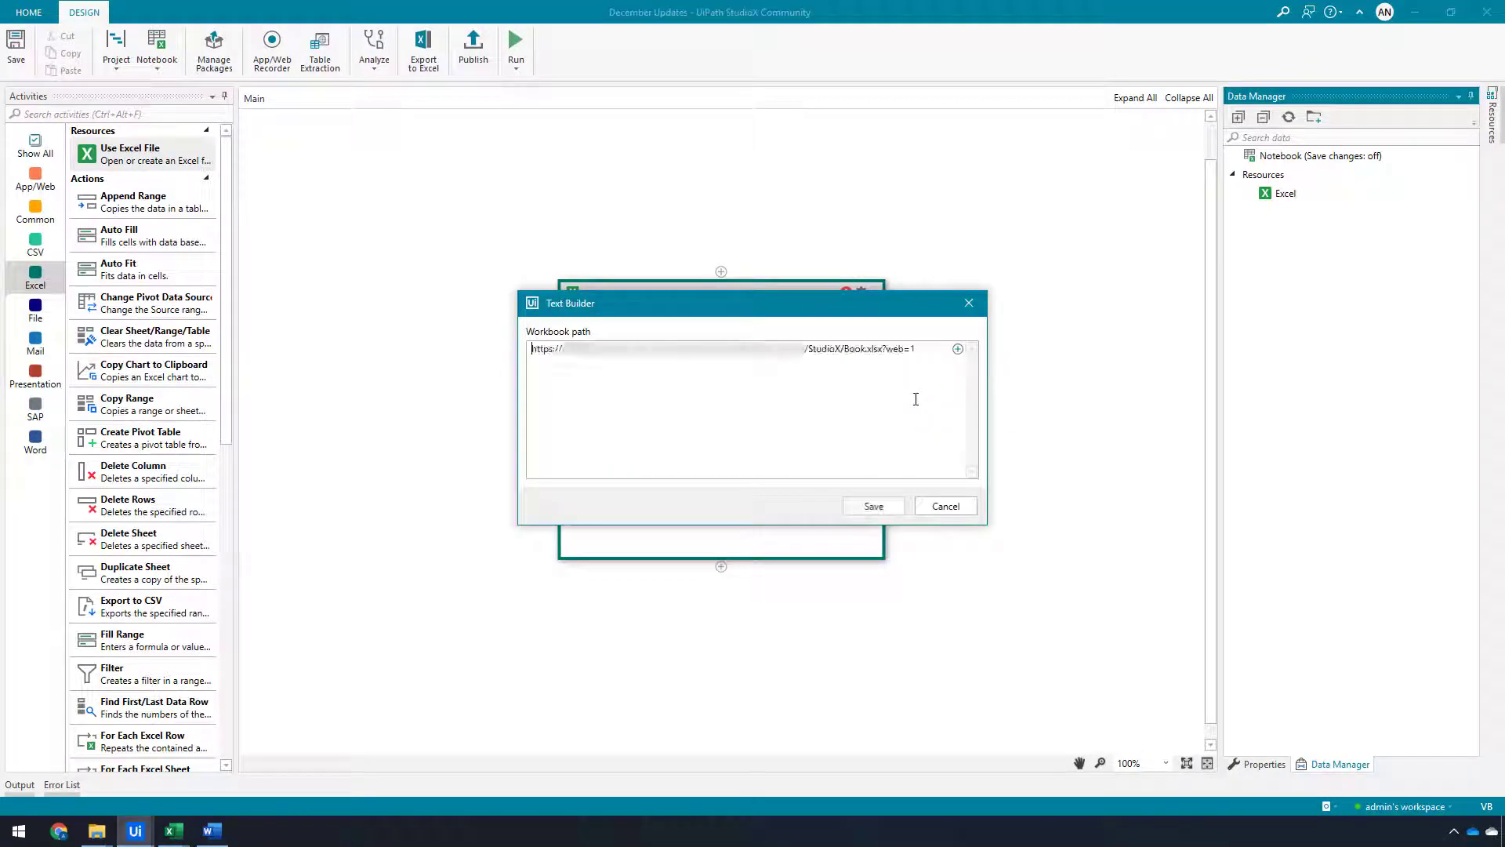
left_click(868, 504)
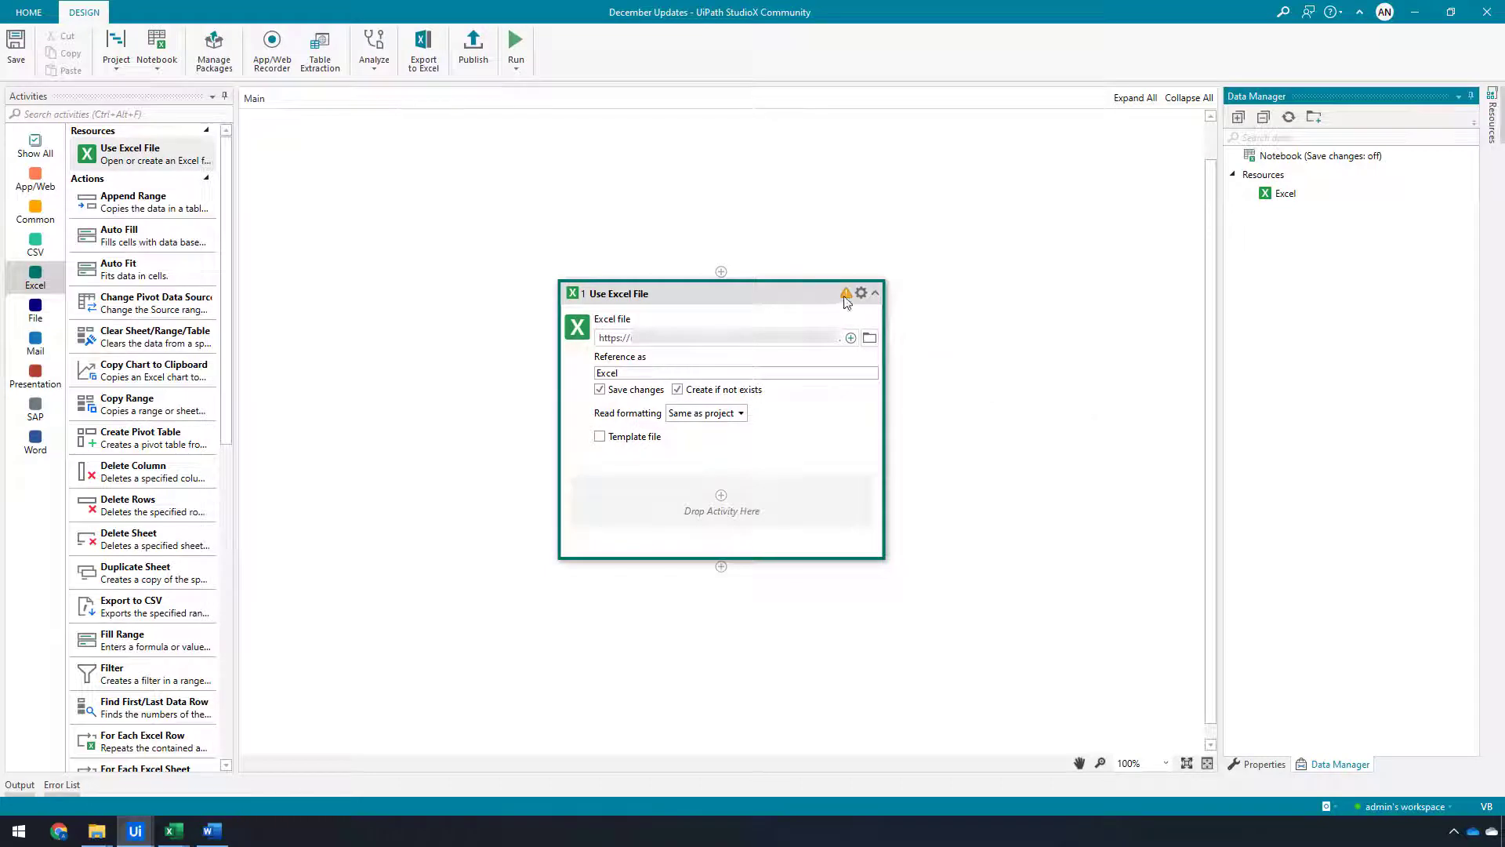
mouse_move(846, 301)
left_click(678, 389)
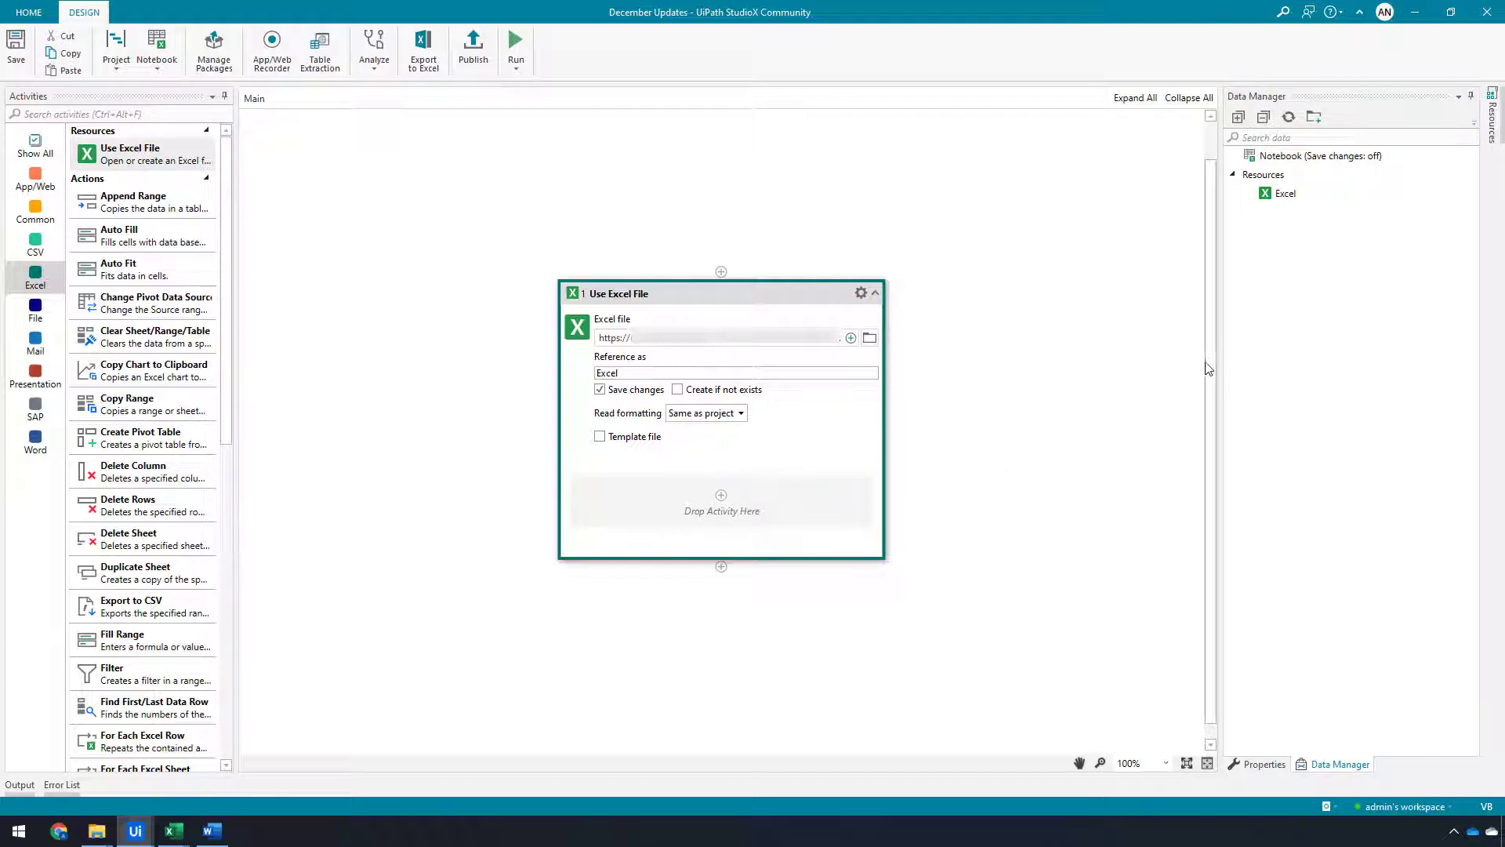
Add a For Each Excel Row activity inside the Use Excel File activity
scroll(1207, 380, "down", 1)
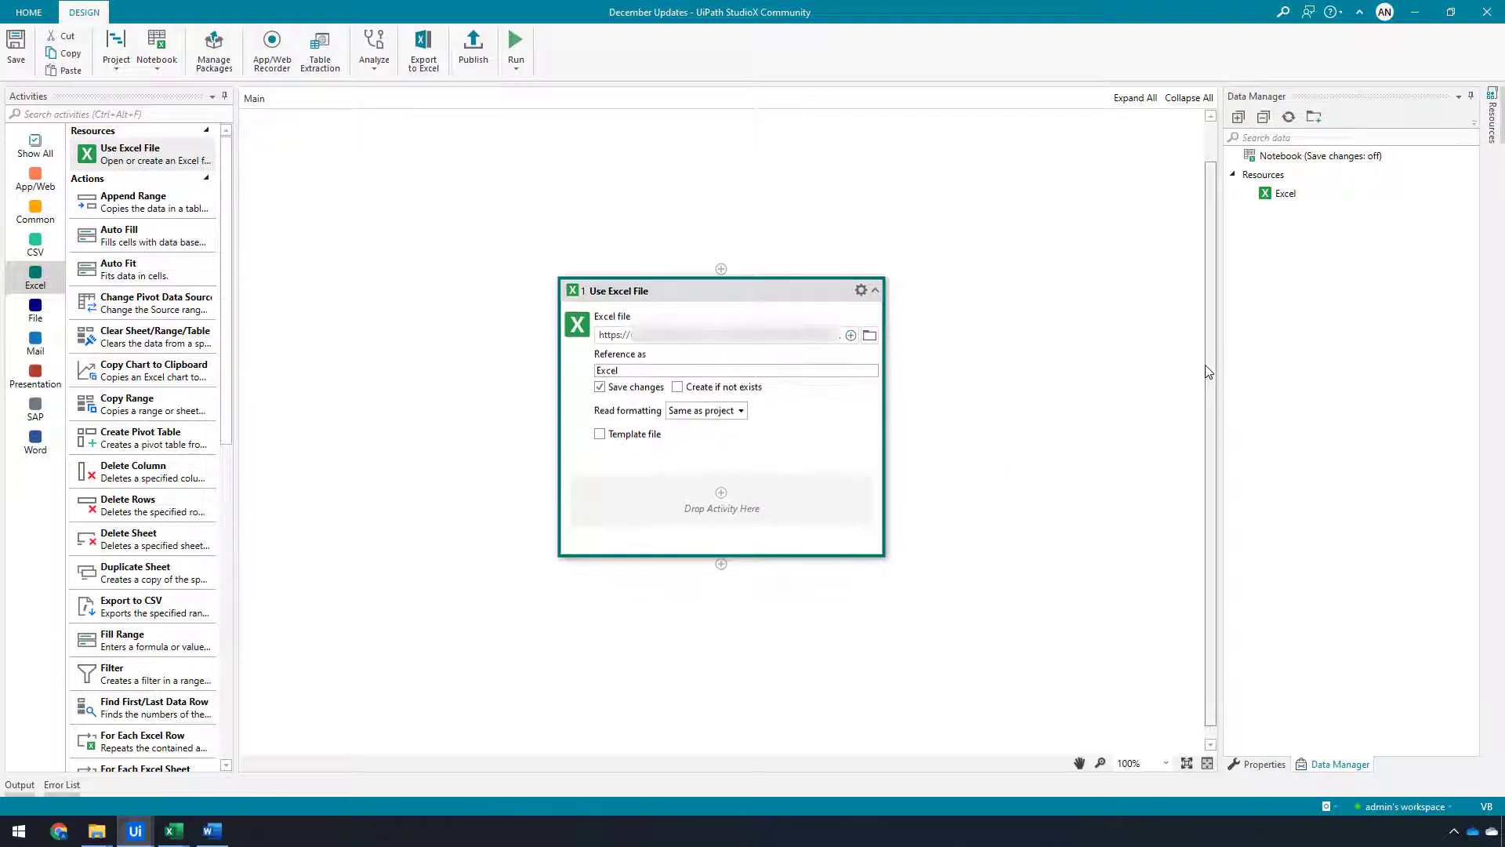
left_click(721, 481)
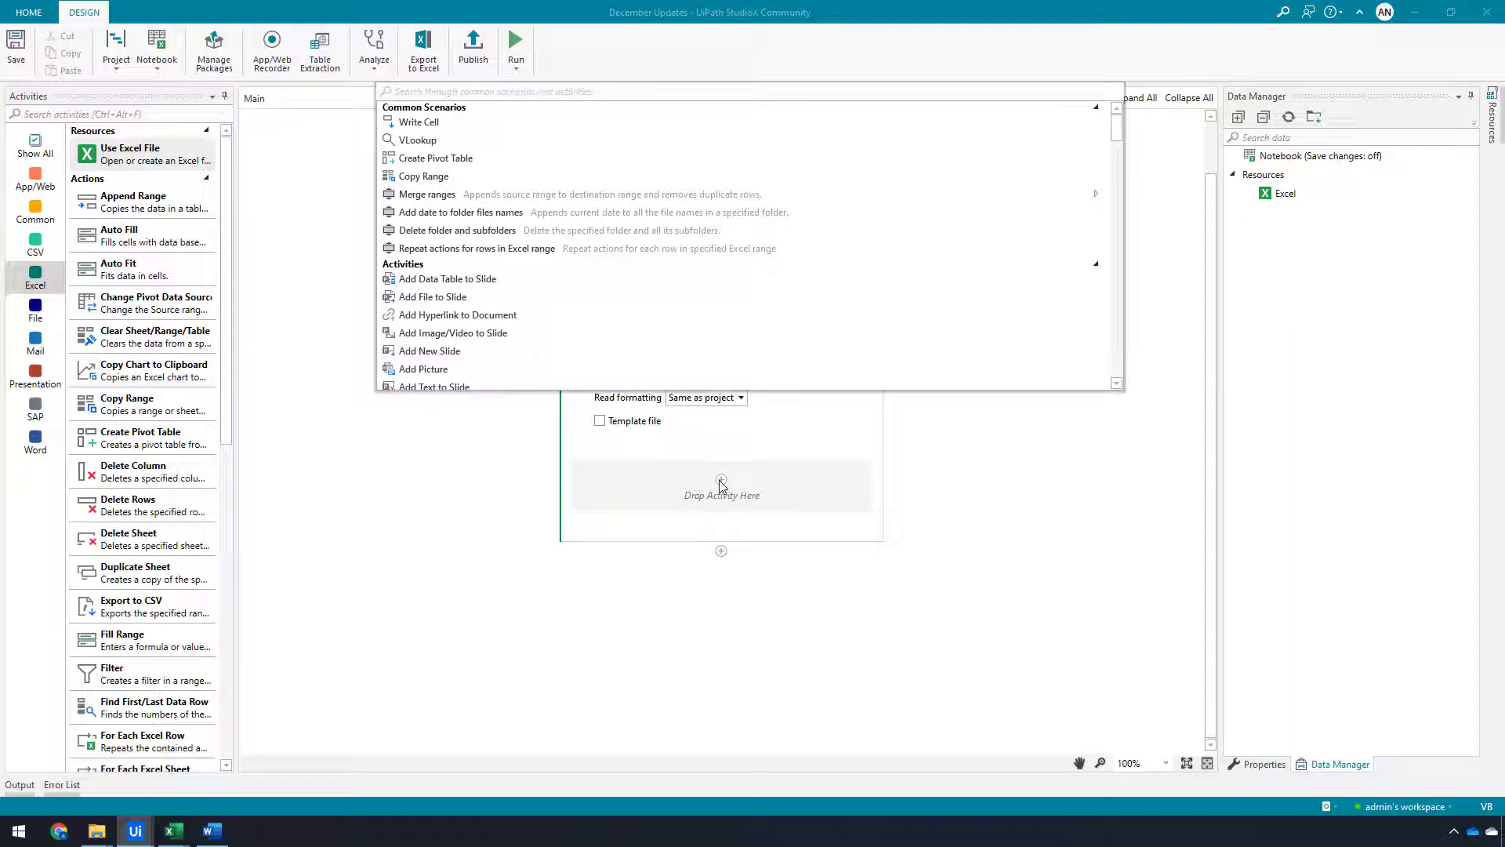
type("read")
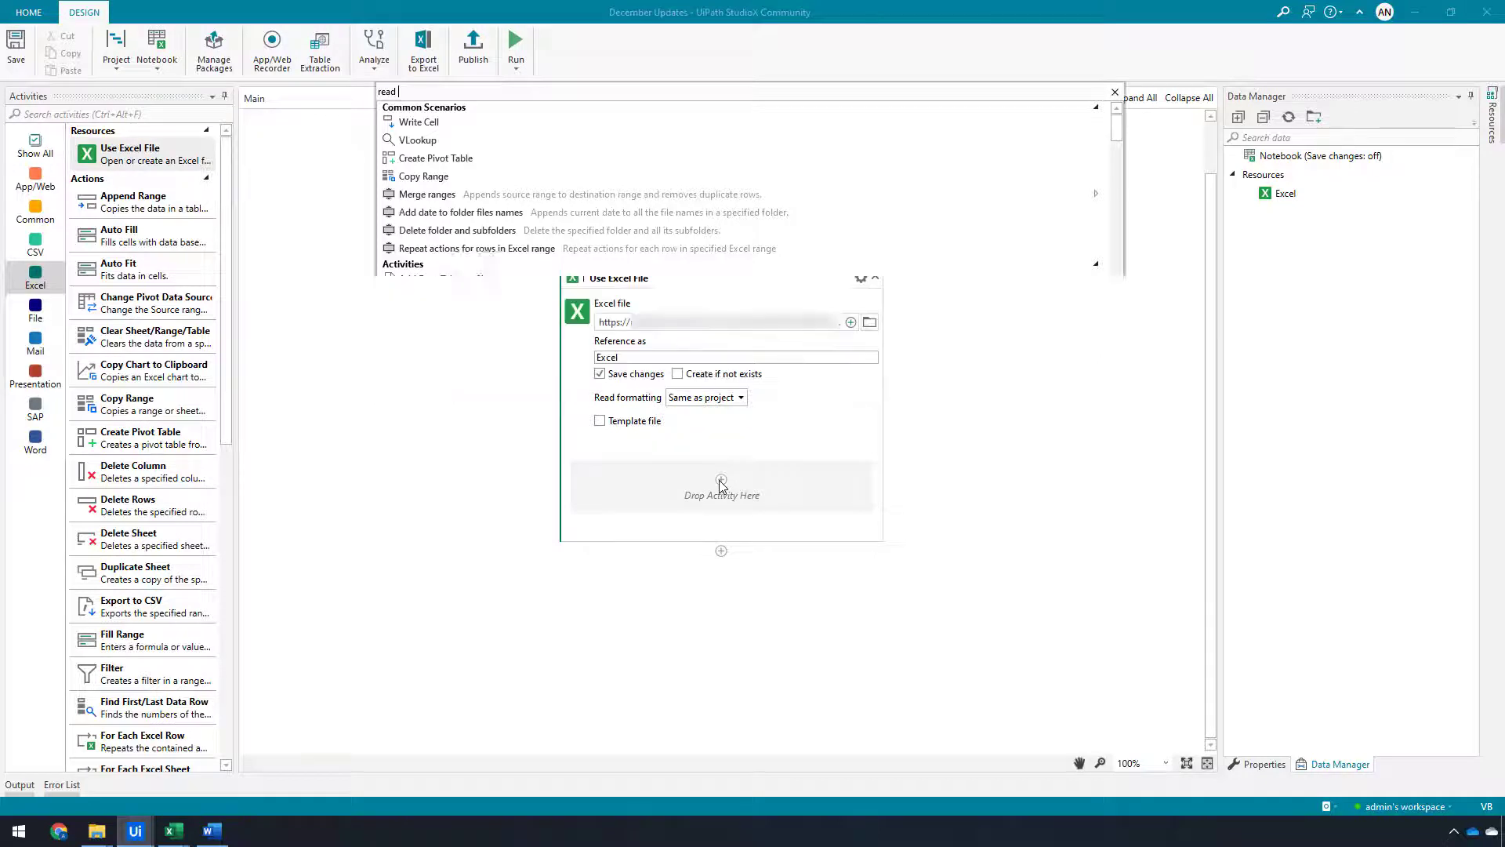
key("BackSpace")
key("BackSpace")
key("BackSpace")
key("BackSpace")
type("for each")
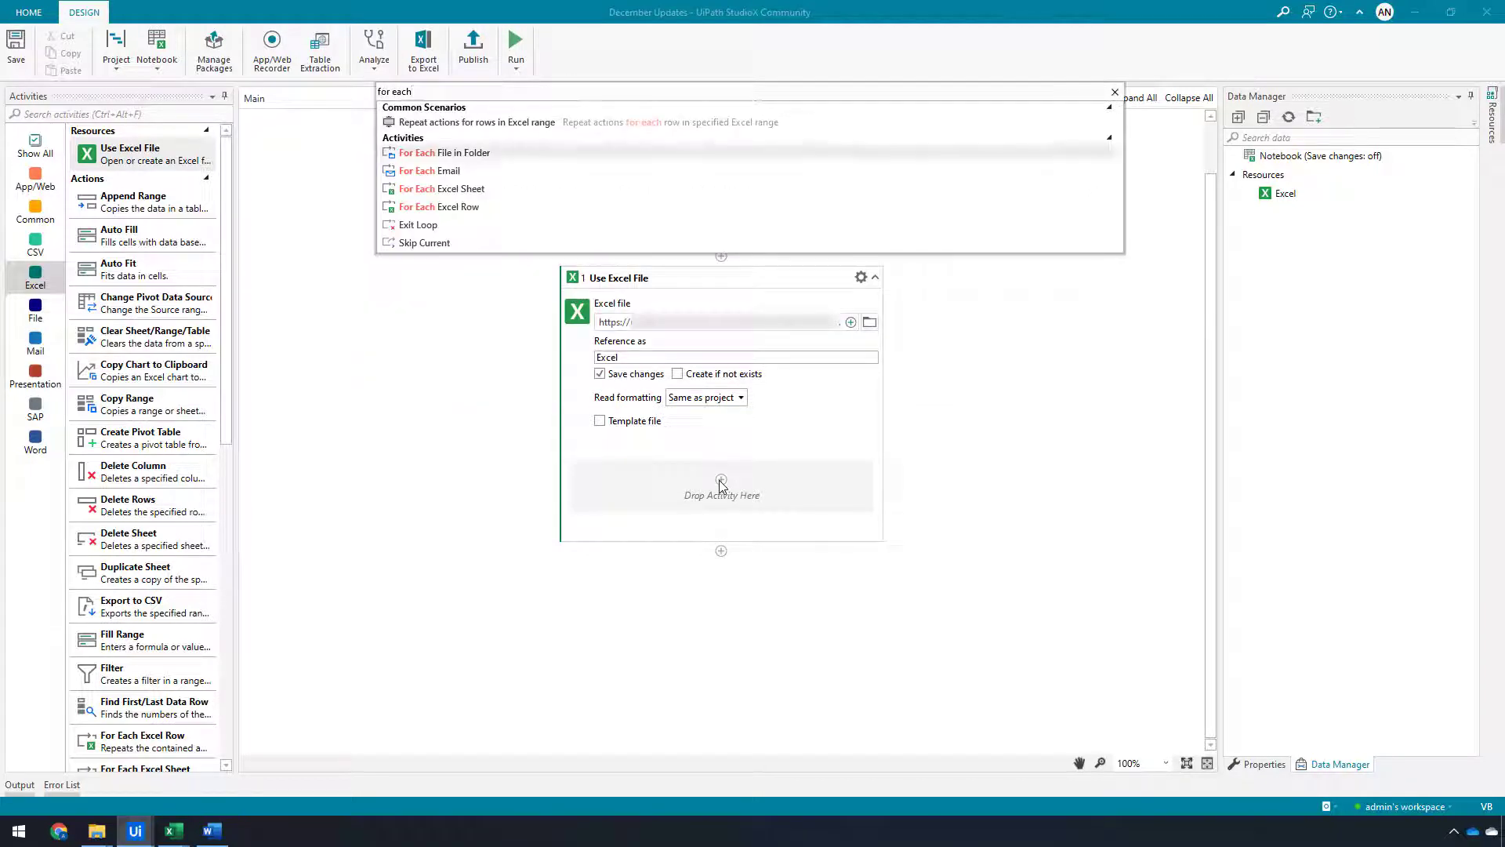
key("Down")
key("Down")
key("Down")
key("Return")
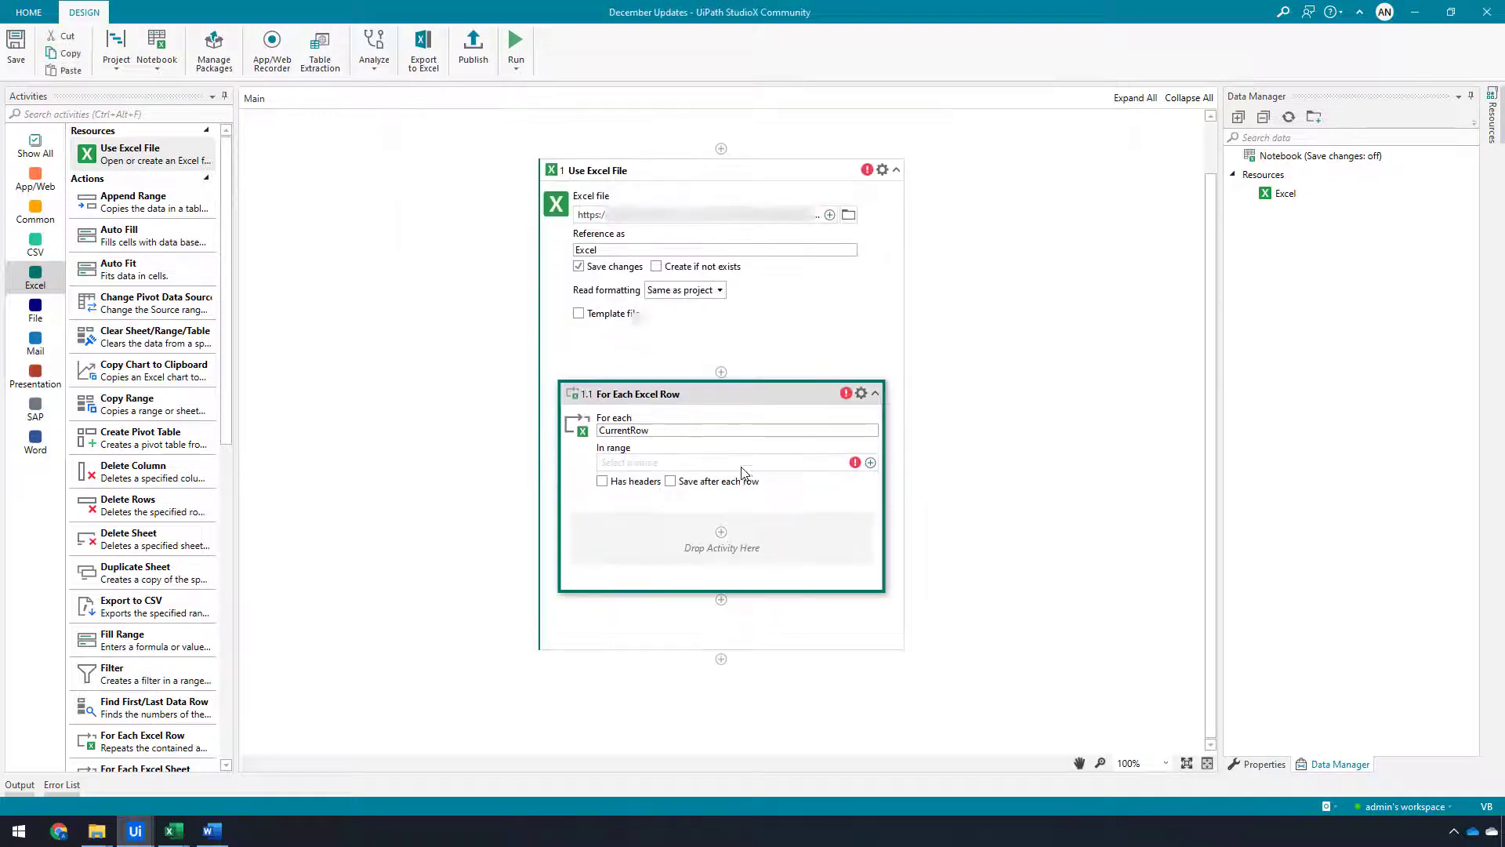
Try to pick the loop's range from the Excel file
left_click(871, 462)
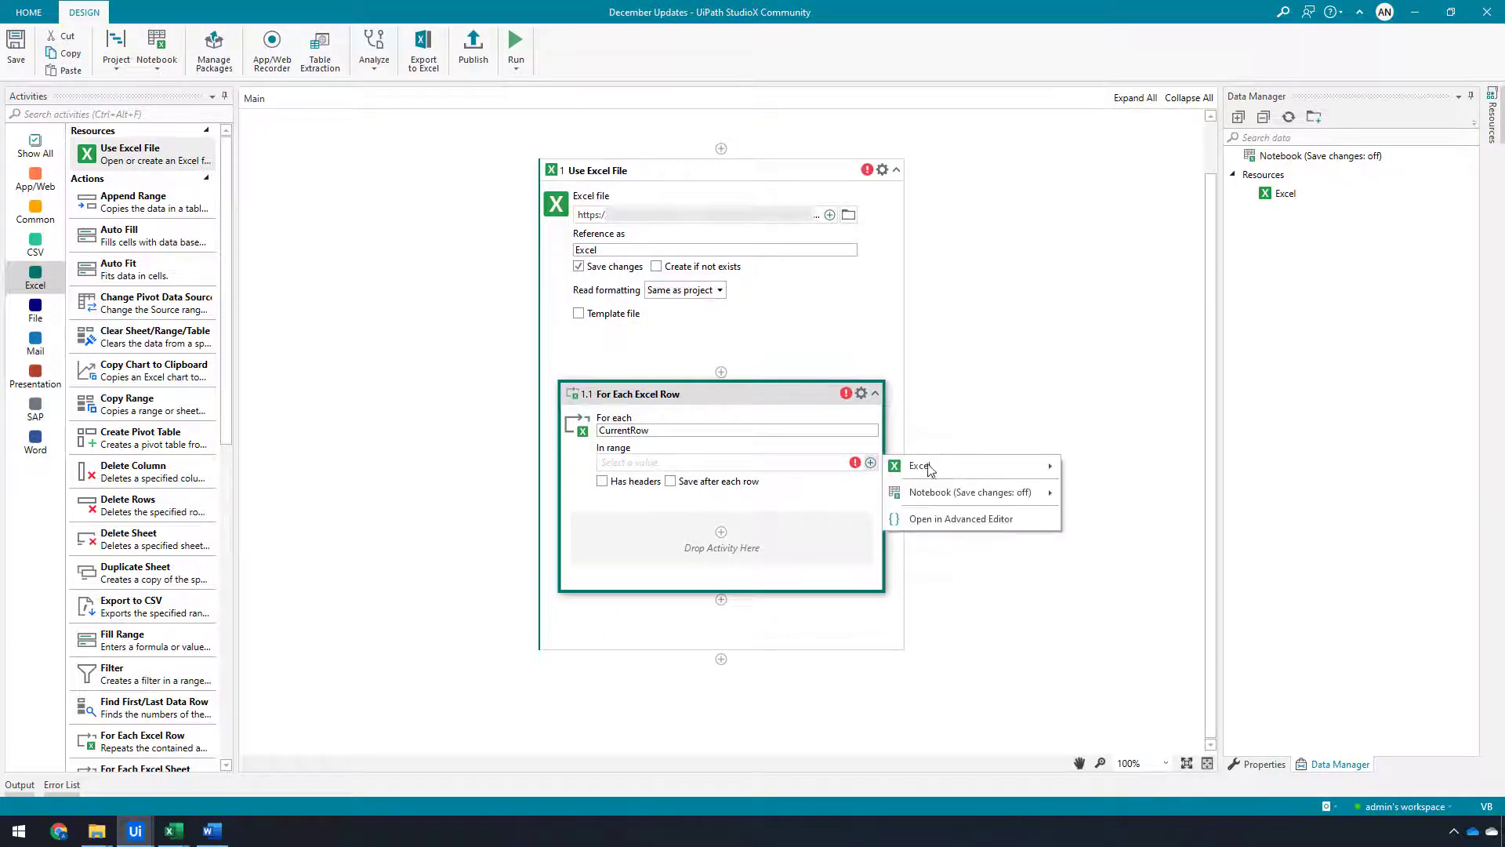
mouse_move(940, 471)
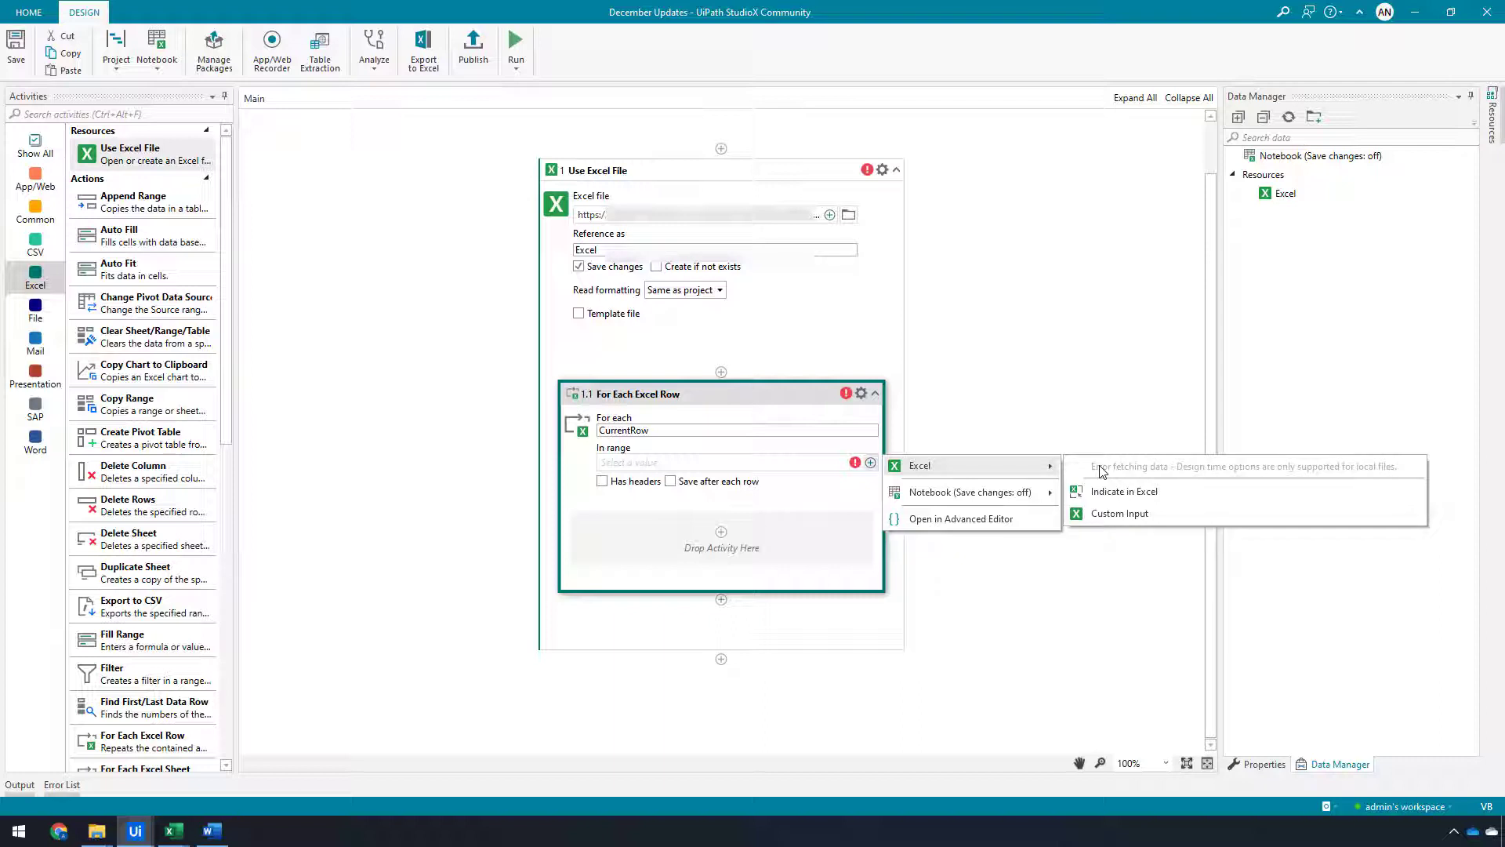
left_click(1073, 357)
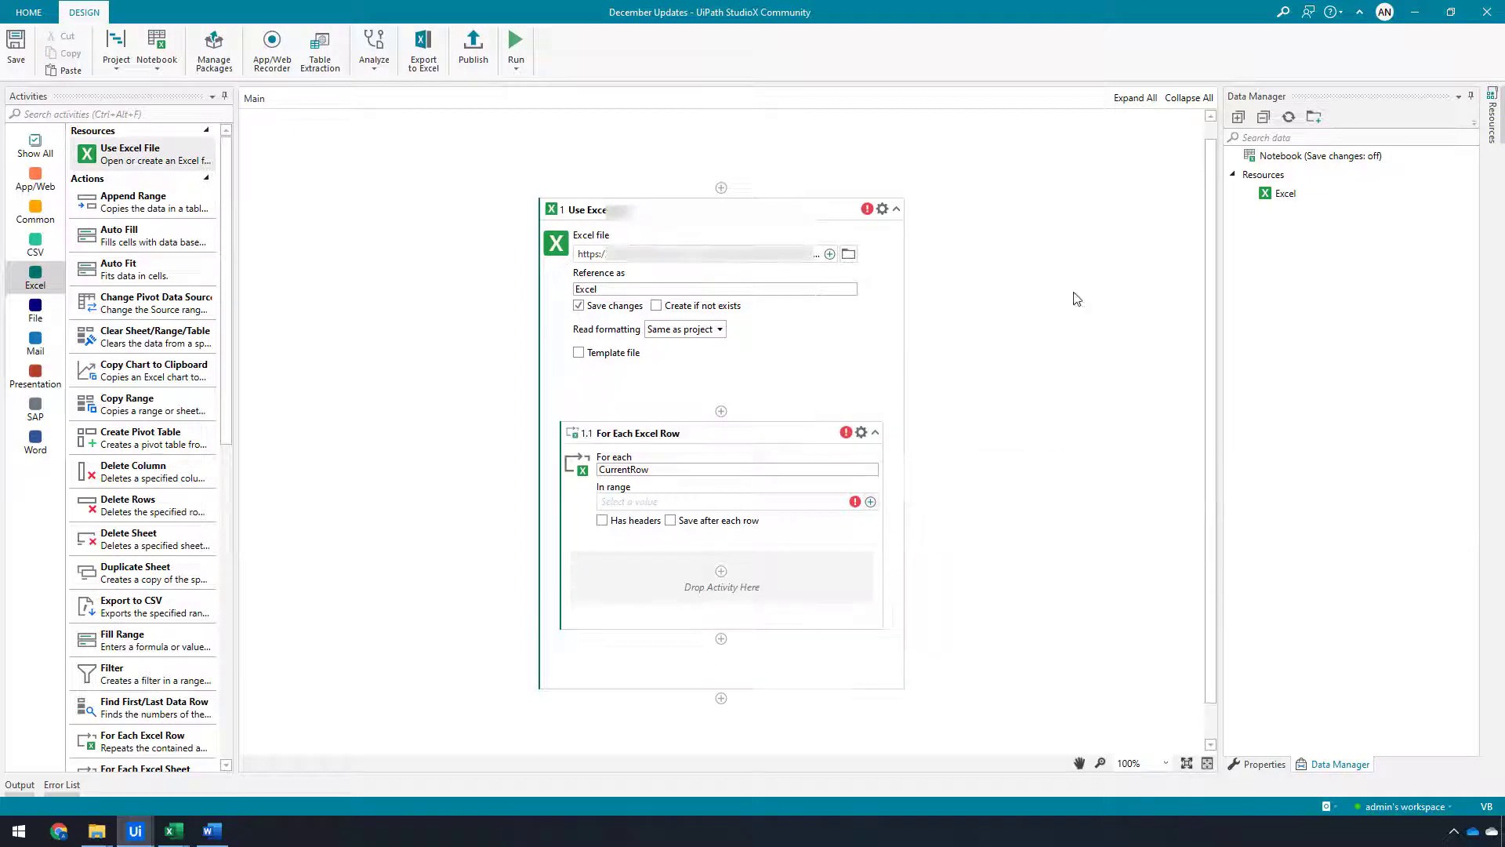
Open the Excel Business project settings and examine the Launch Excel method options
left_click(116, 71)
left_click(141, 91)
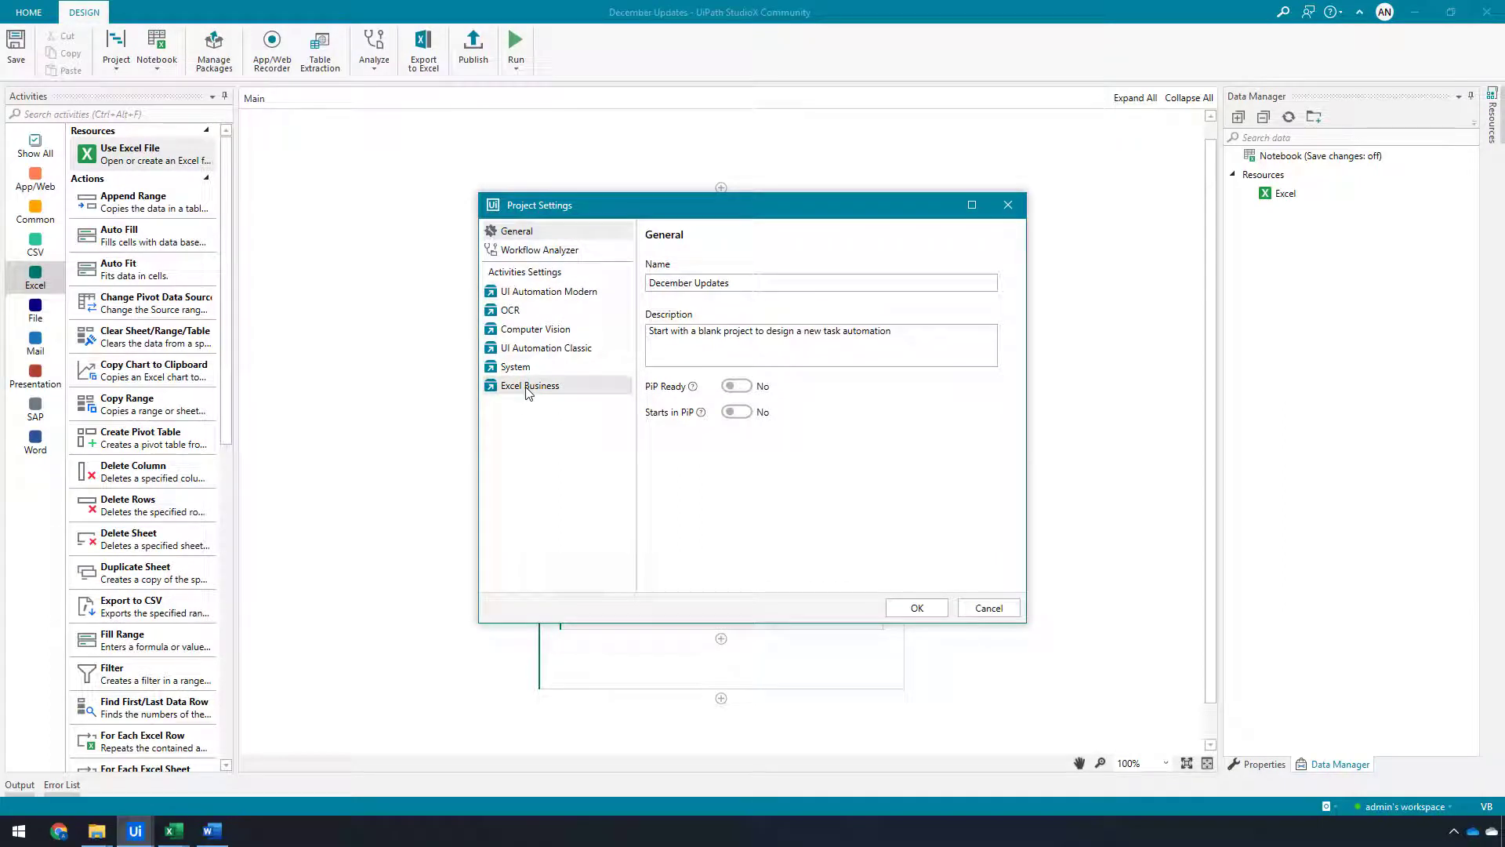
left_click(527, 387)
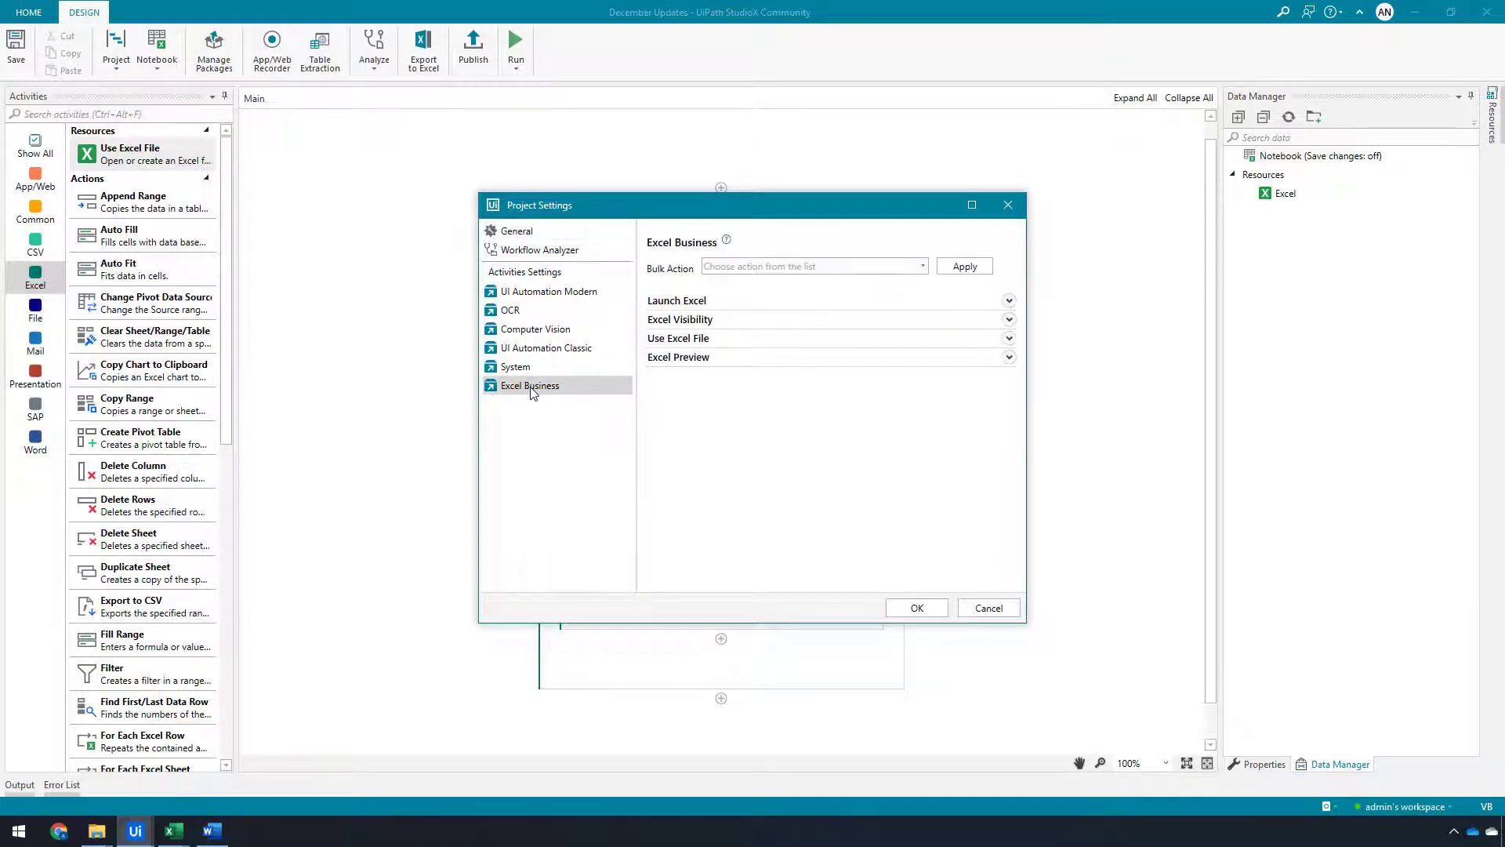
left_click(1009, 303)
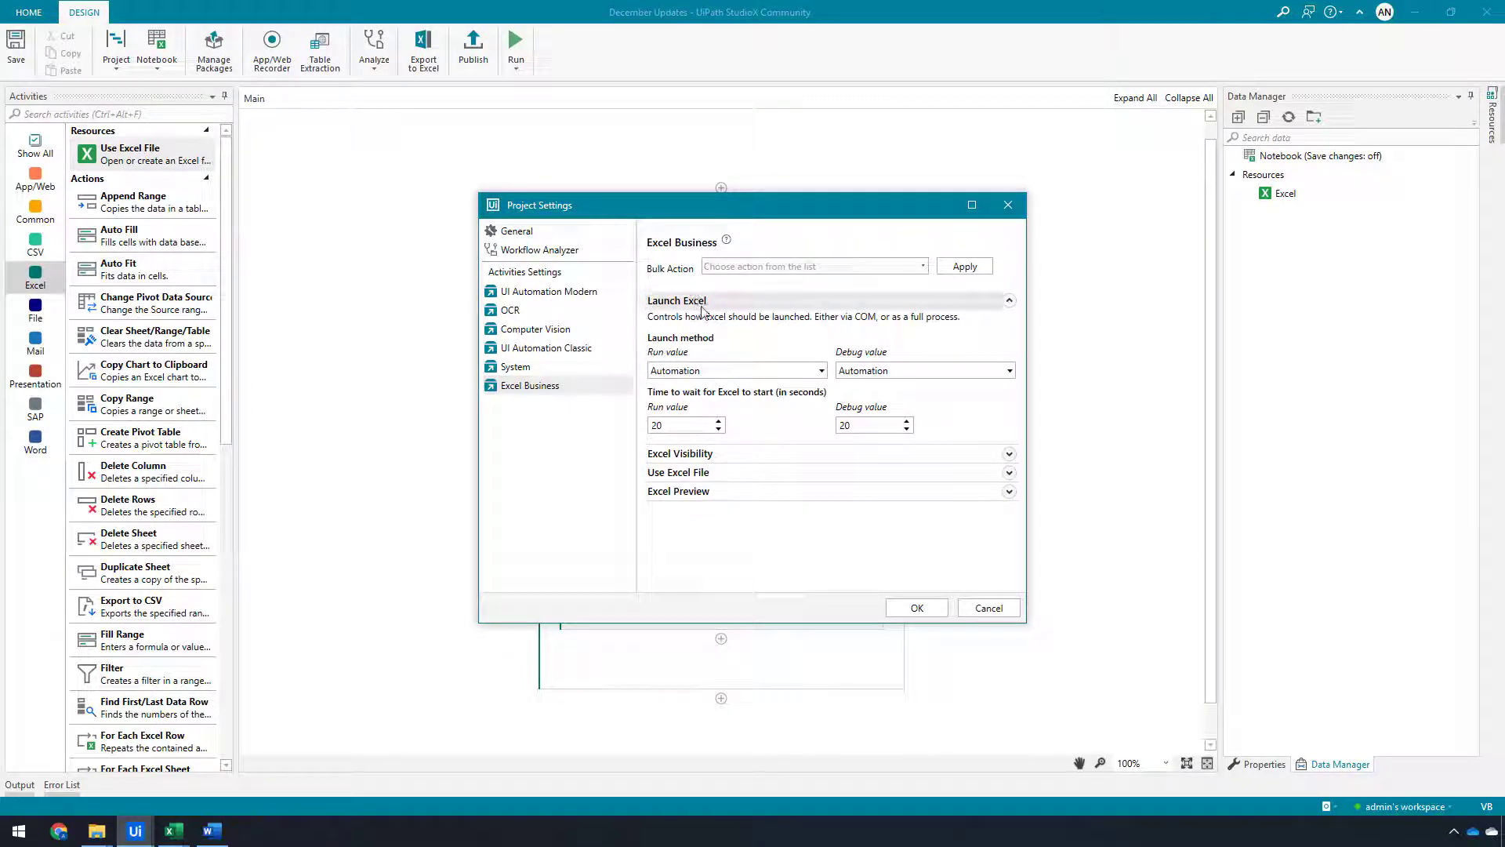
left_click(766, 372)
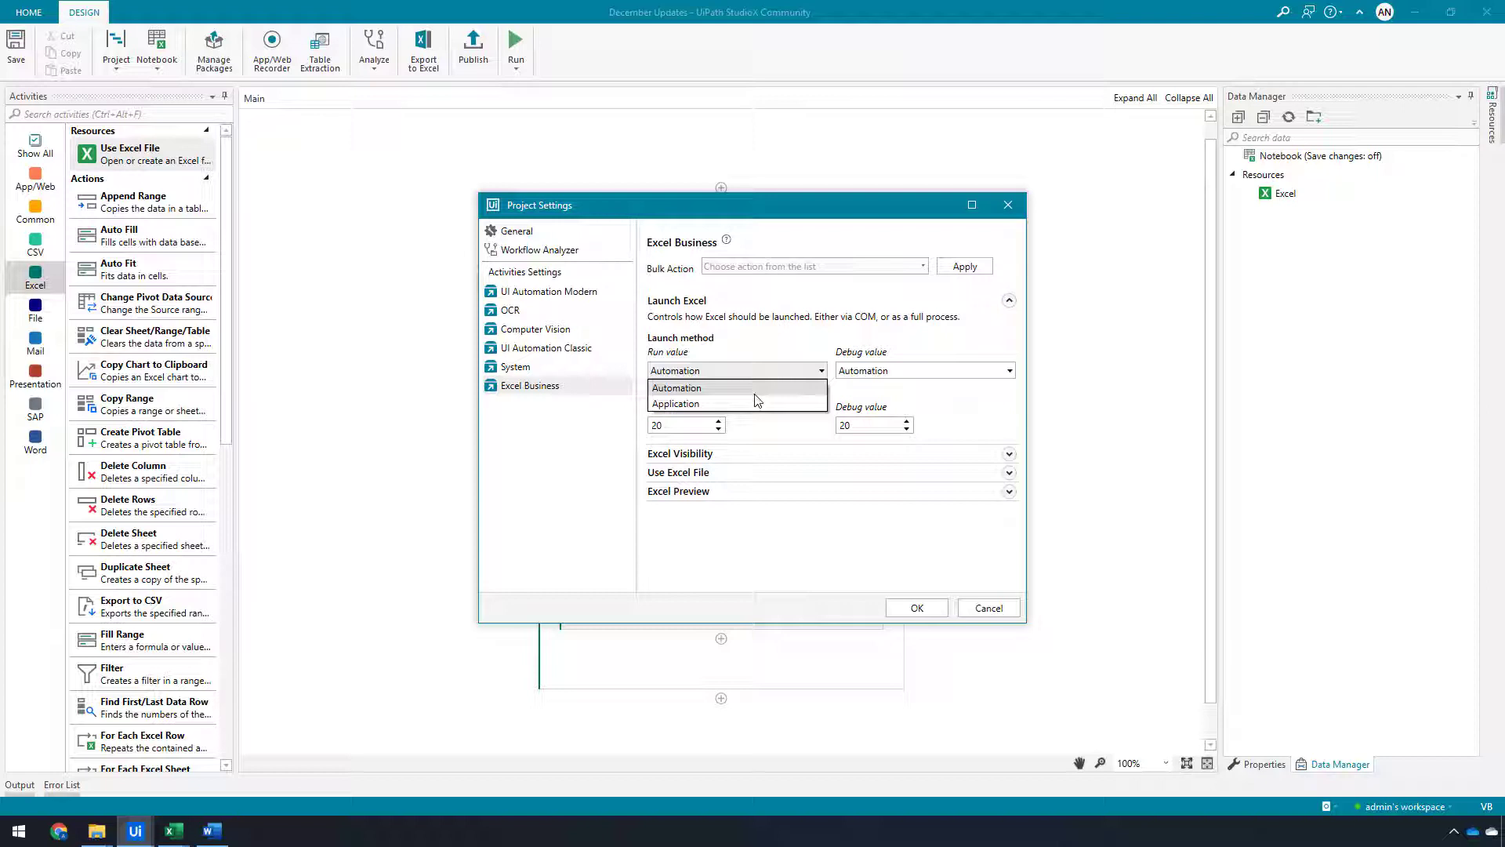
left_click(755, 393)
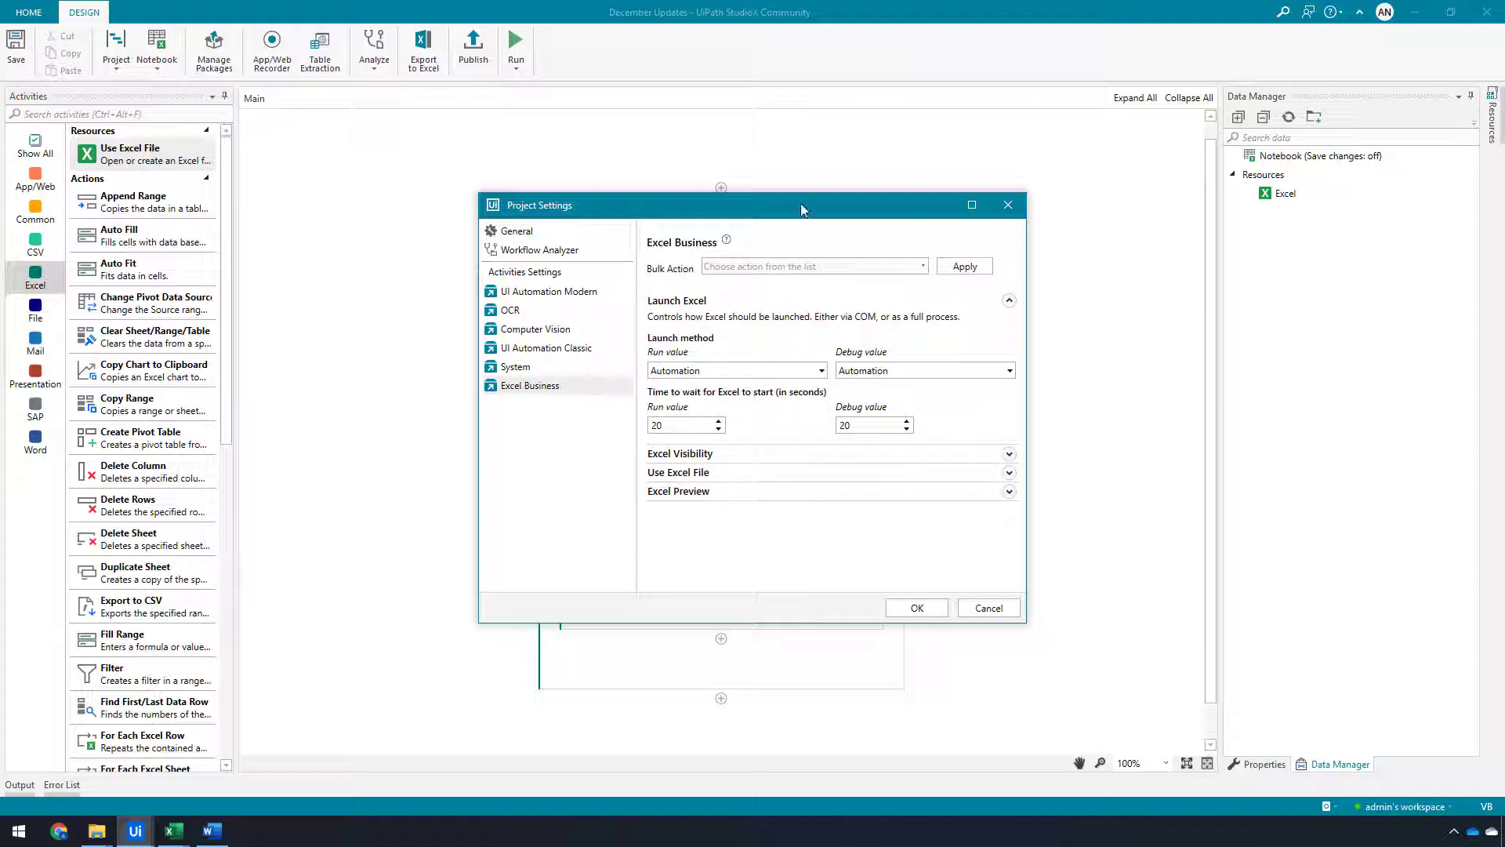
left_click_drag(801, 211, 811, 185)
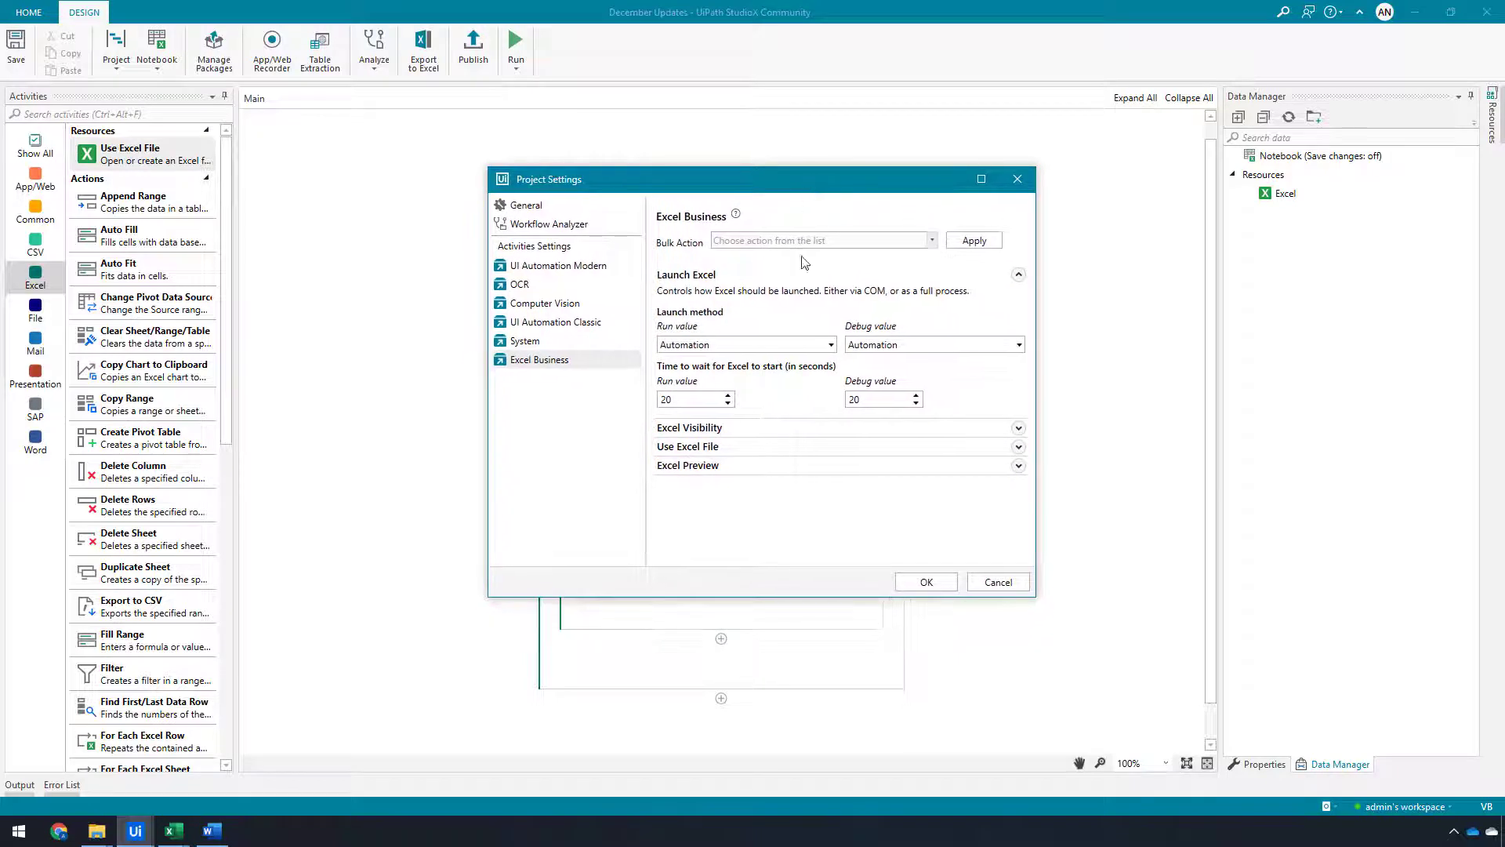
left_click(789, 346)
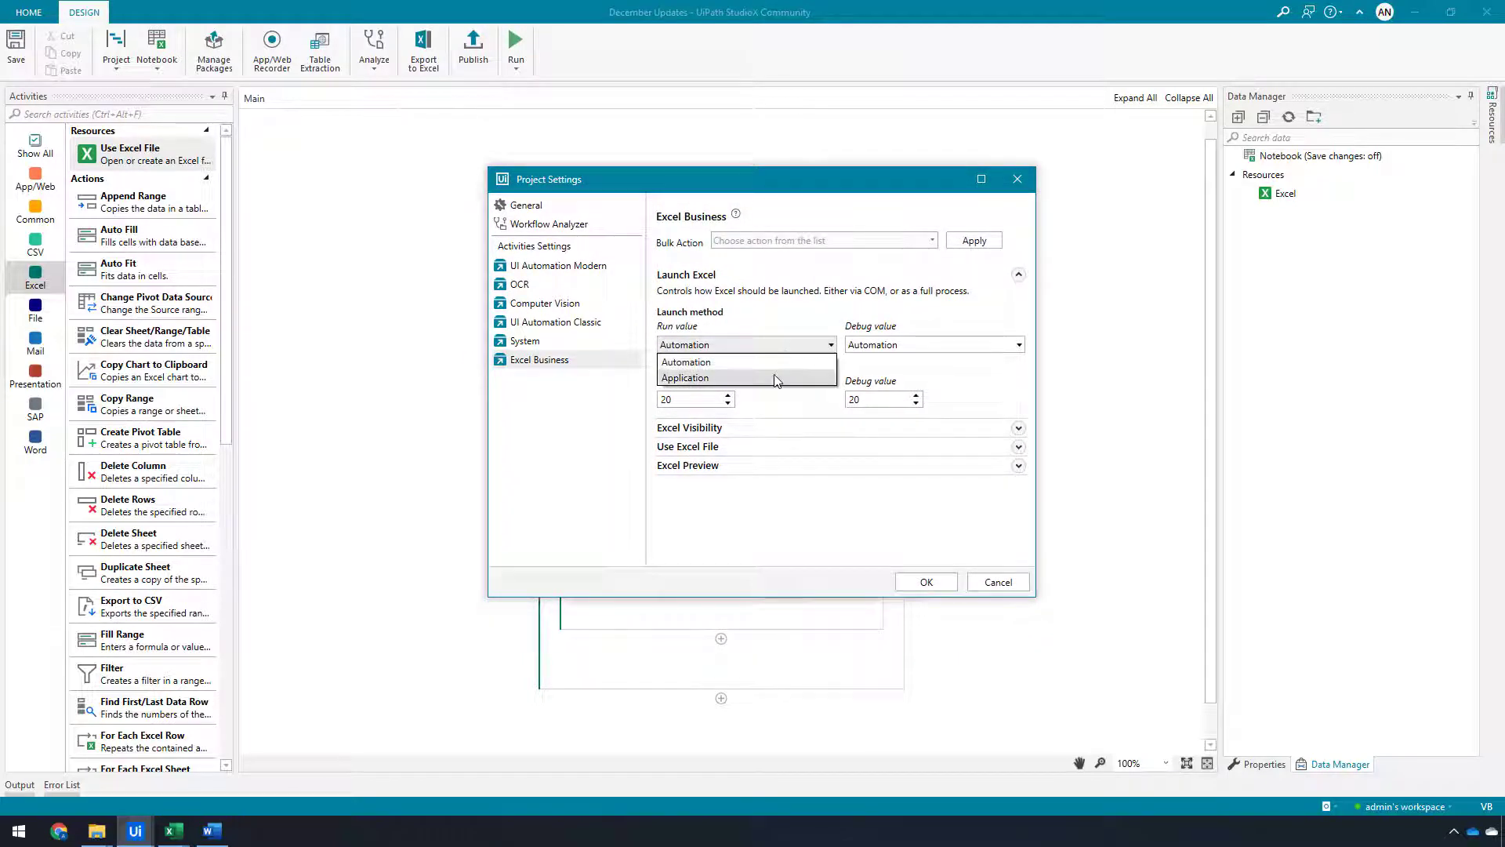
left_click(776, 379)
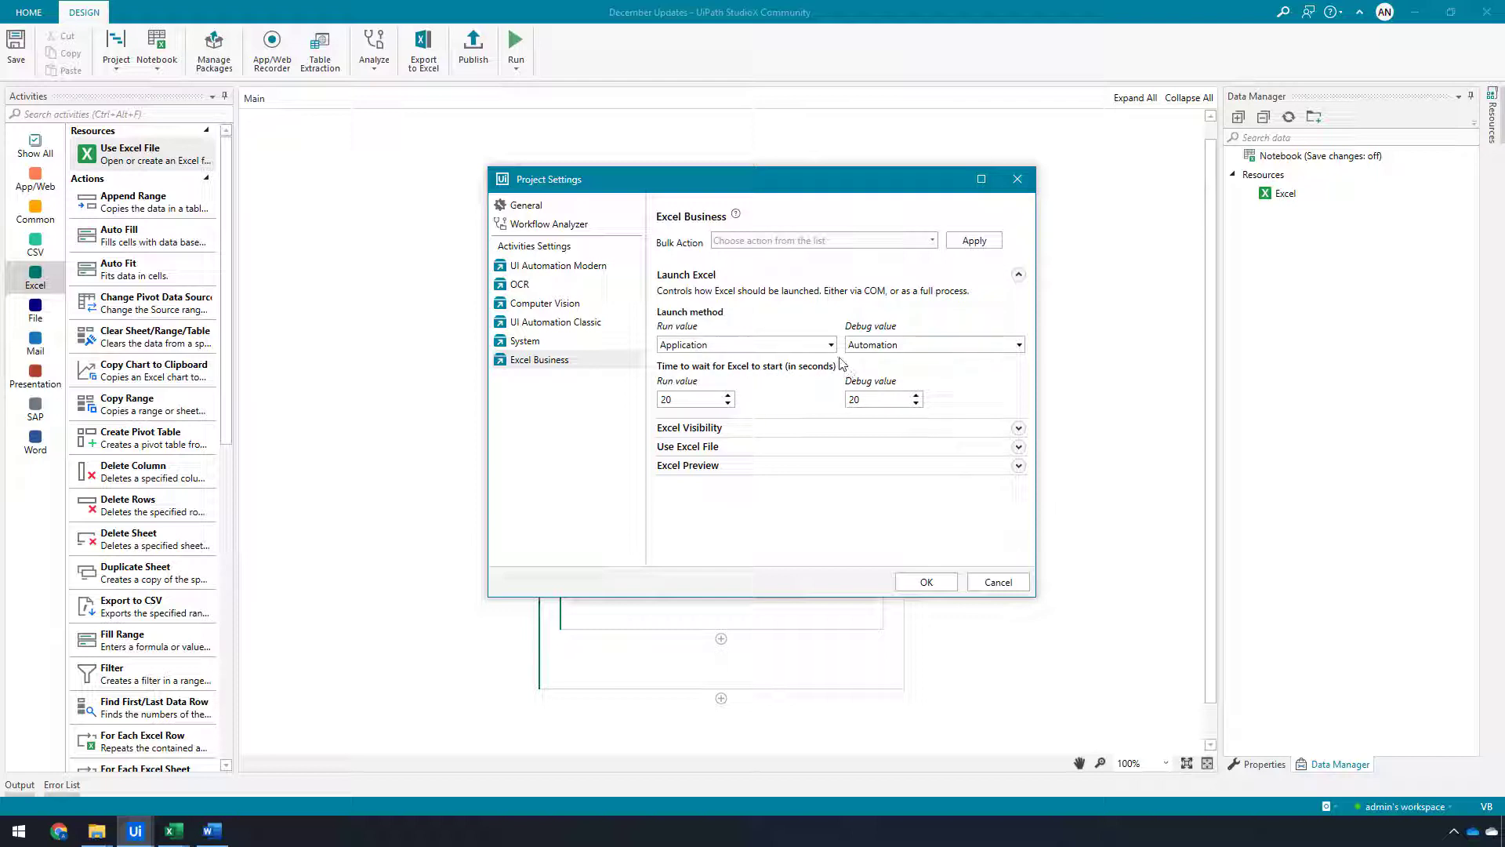
left_click(784, 345)
left_click(772, 360)
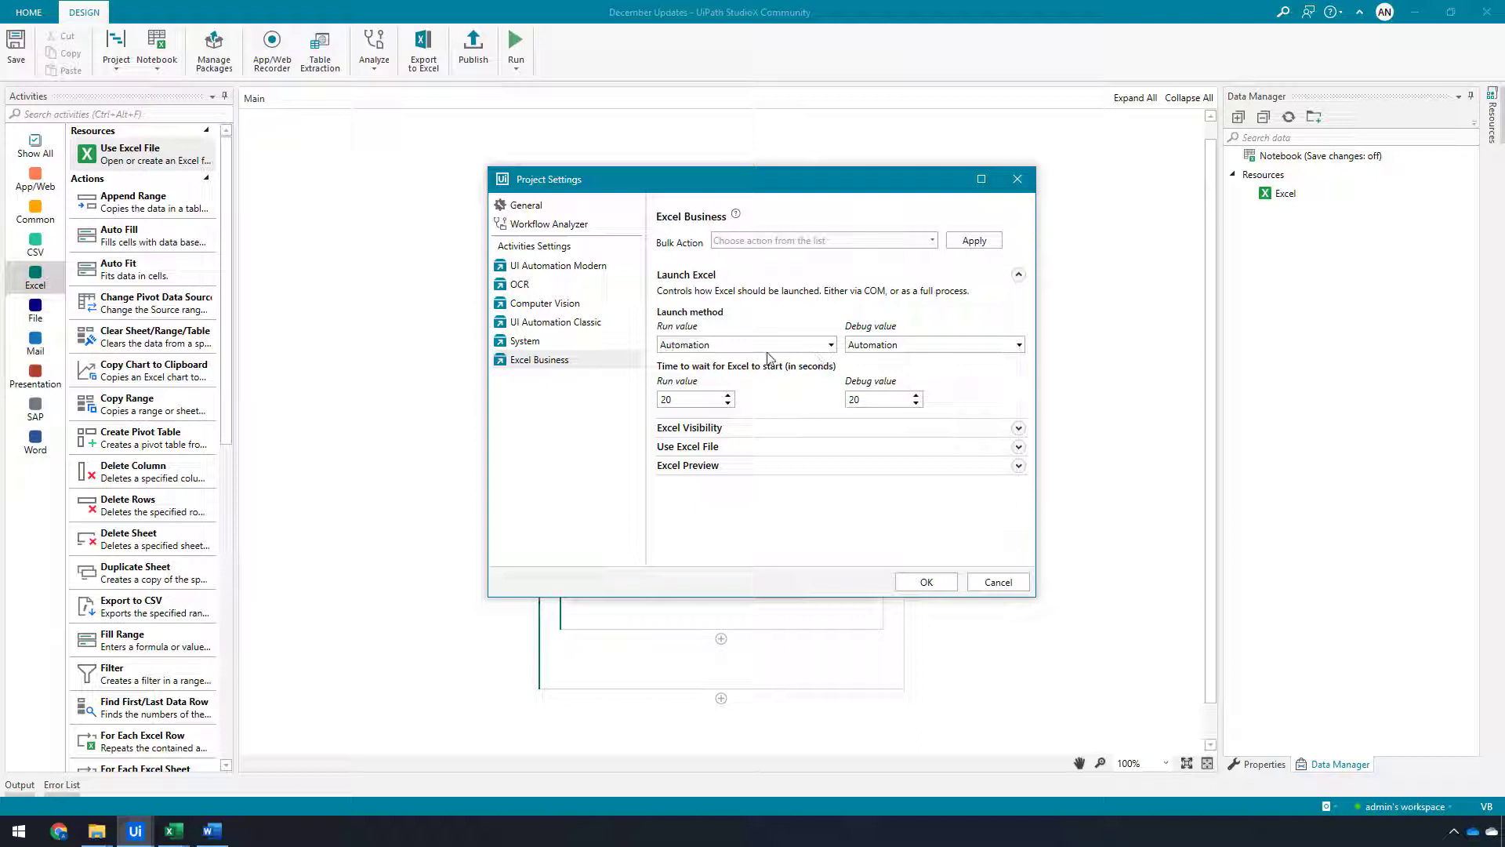
left_click(1020, 276)
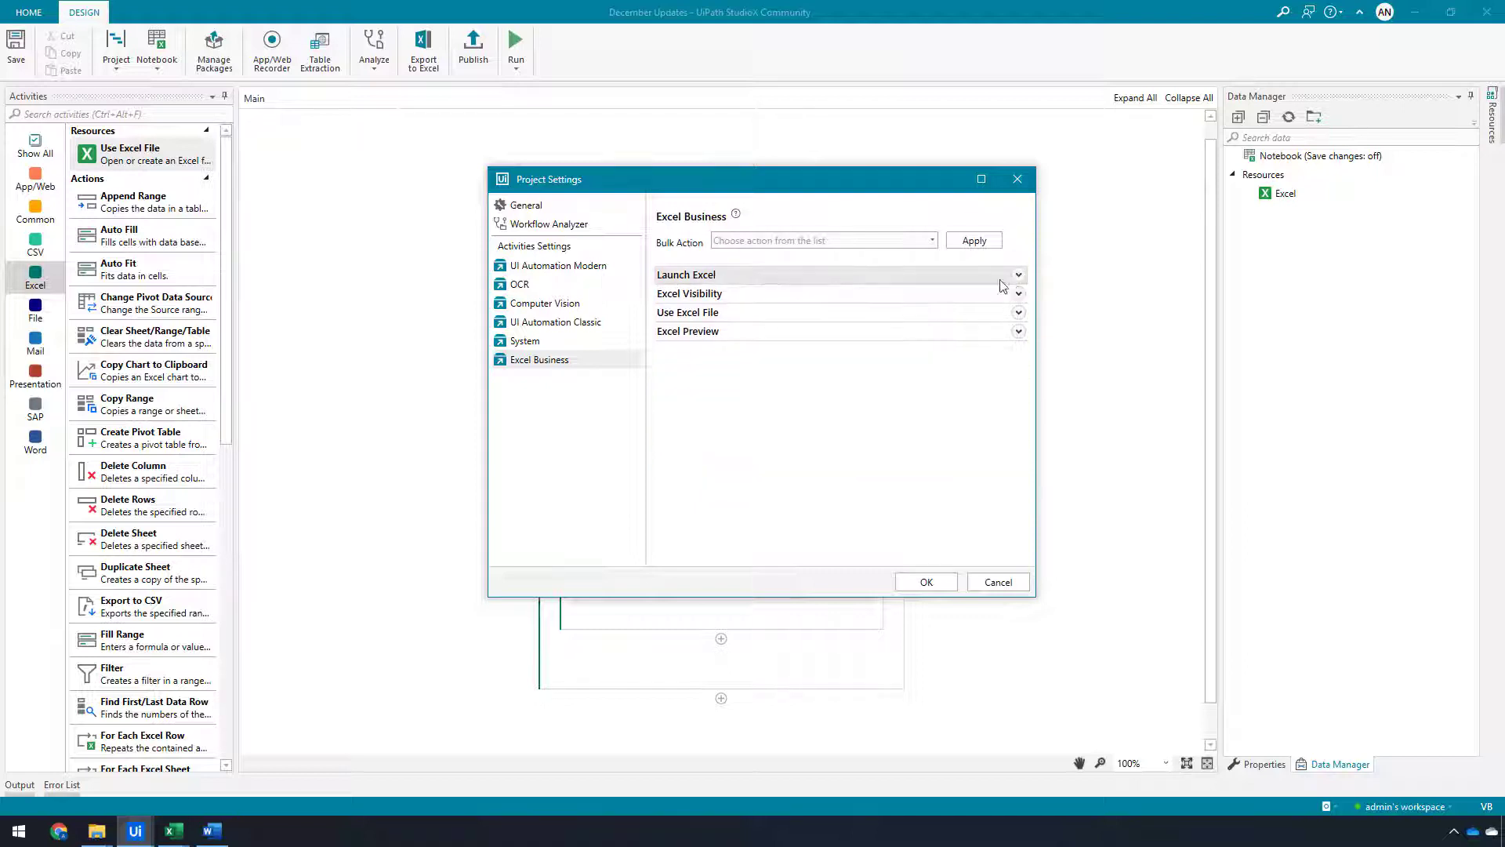
Set the Show Excel Window run value to False under Excel Visibility
left_click(1020, 299)
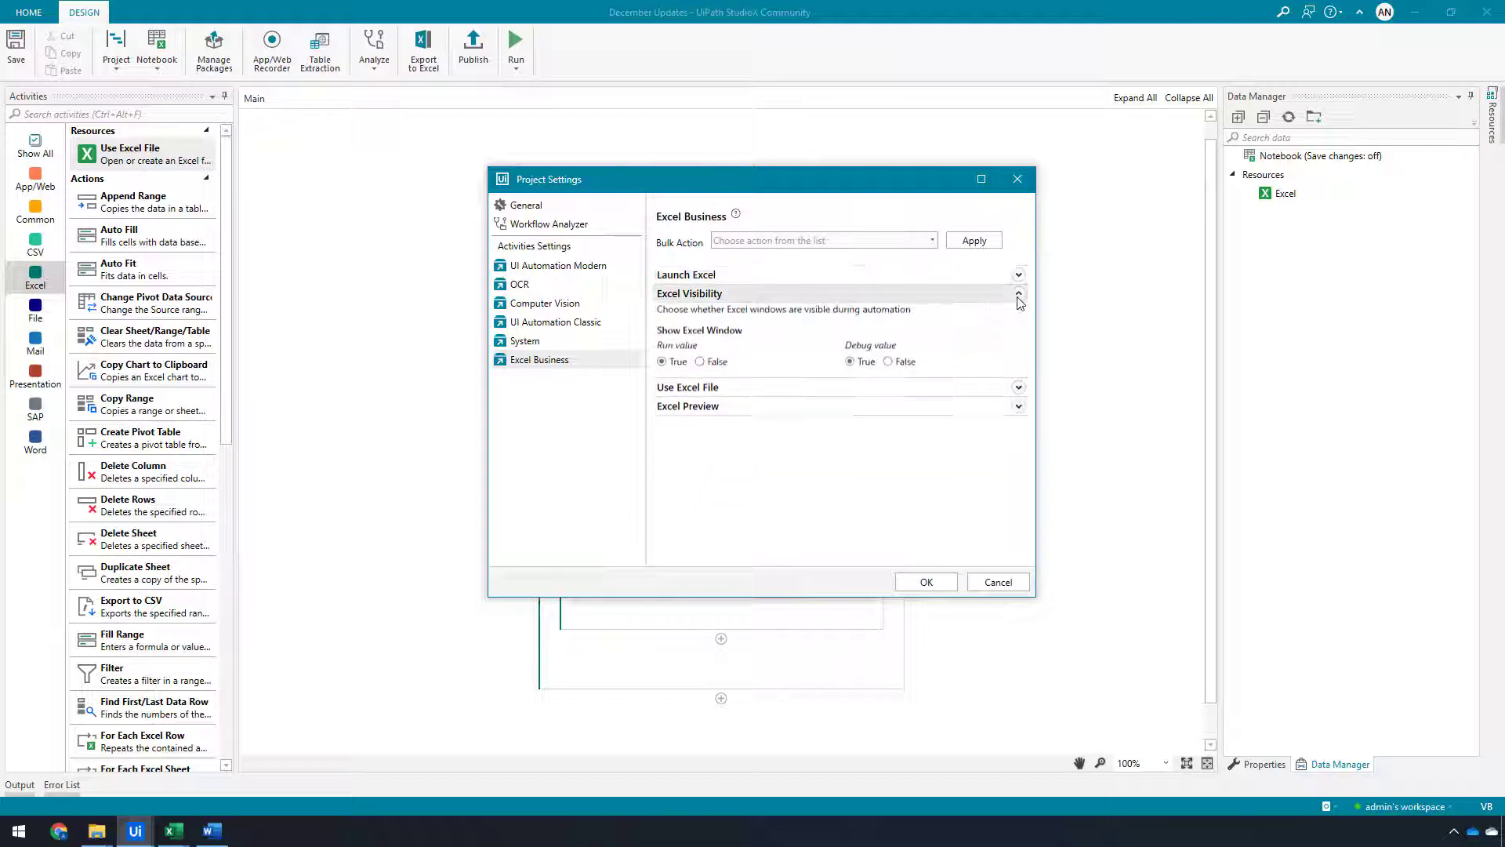
left_click(700, 362)
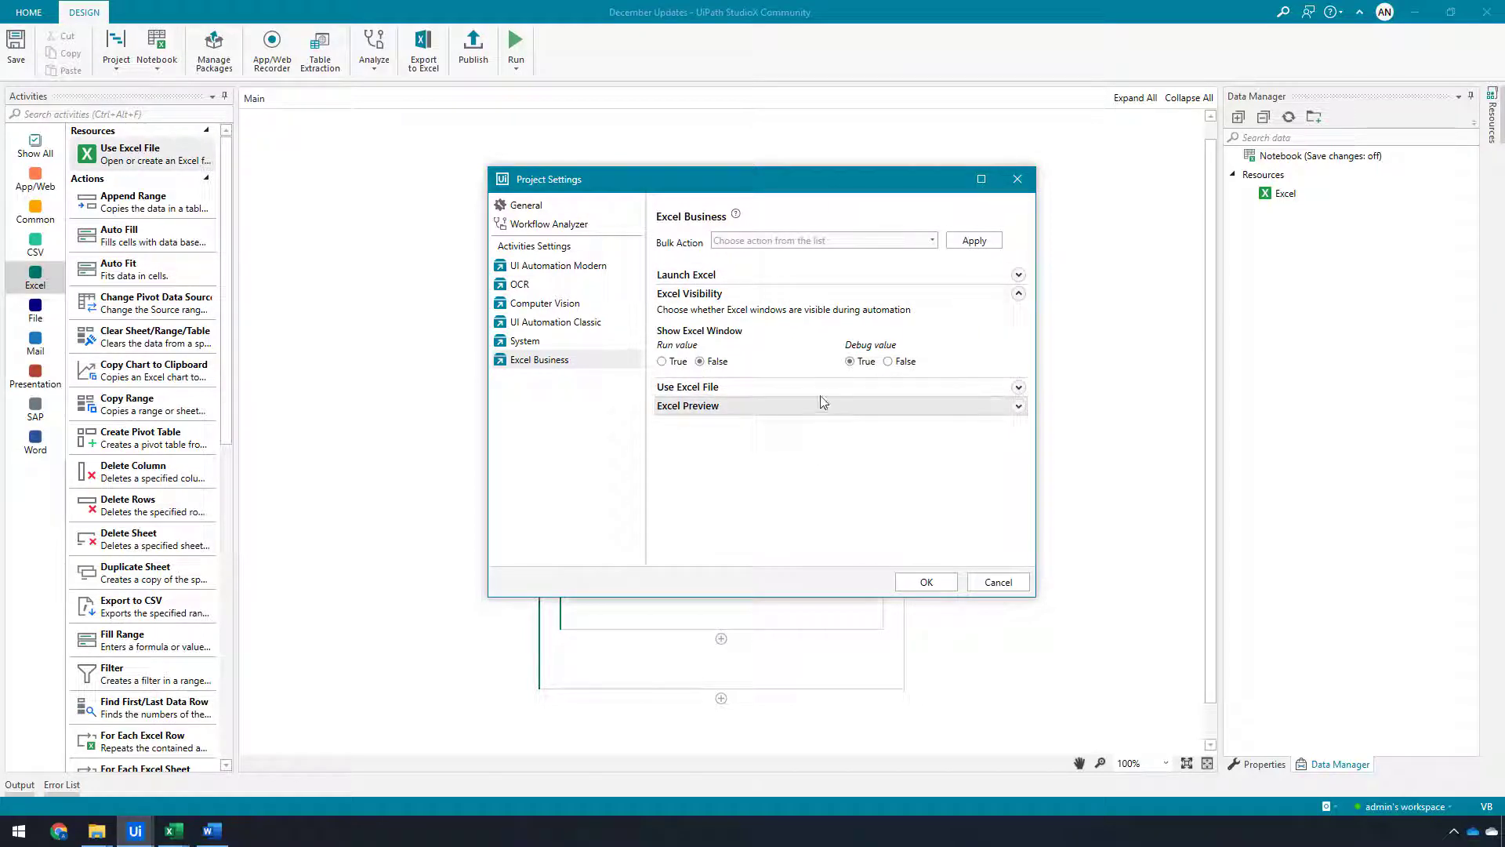
left_click(1021, 295)
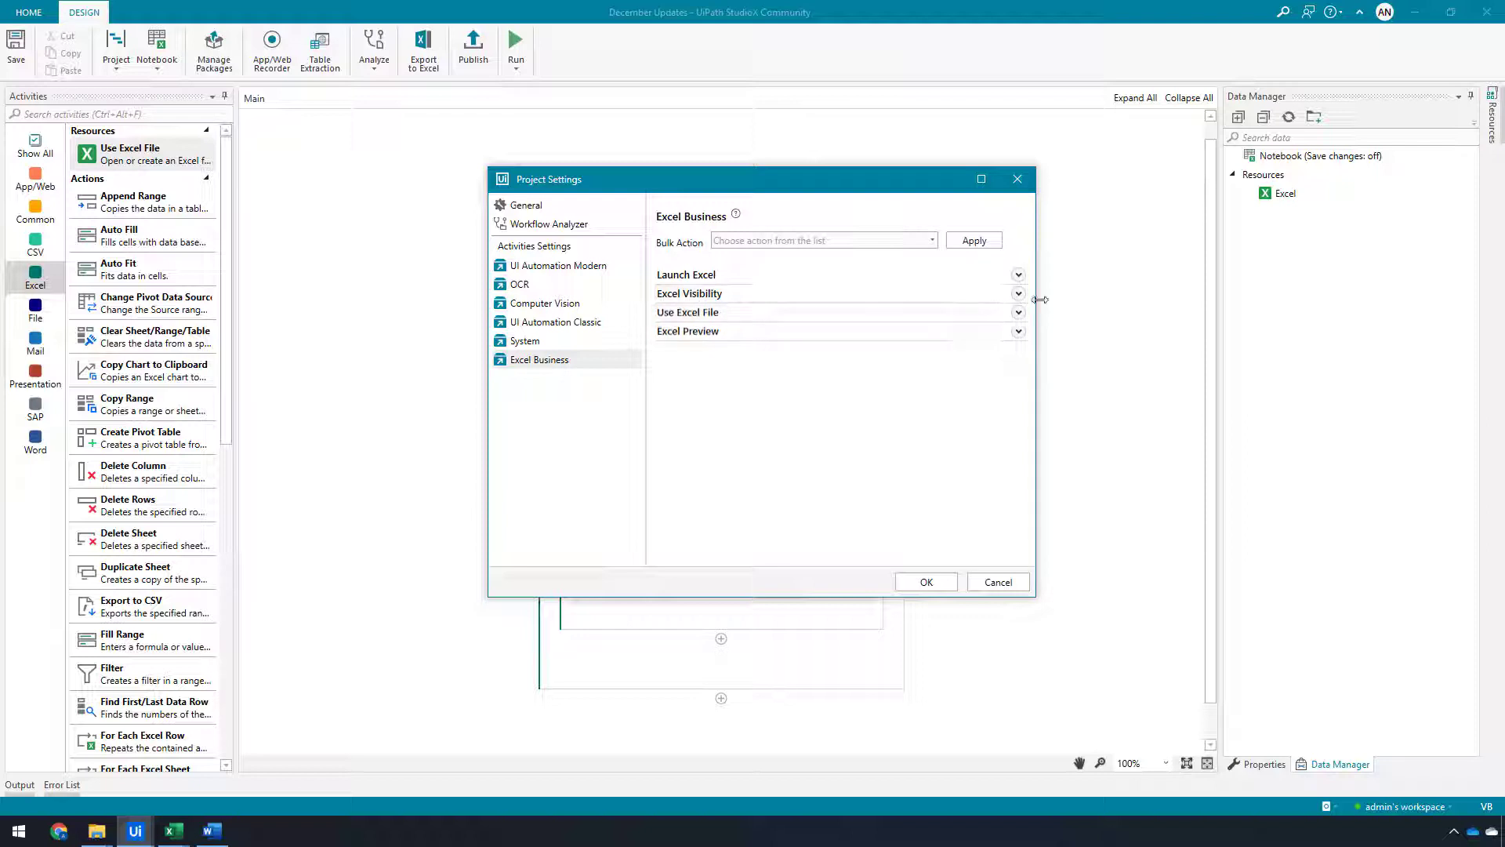
left_click(1020, 294)
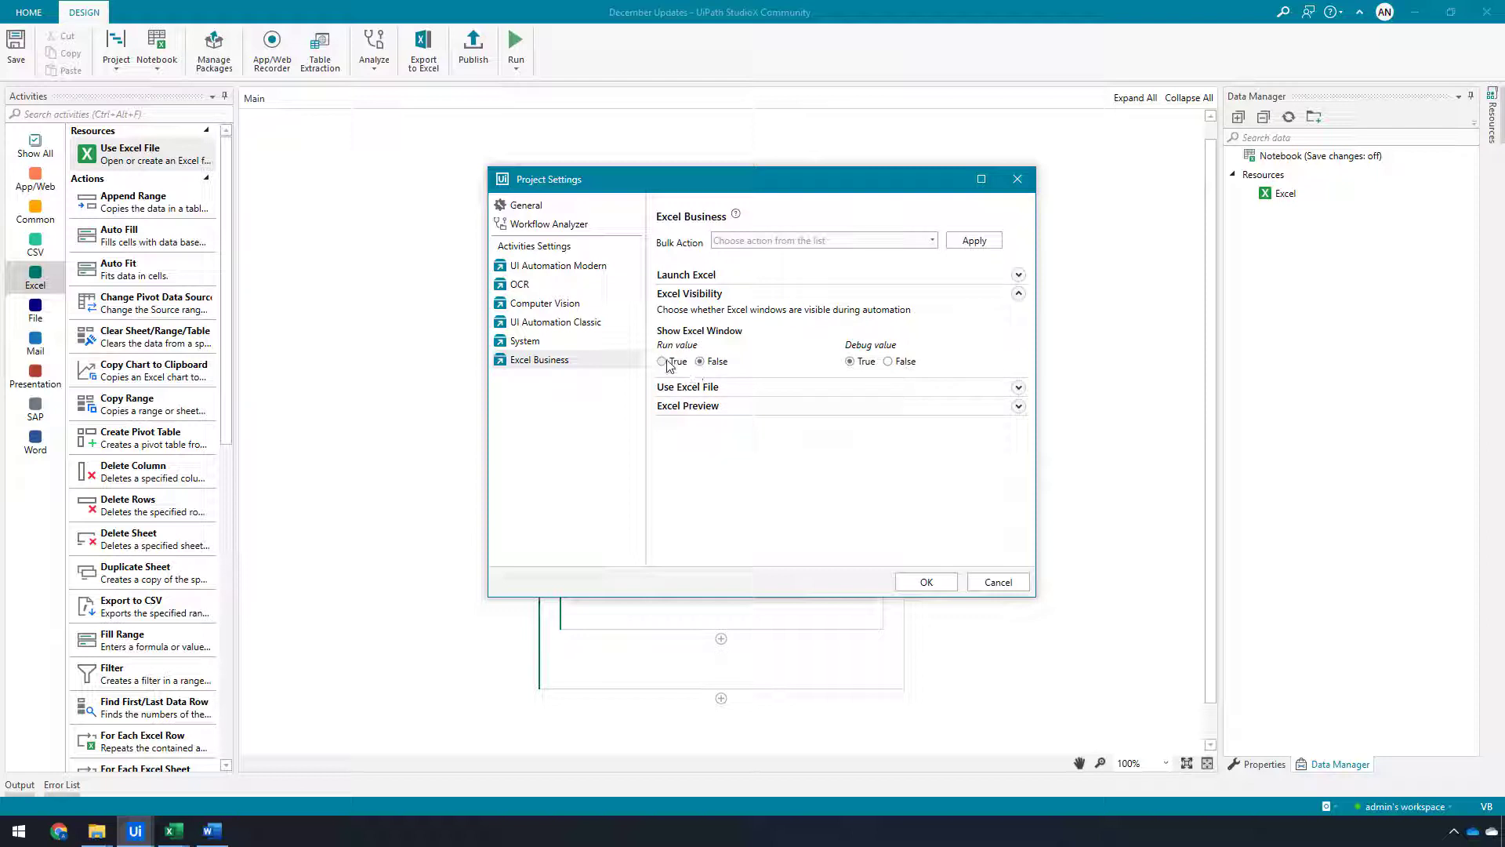
left_click(1020, 296)
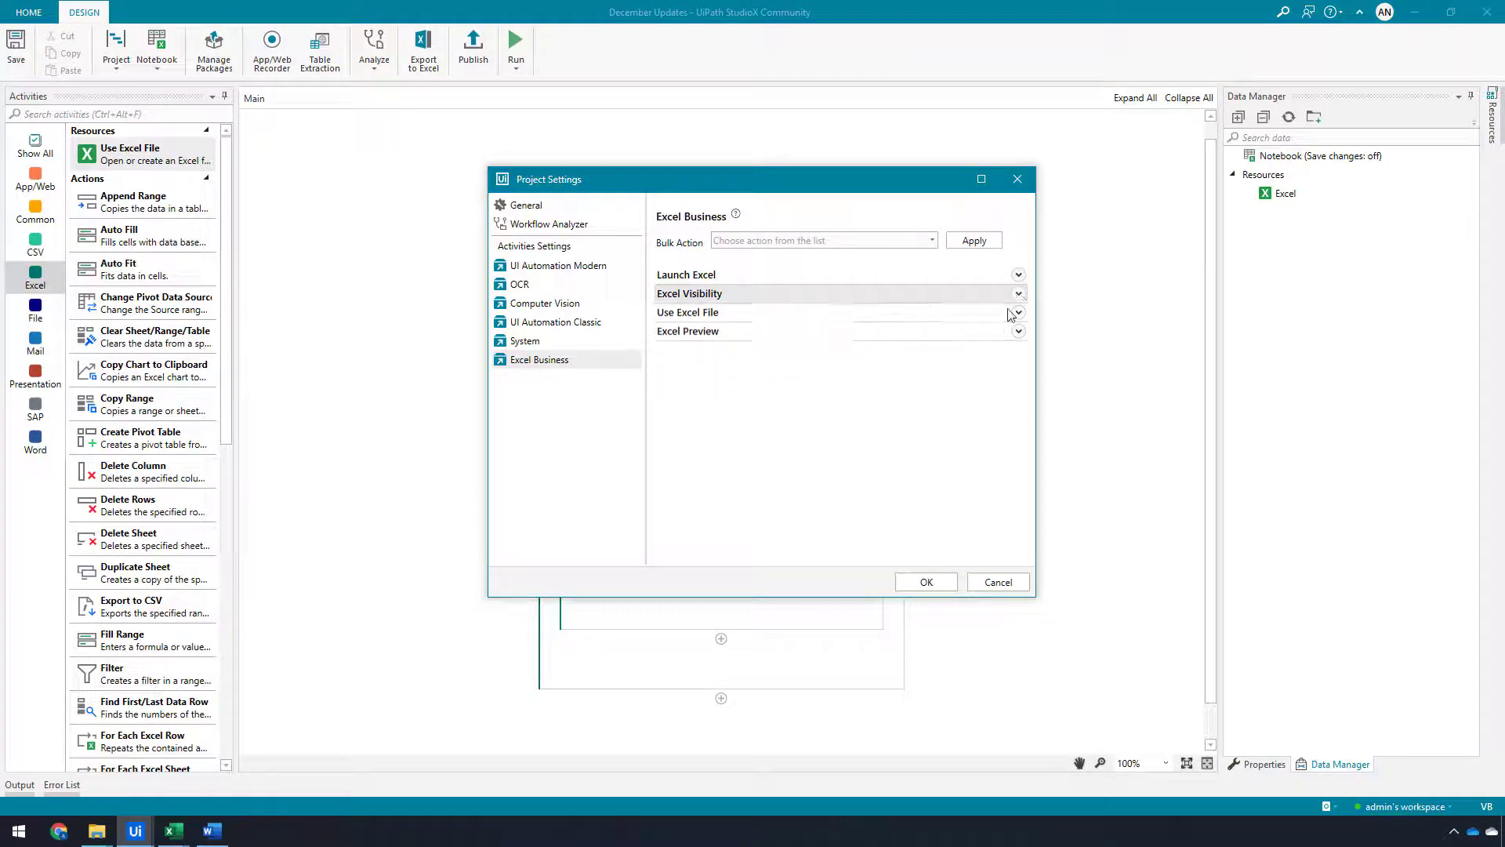
Examine the Read formatting options under the Use Excel File settings
left_click(1019, 315)
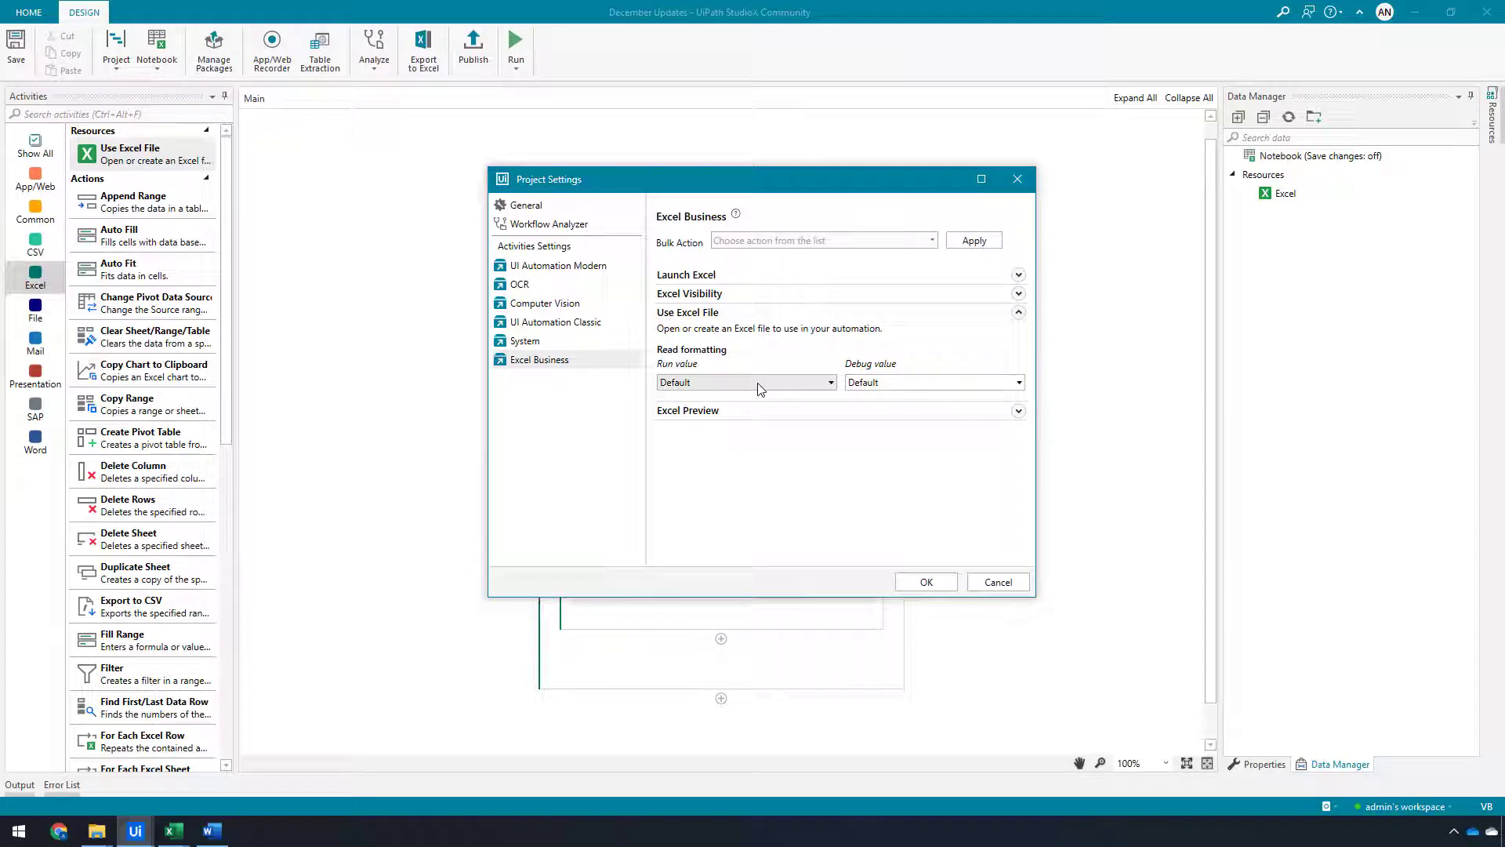
left_click(758, 384)
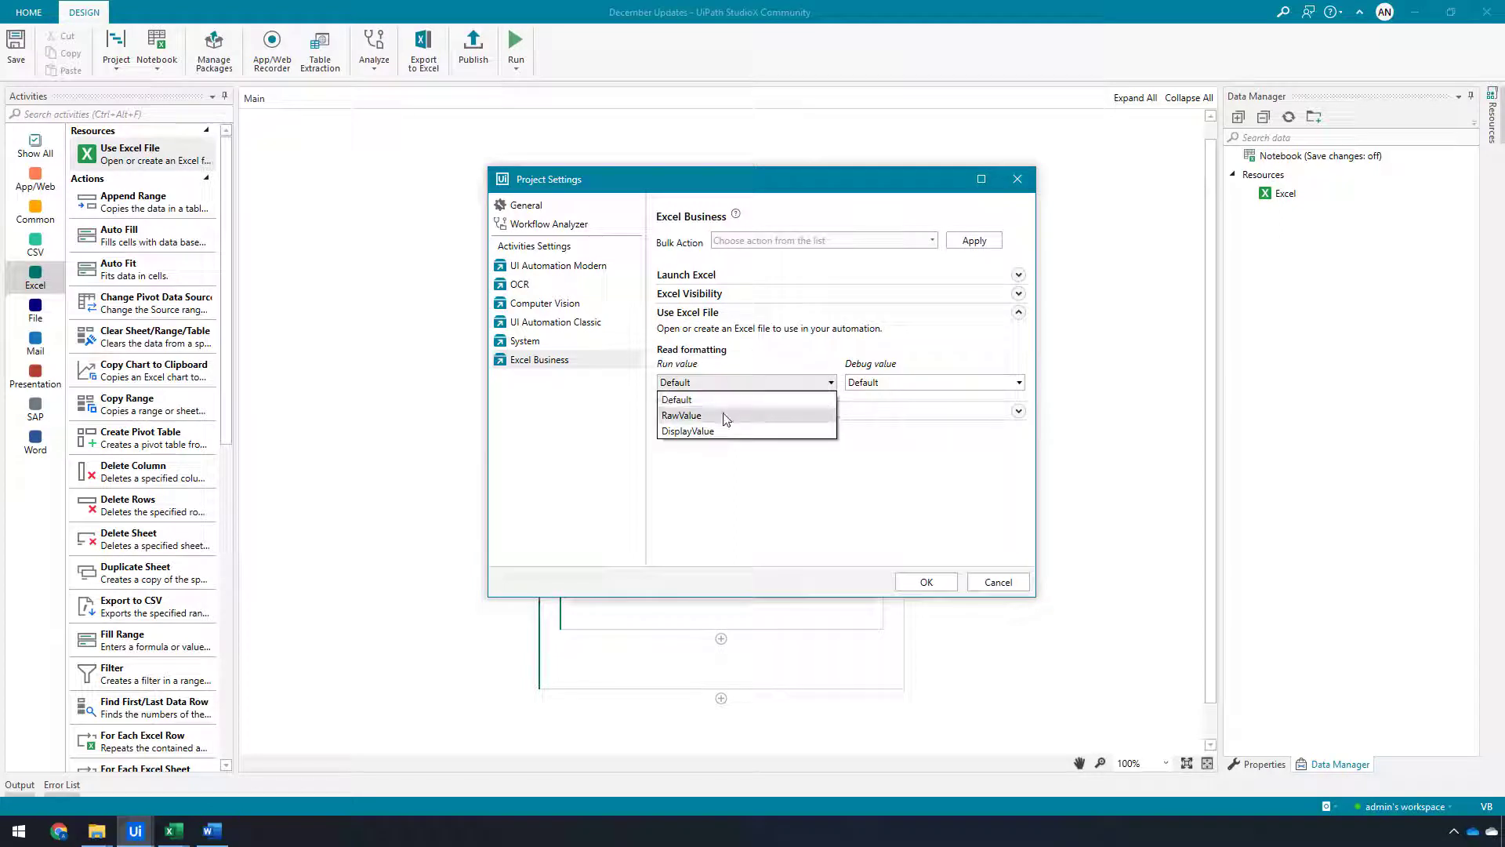
left_click(704, 400)
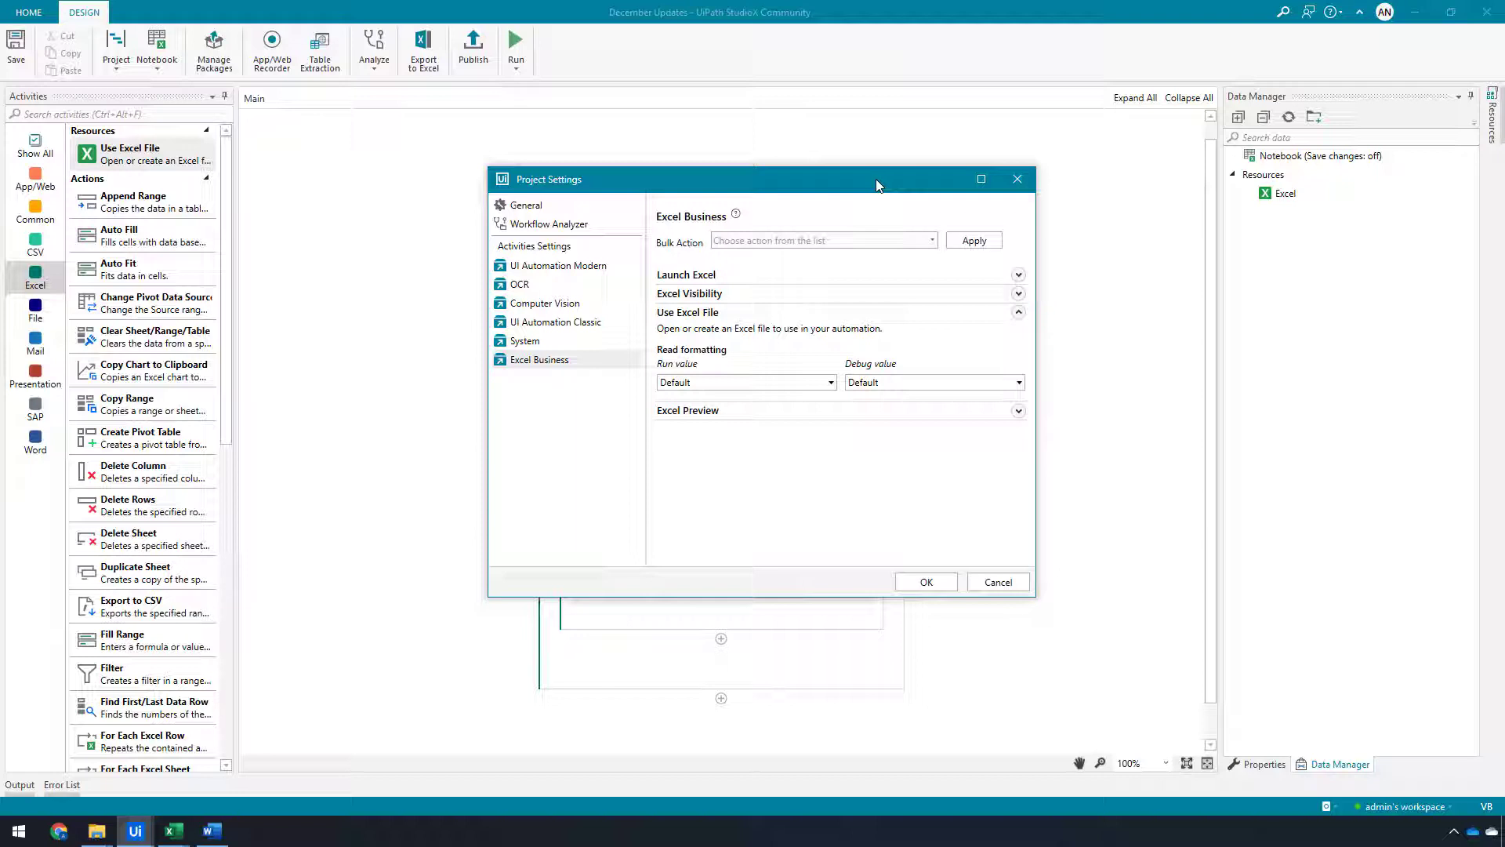
left_click(1018, 312)
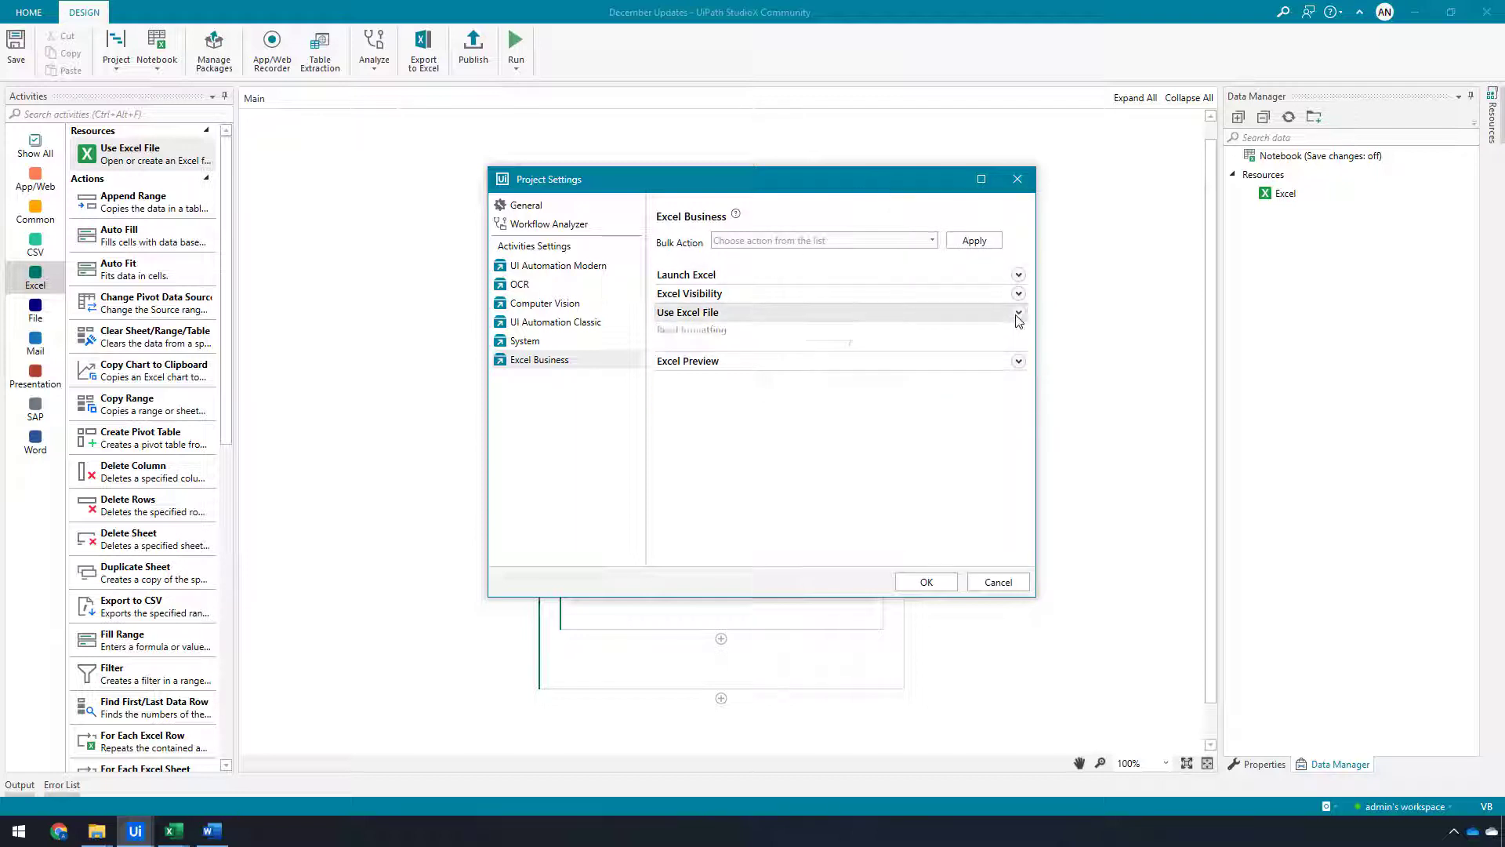
Set the Excel preview type run value to UseExcelInstance and save the project settings
left_click(1019, 333)
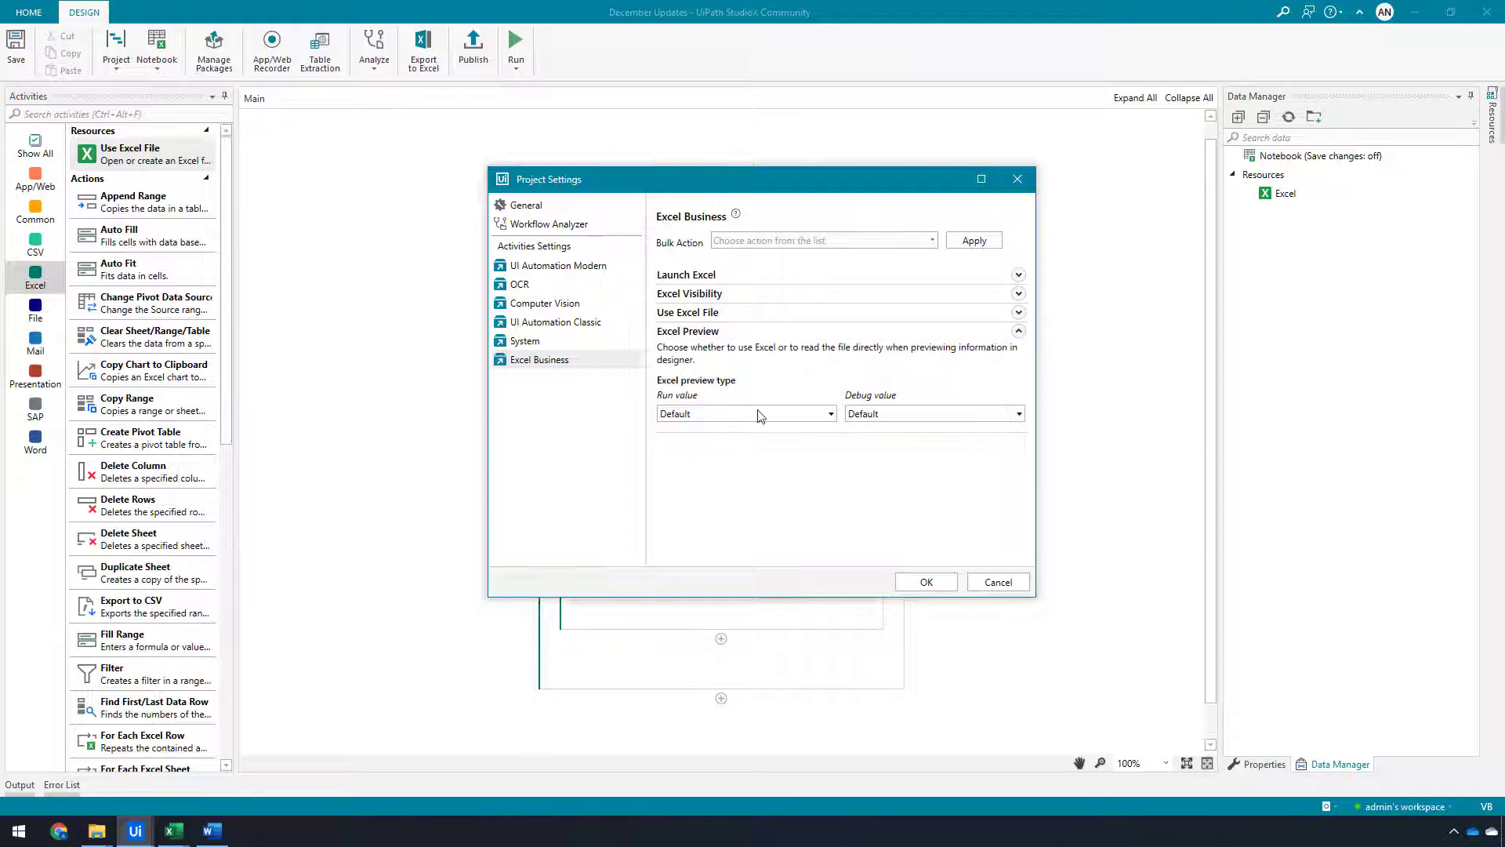
left_click(779, 415)
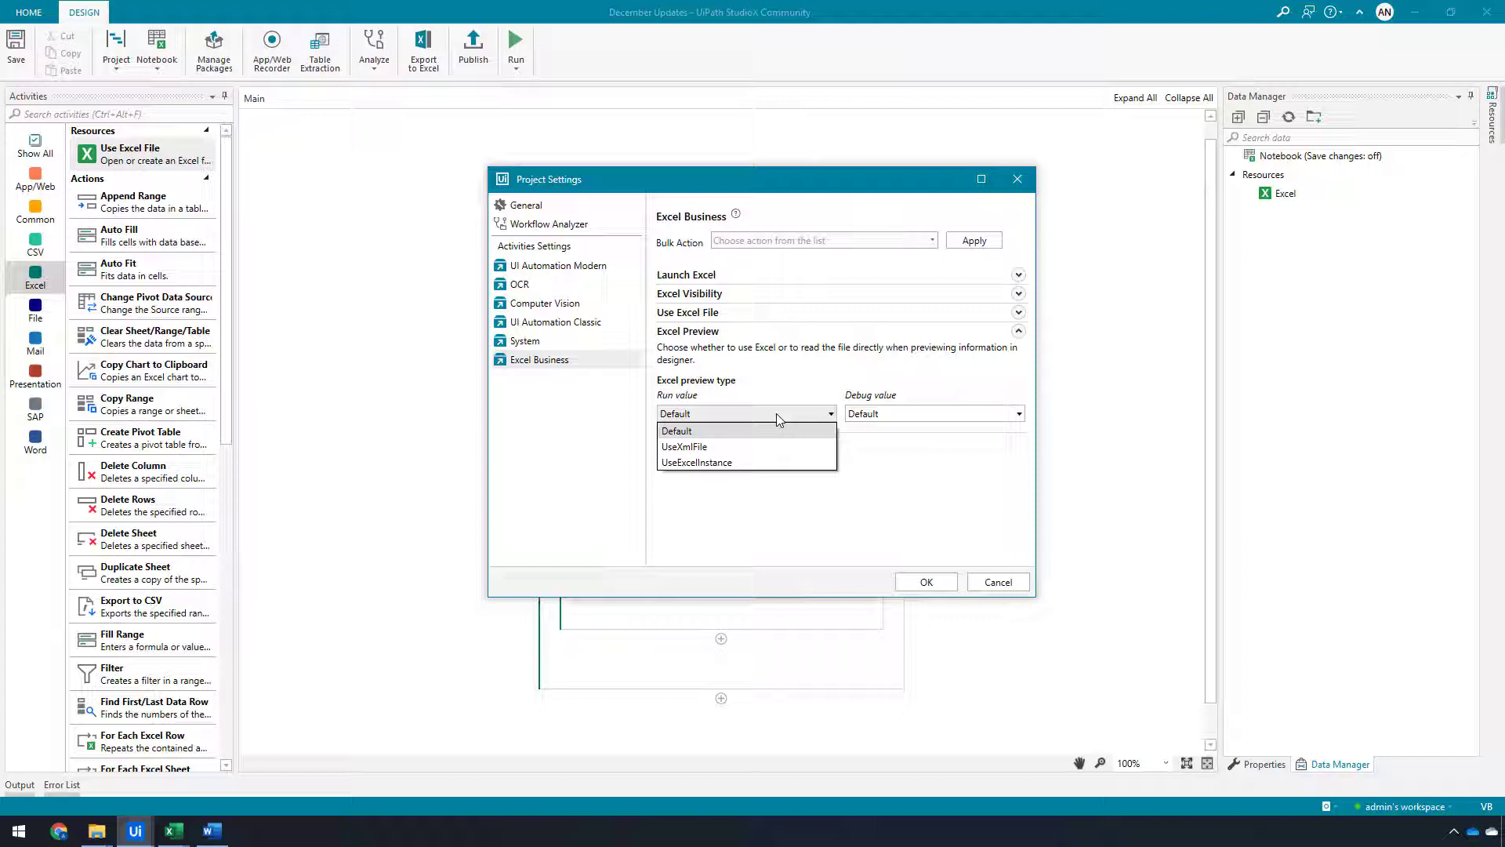
left_click(723, 463)
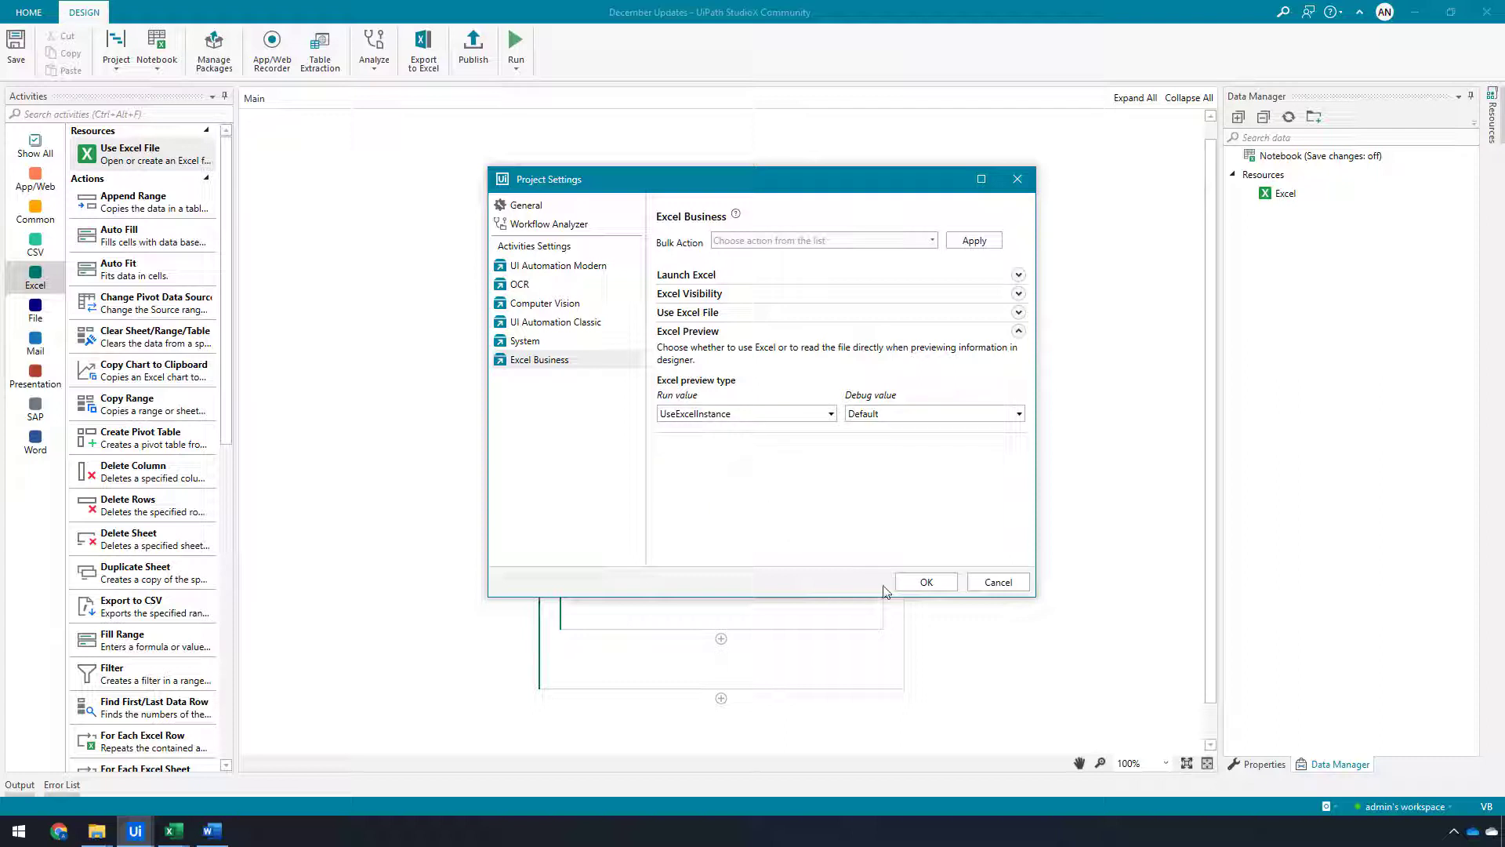
left_click(926, 583)
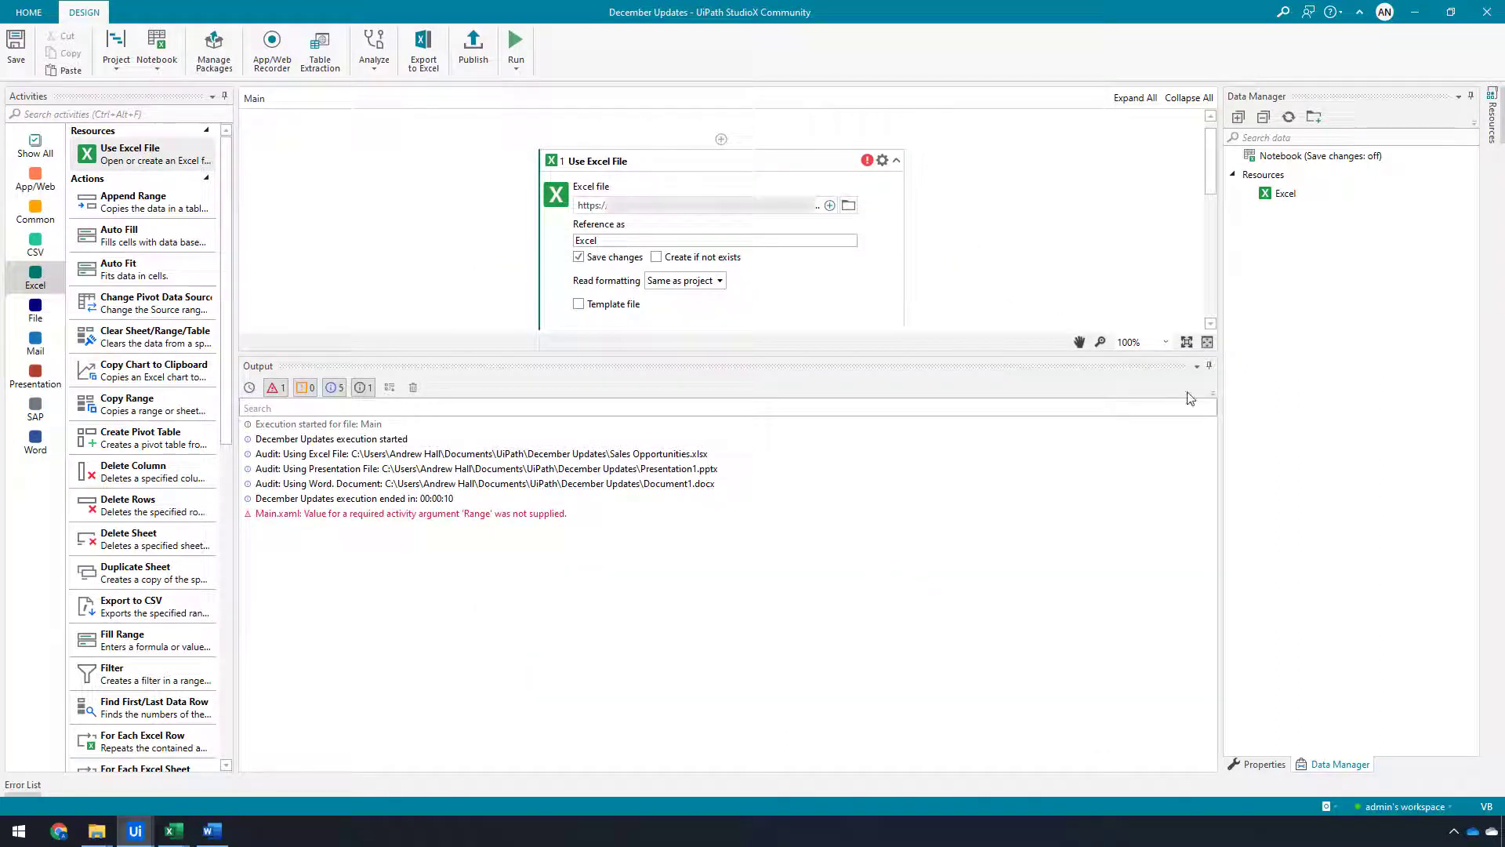
Close the output panel and set the For Each Excel Row range to Sheet1
left_click(1209, 366)
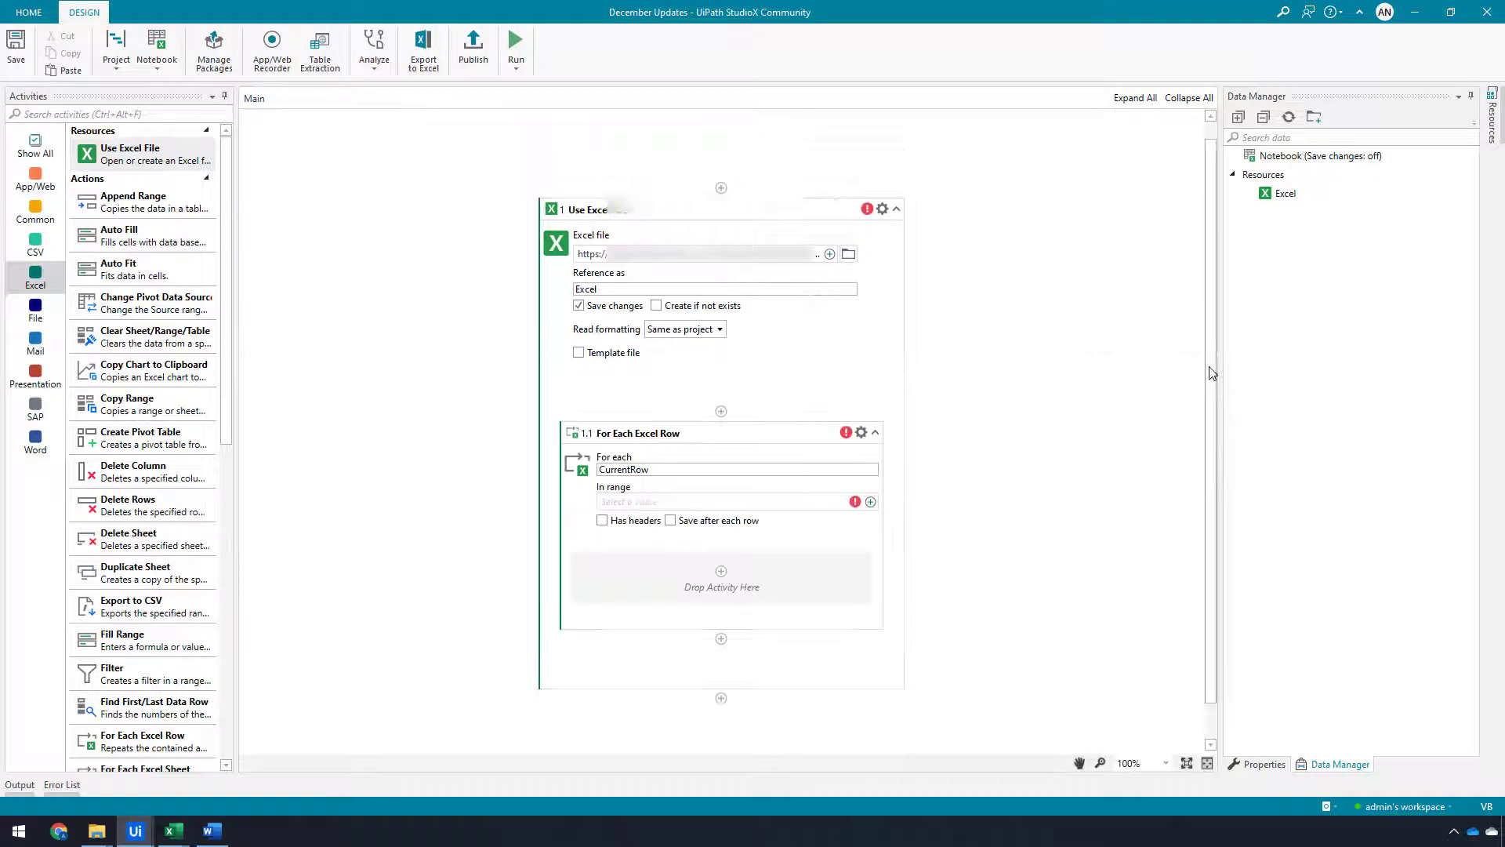
left_click(870, 502)
mouse_move(937, 506)
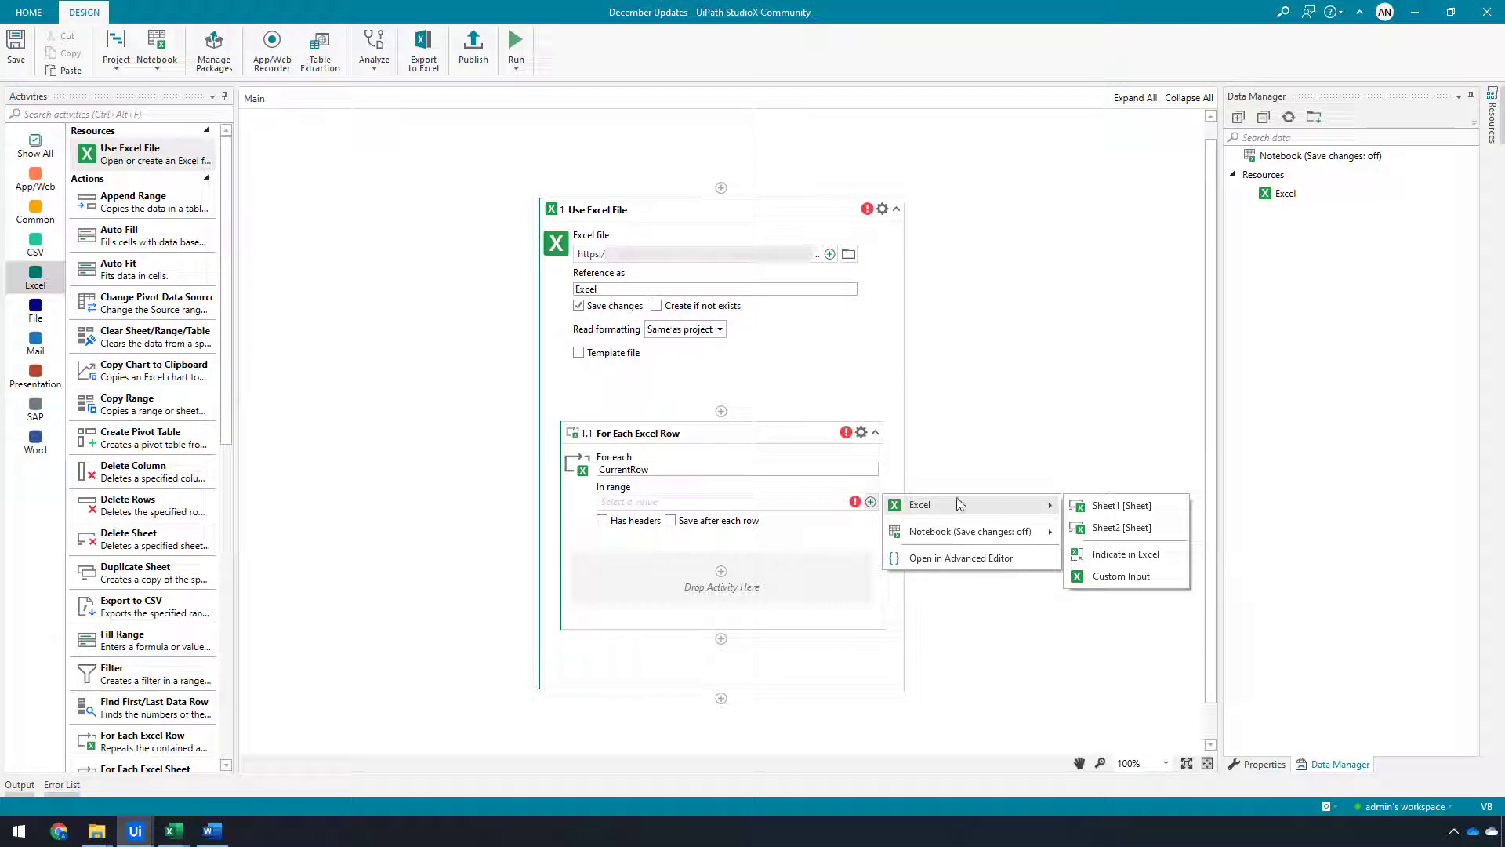
left_click(1112, 515)
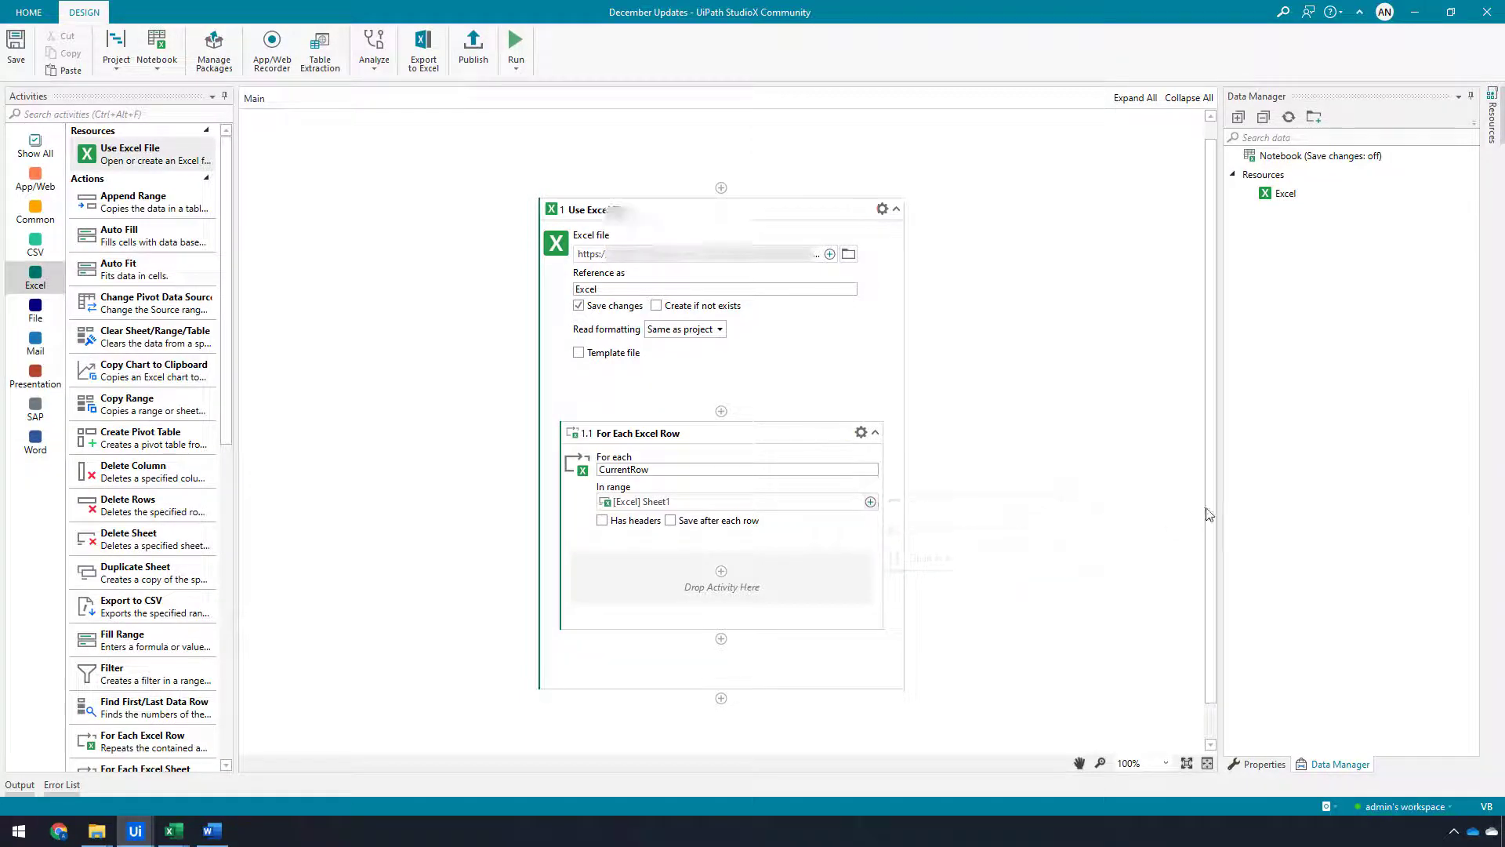
Delete the For Each Excel Row activity from the workflow
scroll(1218, 566, "down", 1)
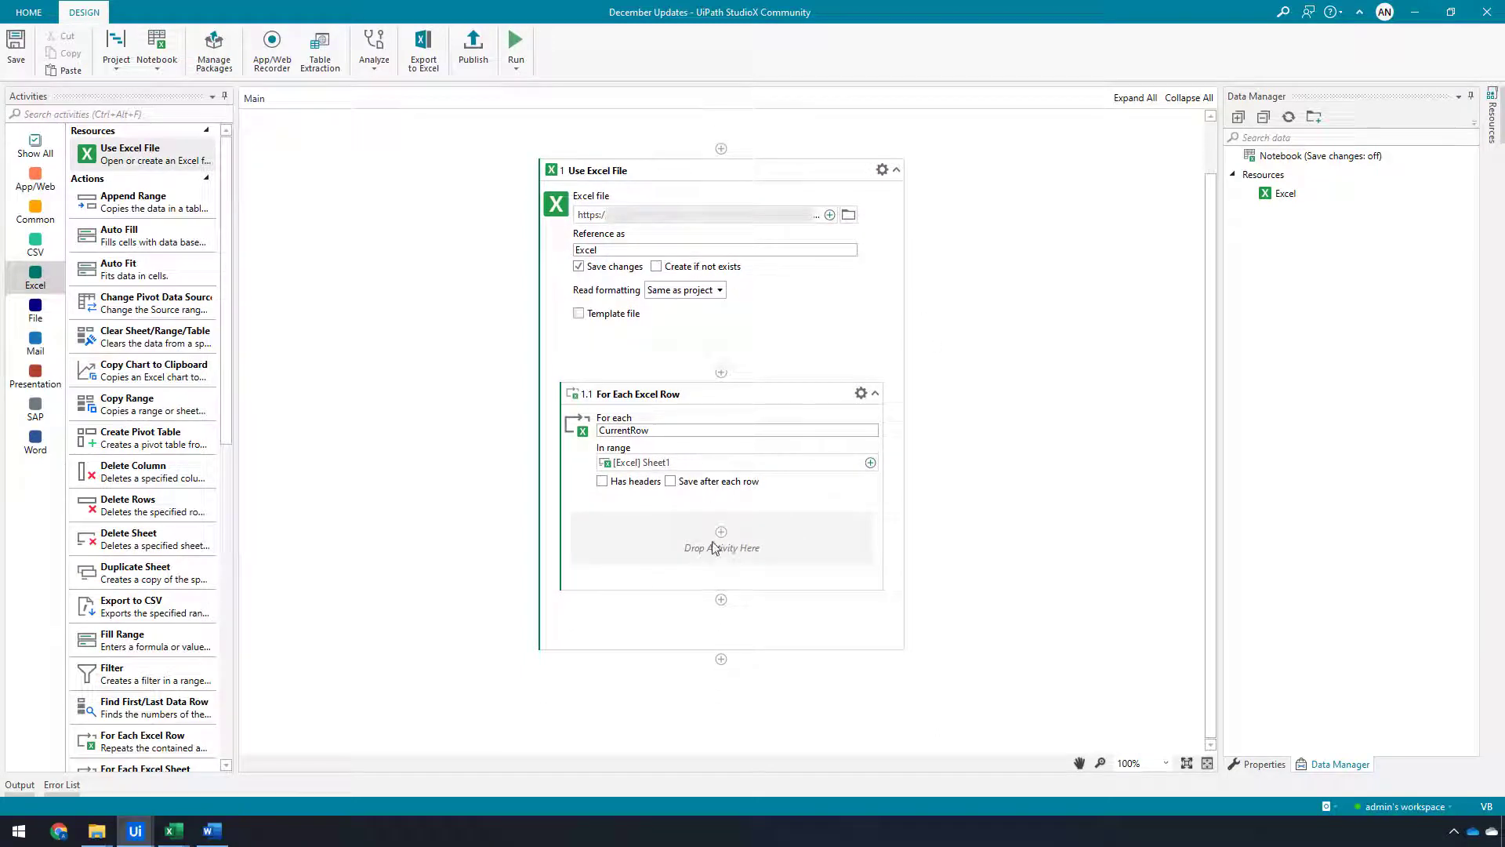
left_click(782, 400)
key("Delete")
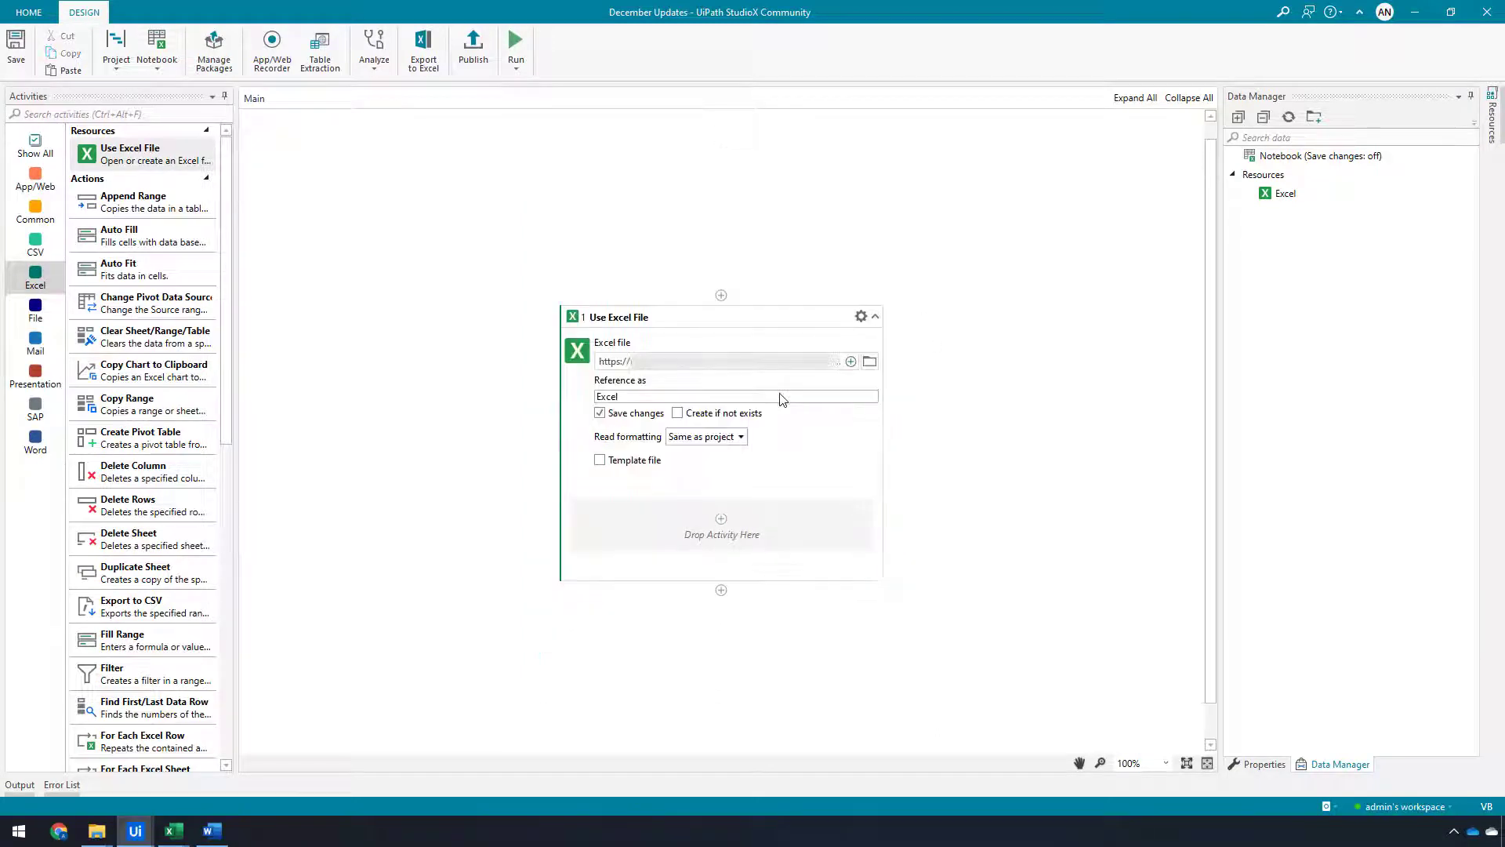
Add a Message Box inside the Use Excel File activity that displays the Sheet1 cell data1
left_click(725, 512)
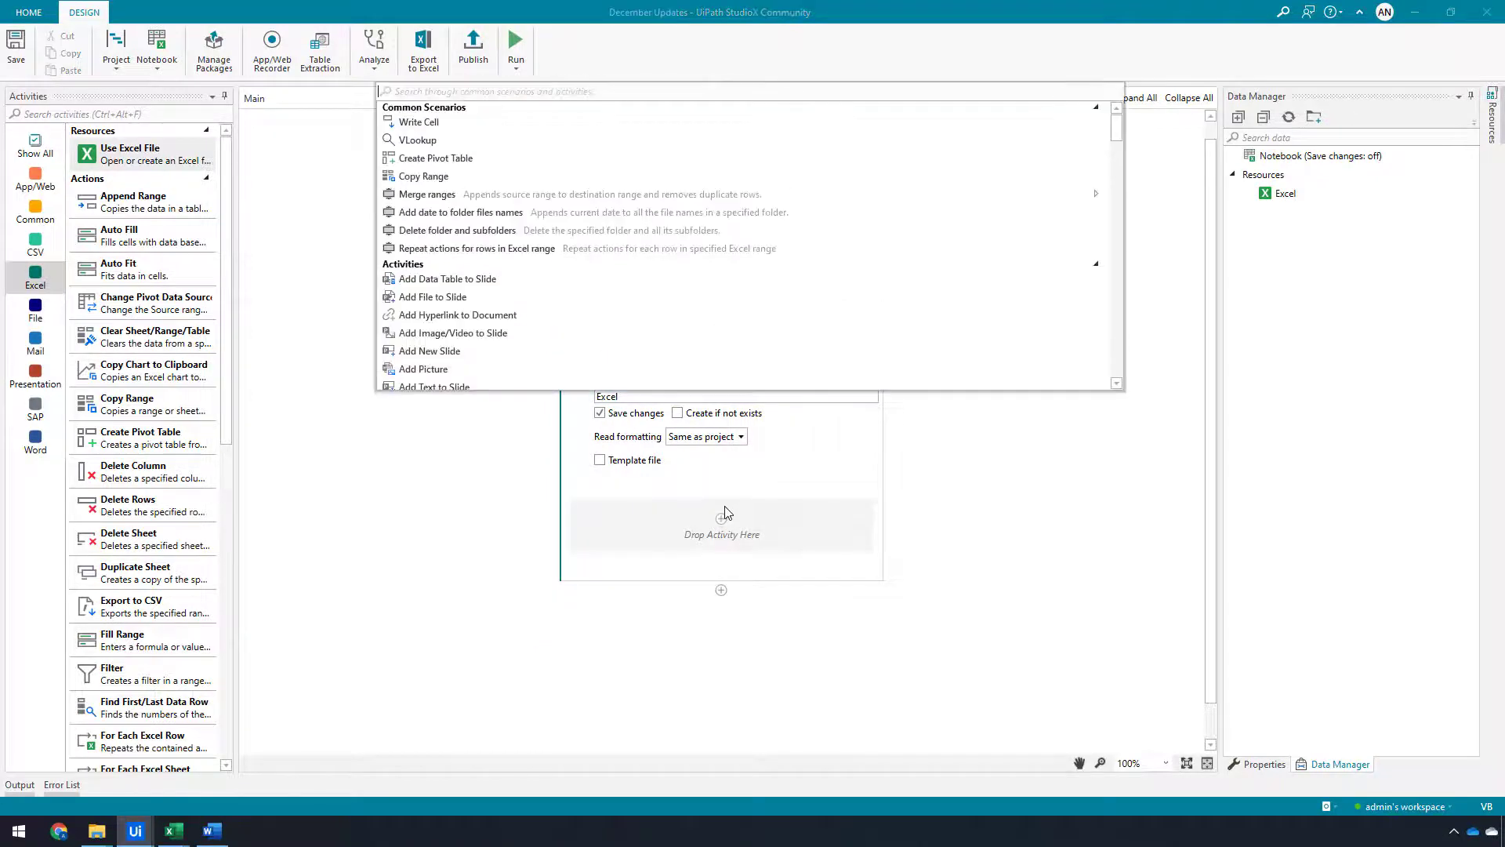
type("message")
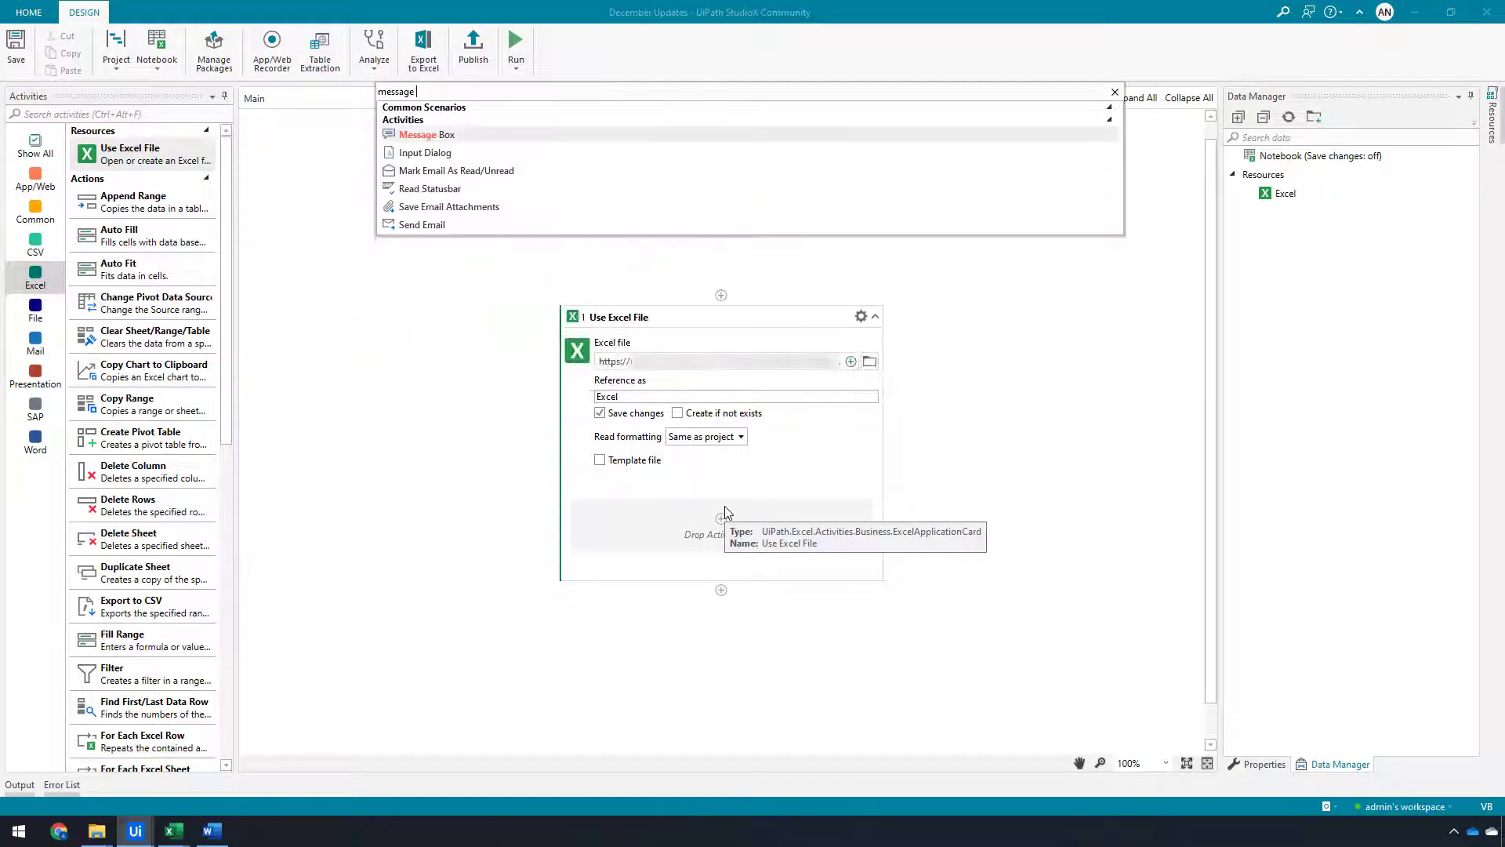
key("Return")
left_click(832, 535)
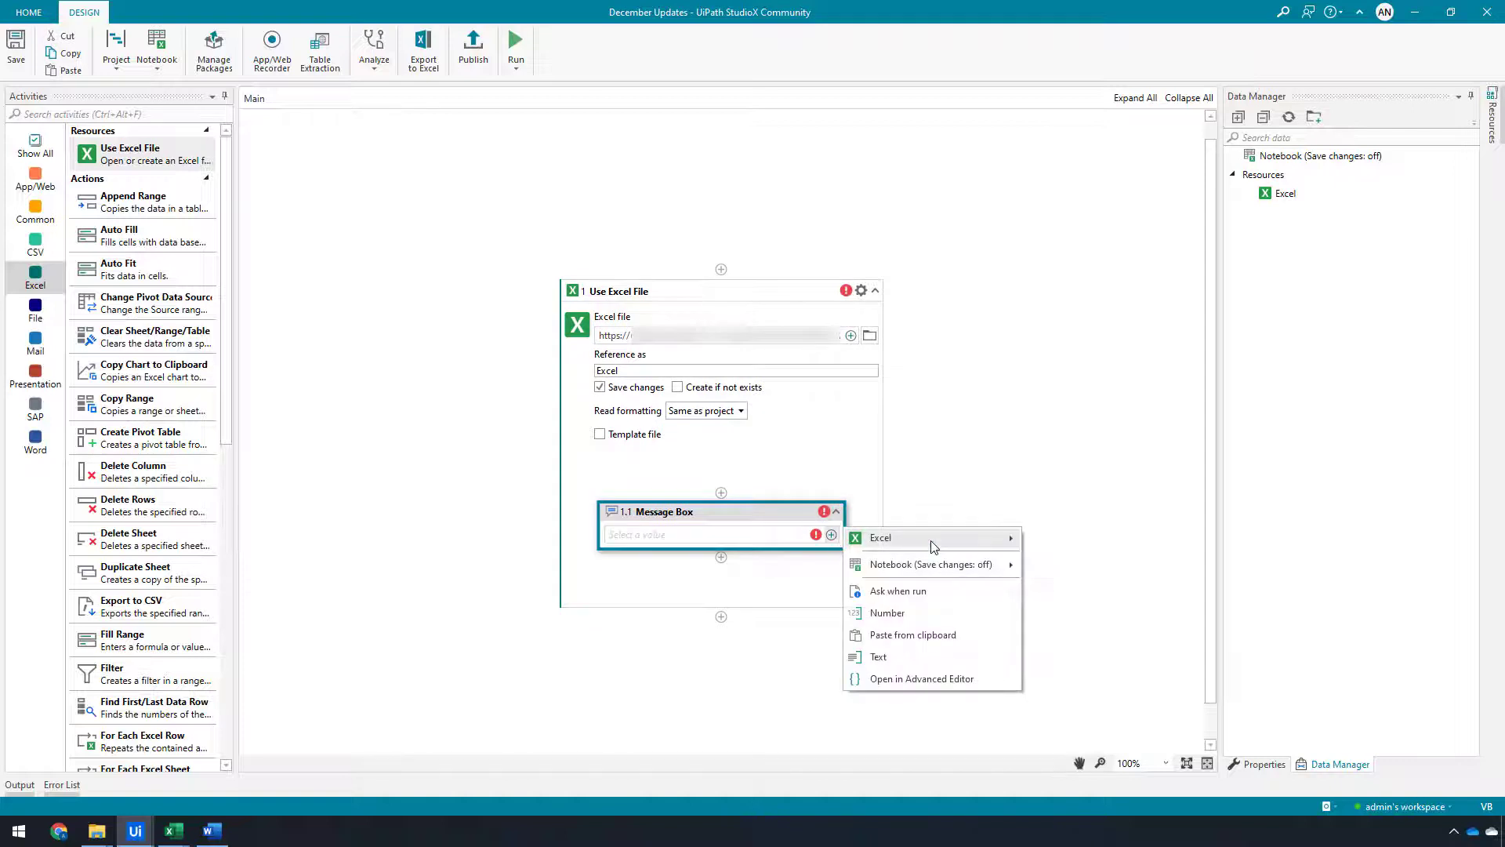
mouse_move(933, 541)
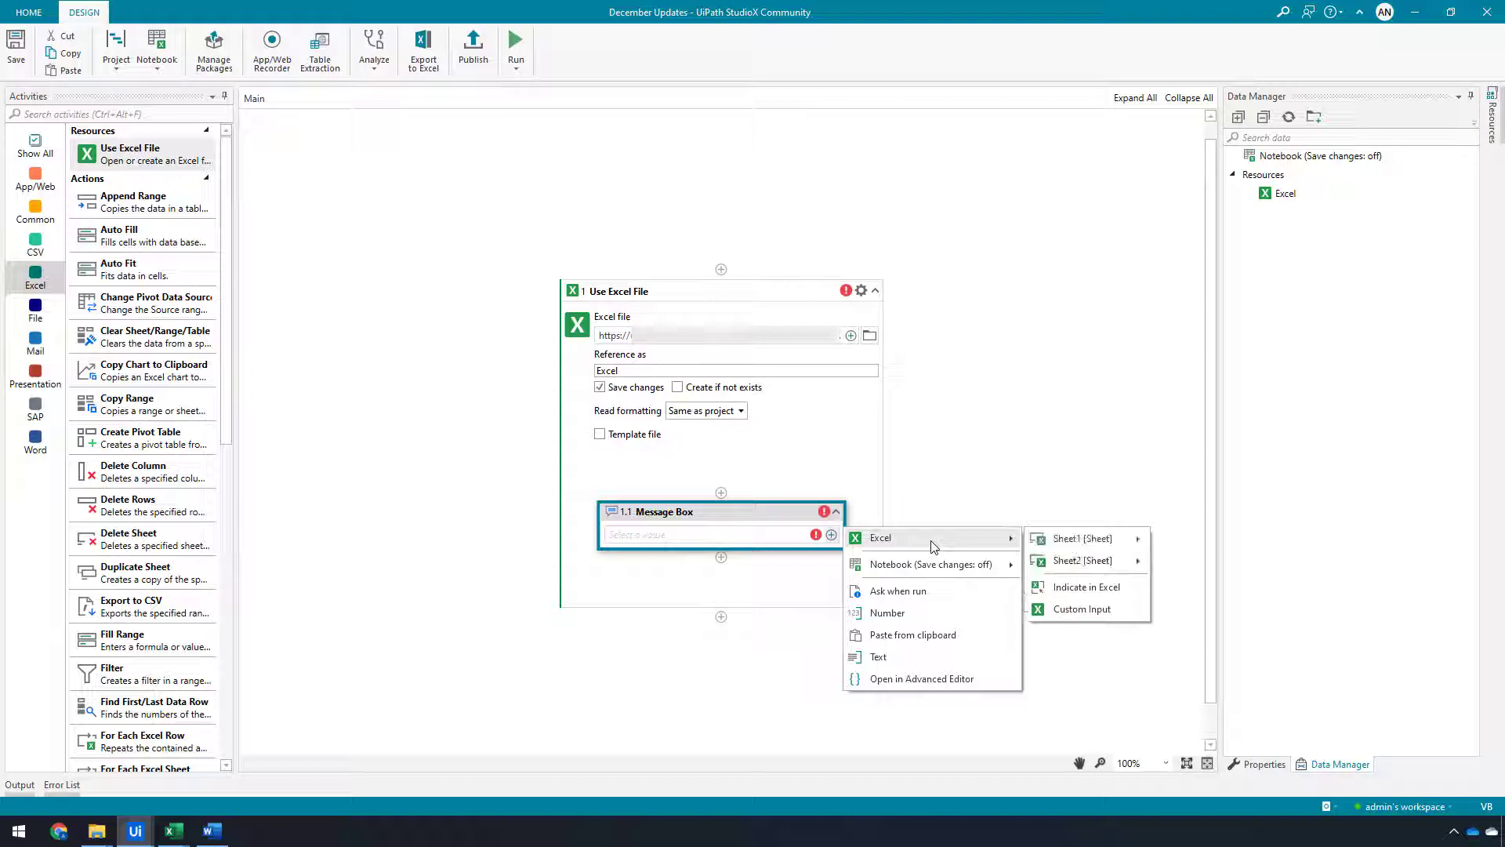
mouse_move(1098, 541)
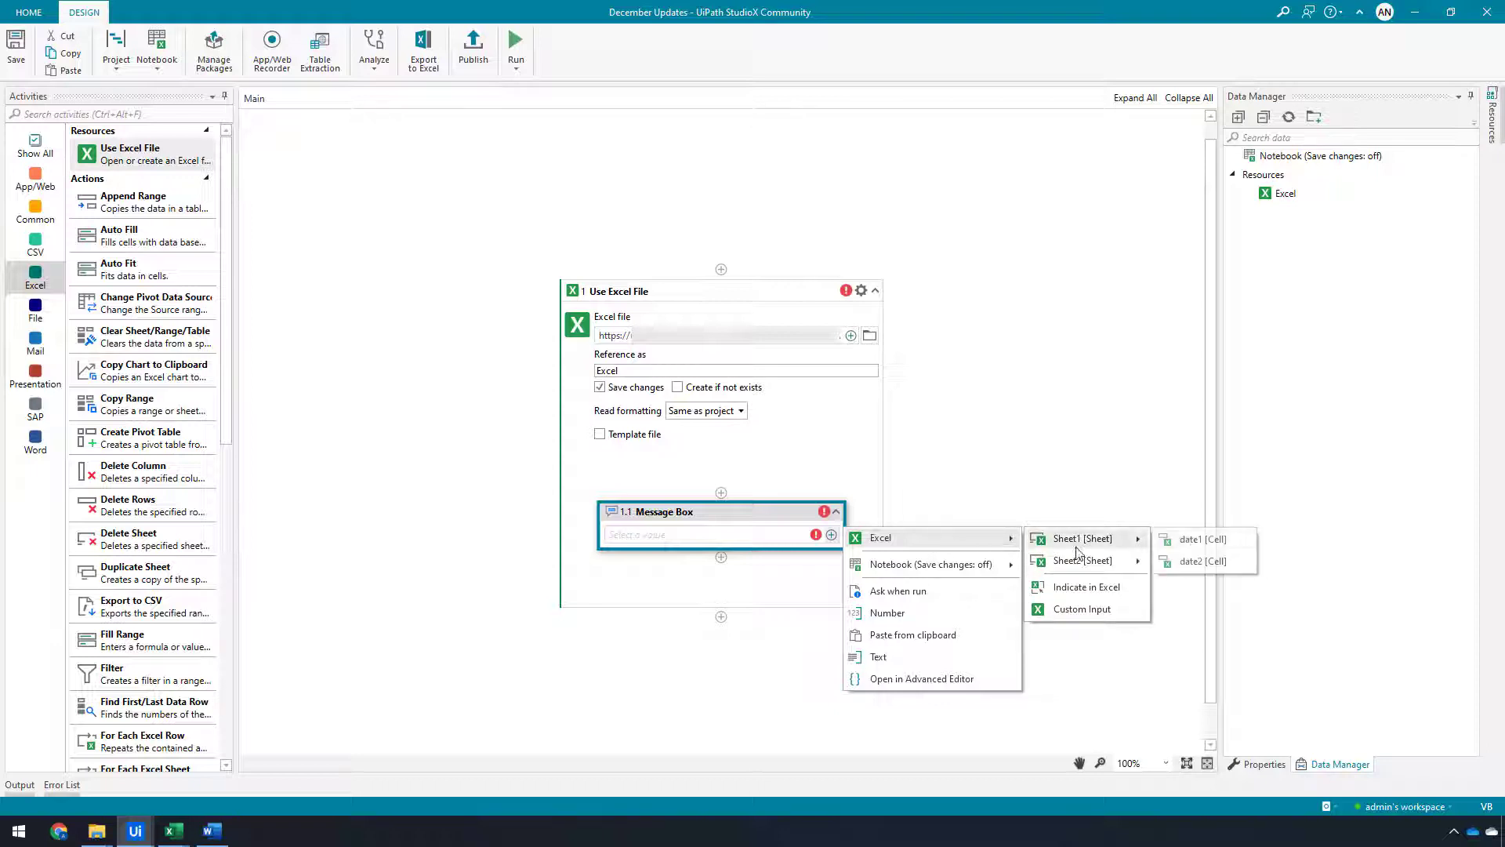
left_click(1200, 542)
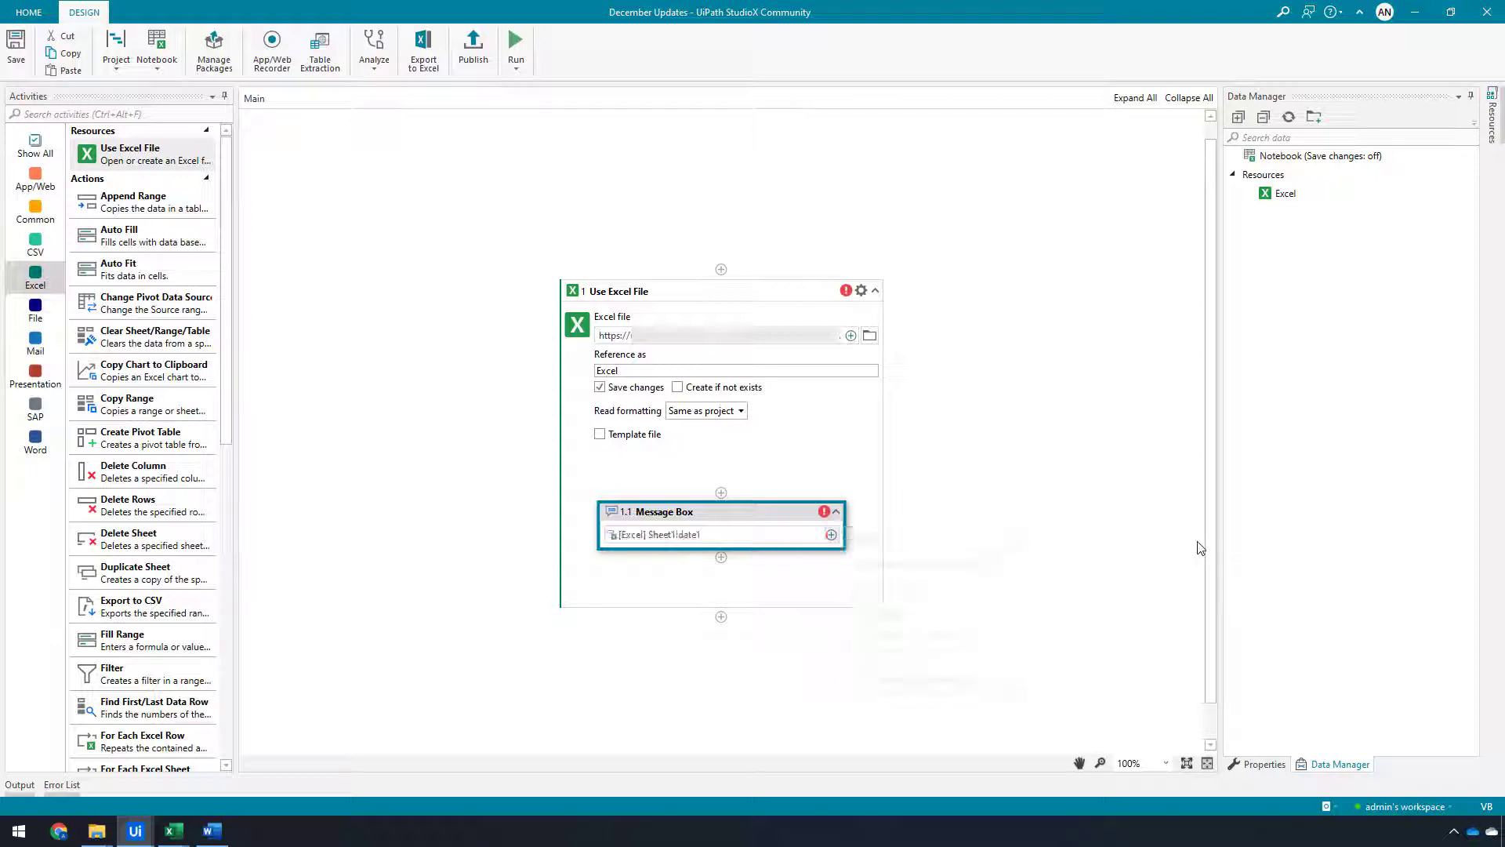
Set the Use Excel File read formatting to Display value, run the workflow and dismiss the message
left_click(716, 413)
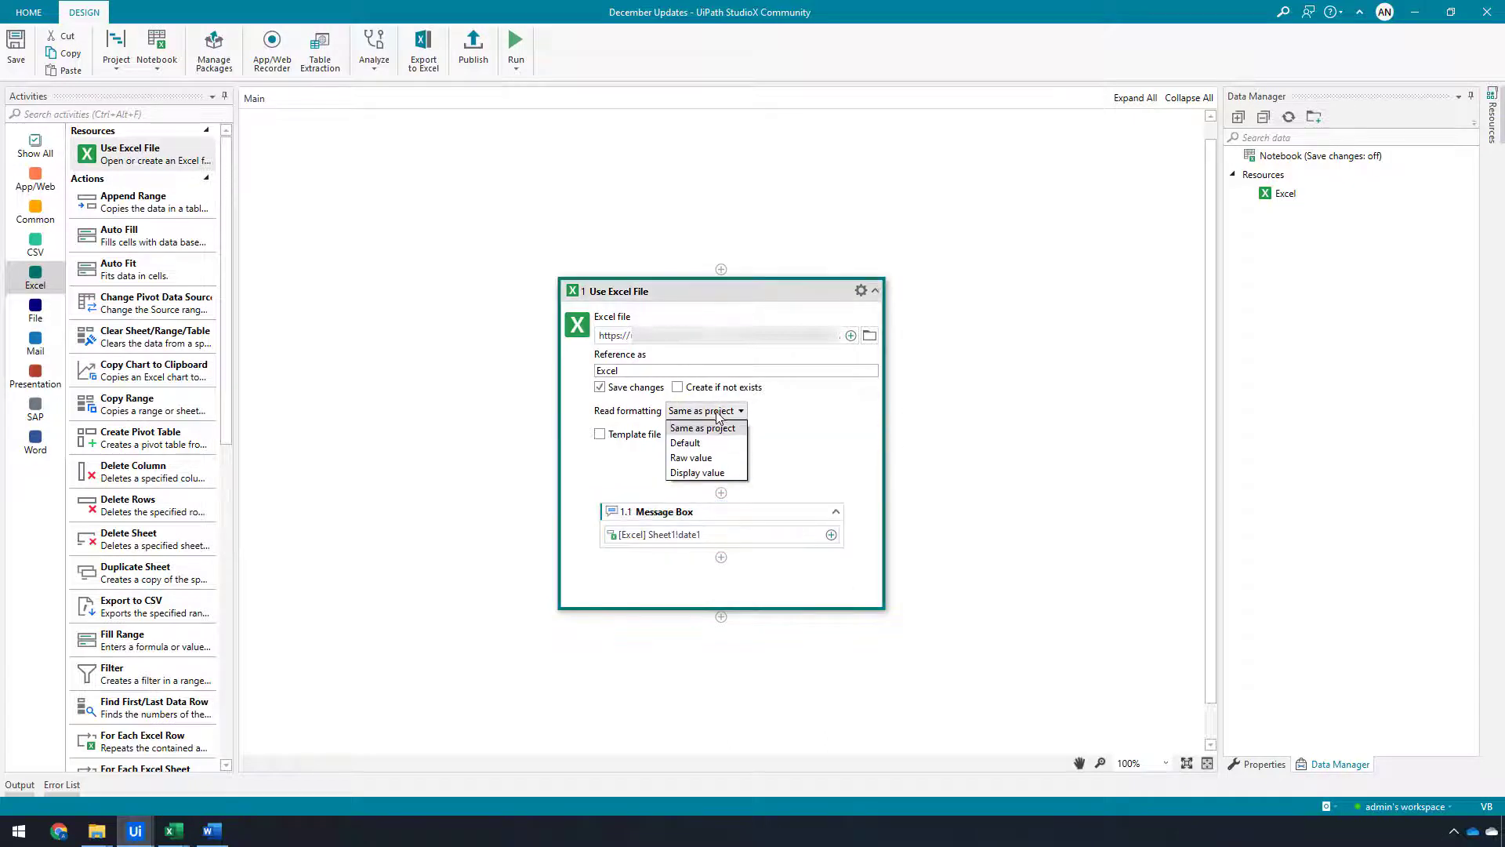
left_click(706, 473)
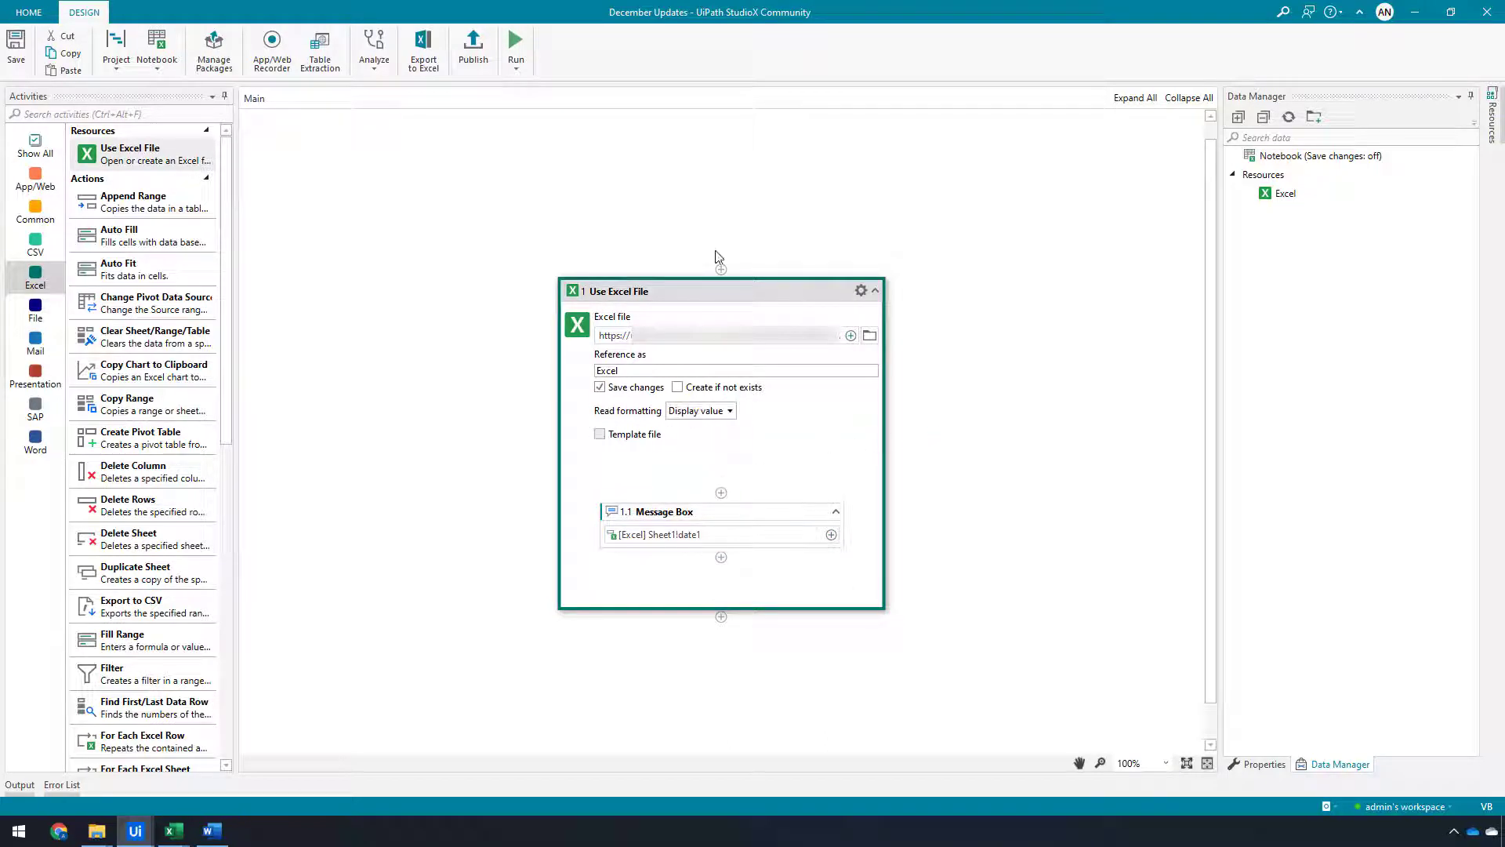
left_click(518, 39)
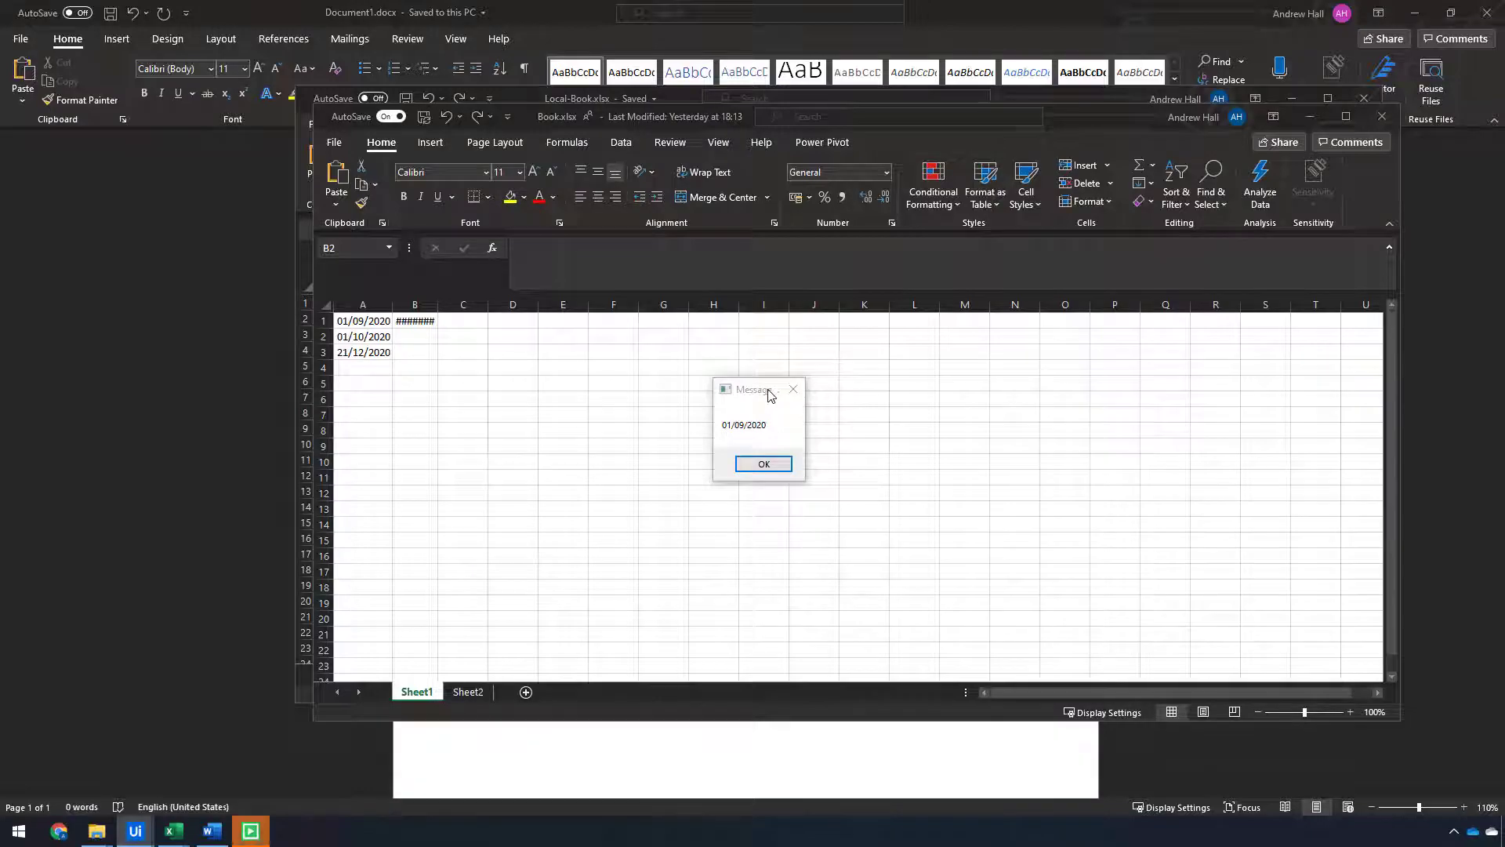
left_click(779, 465)
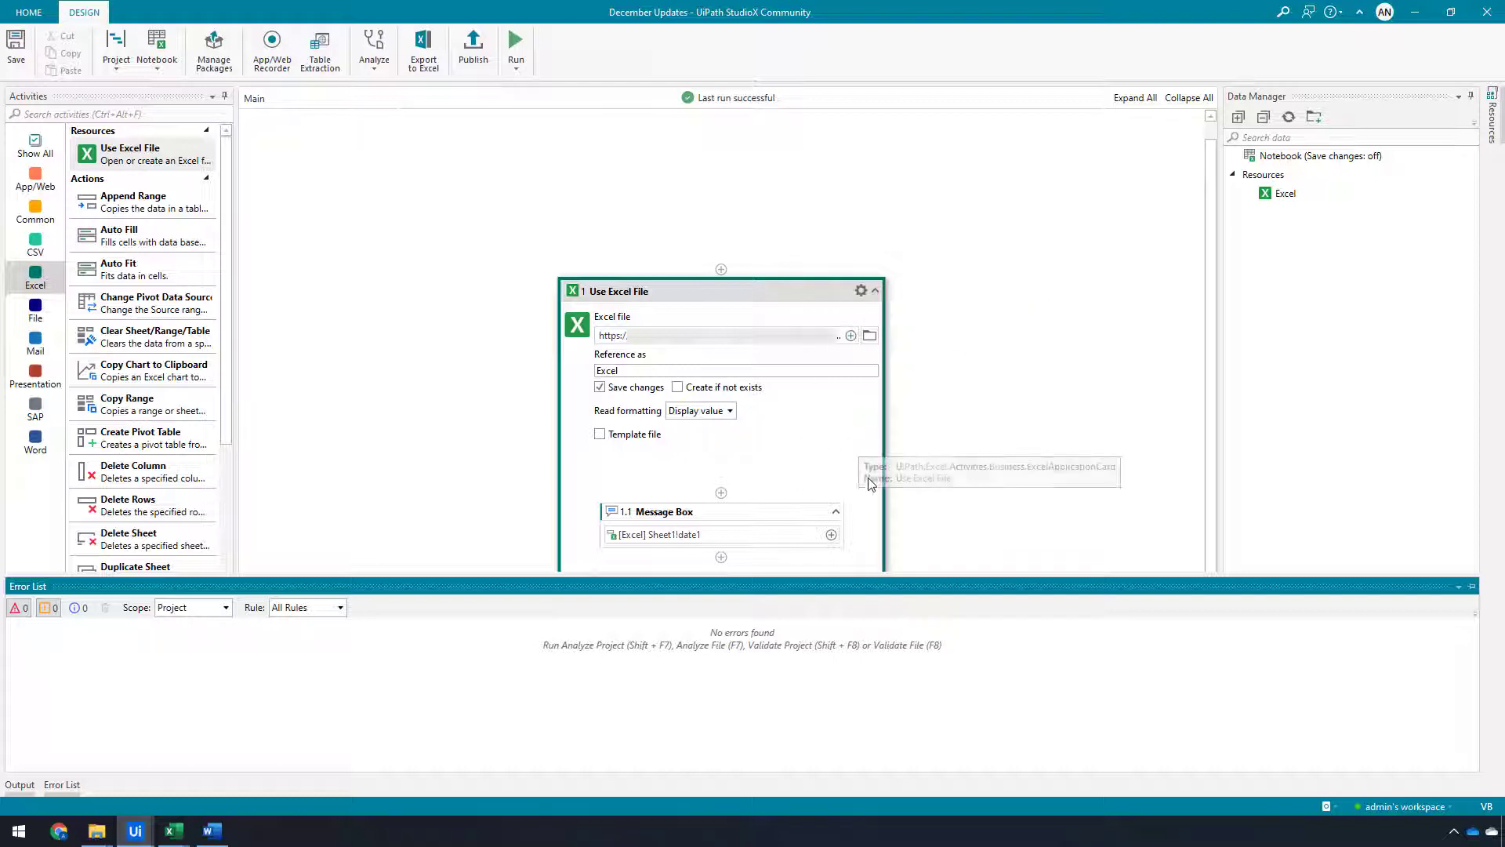
left_click(842, 445)
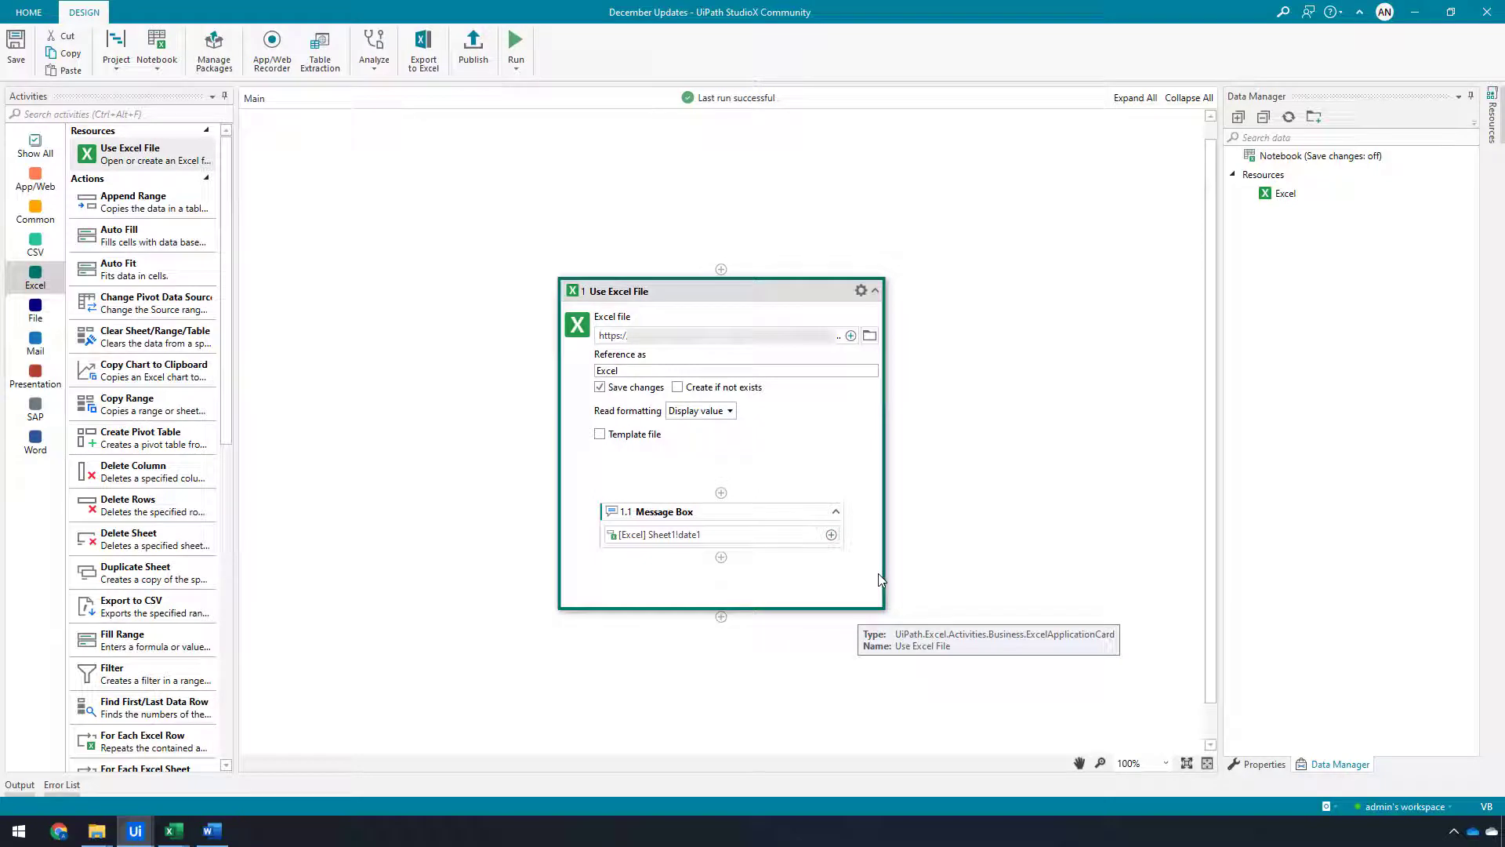
left_click(831, 535)
mouse_move(910, 544)
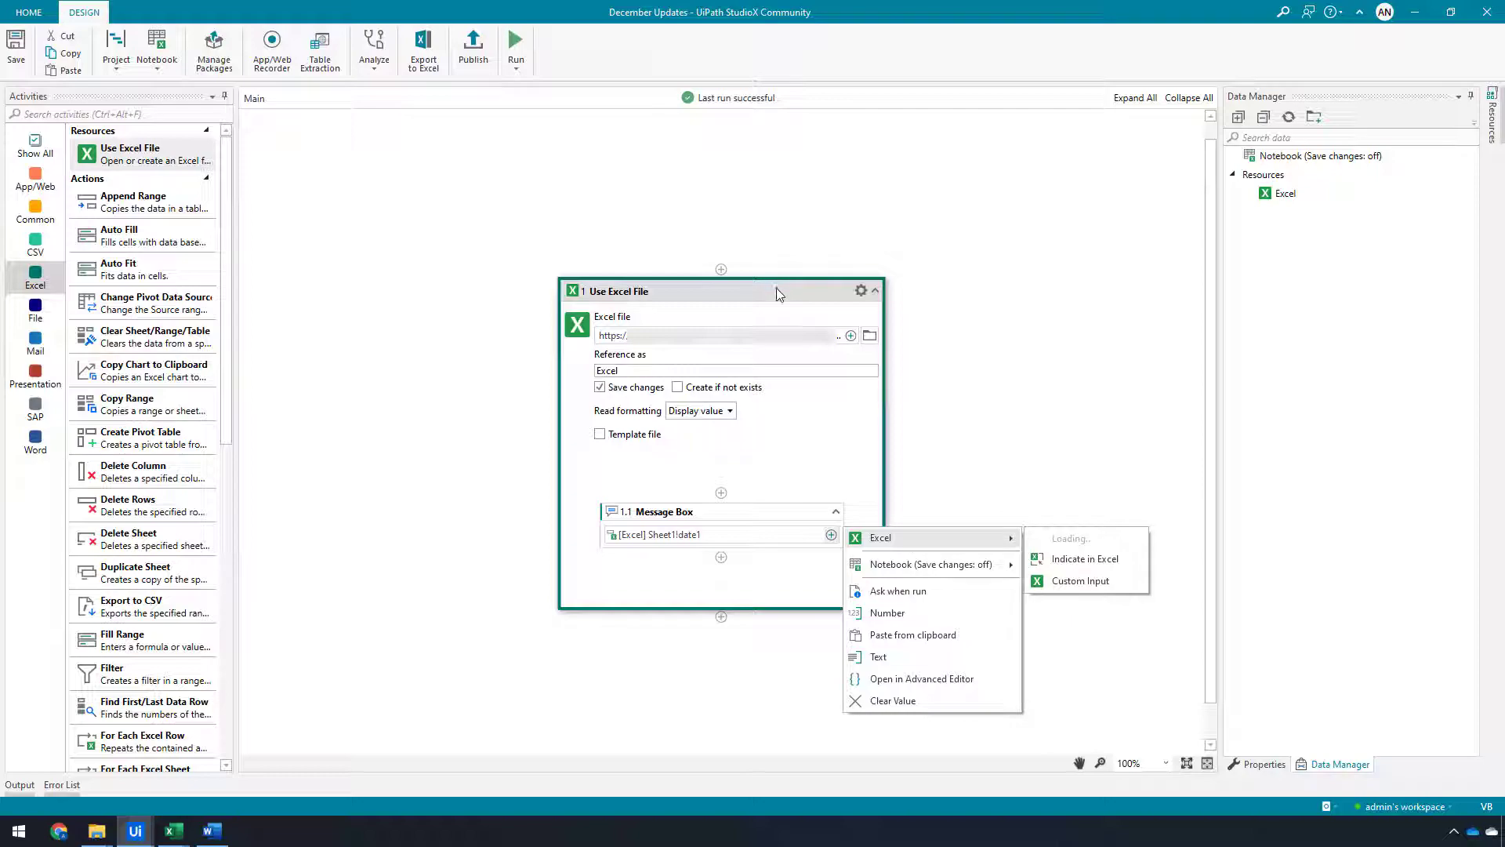
key("Escape")
key("Escape")
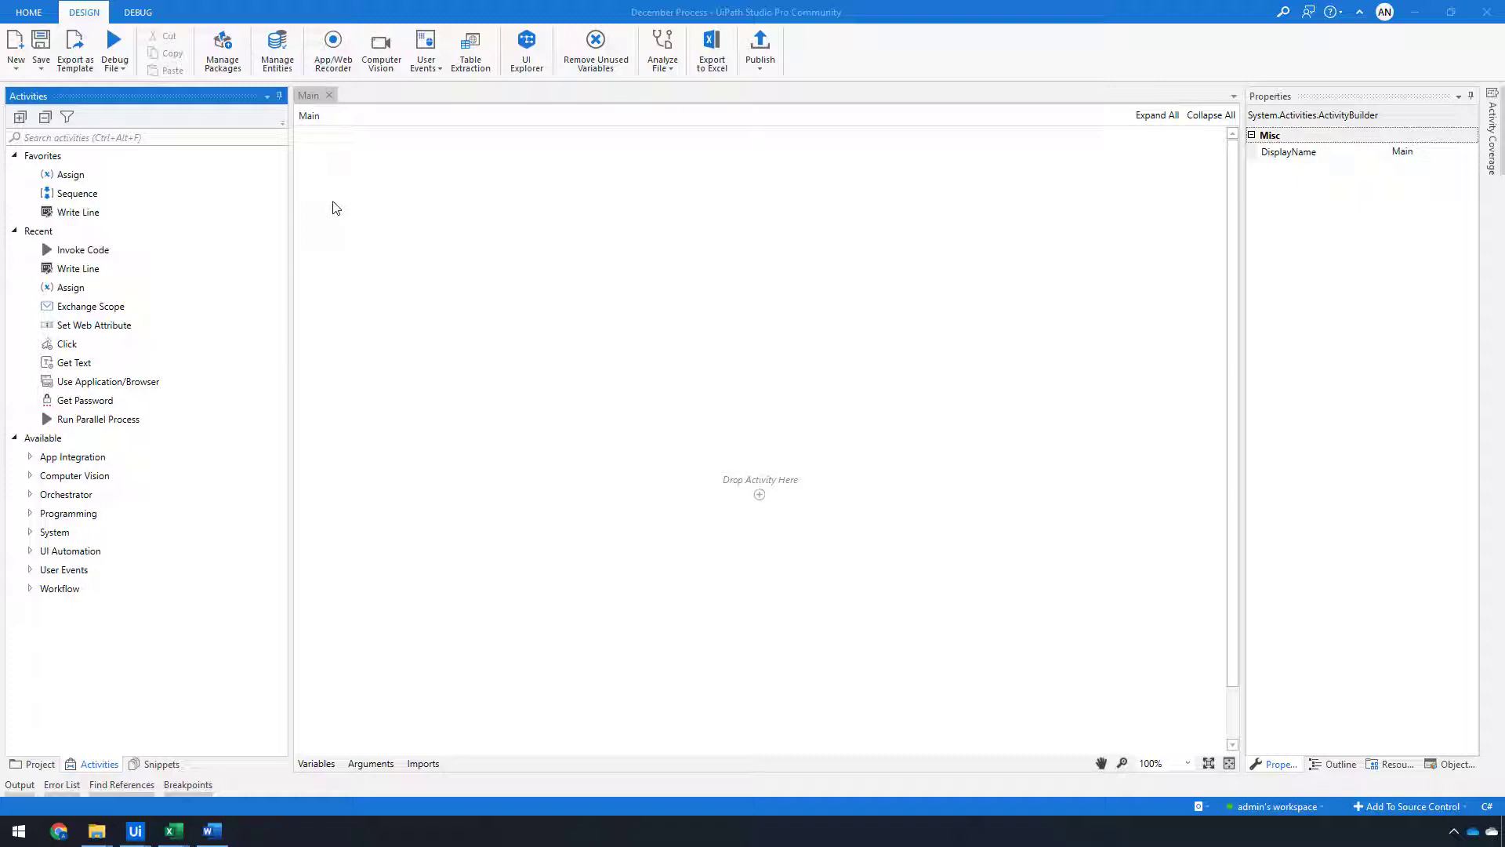
Switch to Studio Pro, show StudioX activities in the Activities panel and expand StudioX Business Excel
left_click(68, 119)
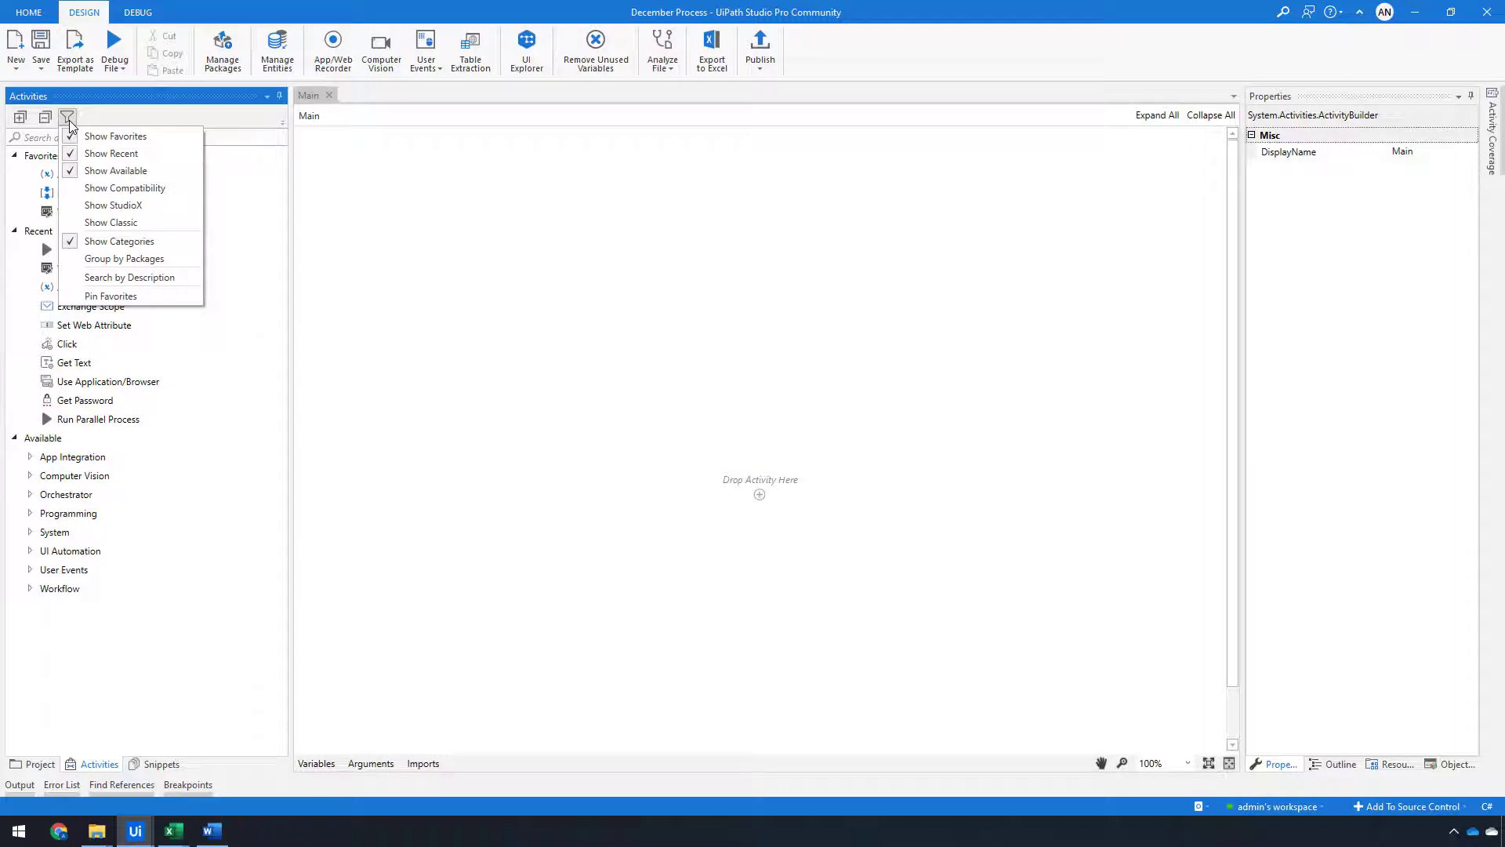
left_click(115, 206)
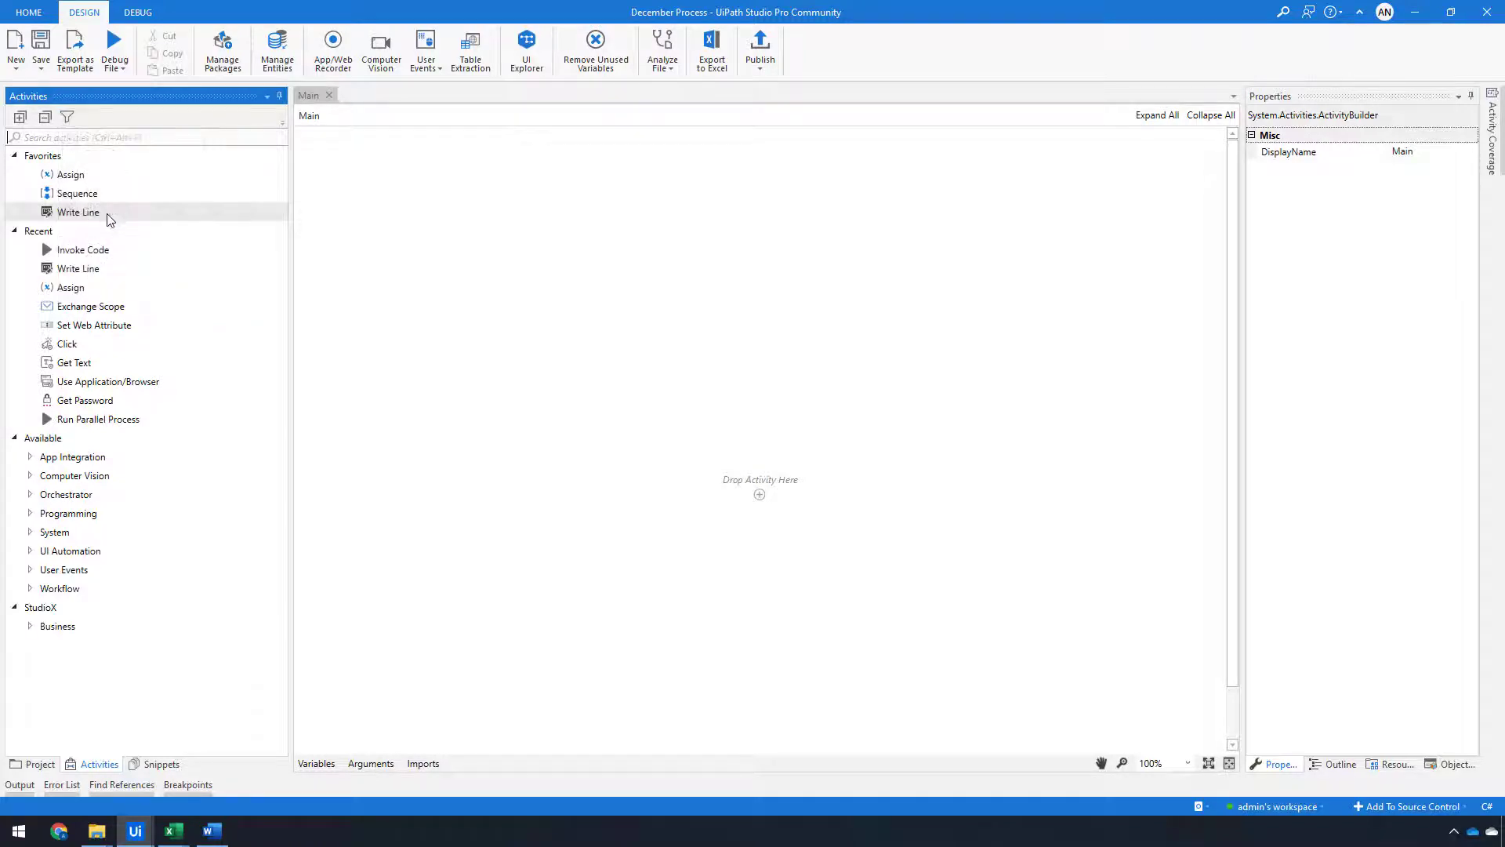
left_click(30, 625)
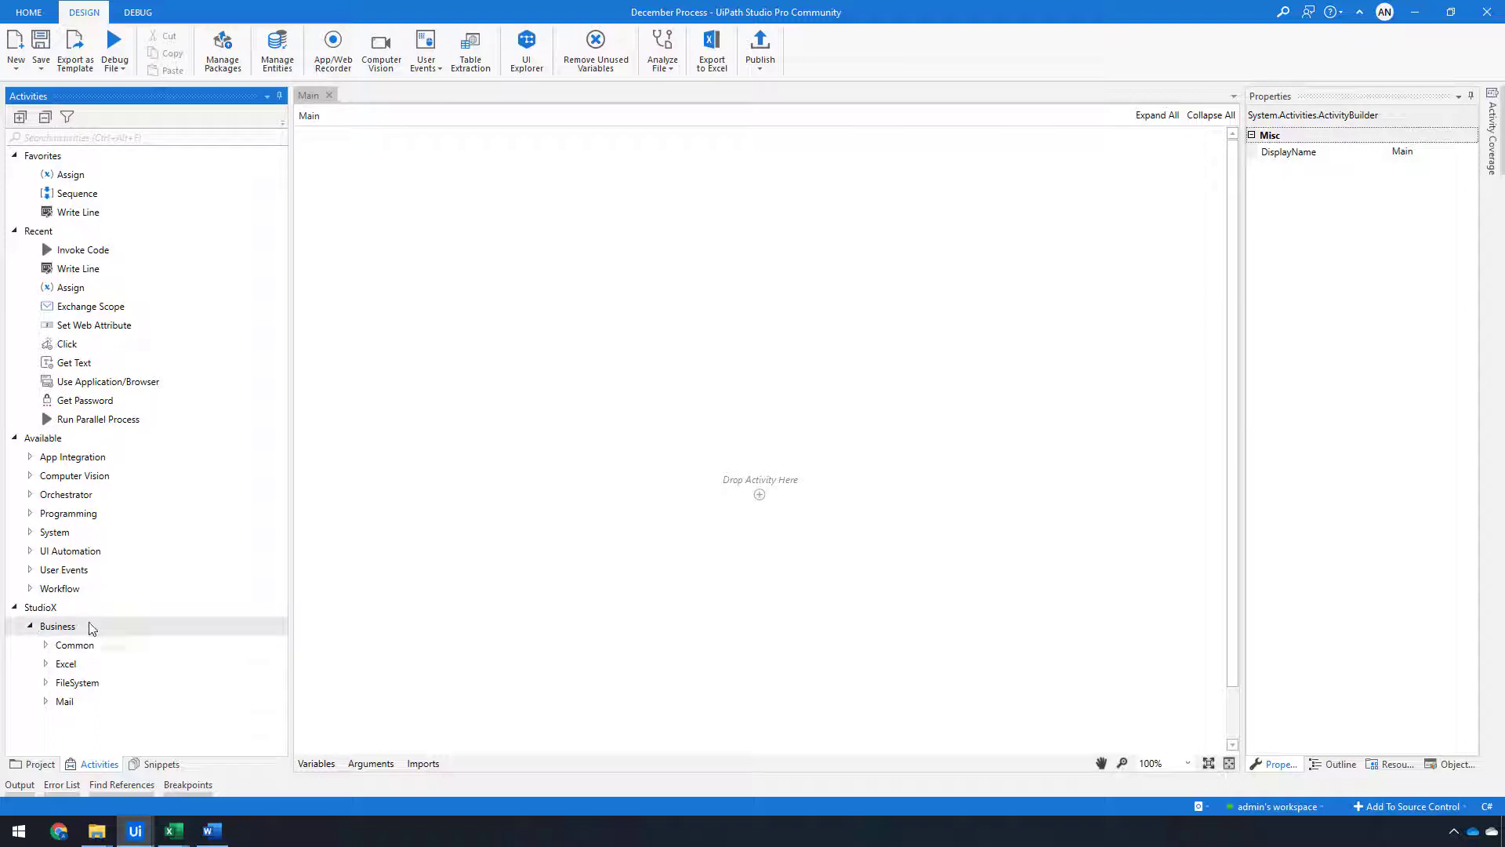
left_click(46, 664)
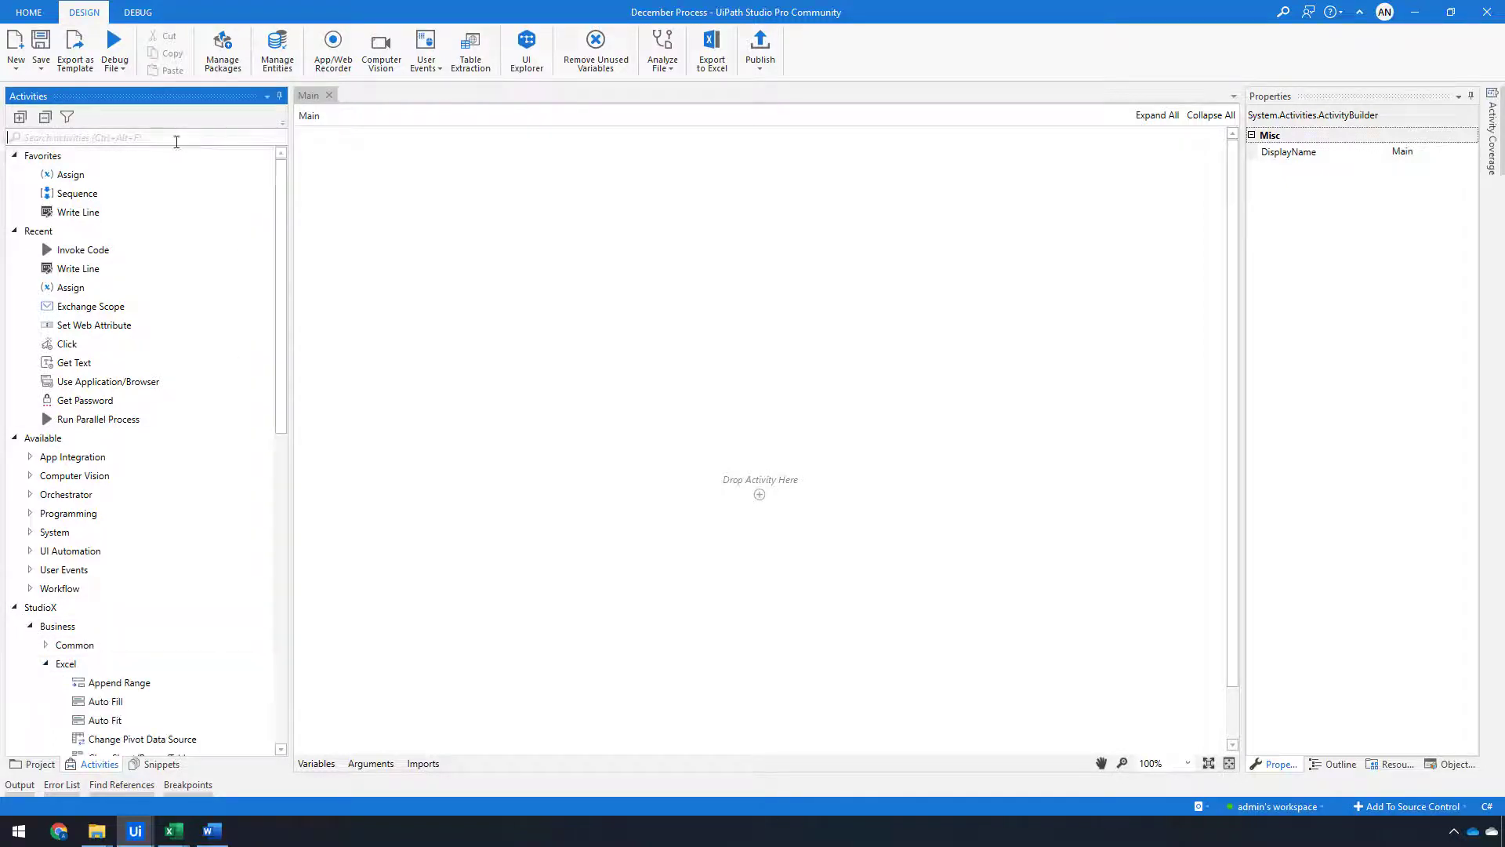
Add a StudioX Use Excel File activity to the empty Main workflow
type("chart")
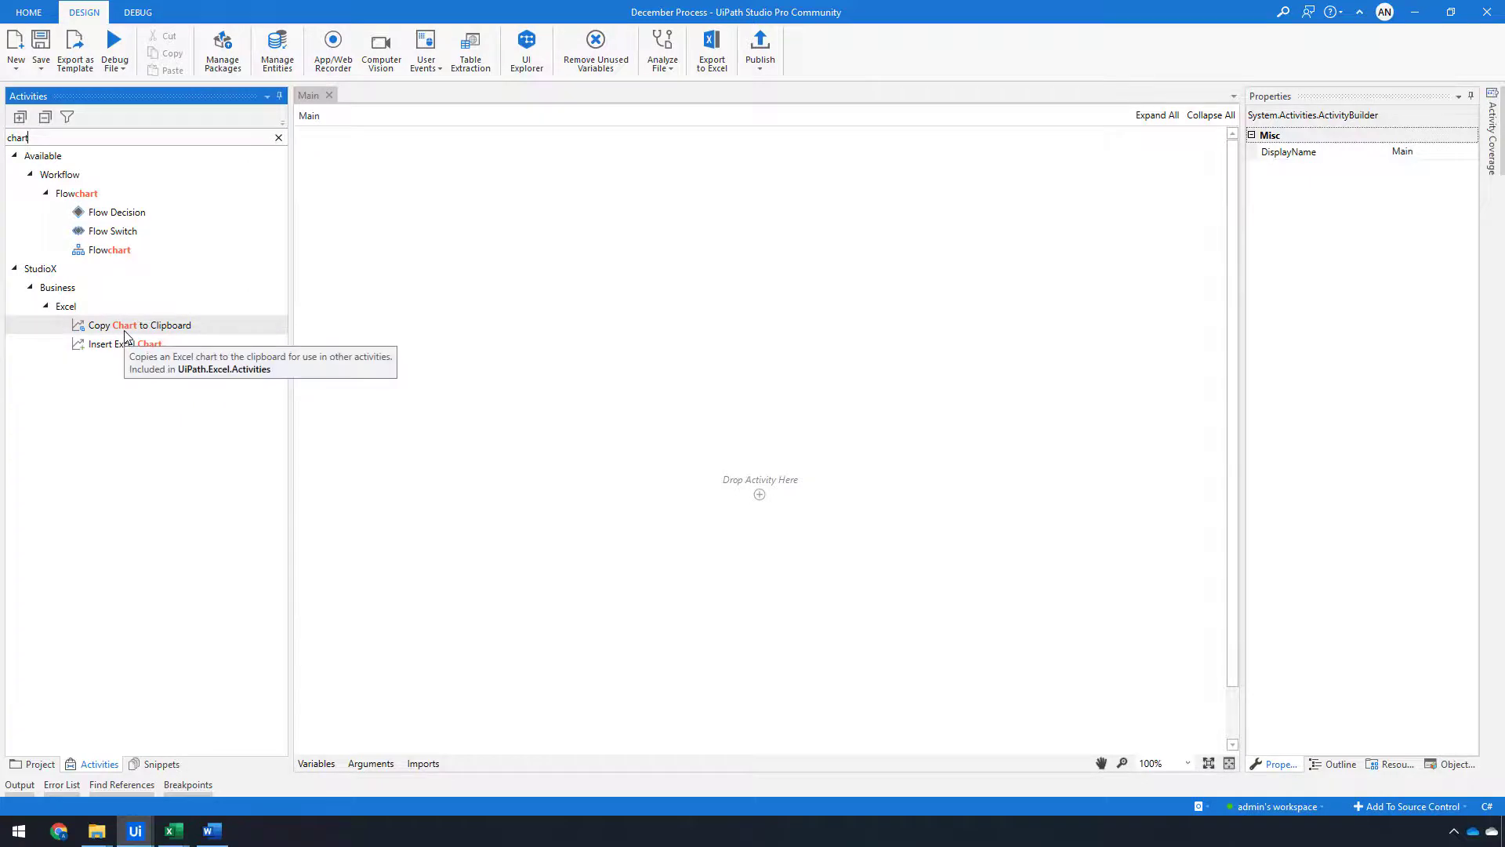
left_click(278, 138)
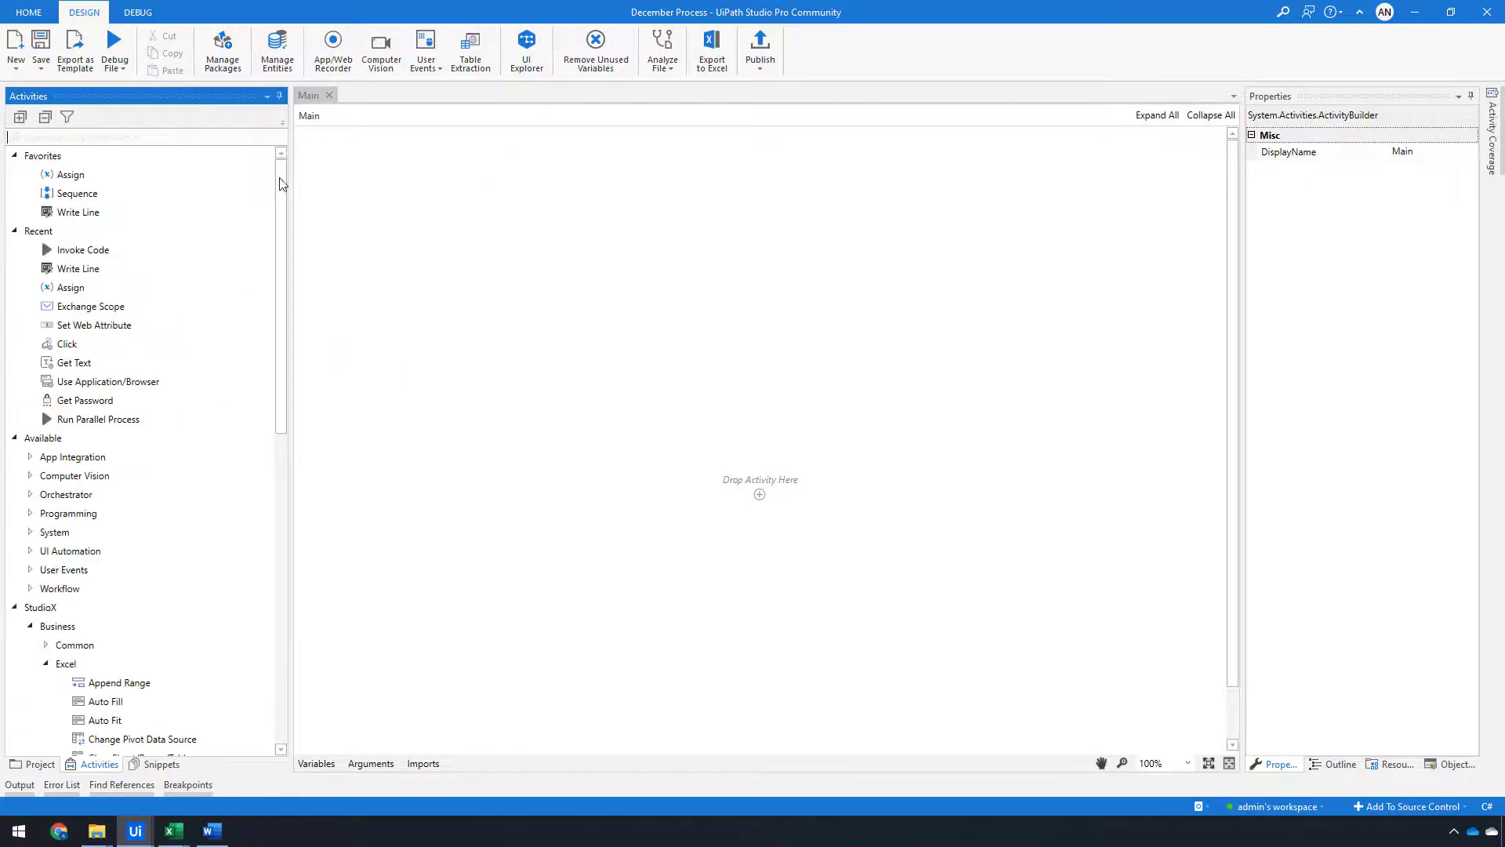
left_click_drag(281, 413, 290, 694)
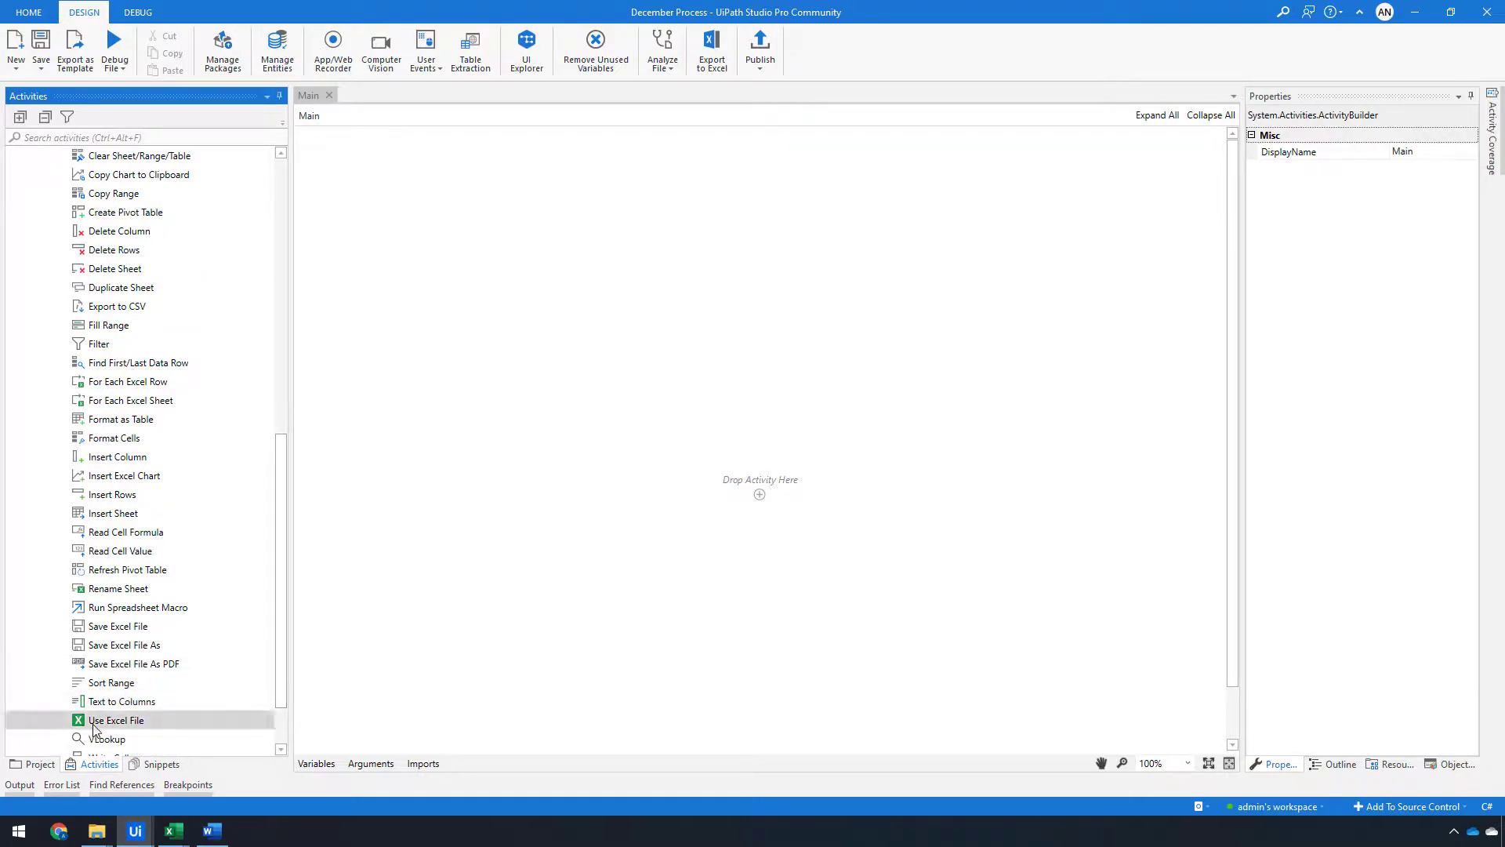
left_click_drag(116, 720, 762, 497)
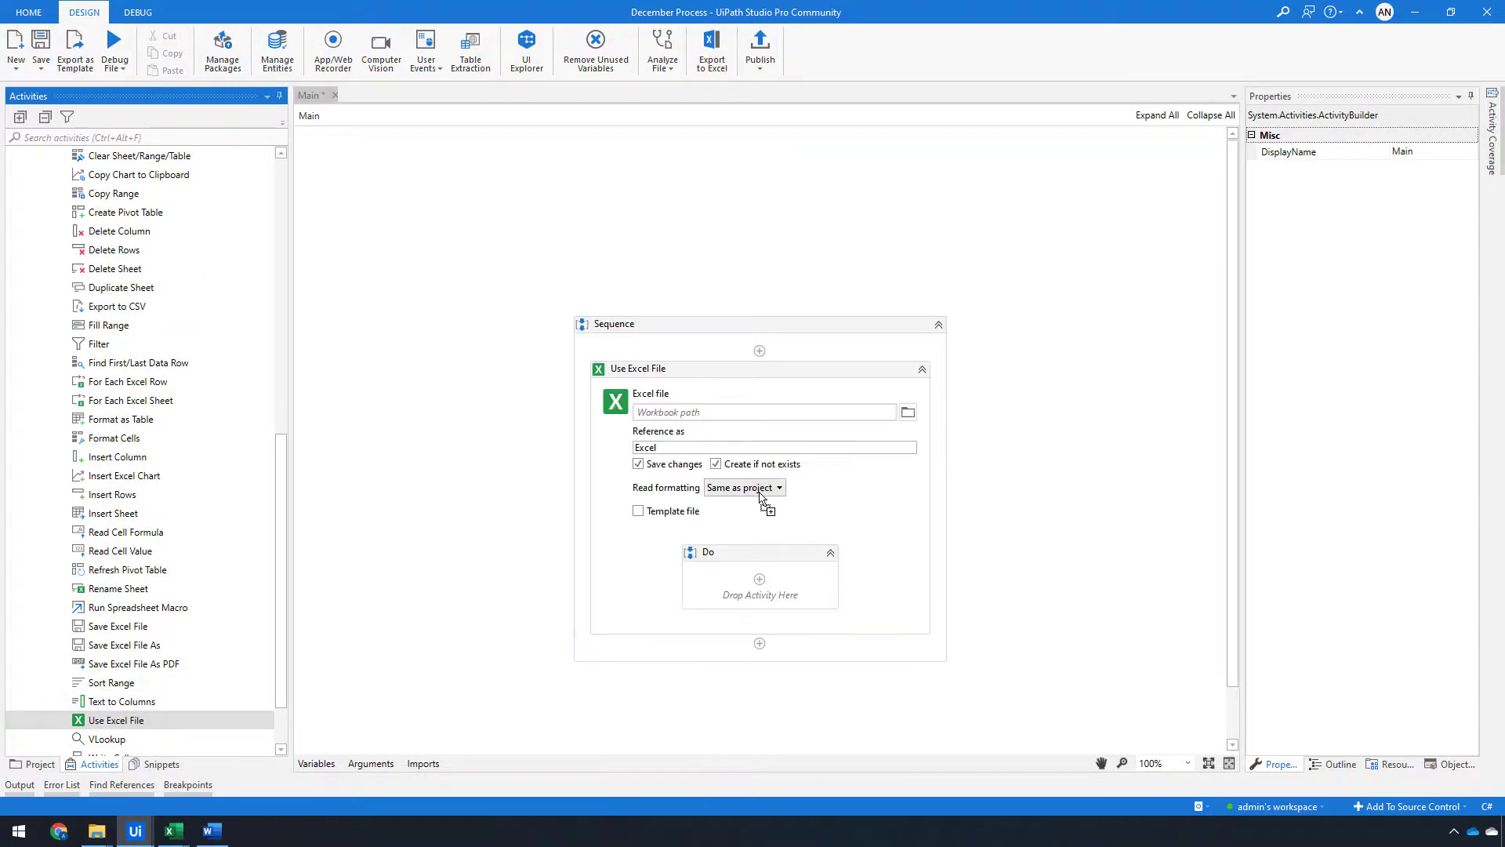